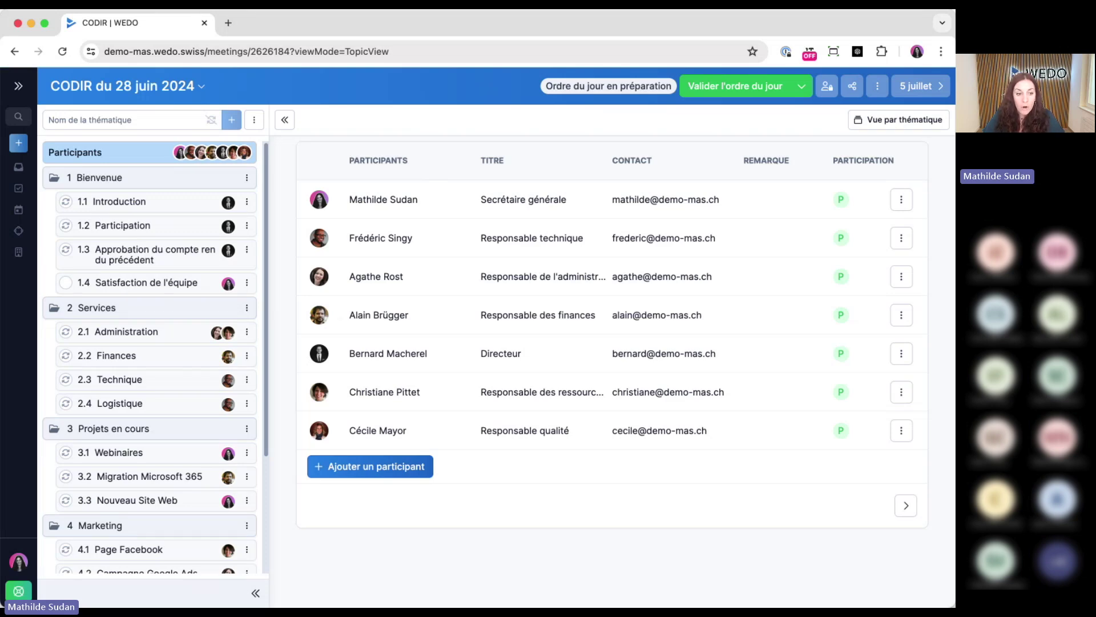
Add a vote titled "Choix des thématiques de webinaire" to topic 3.1 Webinaires
{"action": "left_click", "coordinate": [137, 454]}
{"action": "scroll", "coordinate": [136, 461], "scroll_direction": "down", "scroll_amount": 3}
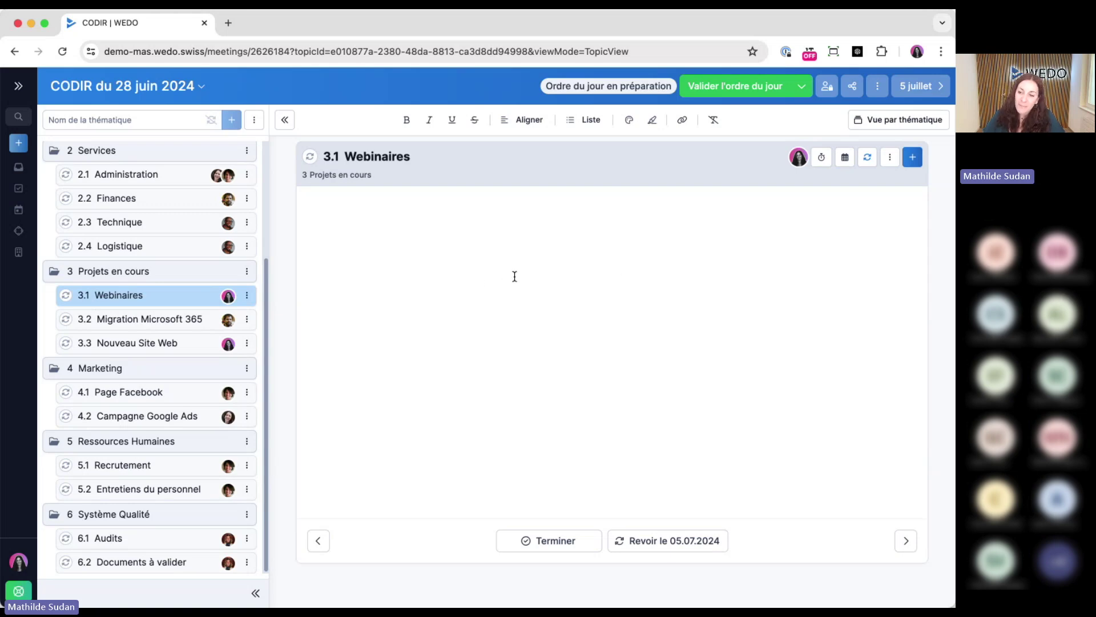
{"action": "left_click", "coordinate": [912, 157]}
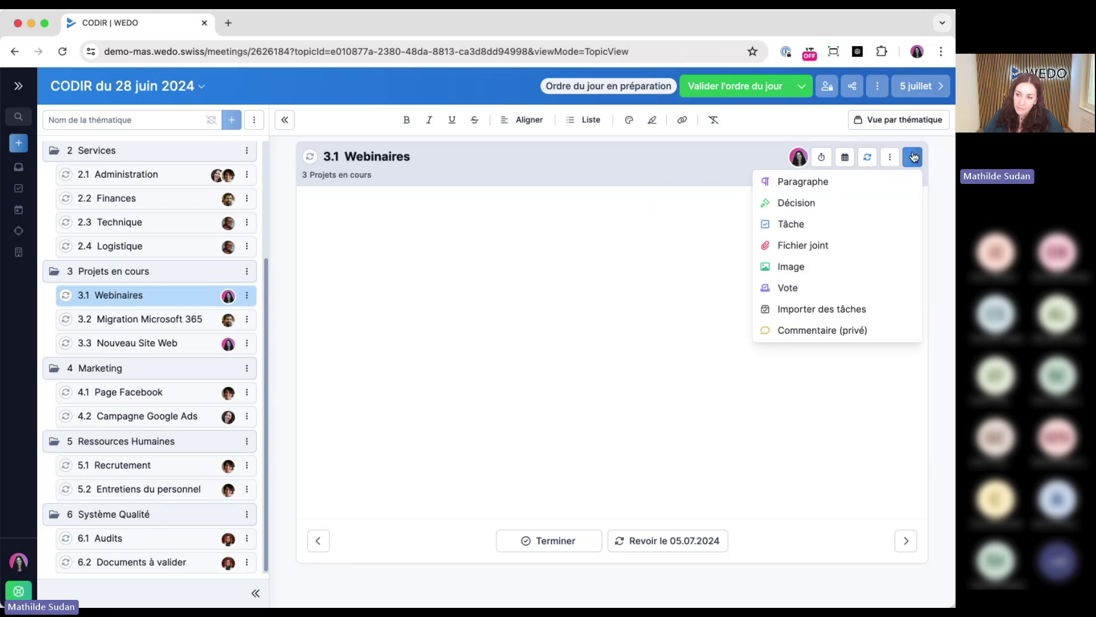
{"action": "left_click", "coordinate": [827, 290]}
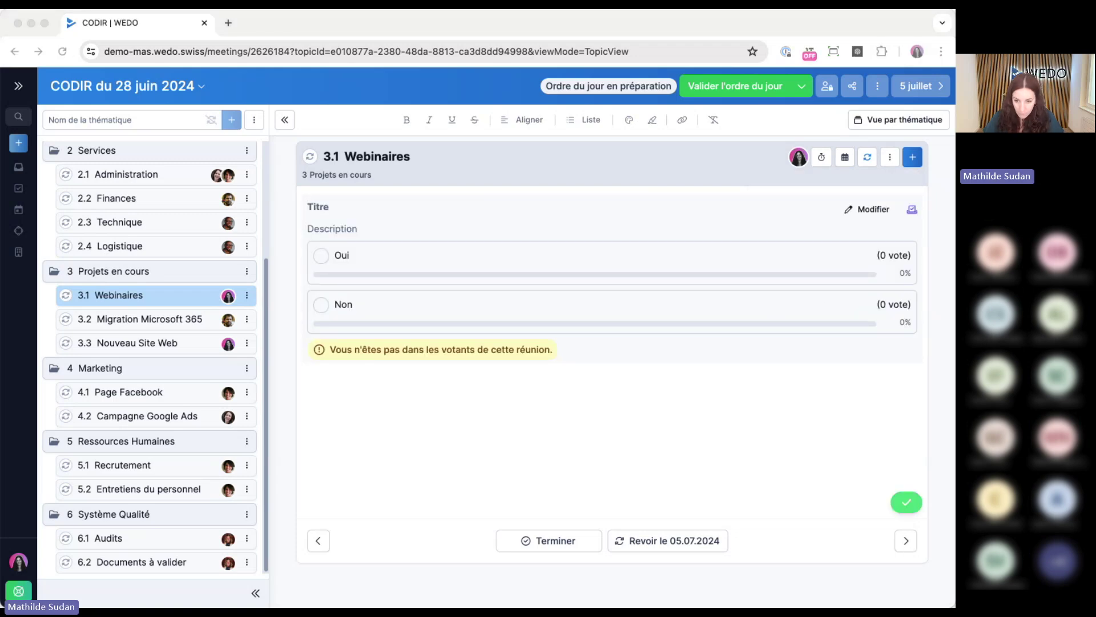
{"action": "left_click", "coordinate": [391, 206]}
{"action": "type", "text": "v"}
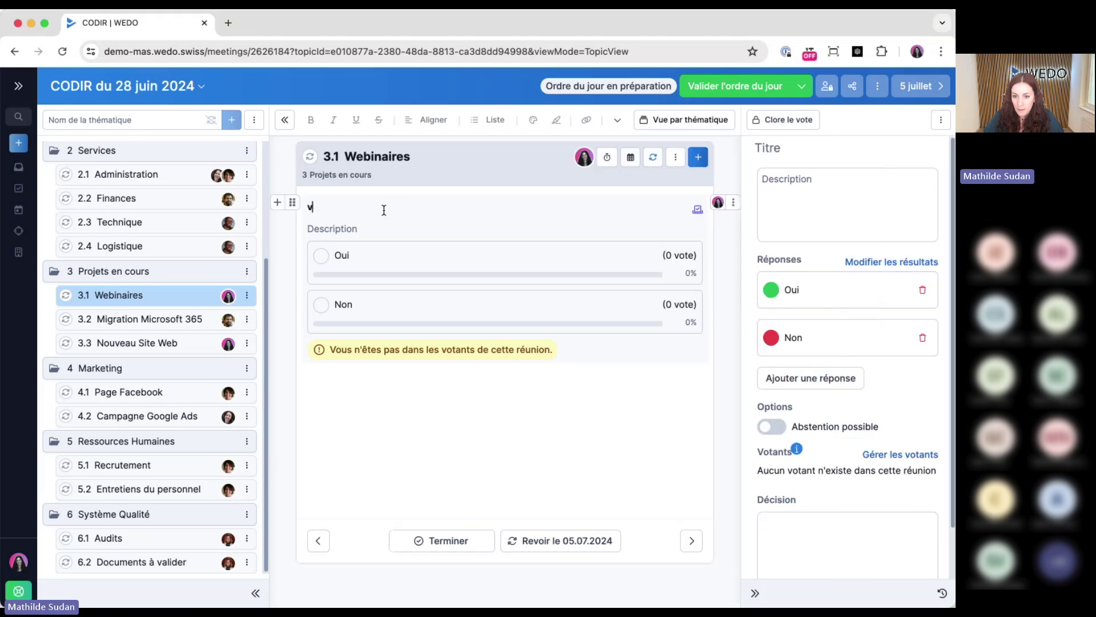
{"action": "key", "text": "BackSpace"}
{"action": "type", "text": "Choix des thématiques de webinaire"}
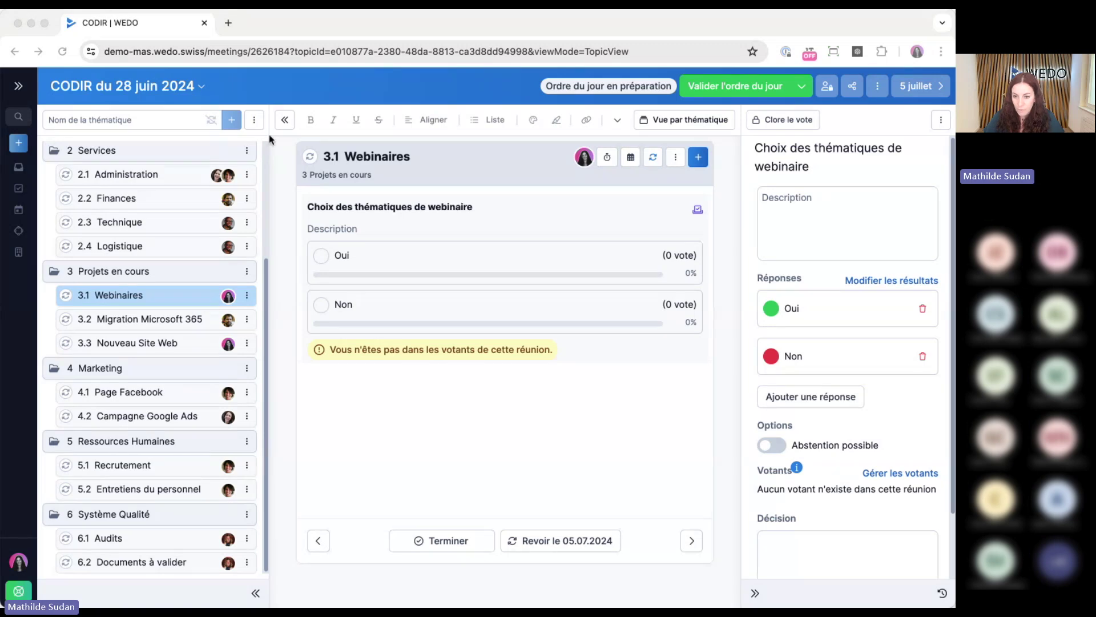
Give the webinar vote the description "Quel sujet préférez-vous pour un prochain webinaire ?" and close its settings
{"action": "left_click", "coordinate": [343, 229]}
{"action": "type", "text": "Quel sujet préférez-vous pour un prochain webinaire ?"}
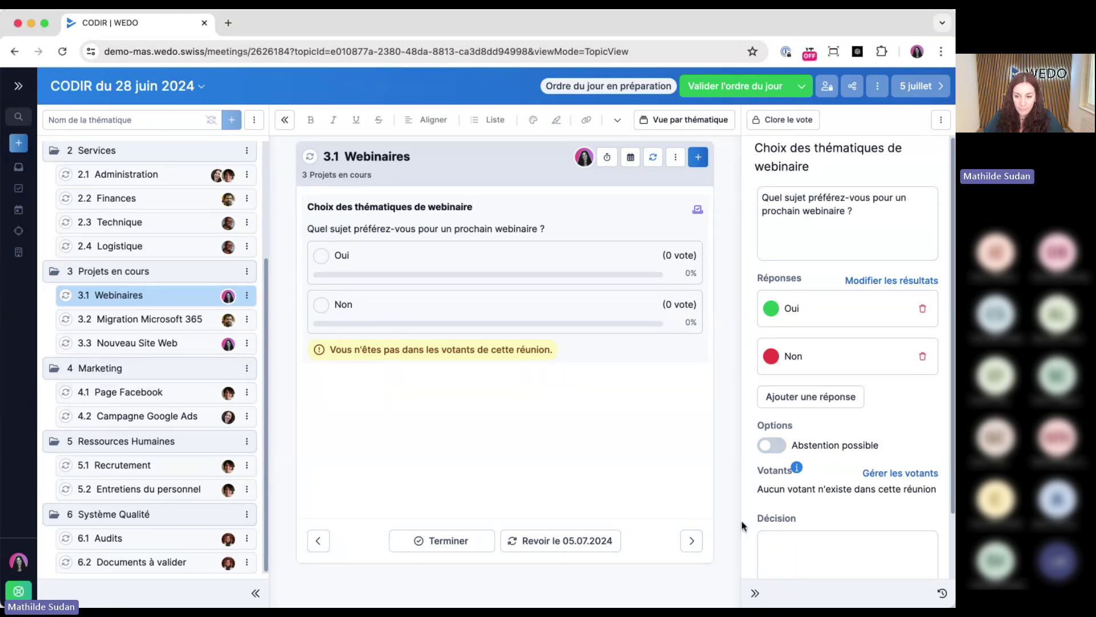
{"action": "left_click", "coordinate": [755, 593]}
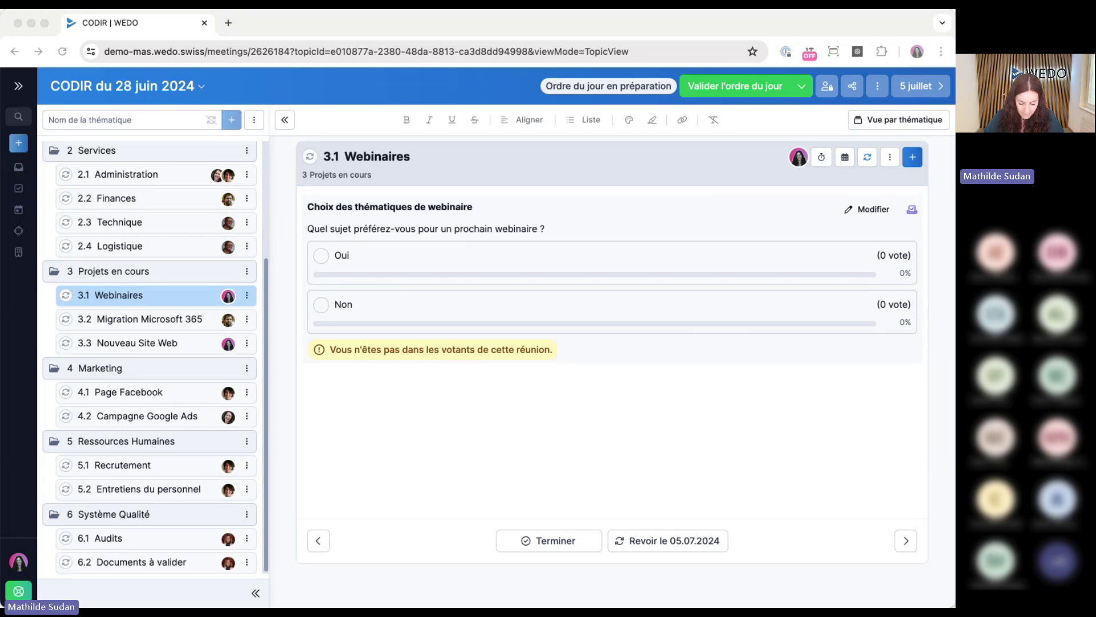
Add a vote titled "Sondage de satisfaction" to topic 1.4 Satisfaction de l'équipe
{"action": "scroll", "coordinate": [166, 283], "scroll_direction": "up", "scroll_amount": 5}
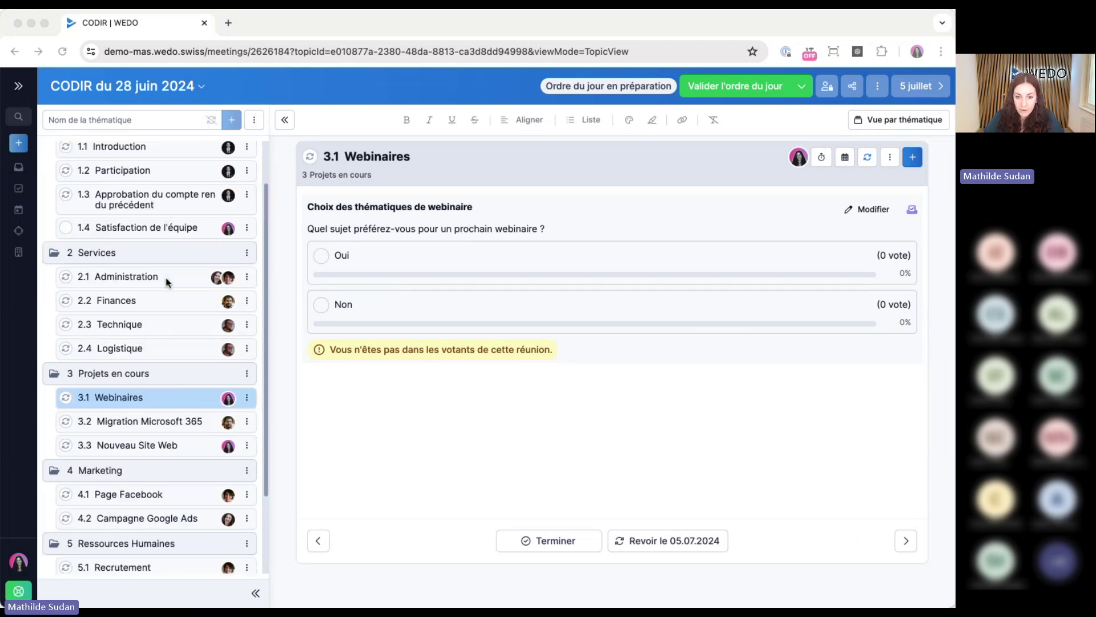
{"action": "left_click", "coordinate": [157, 283]}
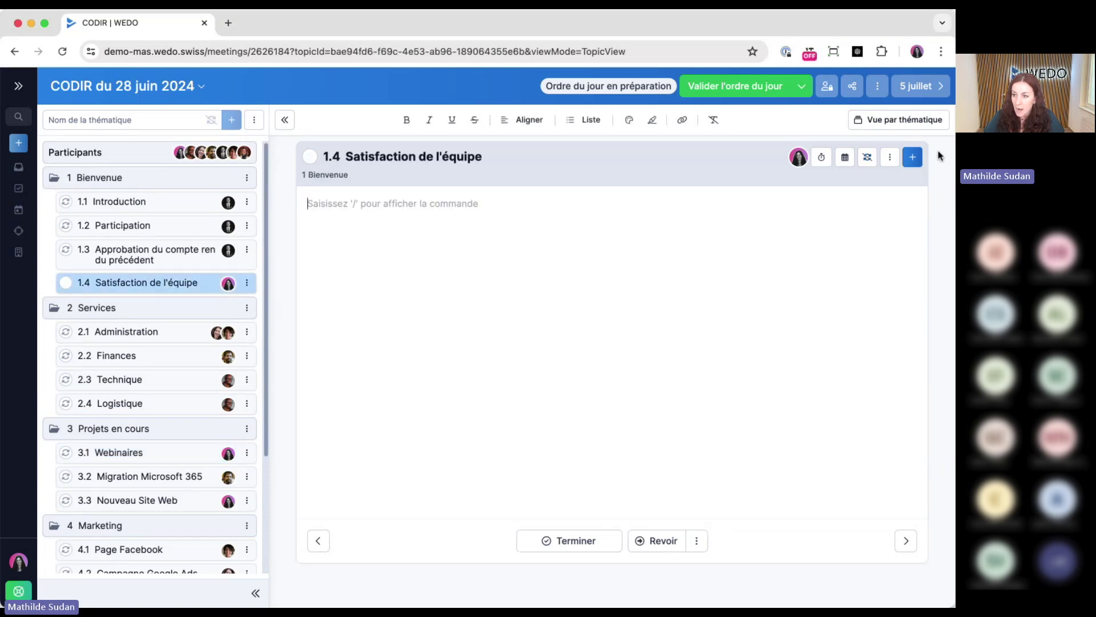
{"action": "left_click", "coordinate": [837, 231]}
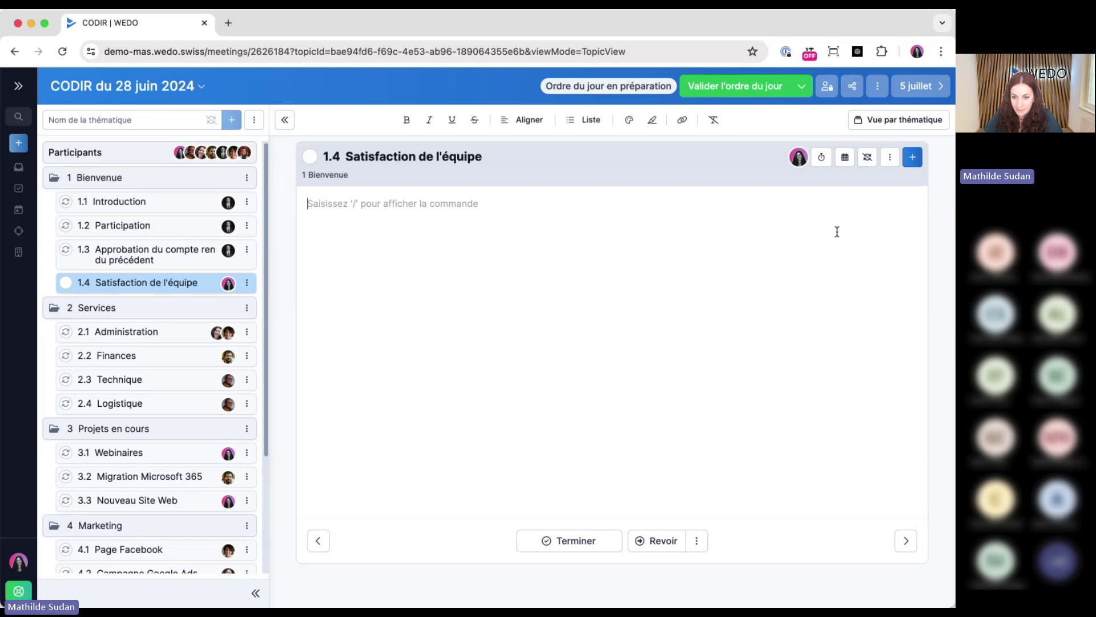
{"action": "type", "text": "/vo"}
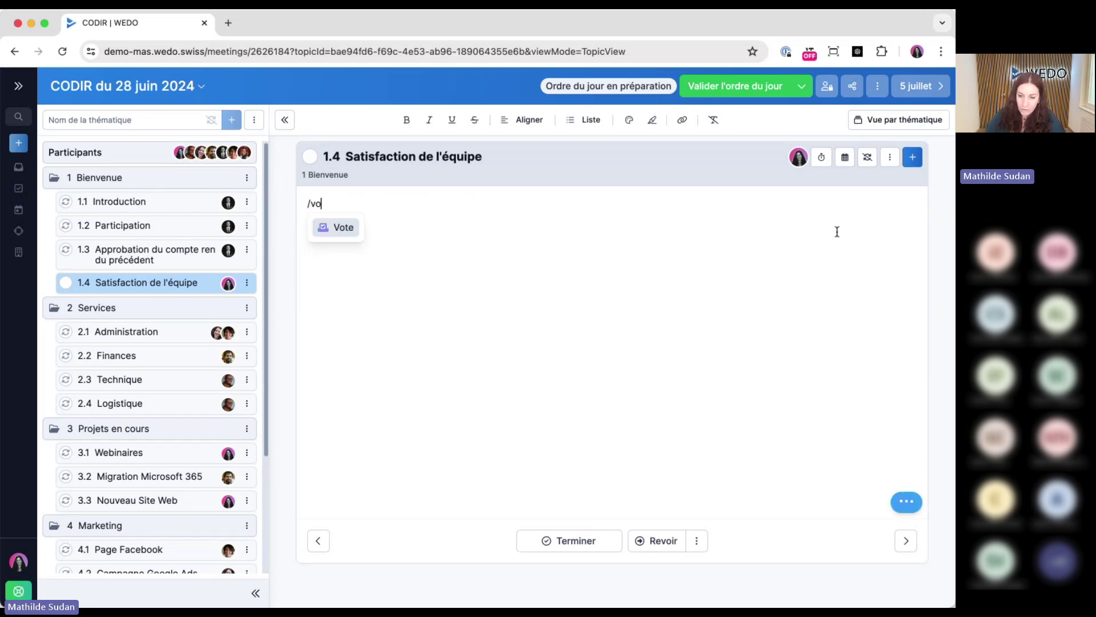
{"action": "key", "text": "Return"}
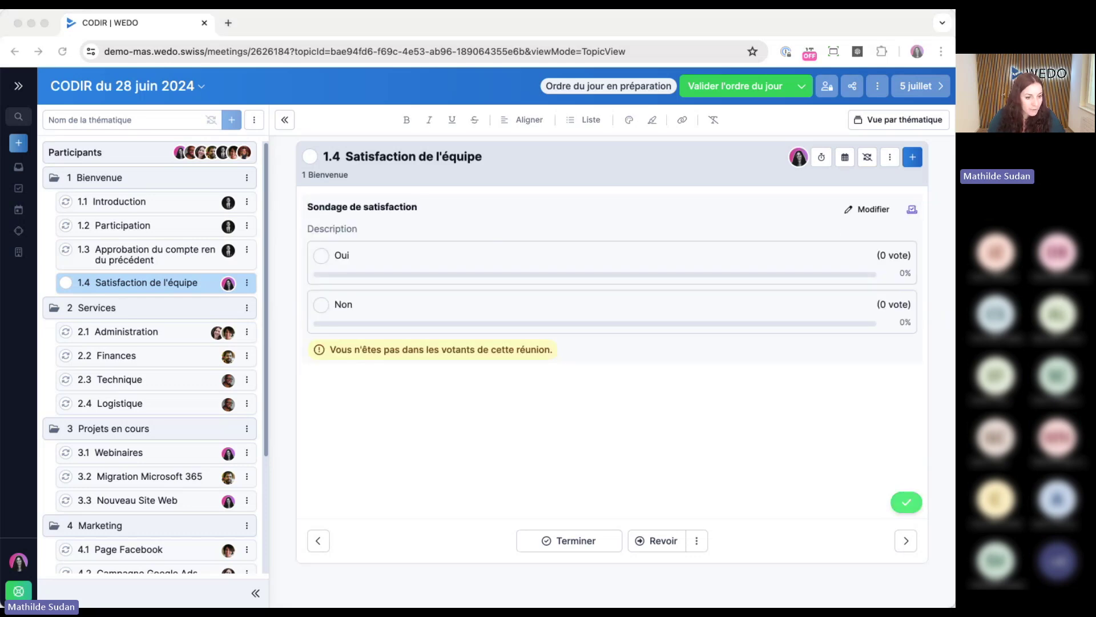
{"action": "left_click", "coordinate": [381, 240]}
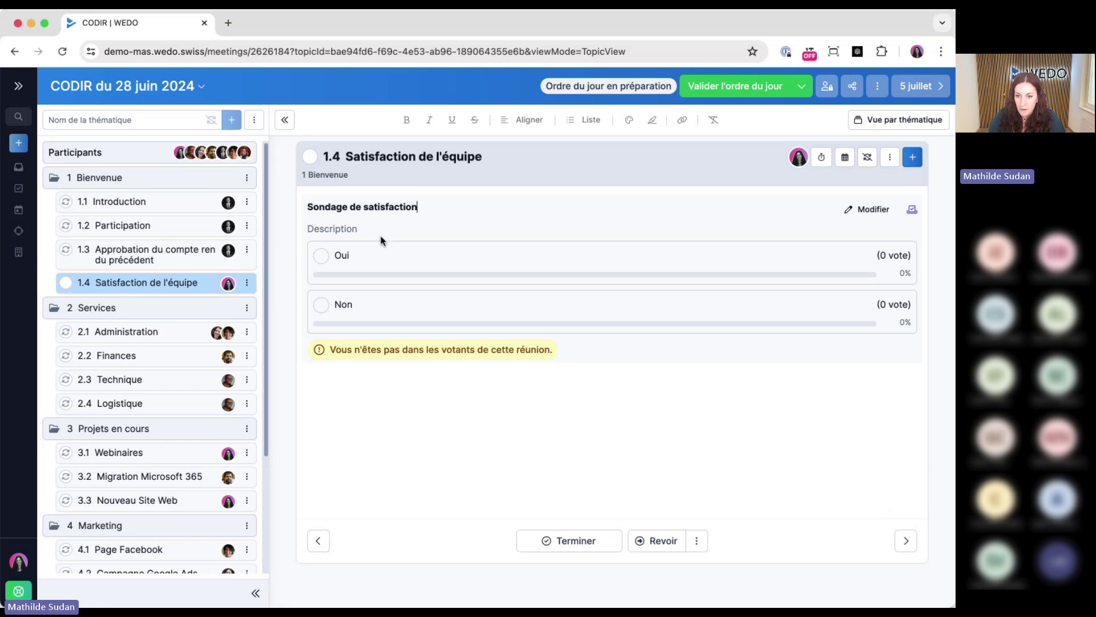
Give the satisfaction vote the description "Comment jugez-vous l'ambiance au sein du service ?" and close its settings
{"action": "left_click", "coordinate": [379, 228]}
{"action": "type", "text": "Comment jugez-vous l’ambiance au sein du service ?"}
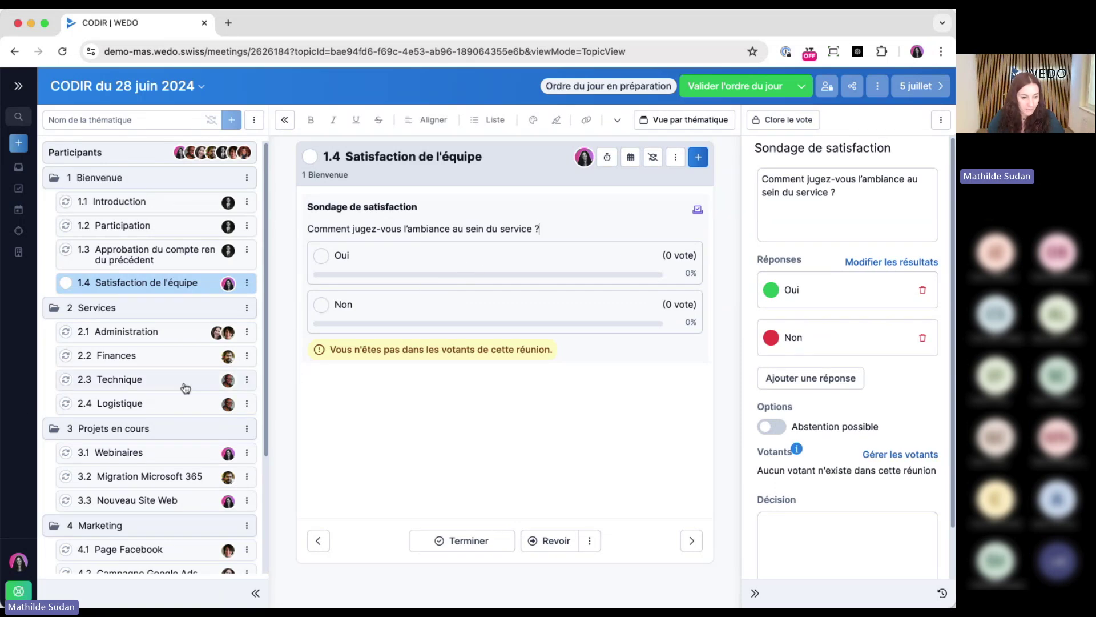
{"action": "left_click", "coordinate": [761, 594]}
Add a vote titled "Vote circulaire" to topic 3.3 Nouveau Site Web
{"action": "left_click", "coordinate": [113, 503]}
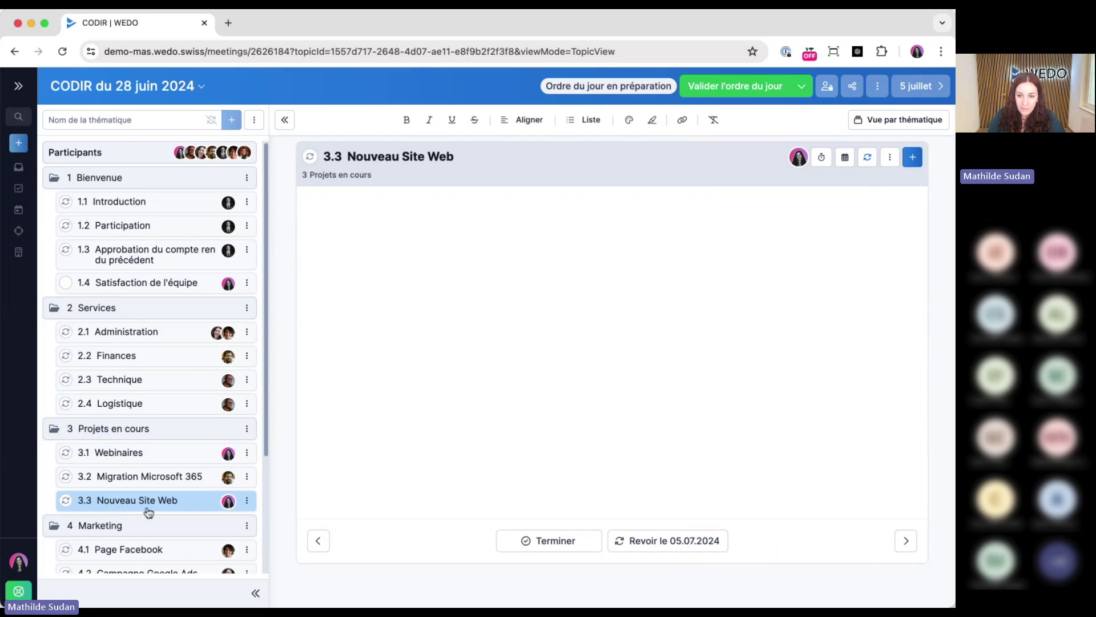
{"action": "left_click", "coordinate": [913, 157]}
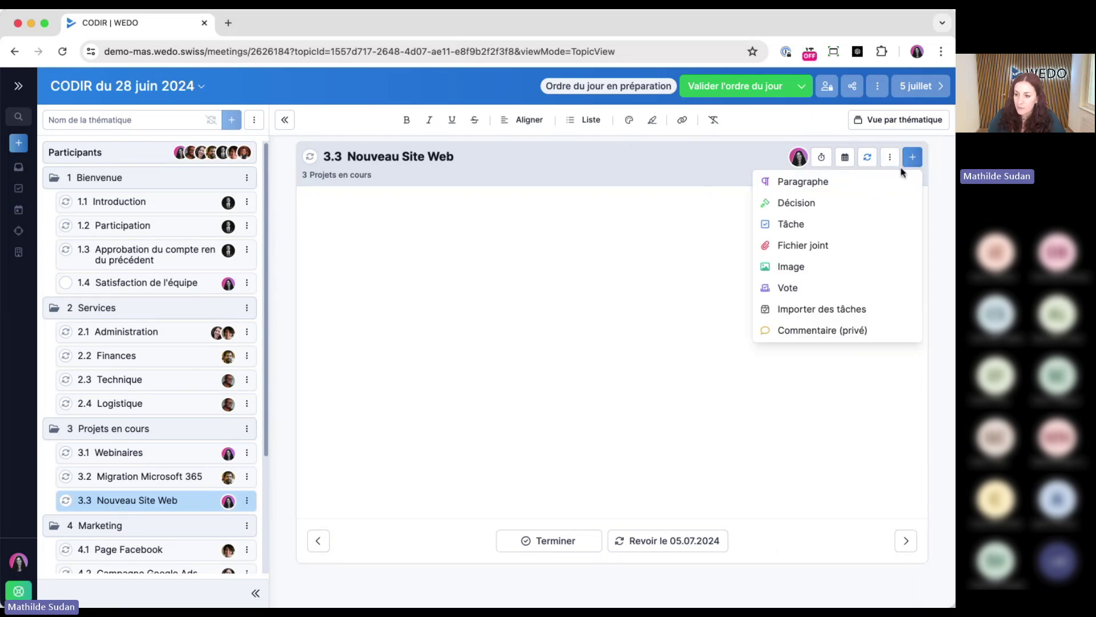
{"action": "left_click", "coordinate": [808, 286]}
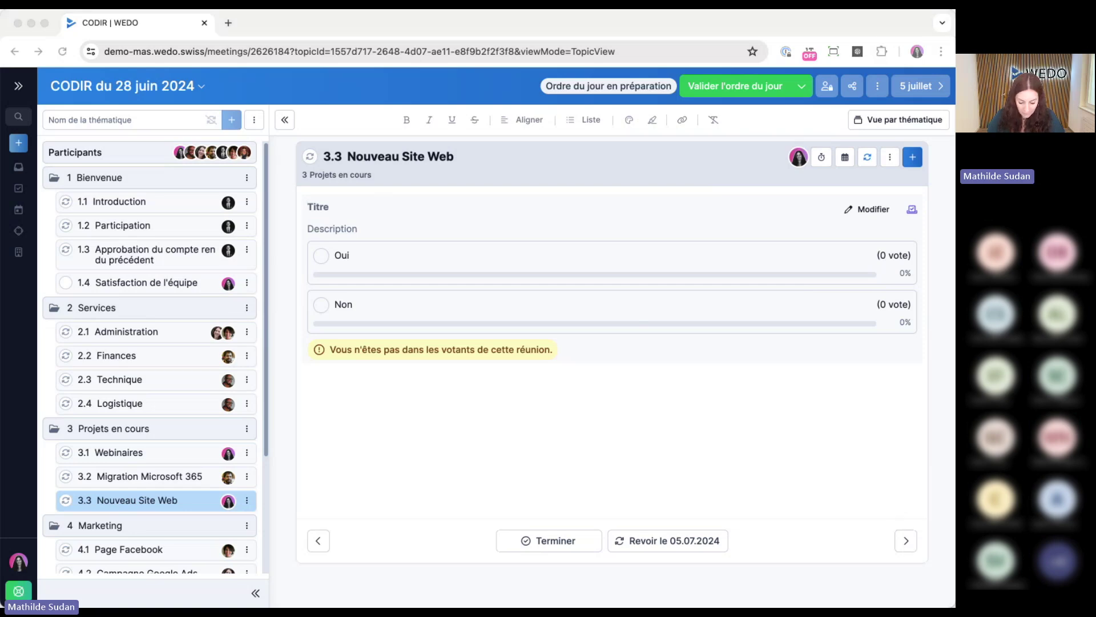
{"action": "left_click", "coordinate": [367, 207]}
{"action": "type", "text": "Vote circulaire"}
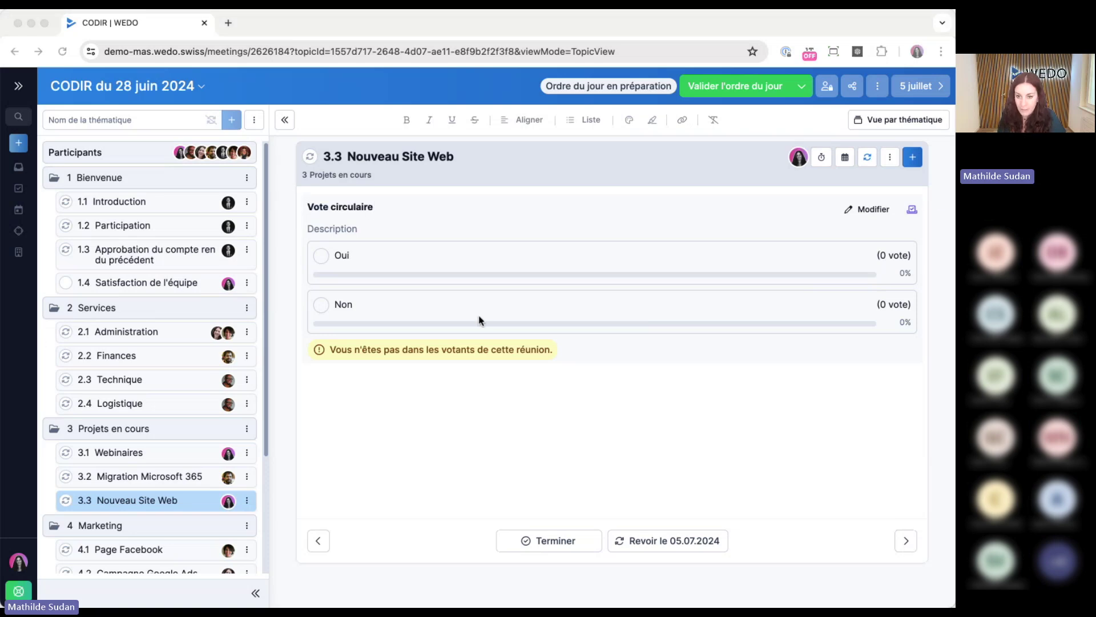
Give the circular vote the description "Validez-vous l'augmentation du budget pour le projet ?" and close its settings
{"action": "left_click", "coordinate": [490, 290]}
{"action": "left_click", "coordinate": [411, 229]}
{"action": "type", "text": "Validez-vous l'augmentation du budget pour le projet ?"}
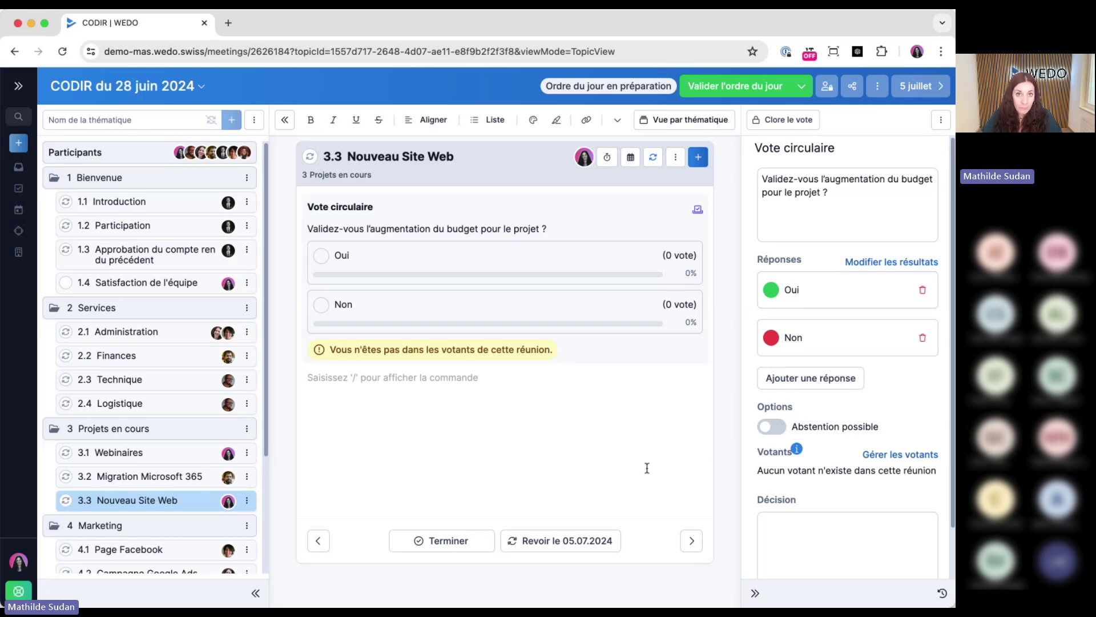
{"action": "left_click", "coordinate": [755, 593]}
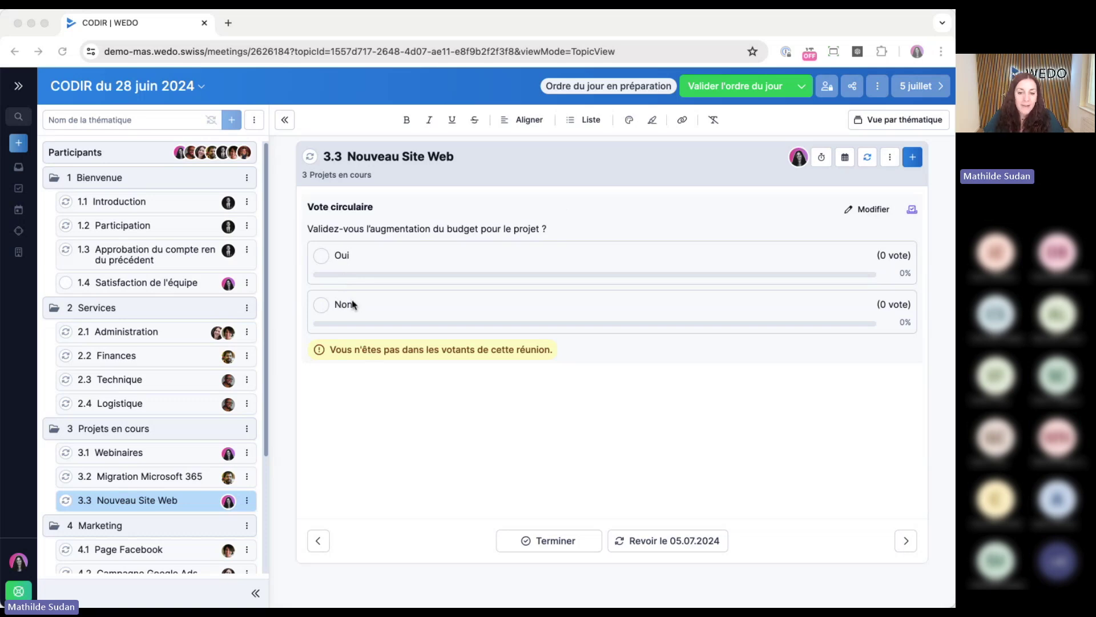
In the topic 3.1 Webinaires vote, replace the two default answers with "Signatures" and "Nouveautés concernant les tâches"
{"action": "left_click", "coordinate": [131, 454]}
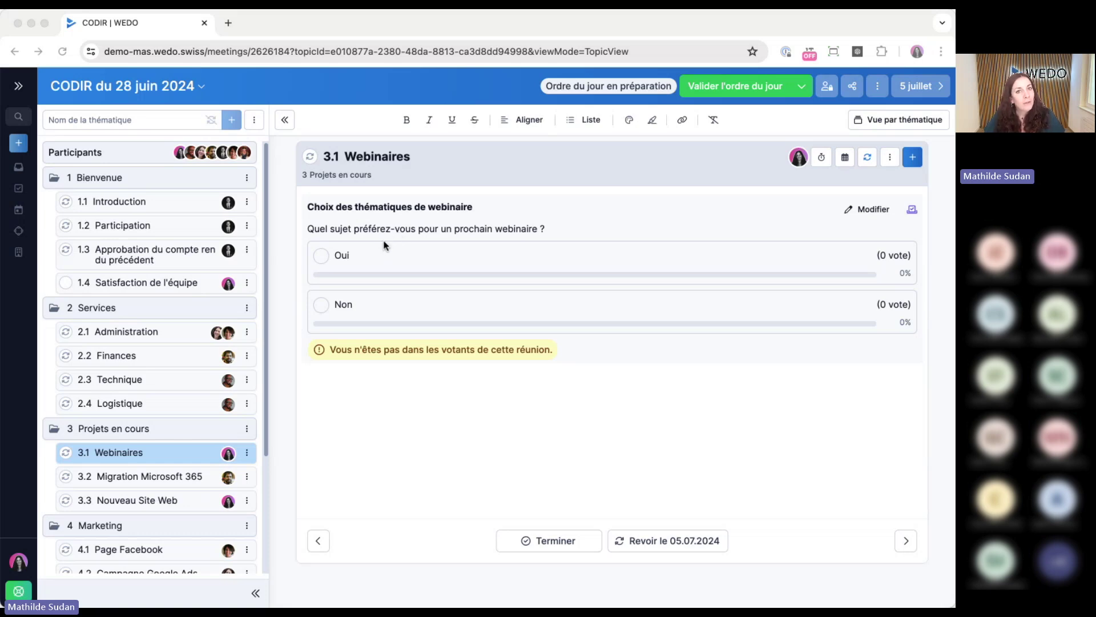
{"action": "left_click", "coordinate": [370, 263]}
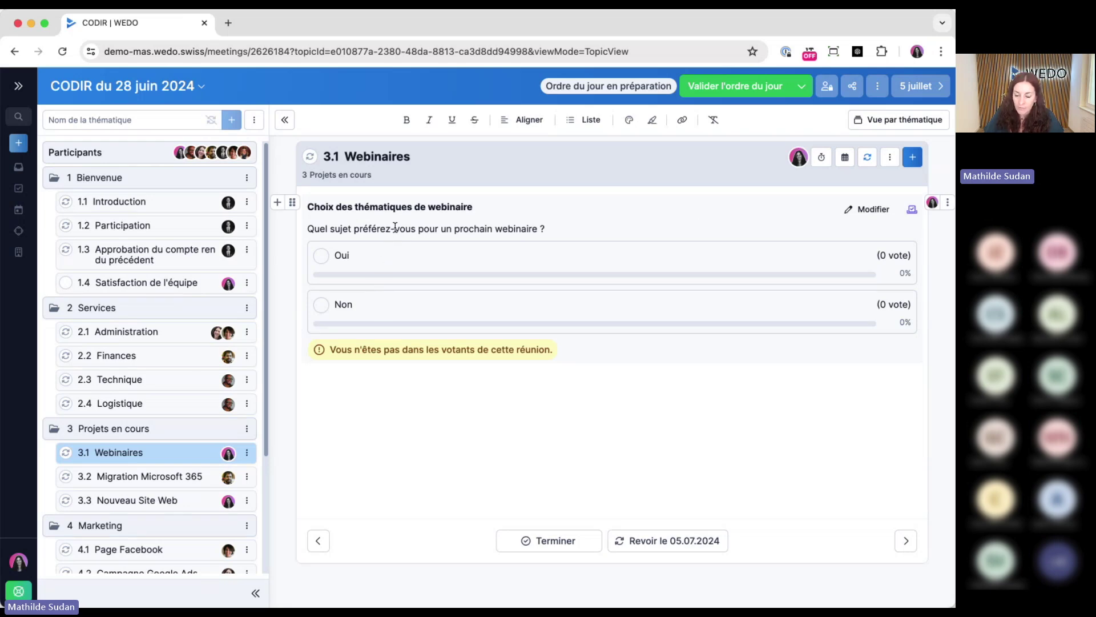
{"action": "left_click", "coordinate": [880, 212]}
{"action": "left_click", "coordinate": [788, 309]}
{"action": "type", "text": "Signatures"}
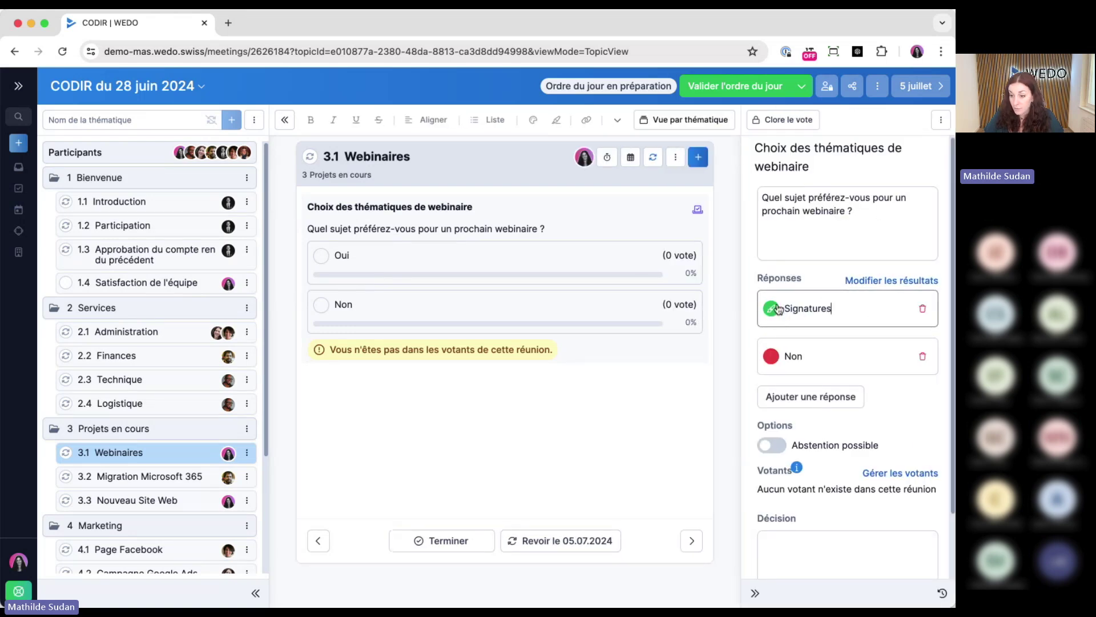
{"action": "key", "text": "super+Tab"}
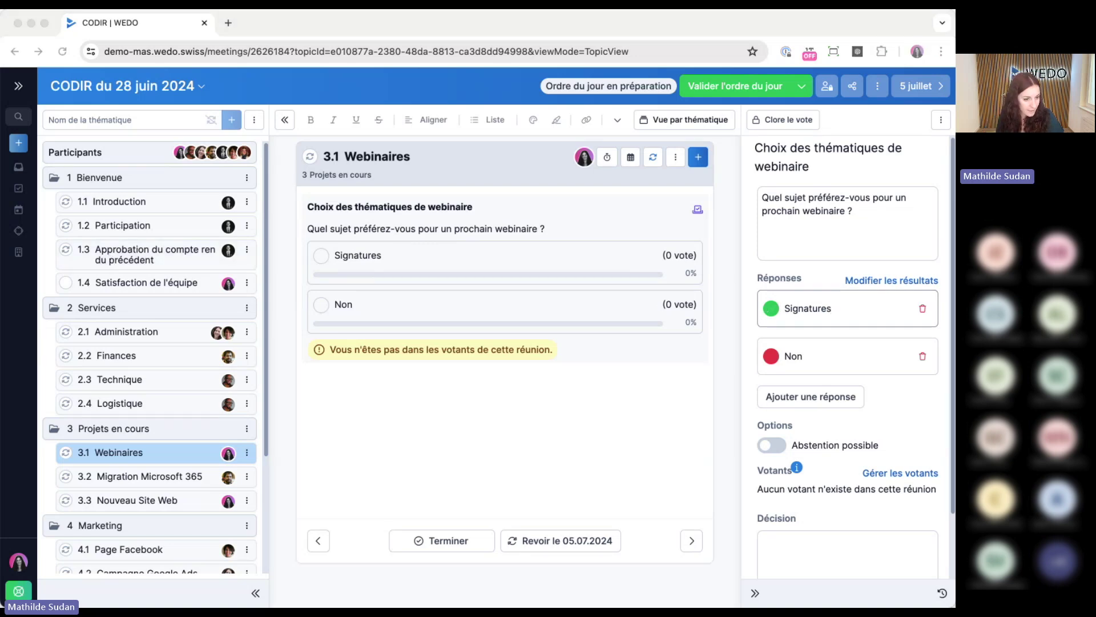
{"action": "left_click", "coordinate": [841, 343]}
{"action": "left_click", "coordinate": [823, 354]}
{"action": "type", "text": "Nouveautés concernant les tâches"}
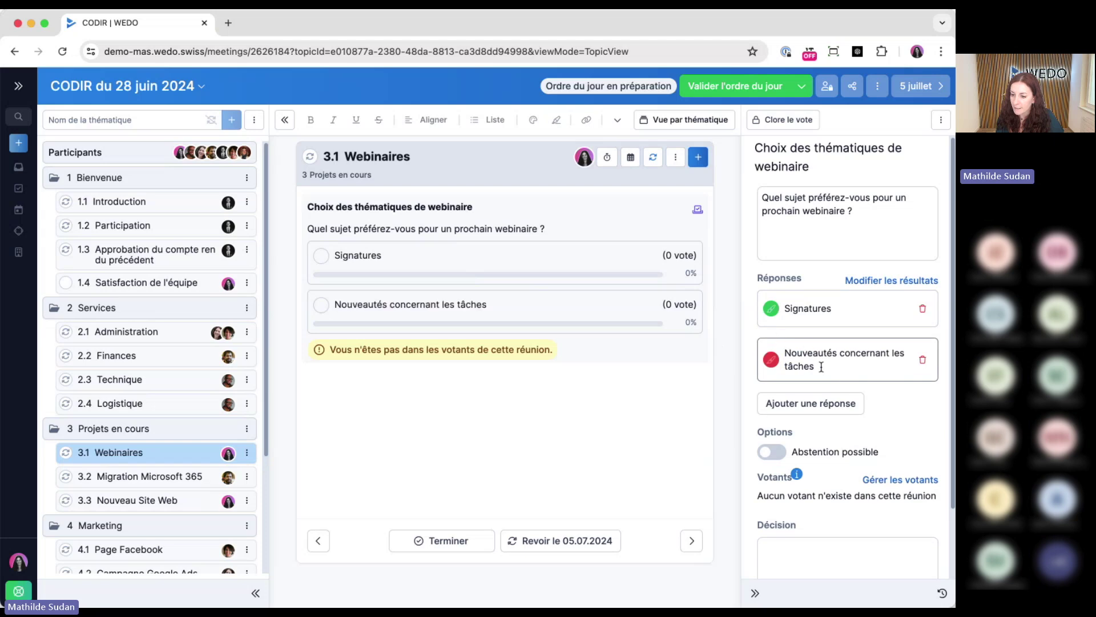
Add a third answer, "Gestion de projet", to the webinar vote
{"action": "left_click", "coordinate": [836, 403]}
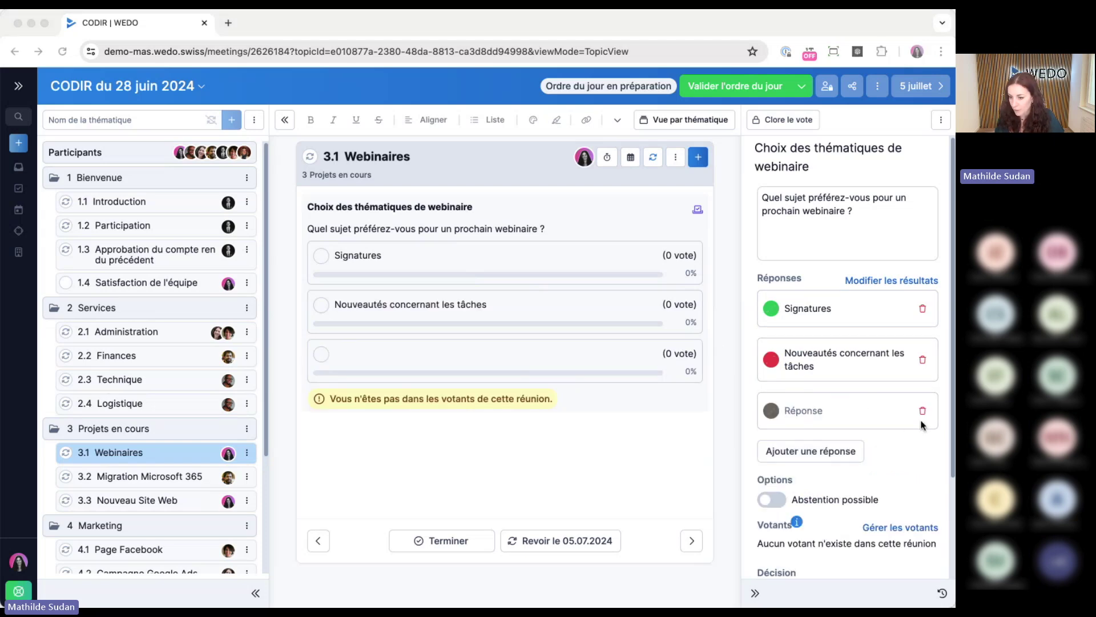
{"action": "left_click", "coordinate": [859, 411]}
{"action": "type", "text": "Gestion de projet"}
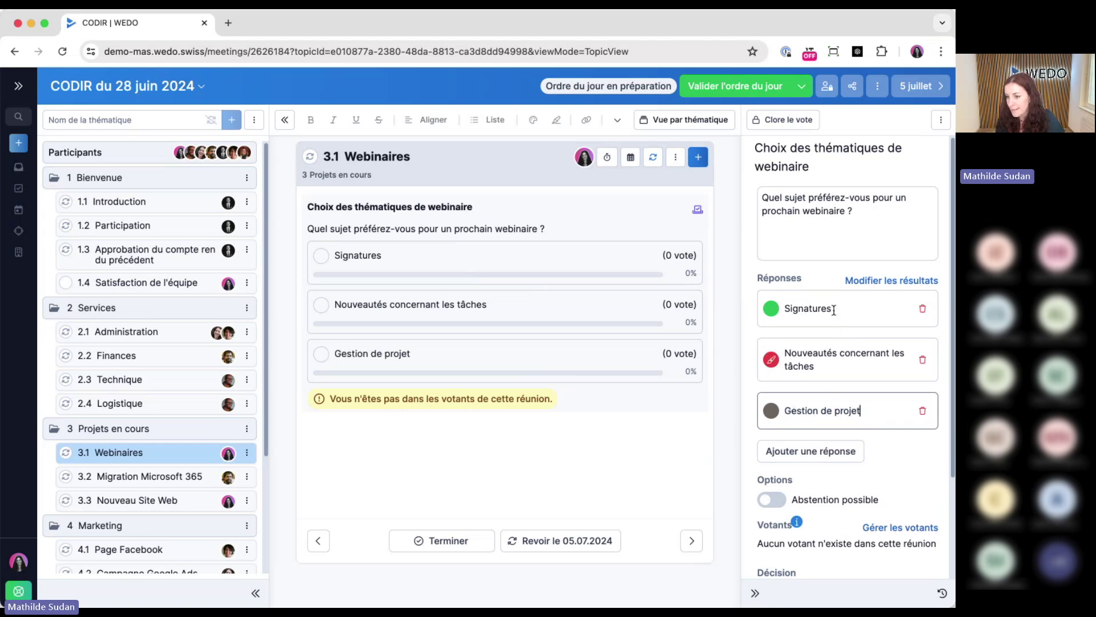
Colour the webinar vote's answers: Signatures orange, Nouveautés concernant les tâches green and Gestion de projet blue
{"action": "left_click", "coordinate": [771, 308]}
{"action": "left_click", "coordinate": [741, 354]}
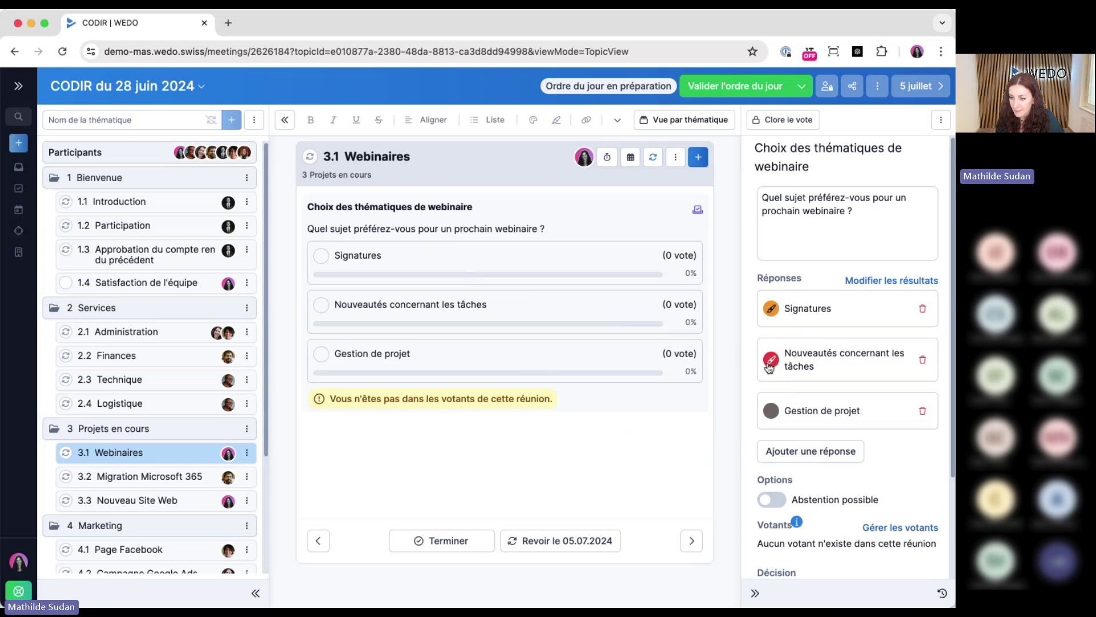
{"action": "left_click", "coordinate": [771, 361]}
{"action": "left_click", "coordinate": [664, 430]}
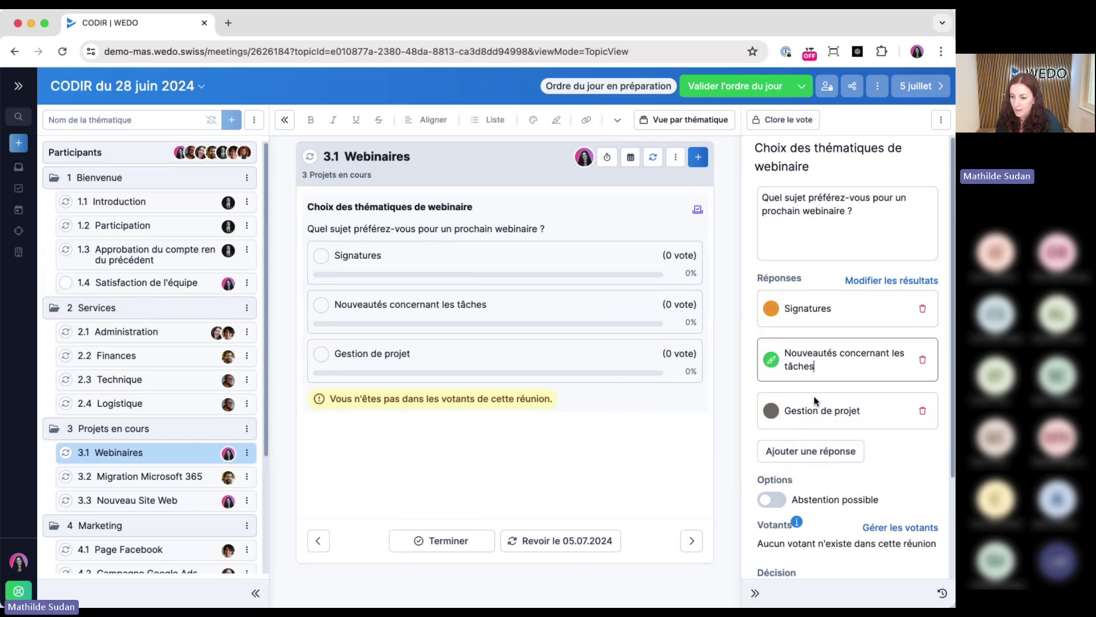
{"action": "left_click", "coordinate": [771, 415]}
{"action": "left_click", "coordinate": [763, 480]}
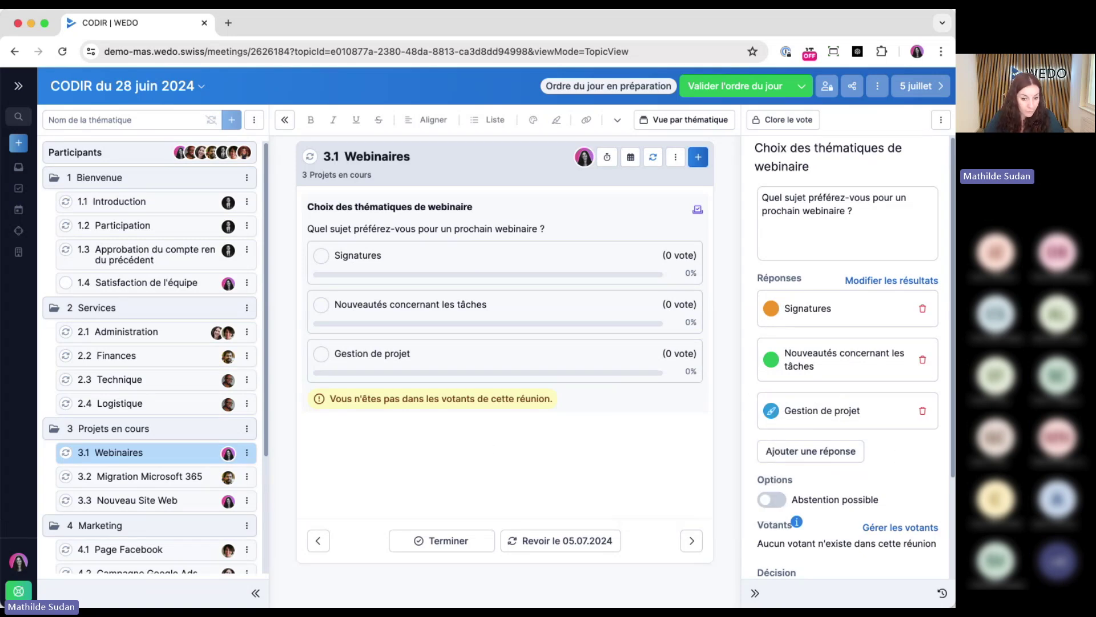
In the topic 1.4 Satisfaction de l'équipe vote, change the first answer to "Très bonne"
{"action": "left_click", "coordinate": [192, 285]}
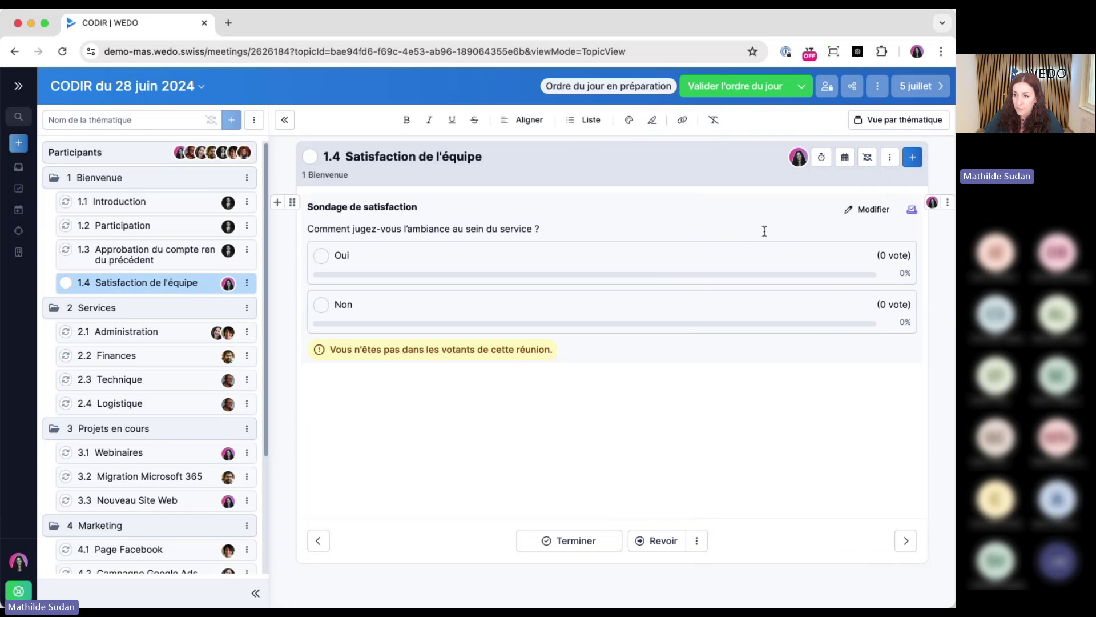
{"action": "left_click", "coordinate": [866, 209]}
{"action": "left_click", "coordinate": [852, 284]}
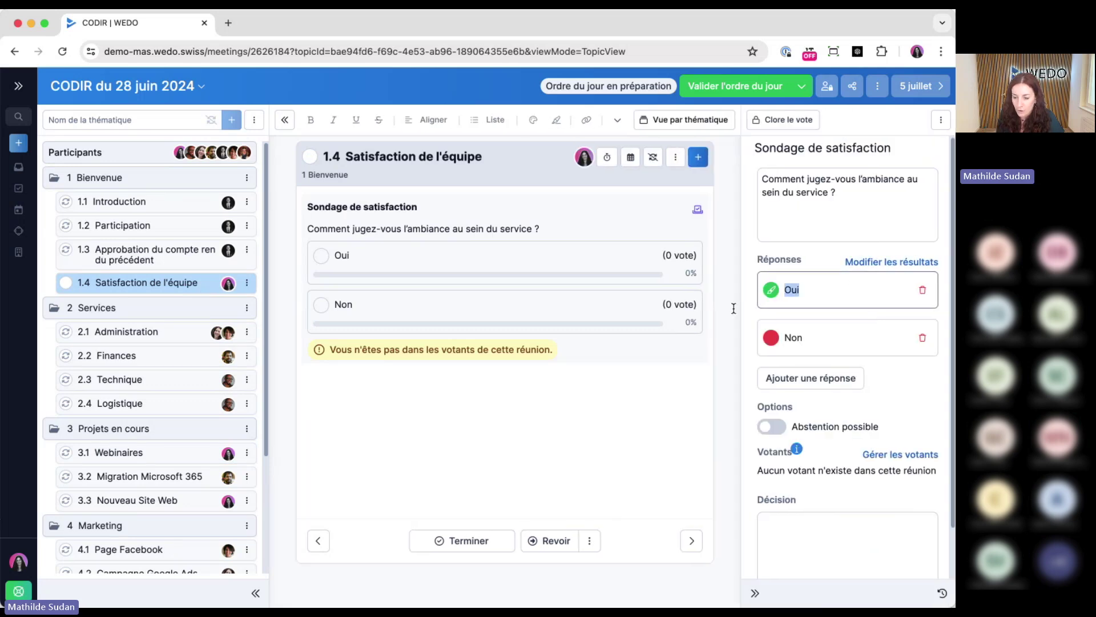
{"action": "type", "text": "Tès"}
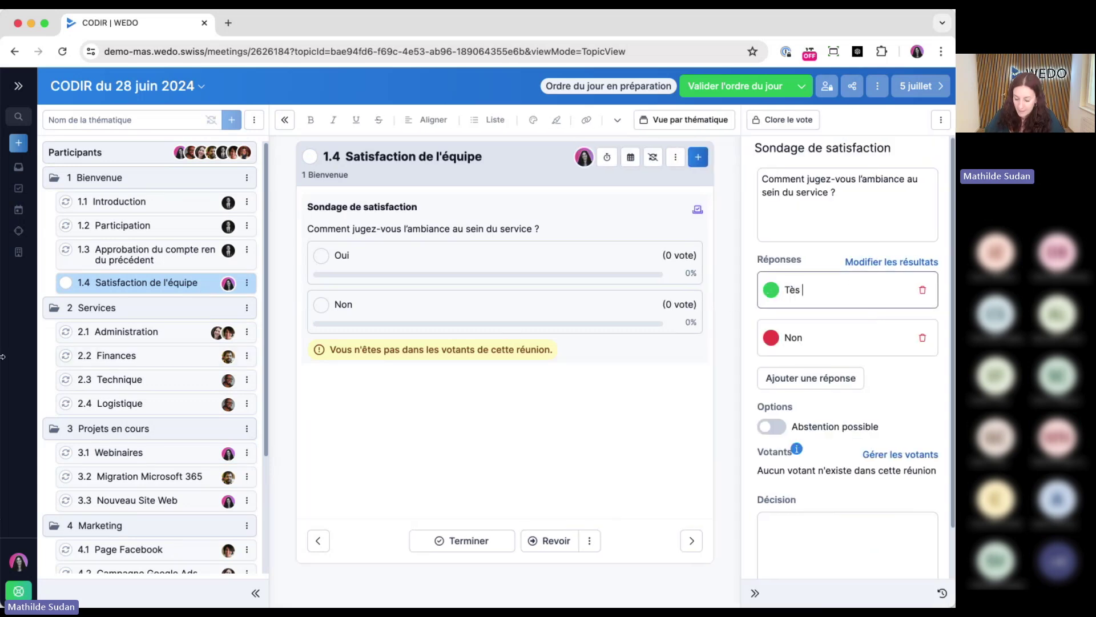
{"action": "key", "text": "BackSpace"}
{"action": "key", "text": "BackSpace"}
{"action": "key", "text": "BackSpace"}
{"action": "key", "text": "BackSpace"}
{"action": "type", "text": "Très bonne"}
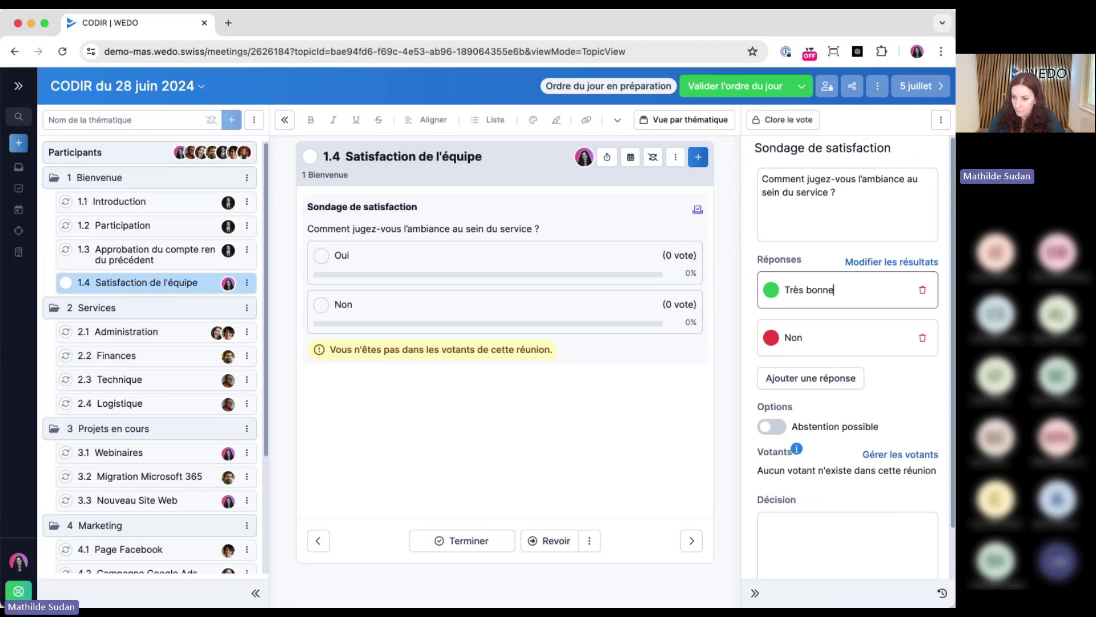
Change the second answer of the team satisfaction vote to "Bonne" and add a third answer, "Satisfaisant"
{"action": "double_click", "coordinate": [839, 343]}
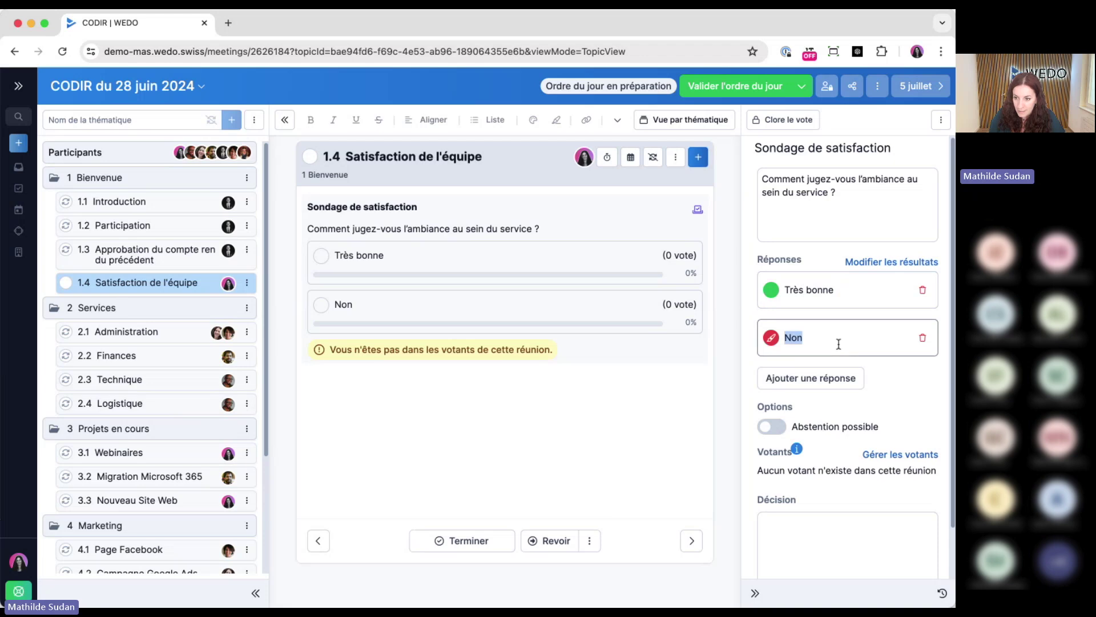
{"action": "type", "text": "Bonne"}
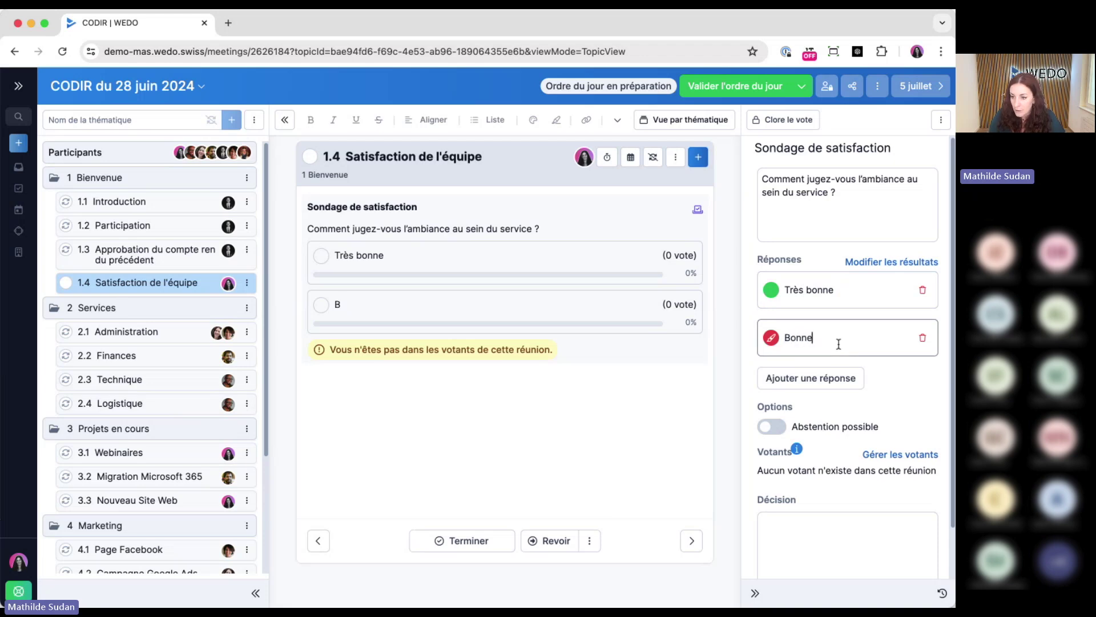
{"action": "left_click", "coordinate": [804, 392]}
{"action": "type", "text": "Sa"}
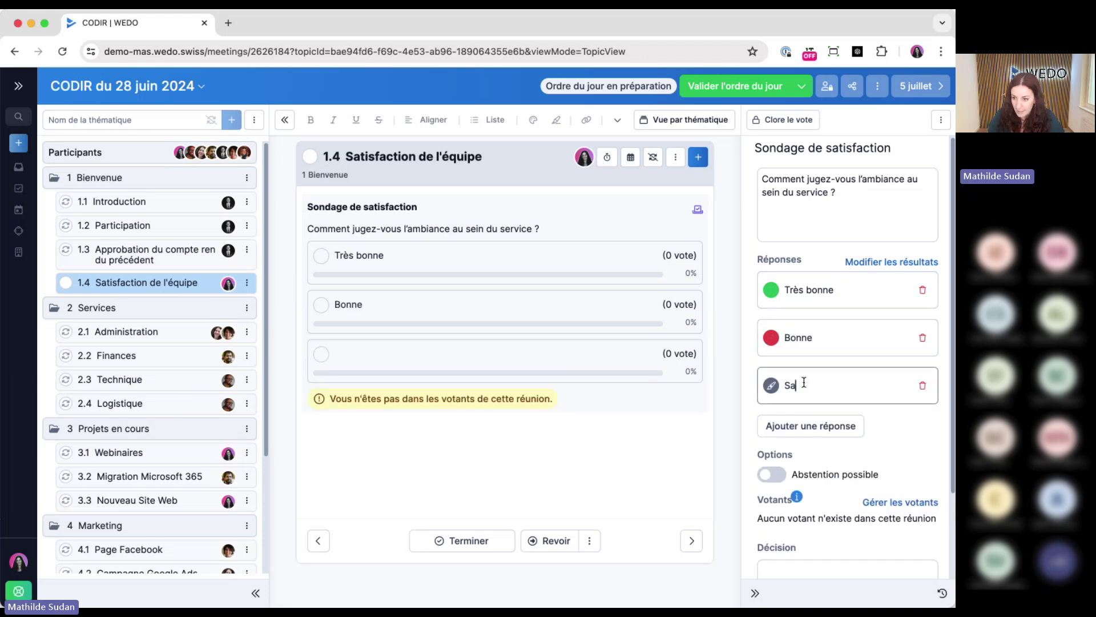
{"action": "type", "text": "tisfaissa"}
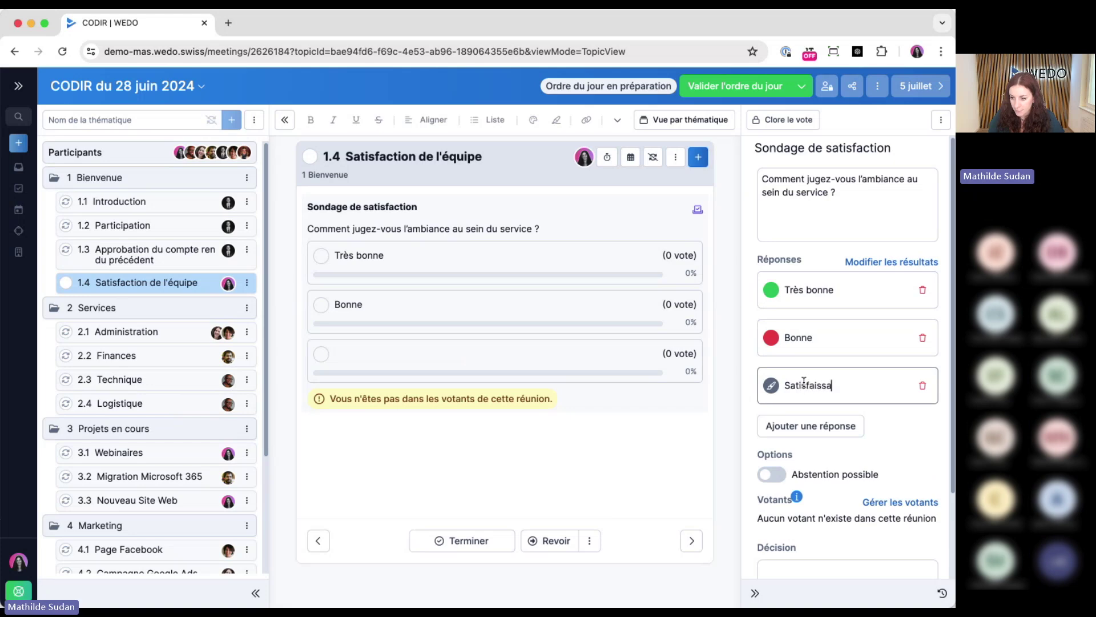
{"action": "key", "text": "BackSpace"}
{"action": "key", "text": "BackSpace"}
{"action": "type", "text": "ant"}
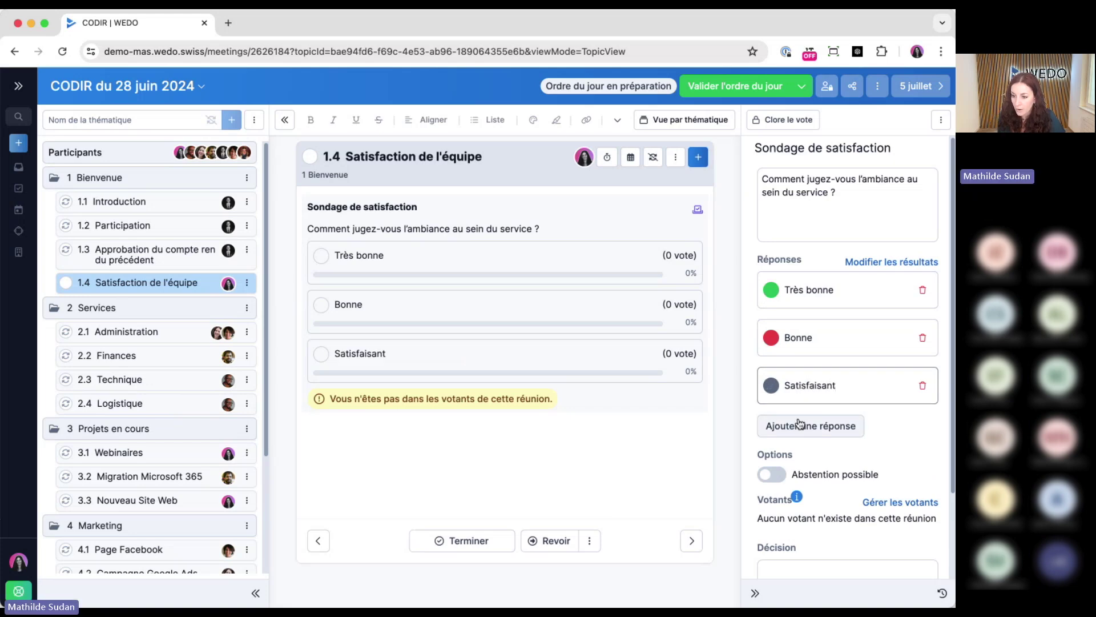
Add three more answers to the satisfaction vote: "Passable", "Mauvaise" and "Très mauvaise"
{"action": "left_click", "coordinate": [799, 424]}
{"action": "type", "text": "Passable"}
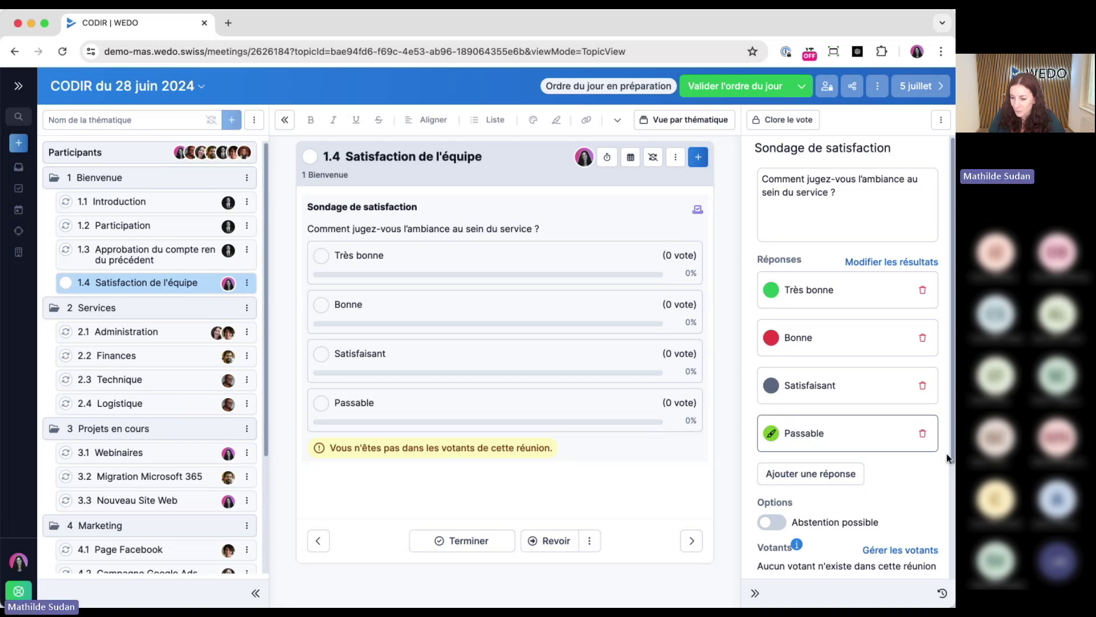
{"action": "left_click", "coordinate": [848, 477]}
{"action": "type", "text": "Mauvaise"}
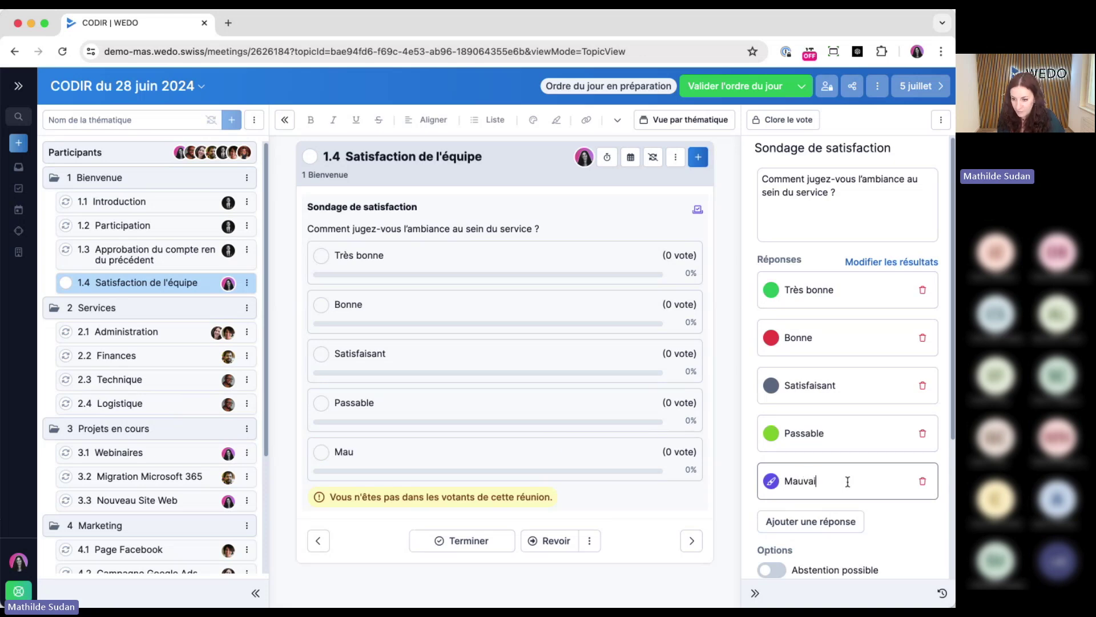
{"action": "left_click", "coordinate": [828, 522]}
{"action": "type", "text": "Très mauvaise"}
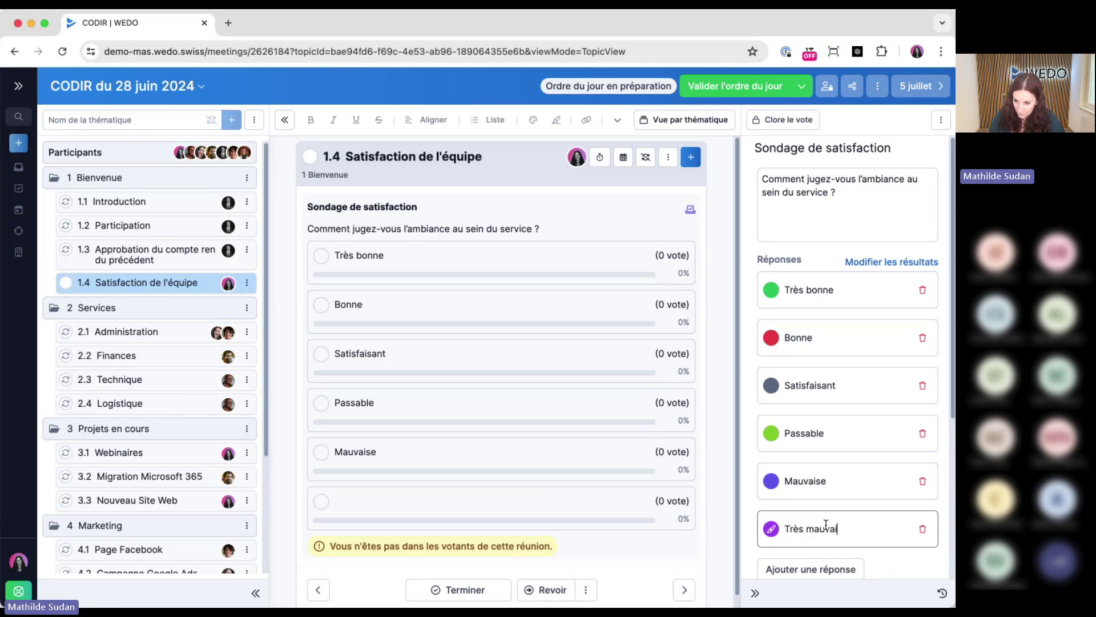
Colour the satisfaction vote's answers: Très mauvaise red, Mauvaise orange, Passable yellow, Satisfaisant turquoise and Bonne indigo
{"action": "left_click", "coordinate": [771, 528]}
{"action": "left_click", "coordinate": [839, 483]}
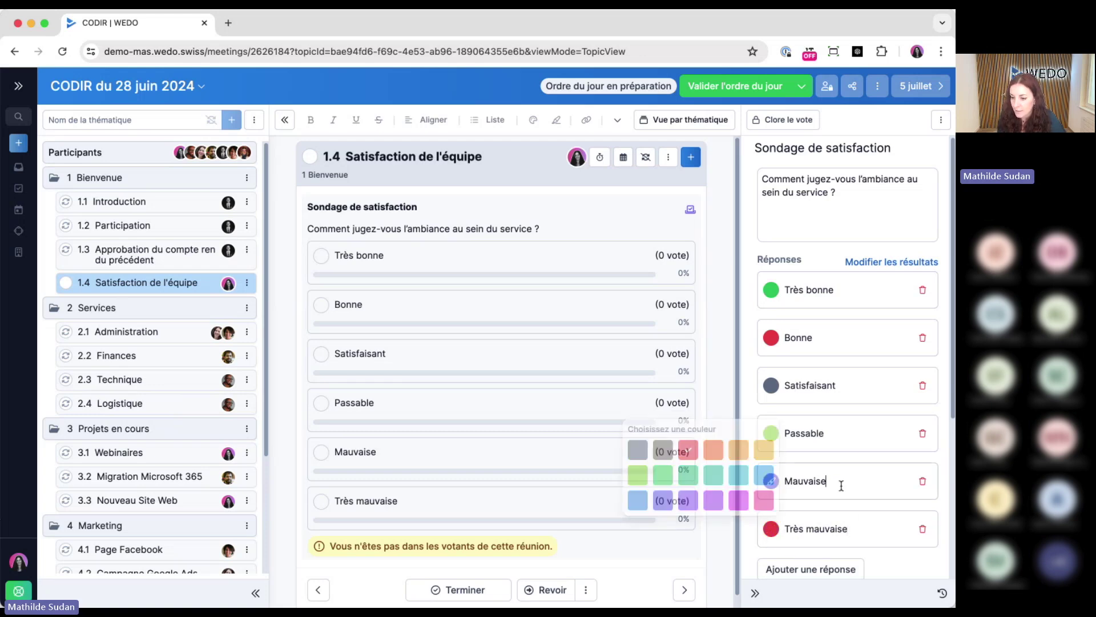
{"action": "left_click", "coordinate": [772, 481]}
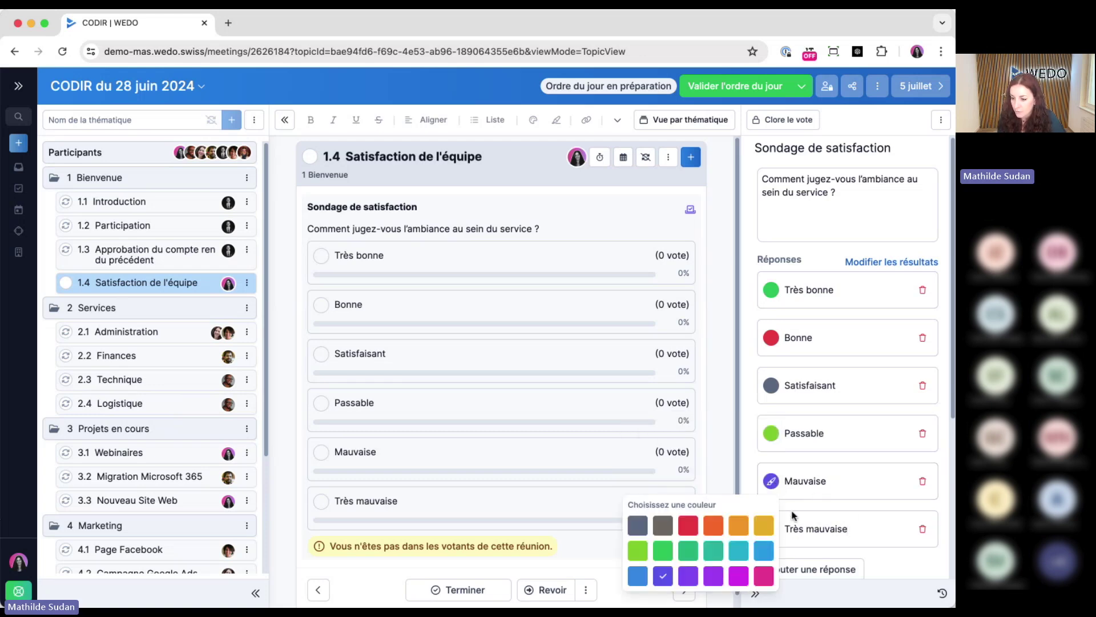
{"action": "left_click", "coordinate": [771, 434]}
{"action": "left_click", "coordinate": [764, 477]}
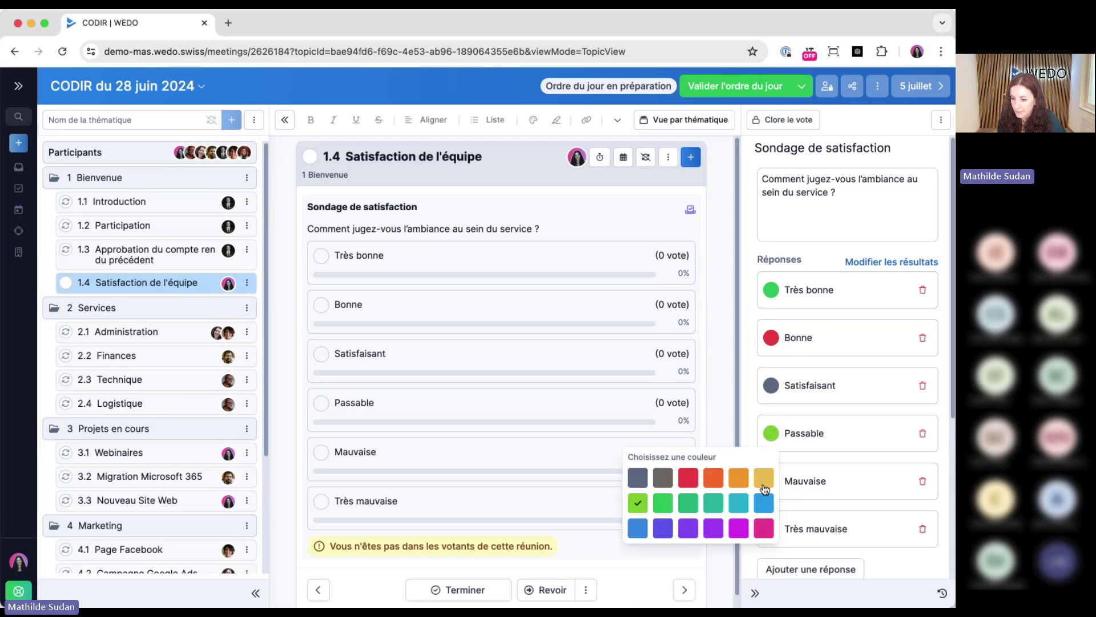
{"action": "left_click", "coordinate": [770, 386]}
{"action": "left_click", "coordinate": [739, 457]}
{"action": "left_click", "coordinate": [771, 338]}
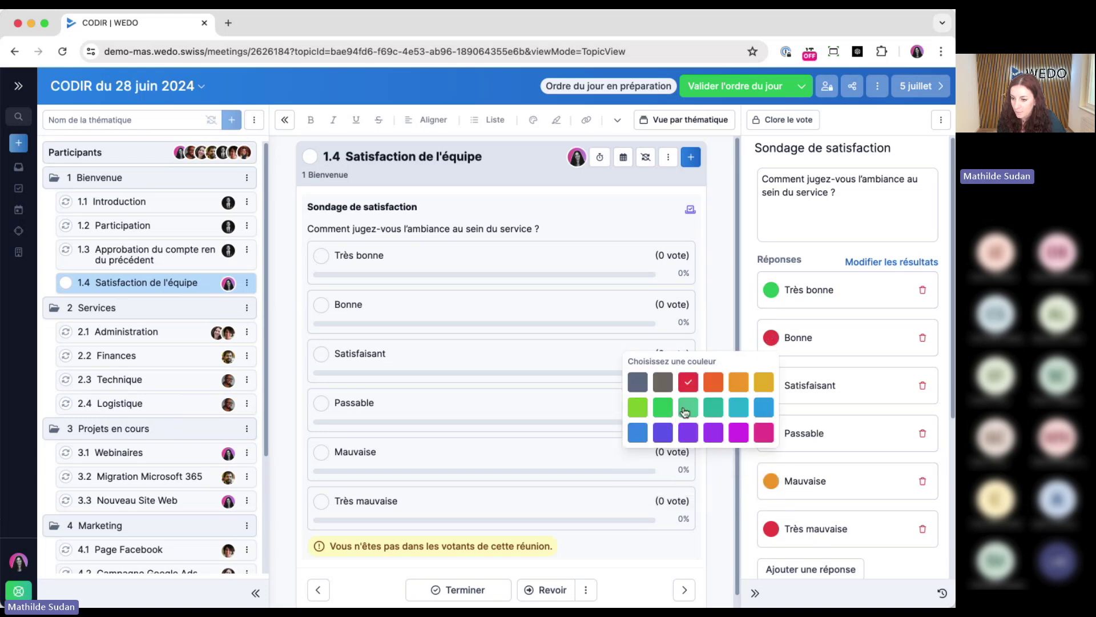
{"action": "left_click", "coordinate": [770, 292]}
{"action": "left_click_drag", "start_coordinate": [857, 359], "coordinate": [869, 423]}
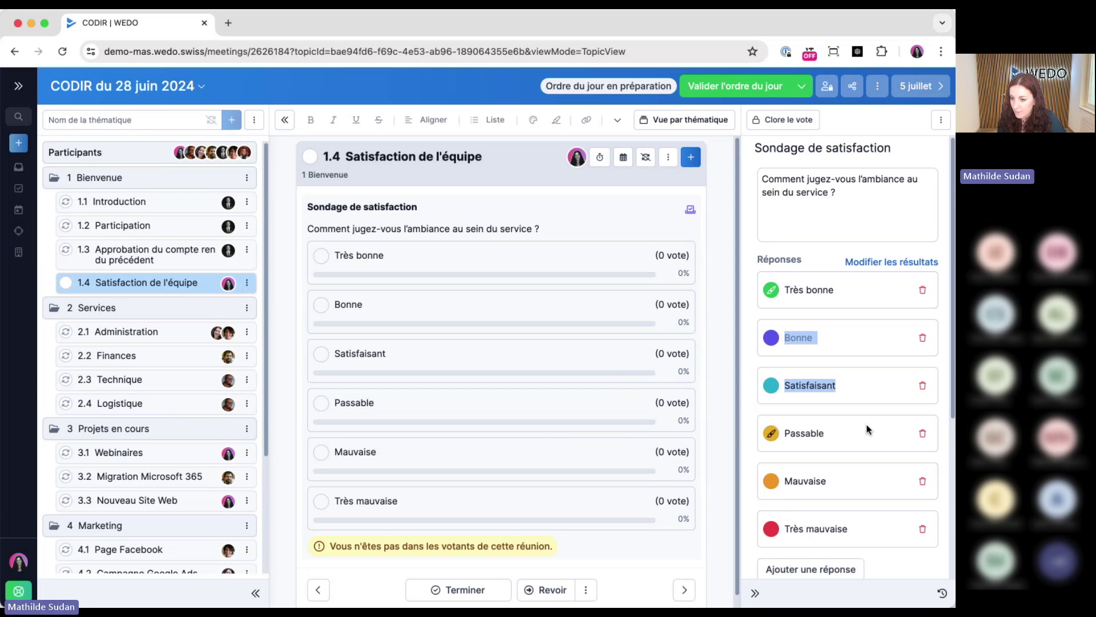
{"action": "left_click", "coordinate": [817, 268]}
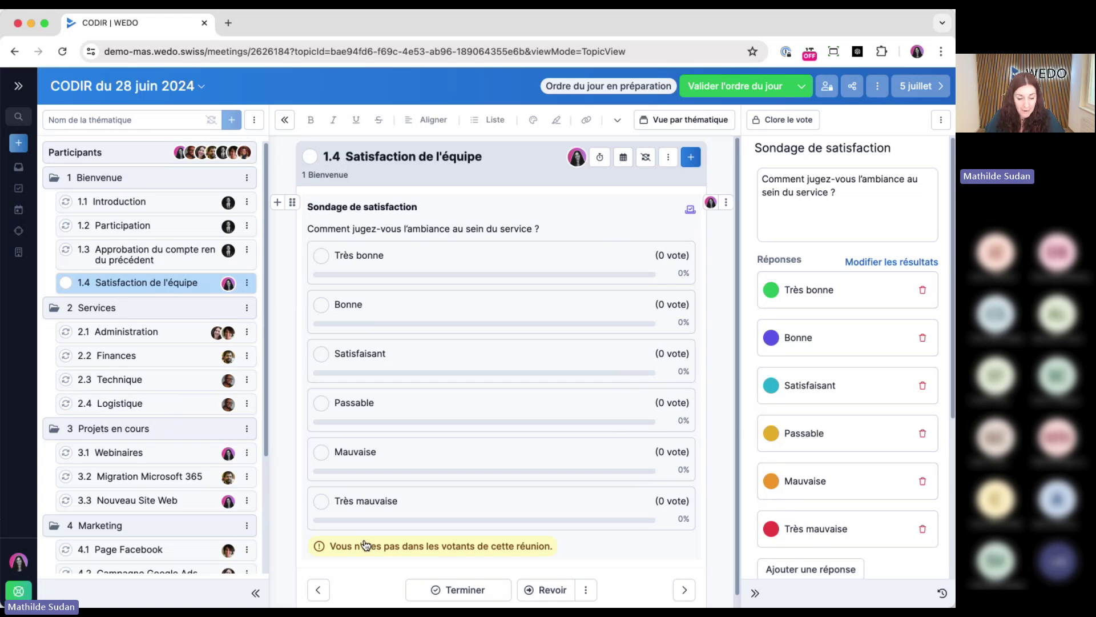
In the topic 3.3 Nouveau Site Web vote, change the first answer to "Oui, je valide le nouveau budget."
{"action": "scroll", "coordinate": [117, 418], "scroll_direction": "down", "scroll_amount": 3}
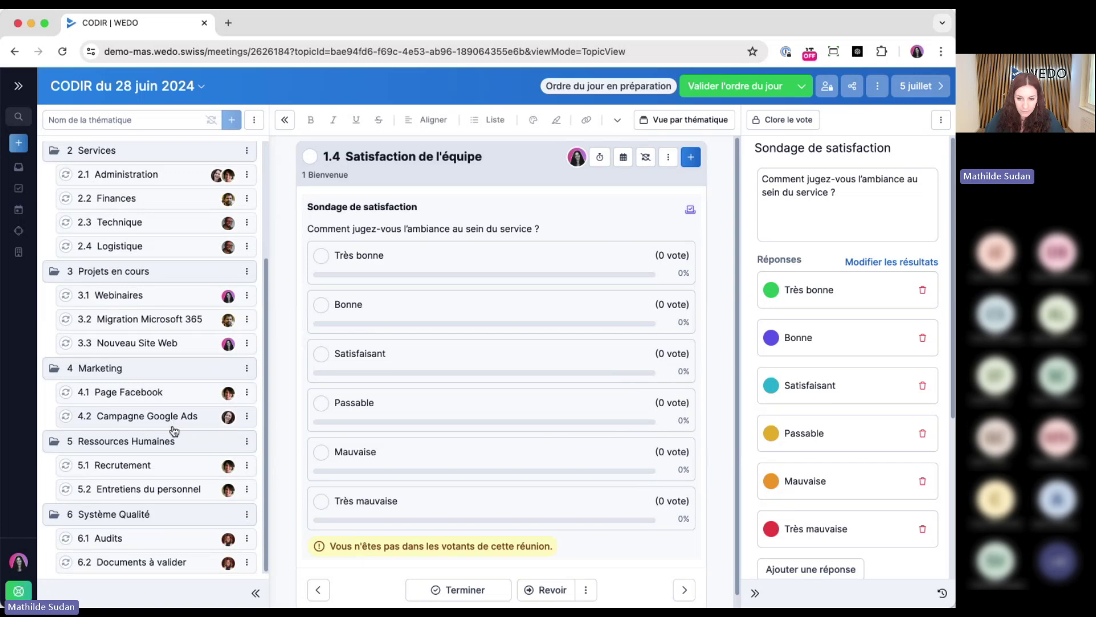
{"action": "left_click", "coordinate": [143, 343]}
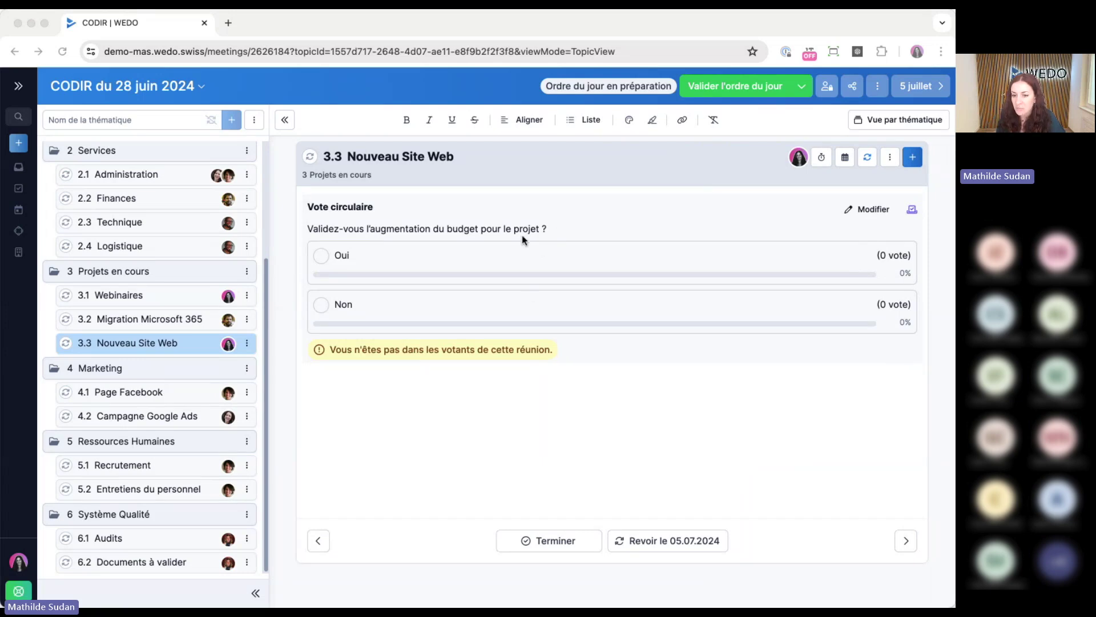
{"action": "left_click", "coordinate": [582, 203]}
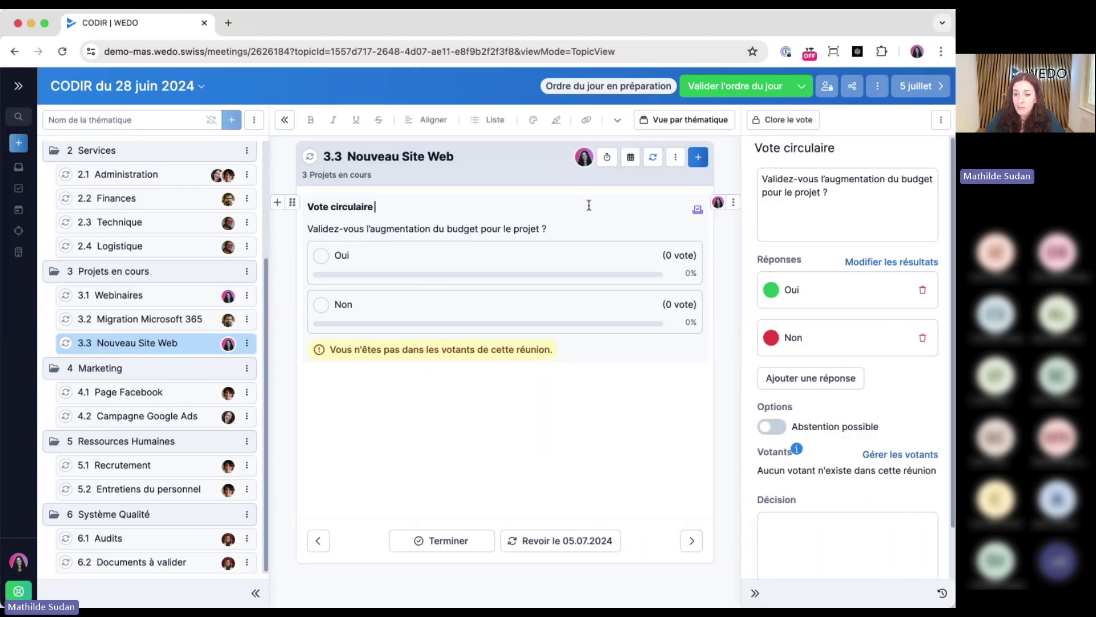
{"action": "left_click", "coordinate": [884, 293]}
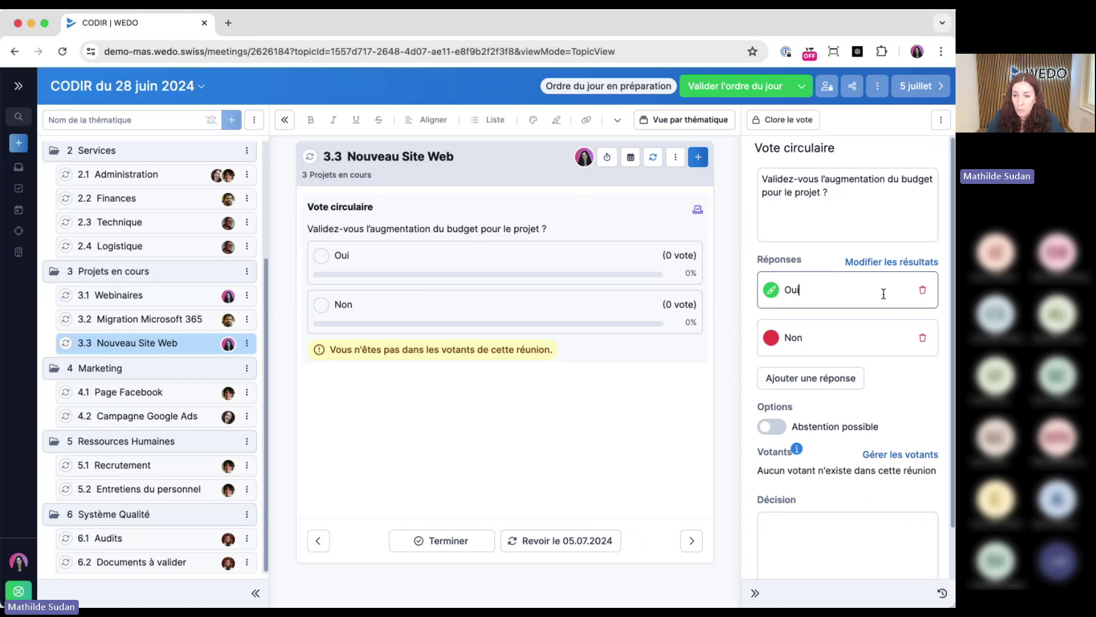
{"action": "type", "text": ", je vali"}
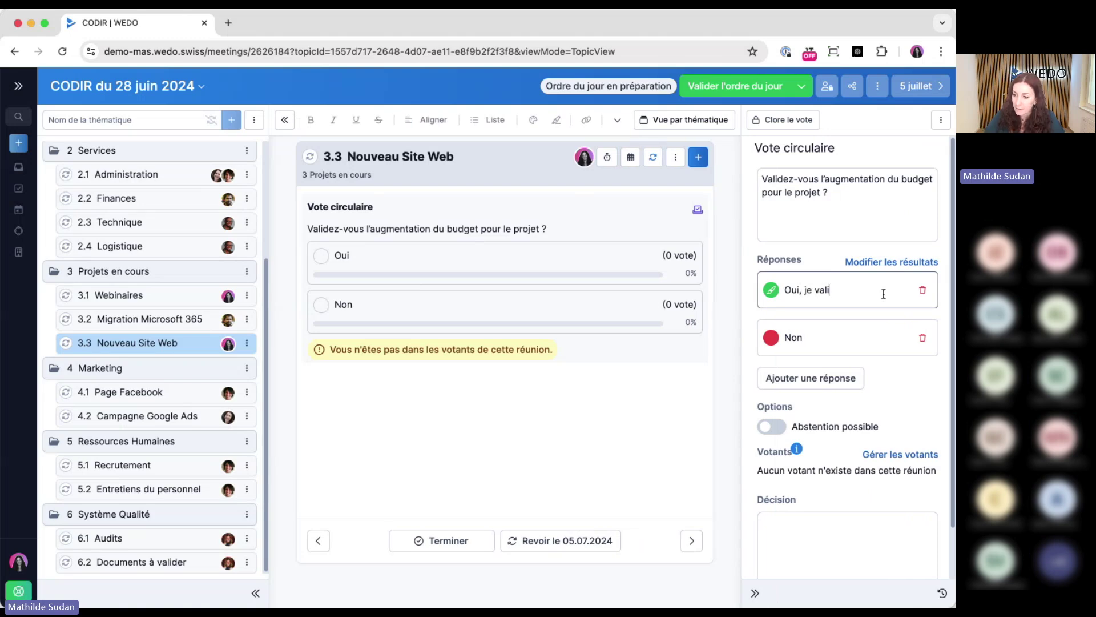
{"action": "type", "text": "de le nouvea"}
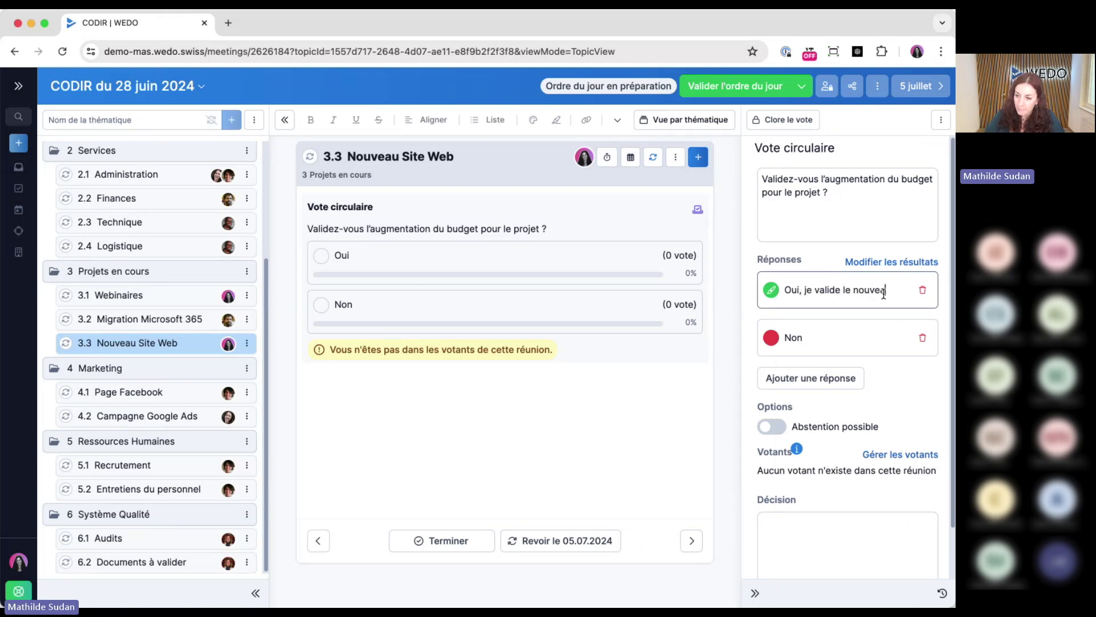
{"action": "type", "text": "u budget."}
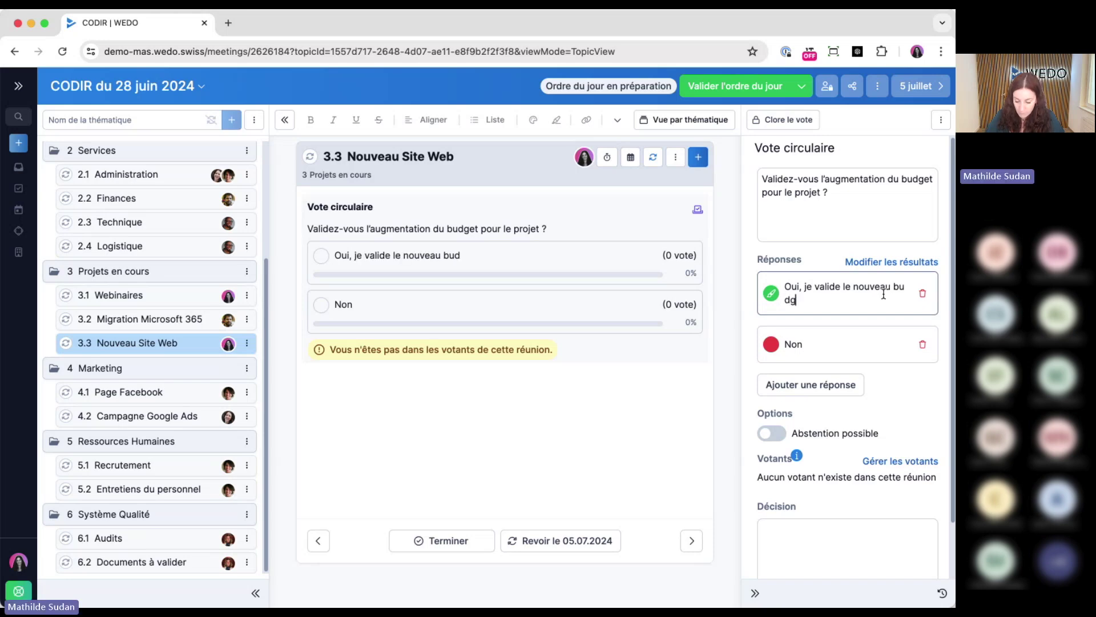
Change the second answer of the Nouveau Site Web vote to "Non, je refuse." and close the vote's settings
{"action": "left_click", "coordinate": [870, 345]}
{"action": "type", "text": ", je red"}
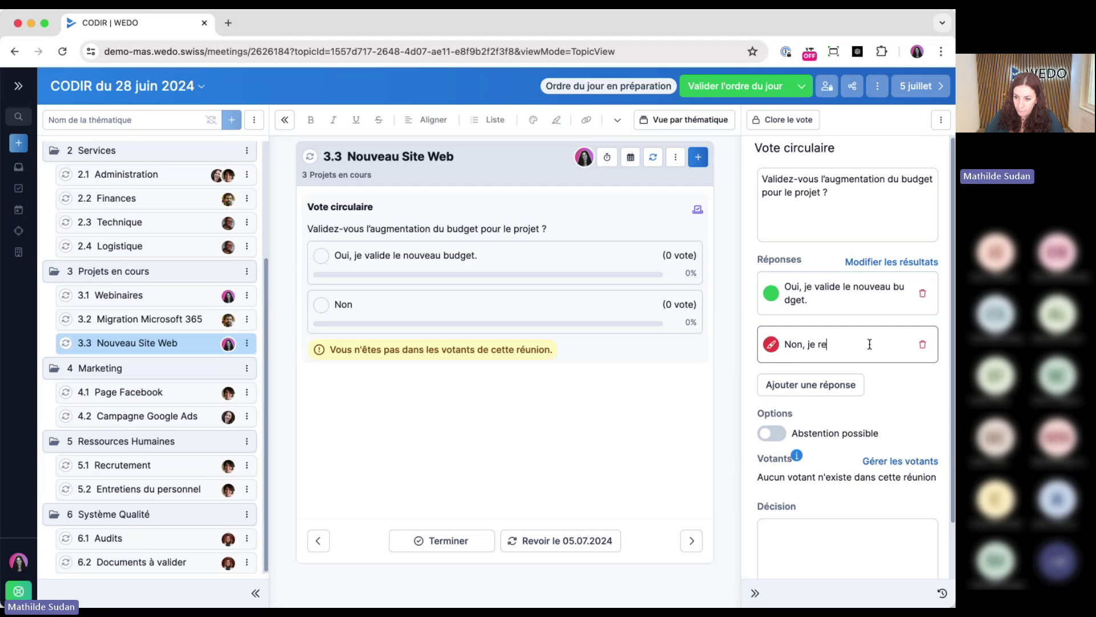
{"action": "key", "text": "BackSpace"}
{"action": "type", "text": "gu"}
{"action": "key", "text": "BackSpace"}
{"action": "key", "text": "BackSpace"}
{"action": "type", "text": "fuse."}
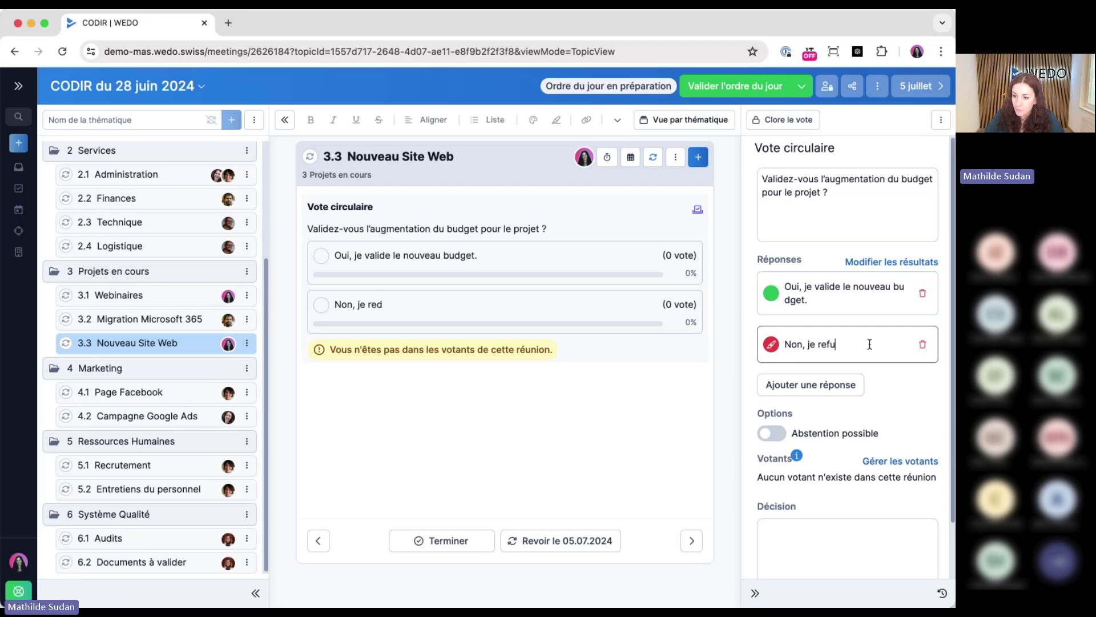
{"action": "left_click", "coordinate": [907, 383]}
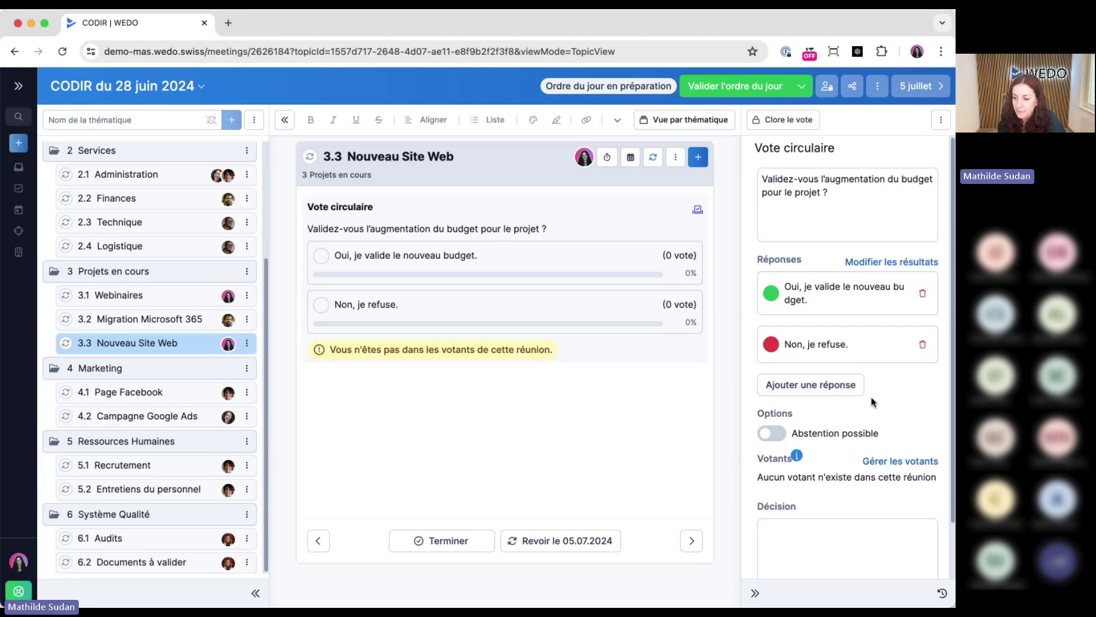
{"action": "left_click", "coordinate": [757, 591]}
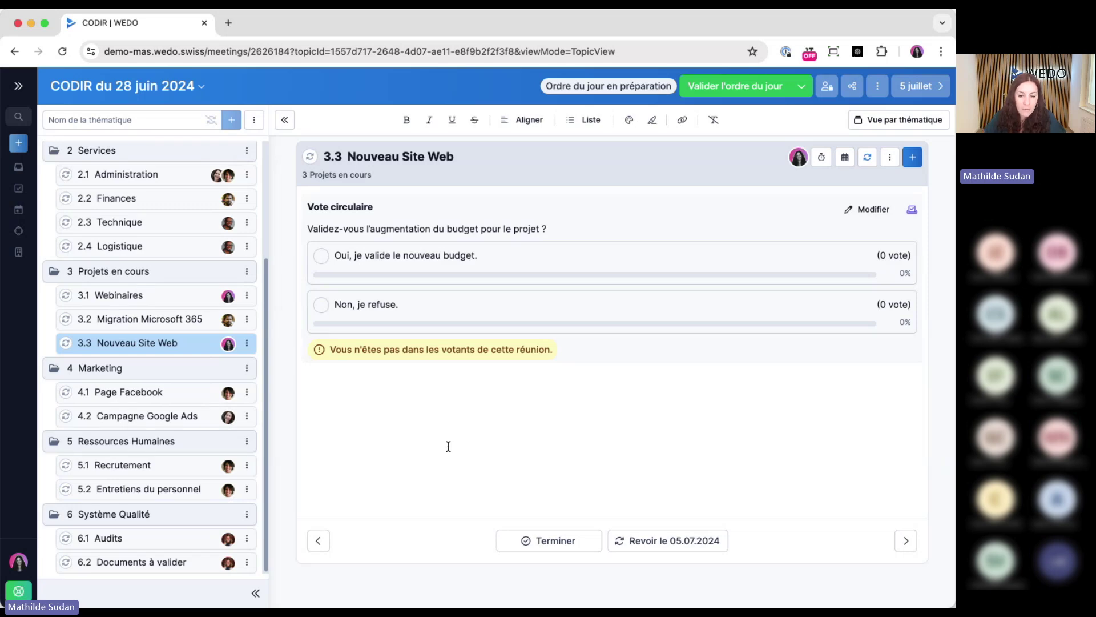
In the topic 3.1 Webinaires vote, edit the results manually and give Signatures 30 votes
{"action": "left_click", "coordinate": [140, 304]}
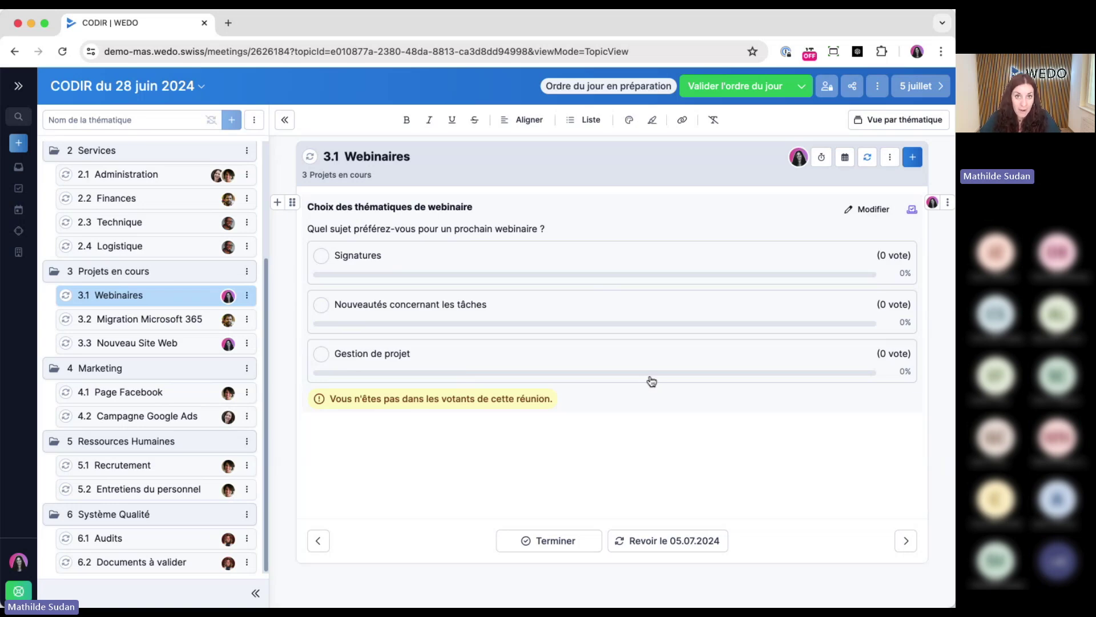
{"action": "left_click", "coordinate": [861, 210]}
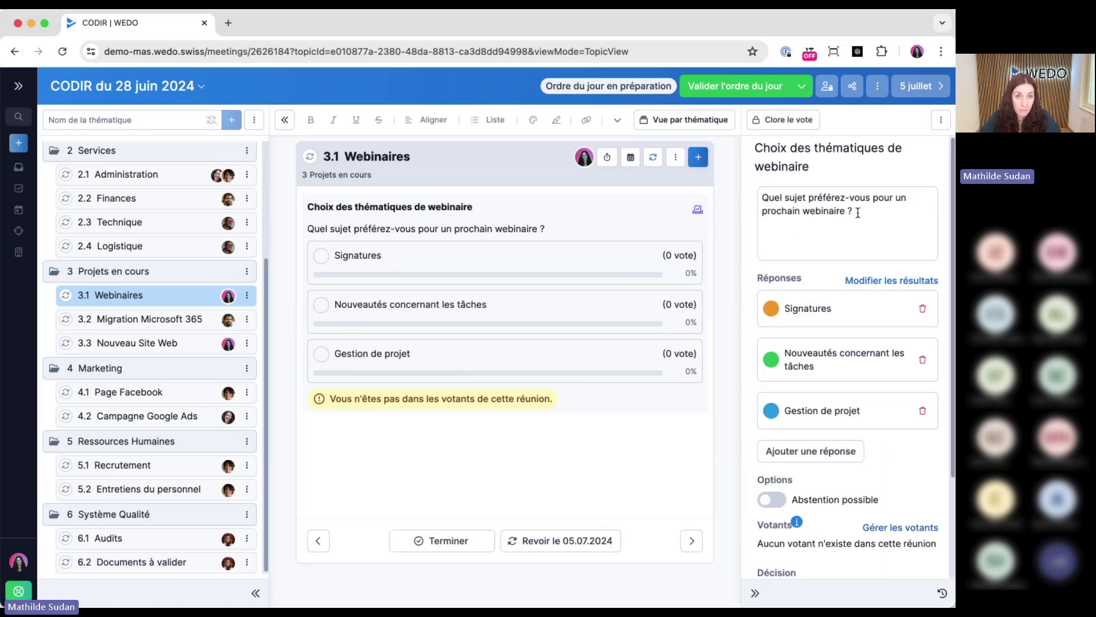
{"action": "left_click", "coordinate": [887, 283]}
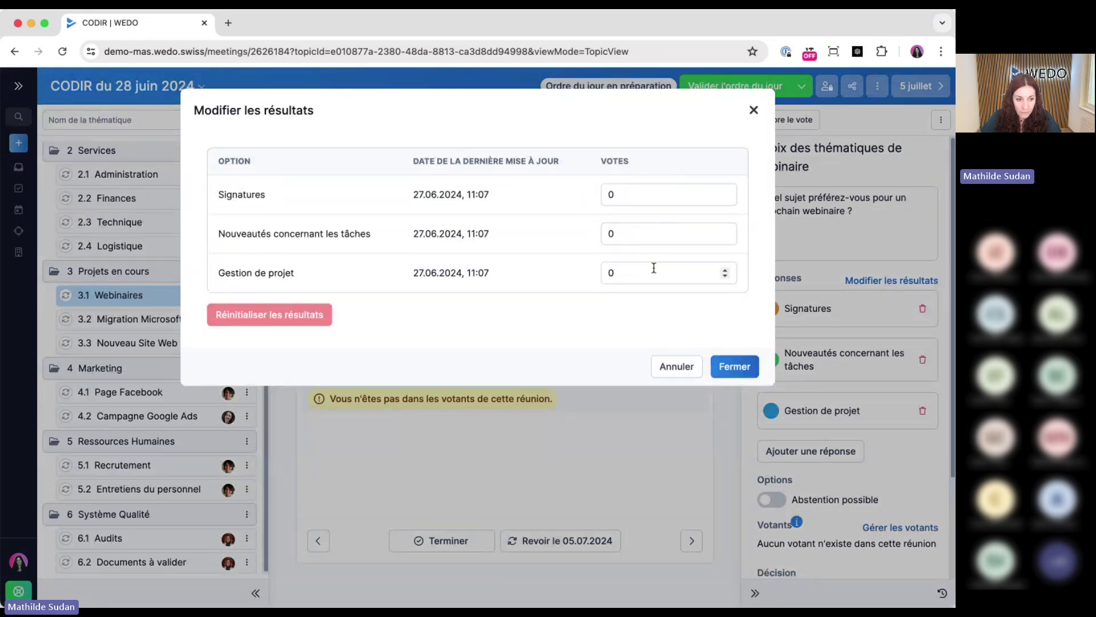
{"action": "left_click", "coordinate": [634, 197]}
{"action": "left_click_drag", "start_coordinate": [632, 198], "coordinate": [598, 196]}
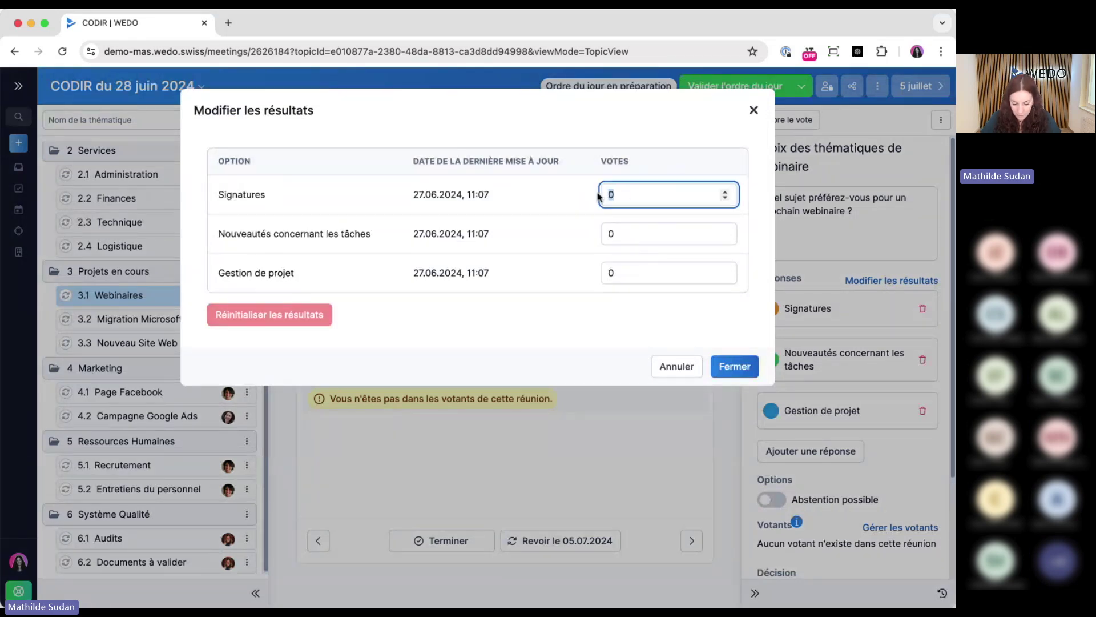
{"action": "type", "text": "30"}
Give Nouveautés concernant les tâches 100 votes and Gestion de projet 70 votes, and save the modified results
{"action": "left_click_drag", "start_coordinate": [640, 234], "coordinate": [584, 233]}
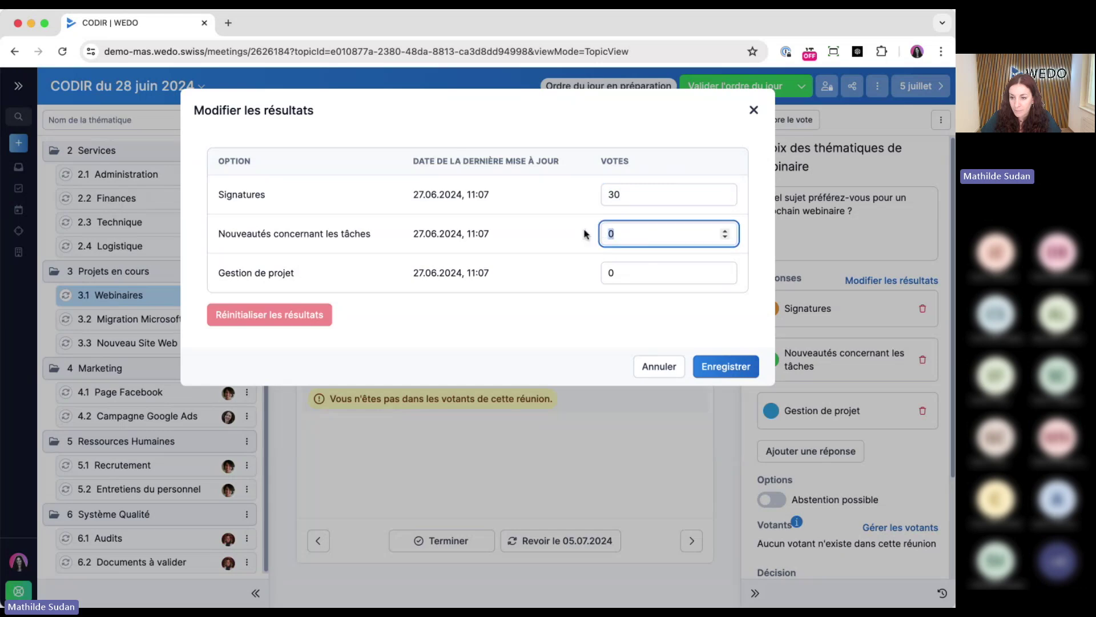
{"action": "type", "text": "100"}
{"action": "left_click", "coordinate": [645, 272]}
{"action": "type", "text": "70"}
{"action": "left_click_drag", "start_coordinate": [637, 279], "coordinate": [600, 280]}
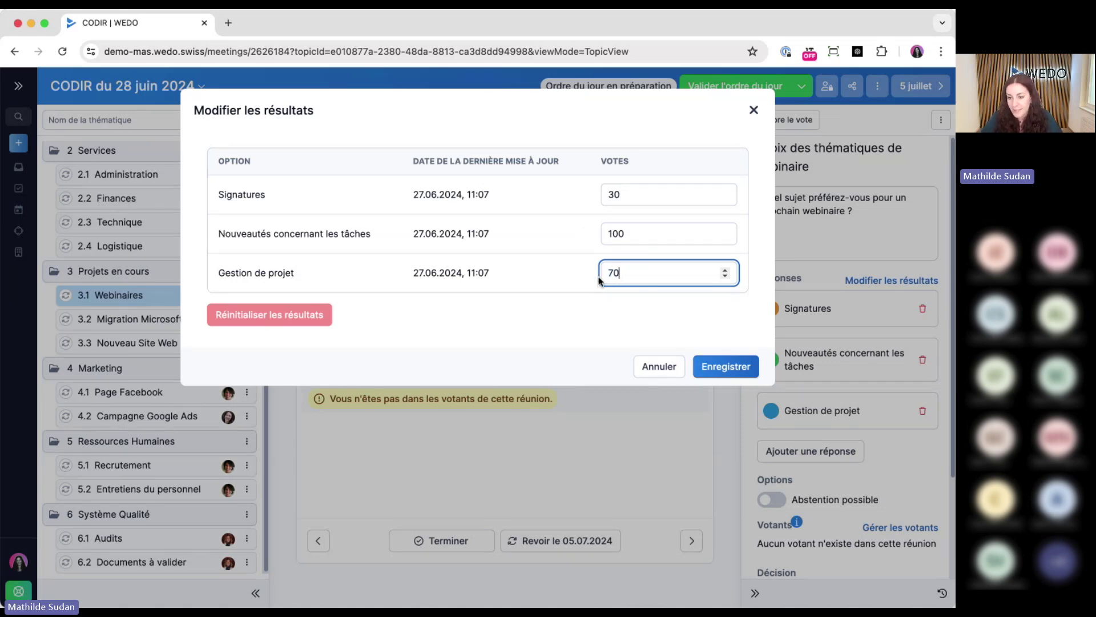
{"action": "left_click", "coordinate": [582, 305]}
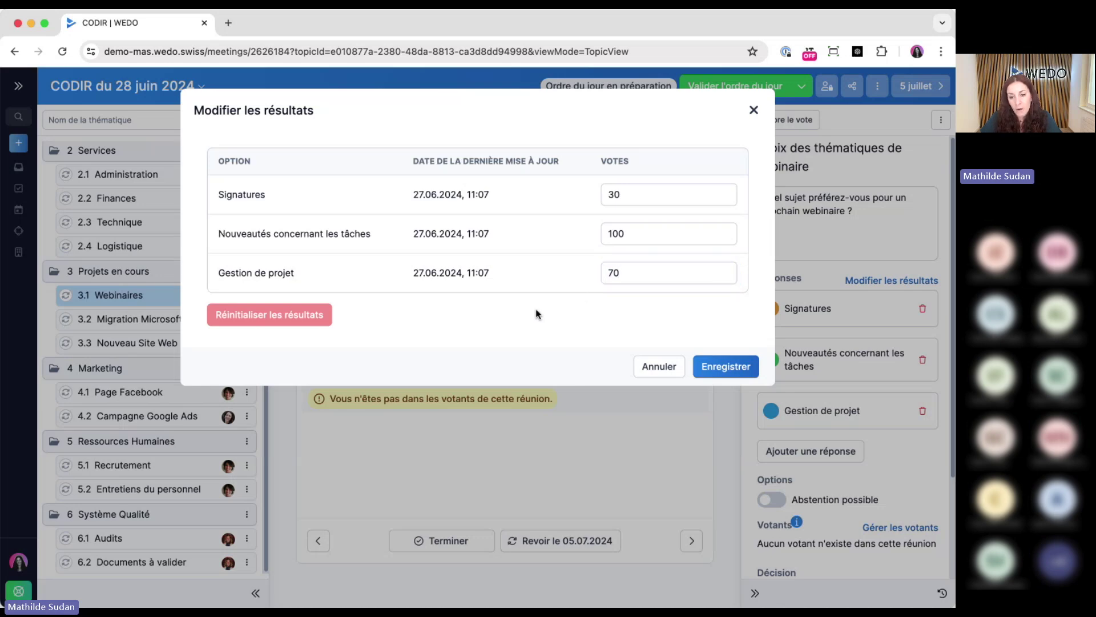
{"action": "left_click", "coordinate": [701, 360]}
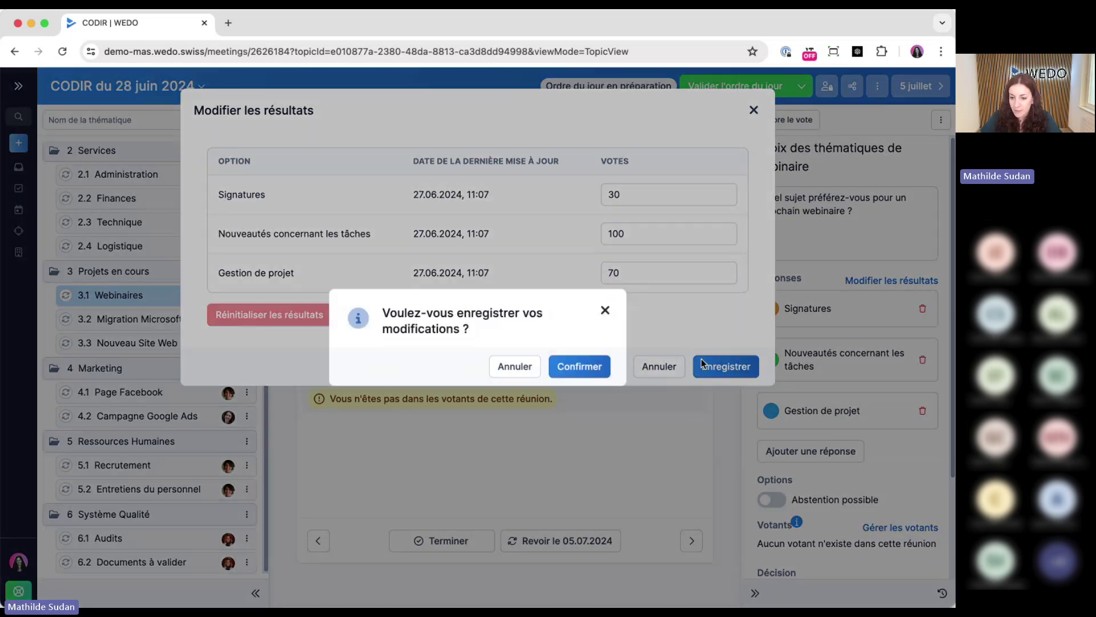
{"action": "left_click", "coordinate": [577, 371]}
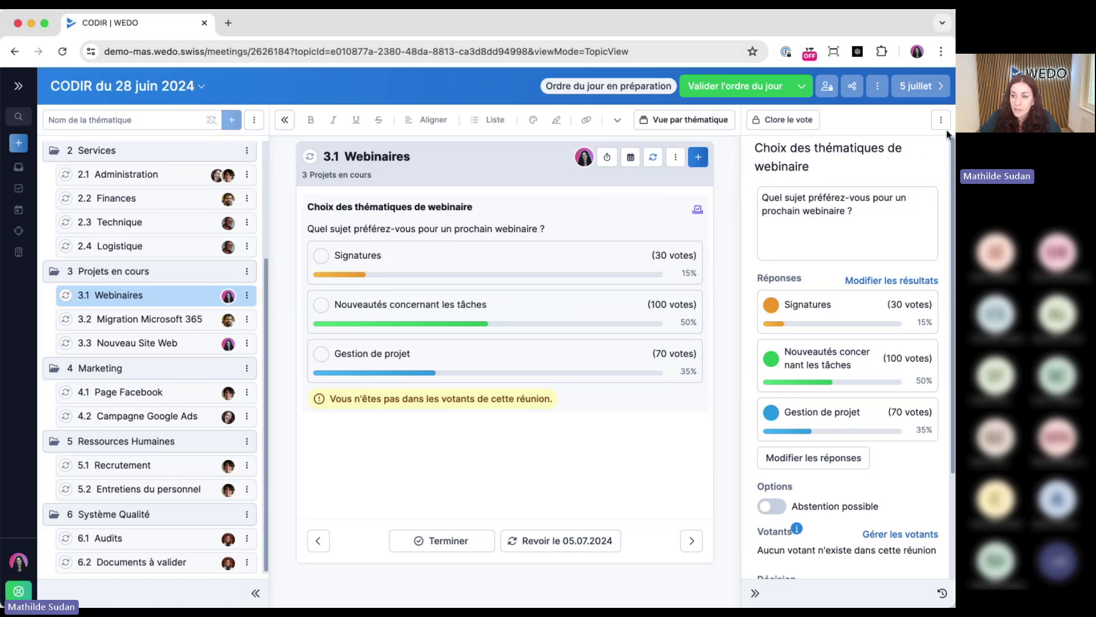
Make all seven CODIR meeting participants voters and save the access changes for this meeting and the following ones
{"action": "left_click", "coordinate": [826, 91]}
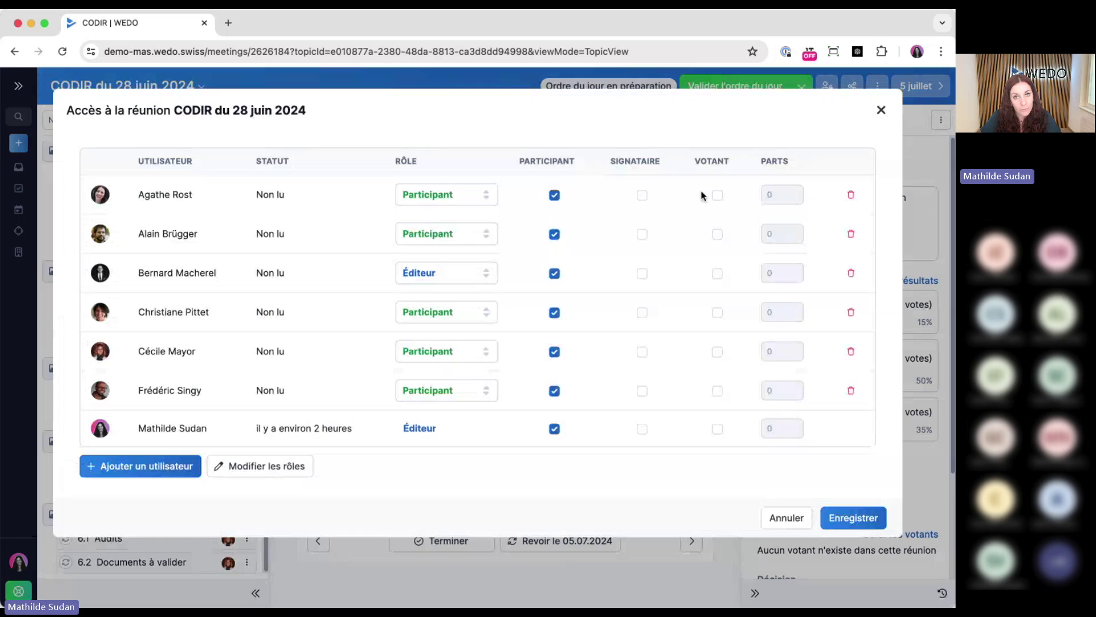
{"action": "left_click", "coordinate": [717, 194]}
{"action": "left_click", "coordinate": [717, 234]}
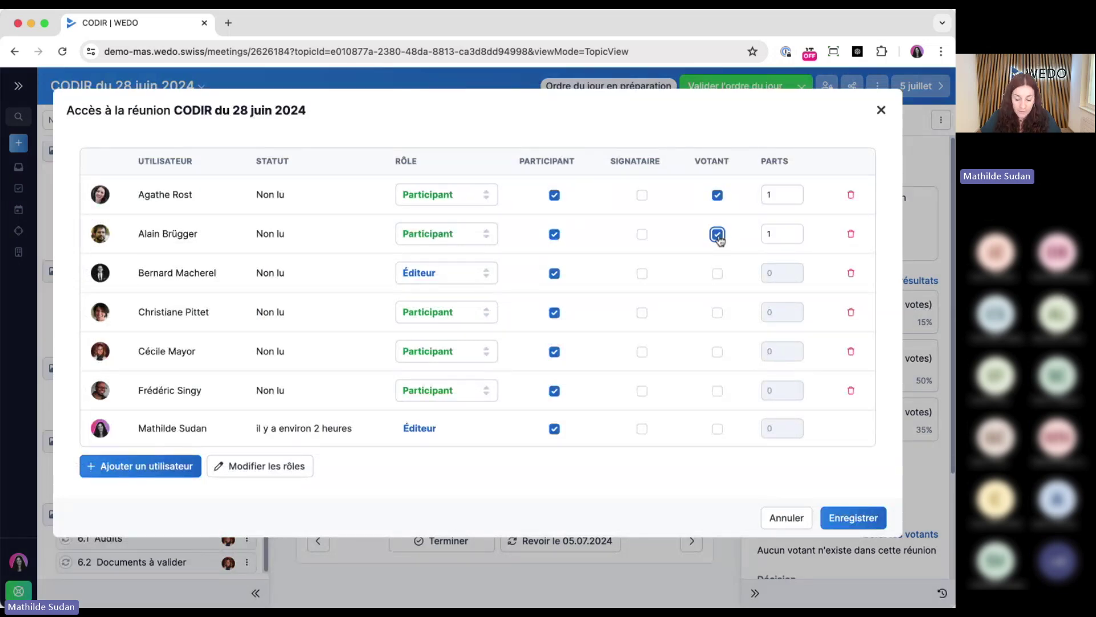
{"action": "left_click", "coordinate": [718, 273]}
{"action": "left_click", "coordinate": [718, 312]}
{"action": "left_click", "coordinate": [718, 351]}
{"action": "left_click", "coordinate": [716, 392]}
{"action": "left_click", "coordinate": [717, 429]}
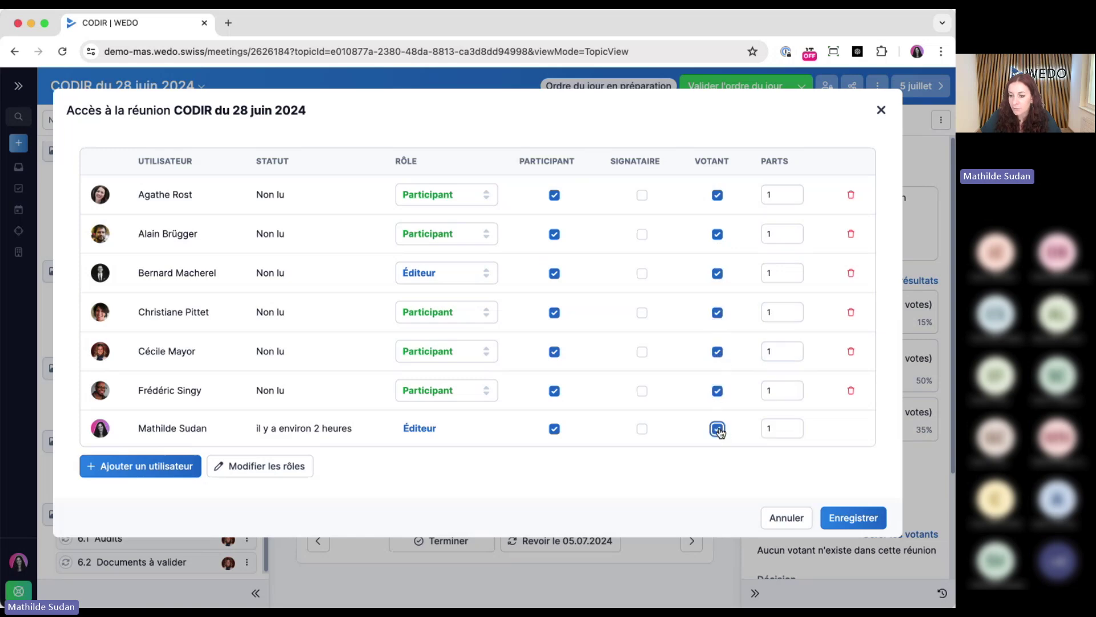
{"action": "left_click", "coordinate": [844, 517]}
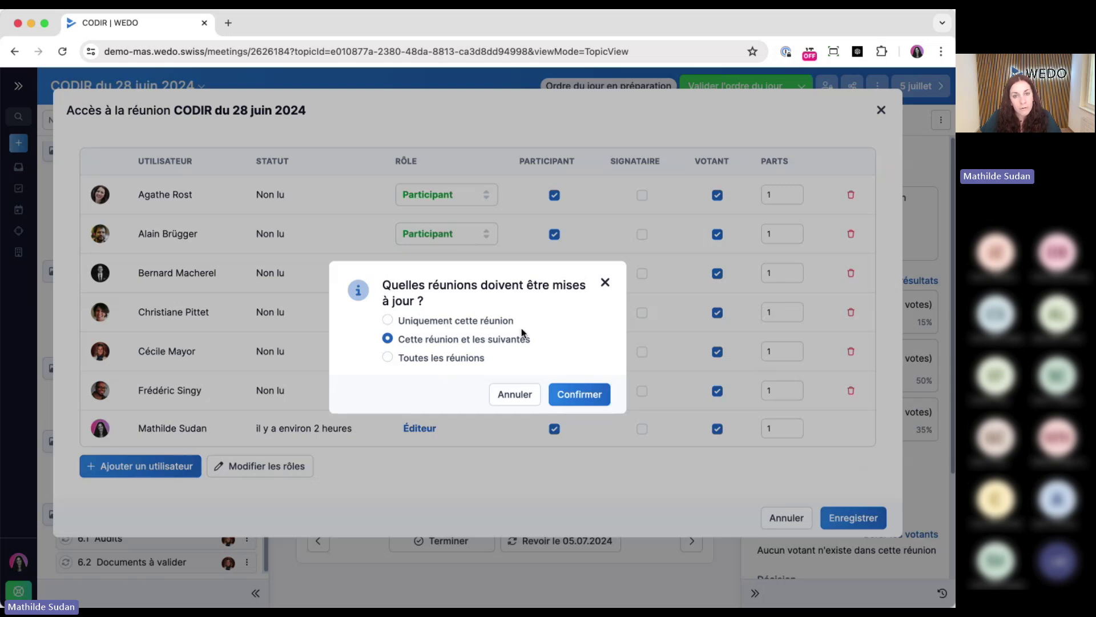
{"action": "left_click", "coordinate": [580, 400]}
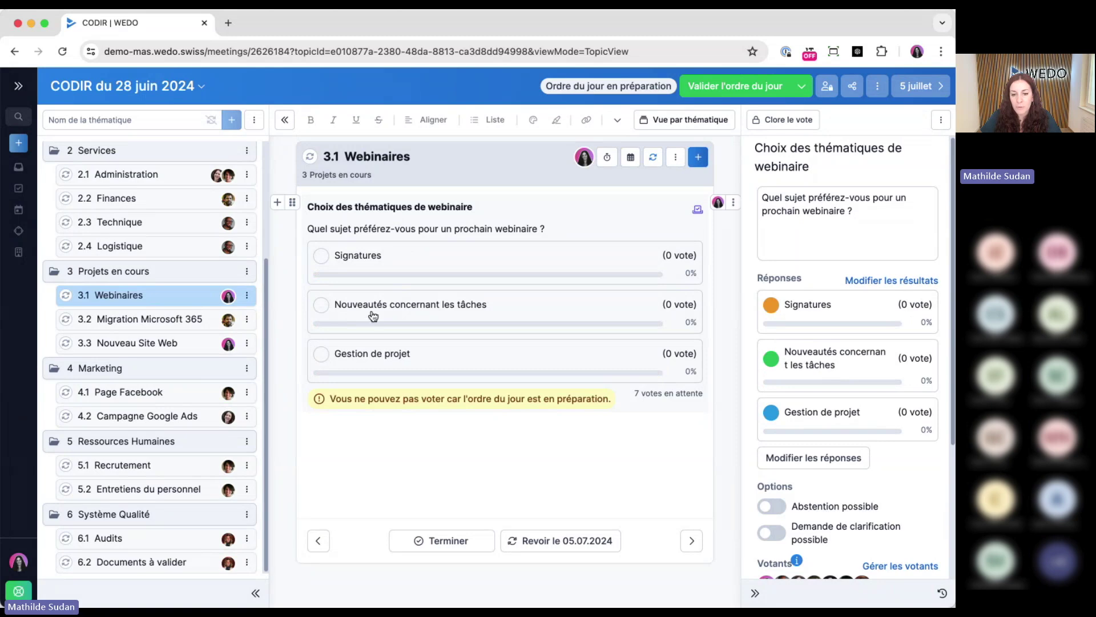
Validate the meeting's agenda and vote "Très bonne" in the topic 1.4 Satisfaction de l'équipe survey
{"action": "left_click", "coordinate": [144, 345]}
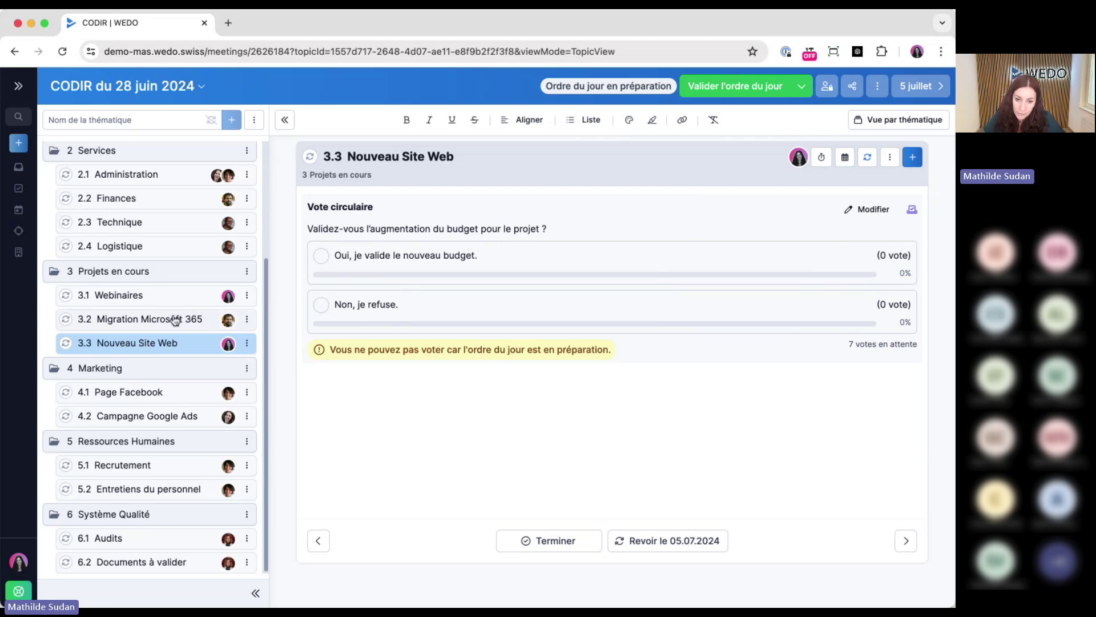
{"action": "scroll", "coordinate": [147, 311], "scroll_direction": "up", "scroll_amount": 2}
{"action": "left_click", "coordinate": [153, 191]}
{"action": "scroll", "coordinate": [165, 257], "scroll_direction": "up", "scroll_amount": 2}
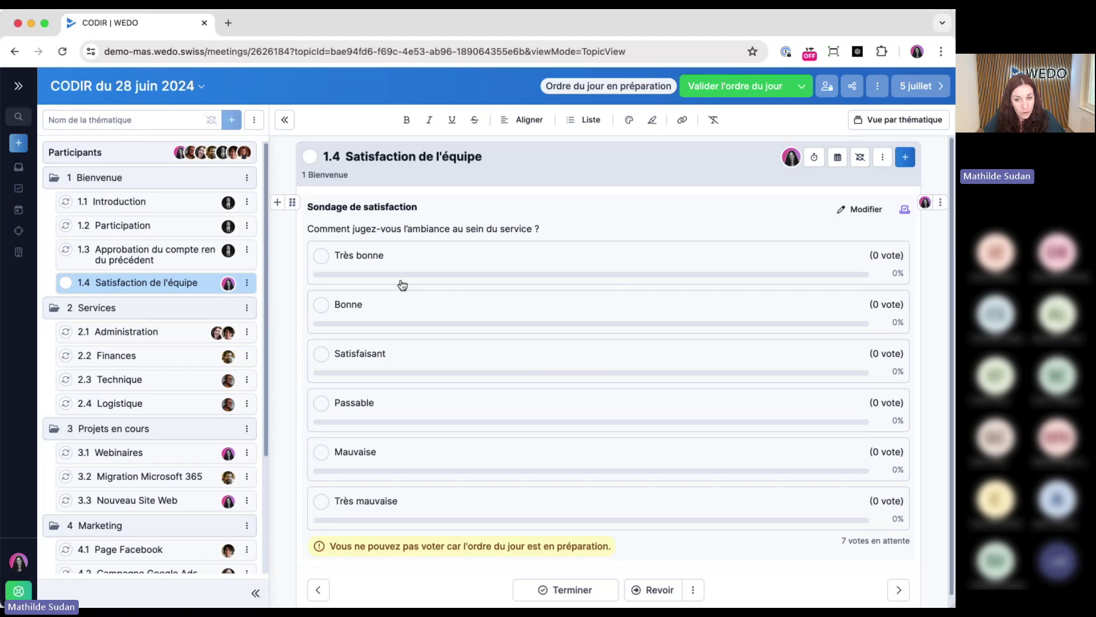
{"action": "left_click", "coordinate": [764, 86]}
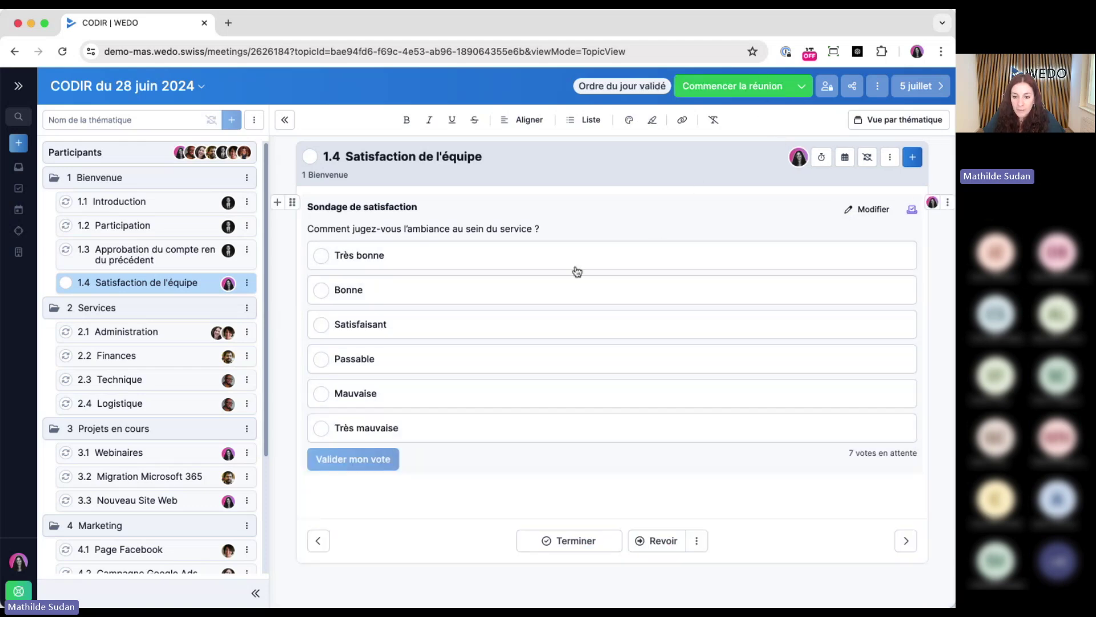
{"action": "left_click", "coordinate": [378, 259]}
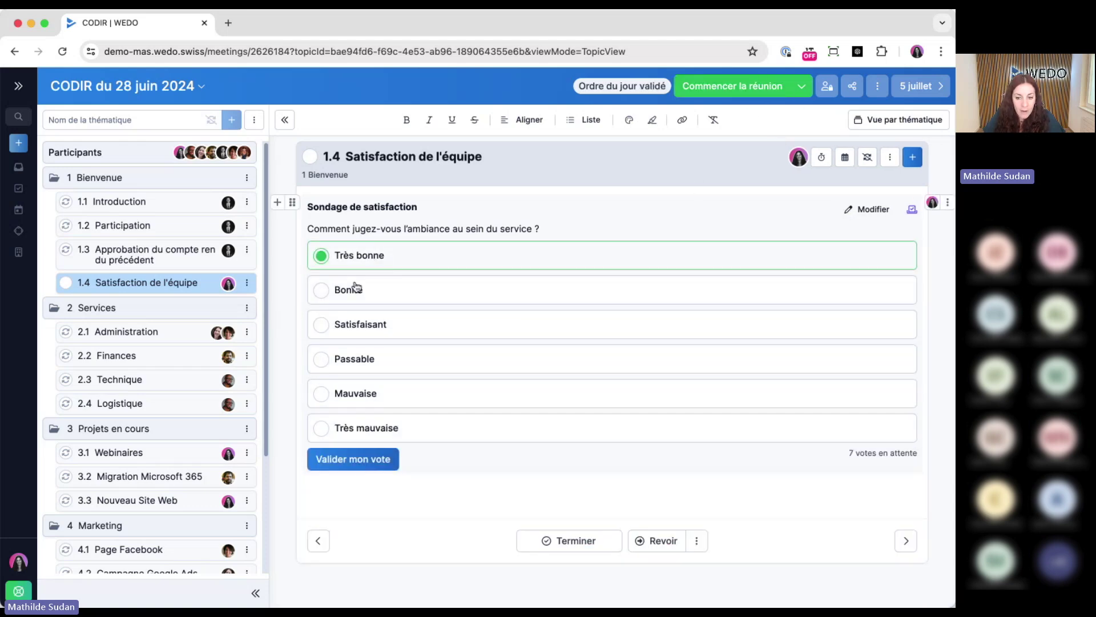
{"action": "left_click", "coordinate": [364, 461]}
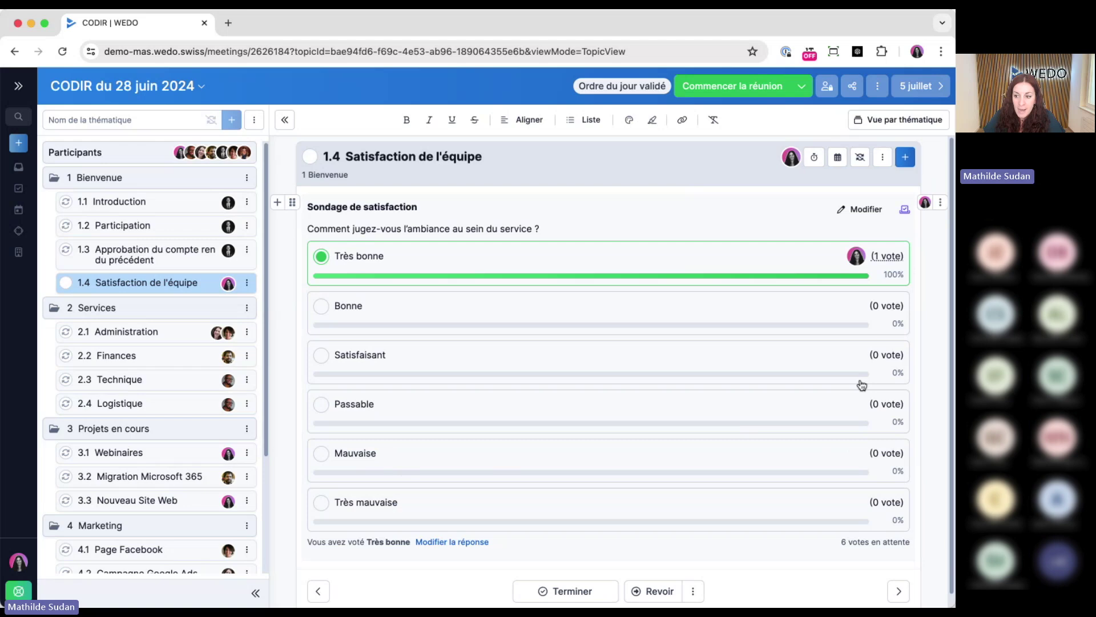
{"action": "left_click", "coordinate": [802, 86]}
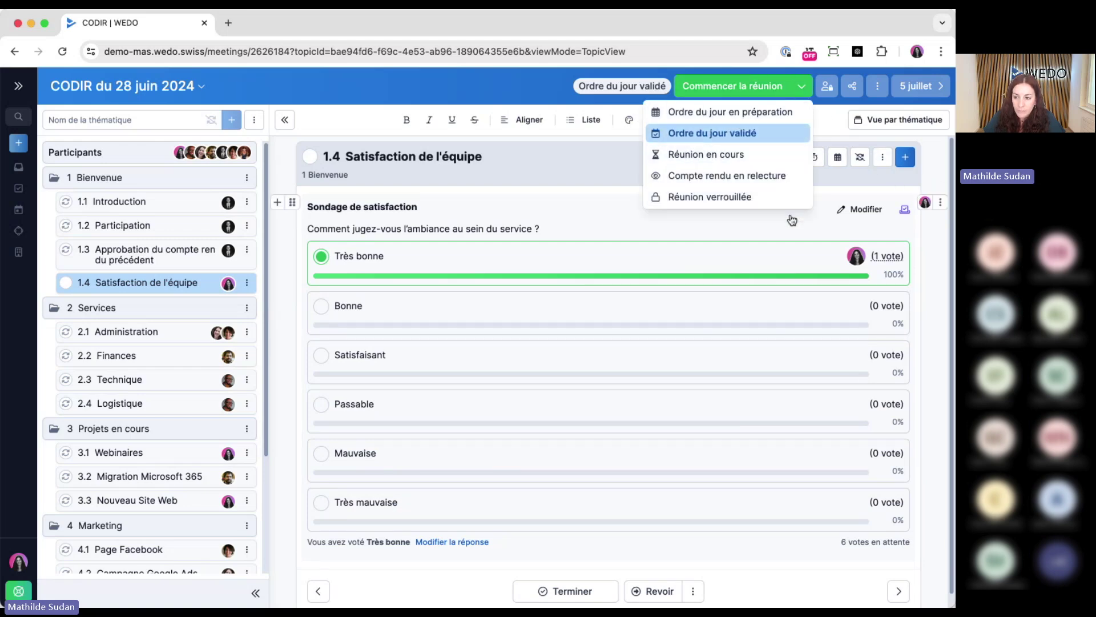
{"action": "left_click", "coordinate": [558, 171]}
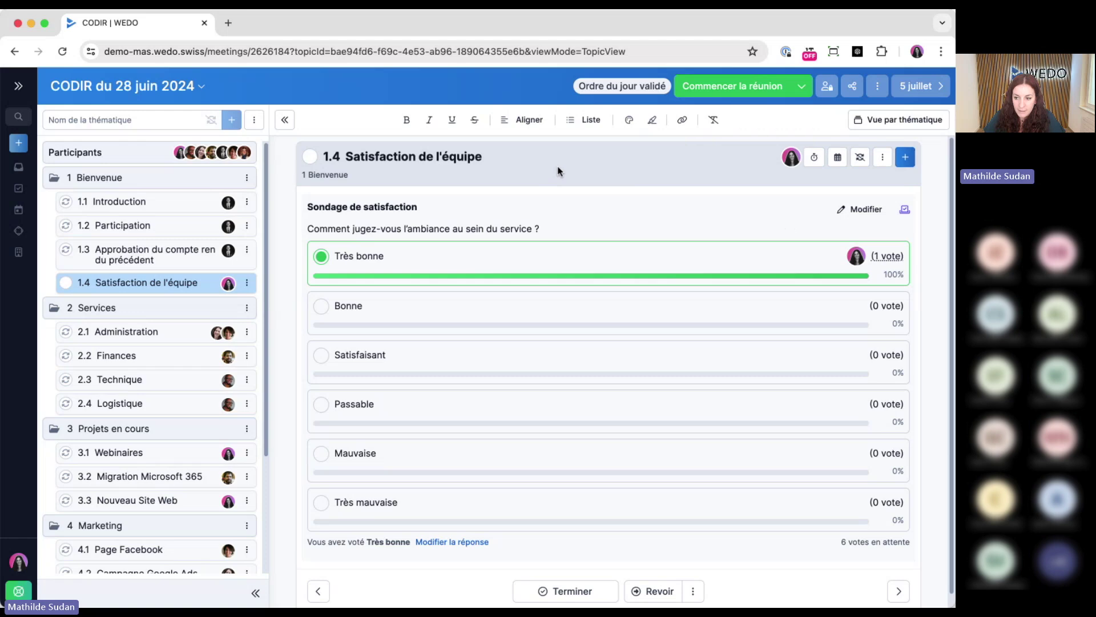
Edit the satisfaction survey's results manually, choosing Satisfaisant for the second listed voter and Très bonne for the third
{"action": "left_click", "coordinate": [865, 210]}
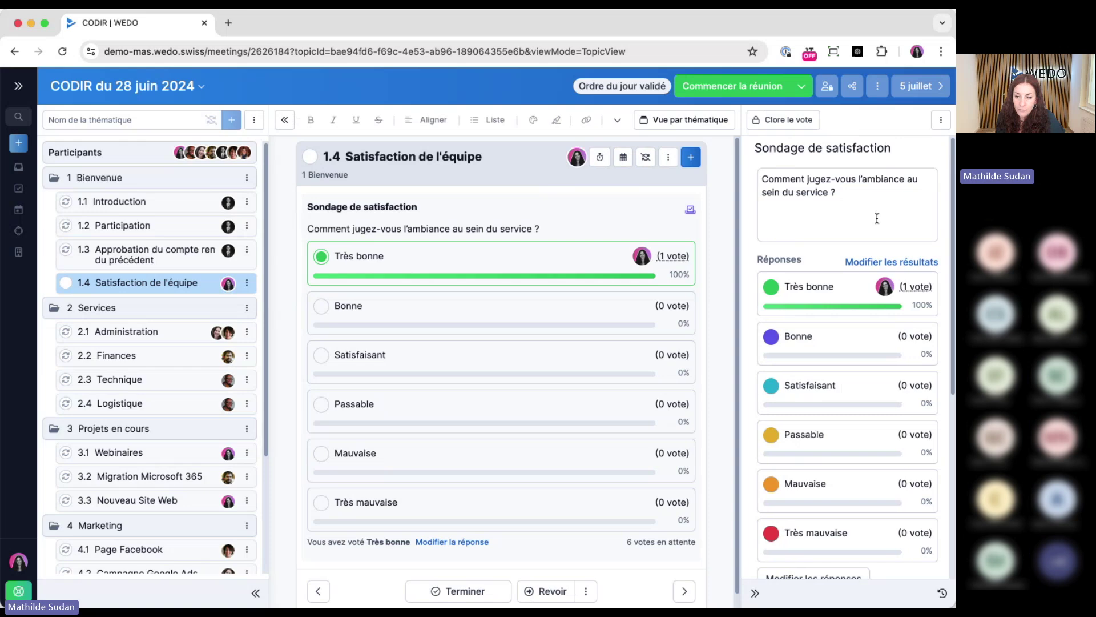
{"action": "left_click", "coordinate": [917, 267]}
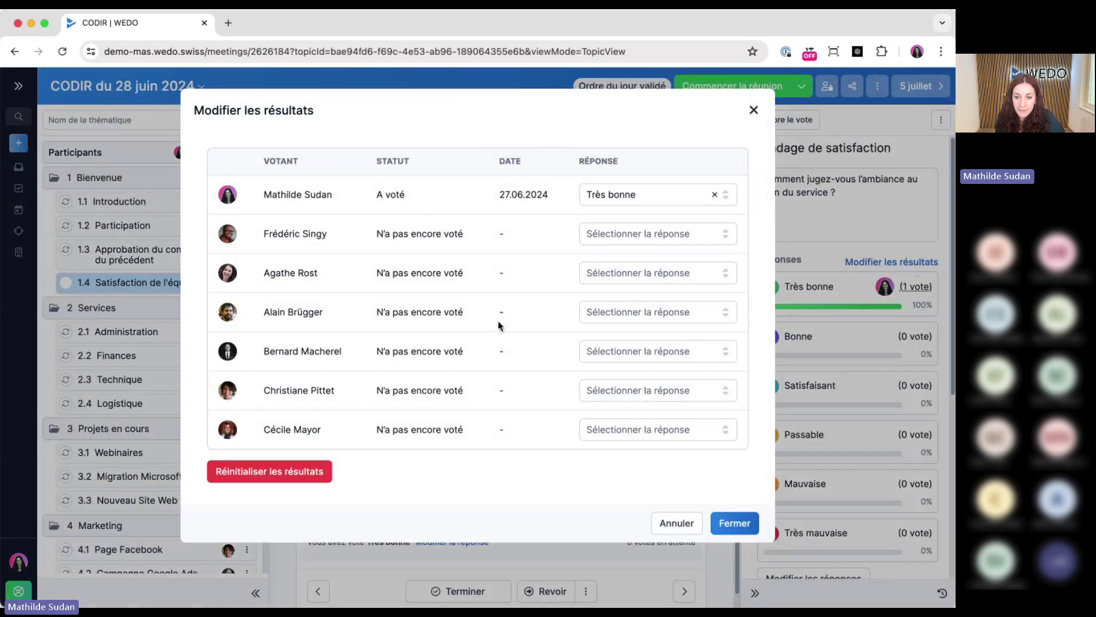
{"action": "left_click", "coordinate": [684, 233]}
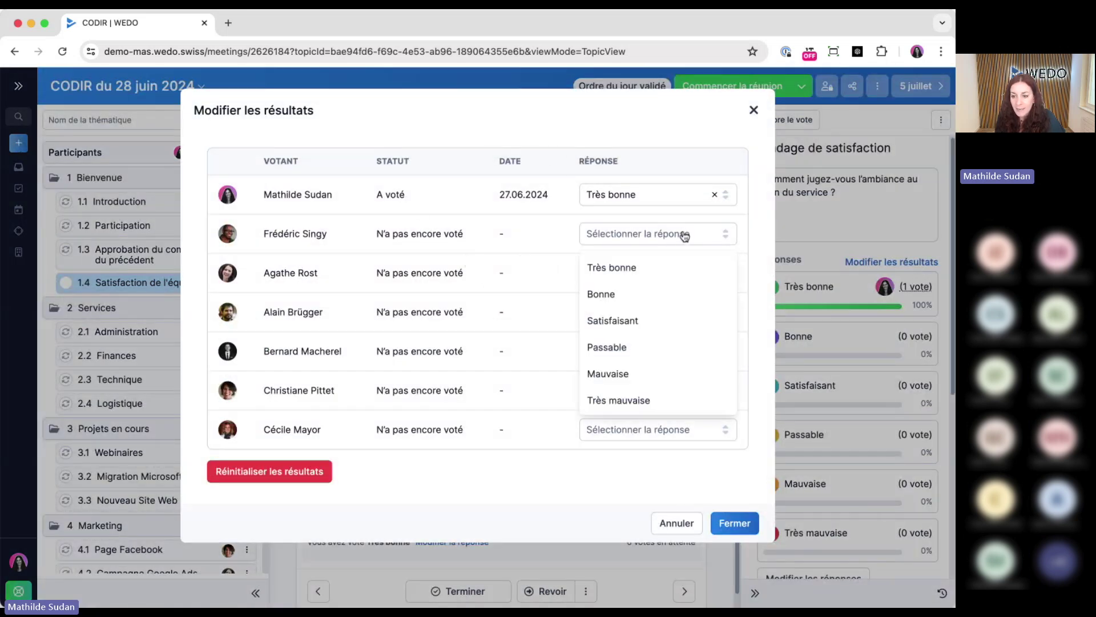
{"action": "left_click", "coordinate": [615, 322]}
{"action": "left_click", "coordinate": [646, 277]}
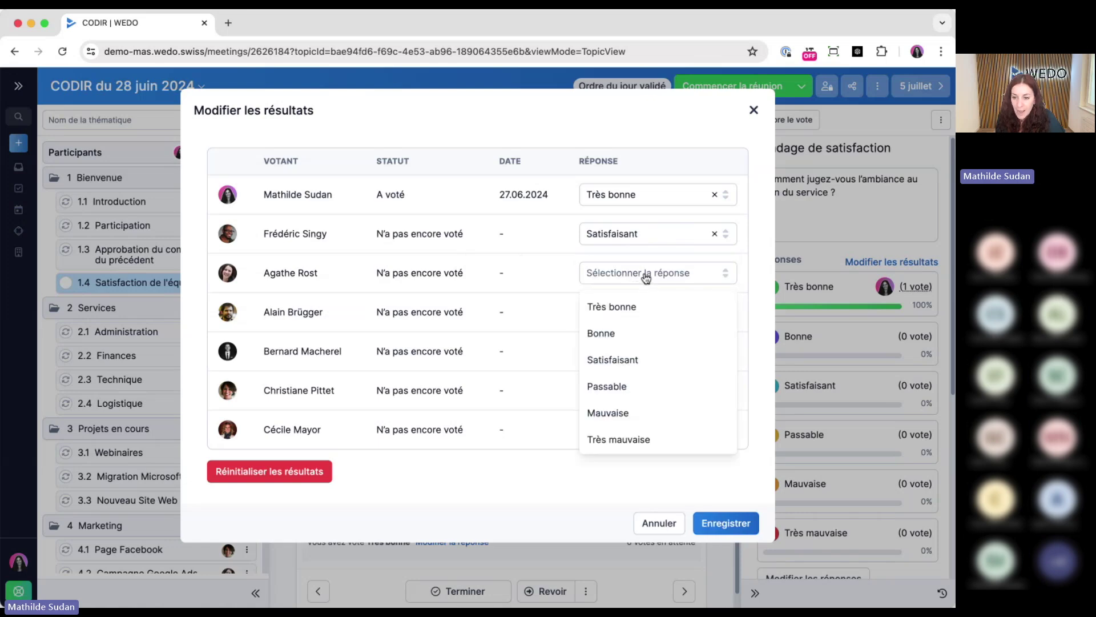
{"action": "left_click", "coordinate": [639, 307]}
Choose Bonne for the fourth listed voter, Satisfaisant for the fifth and Bonne for the sixth, and save the modified results
{"action": "left_click", "coordinate": [638, 312]}
{"action": "left_click", "coordinate": [617, 369]}
{"action": "left_click", "coordinate": [632, 354]}
{"action": "left_click", "coordinate": [613, 438]}
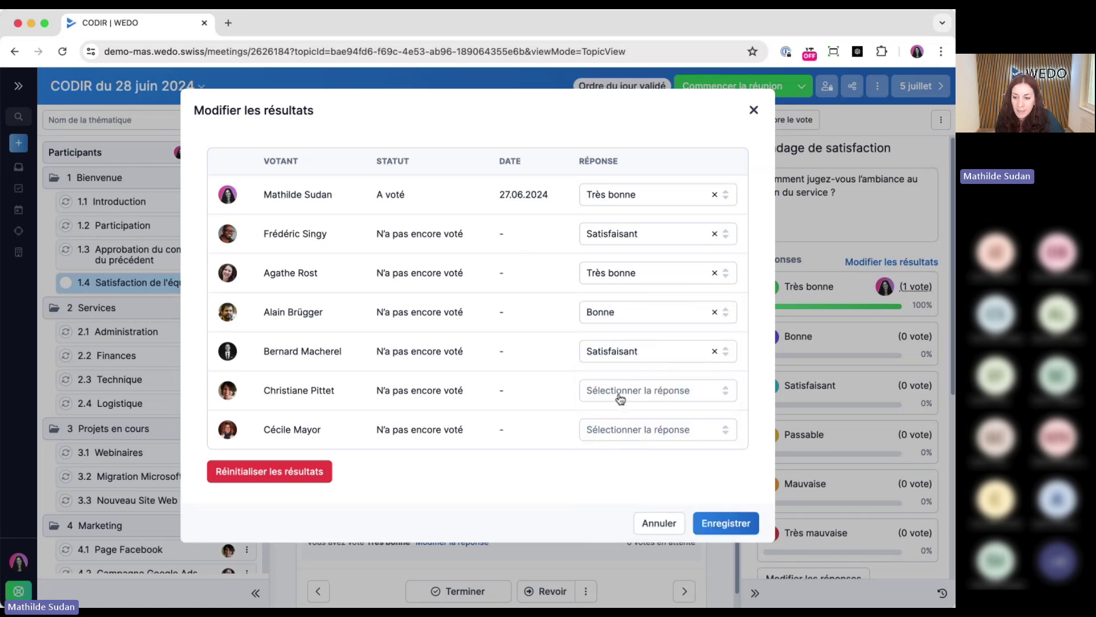
{"action": "left_click", "coordinate": [620, 394]}
{"action": "left_click", "coordinate": [616, 454]}
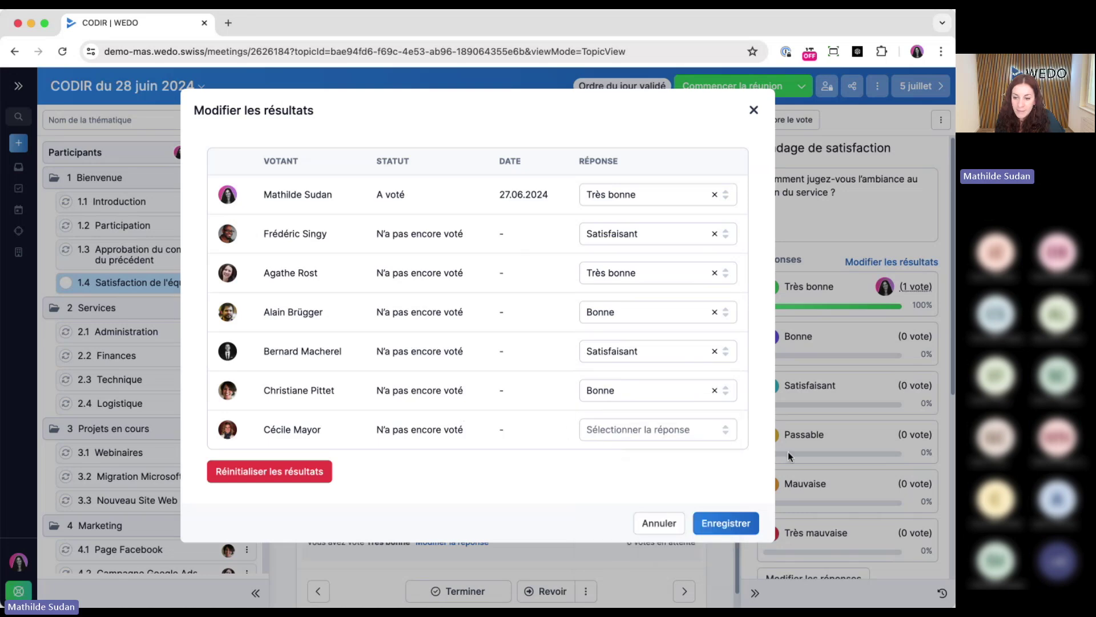
{"action": "left_click", "coordinate": [748, 525]}
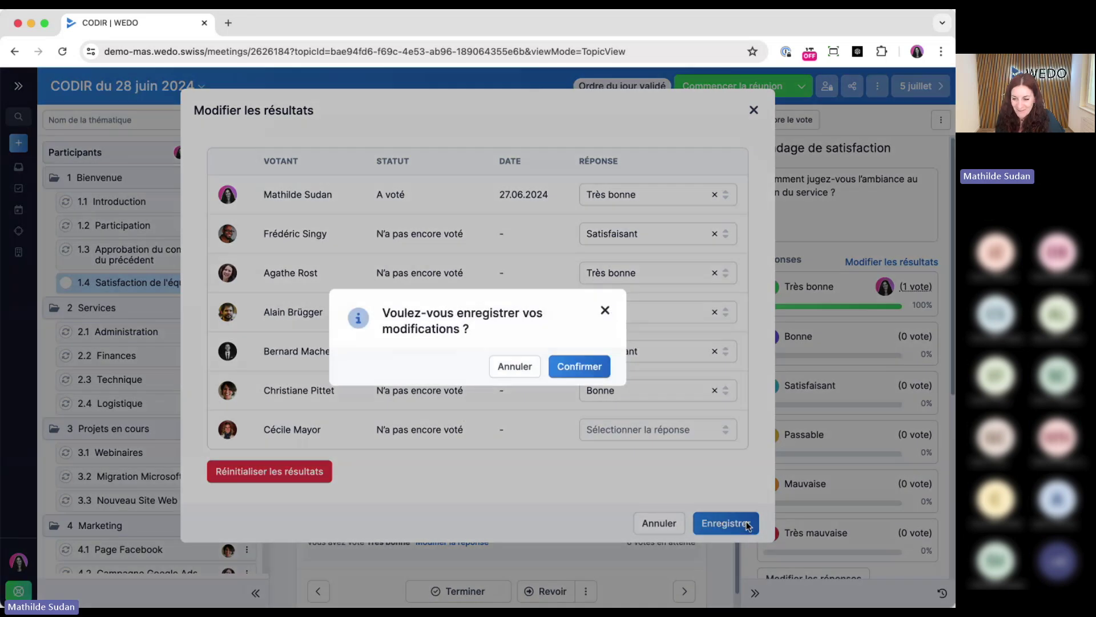
{"action": "left_click", "coordinate": [588, 366]}
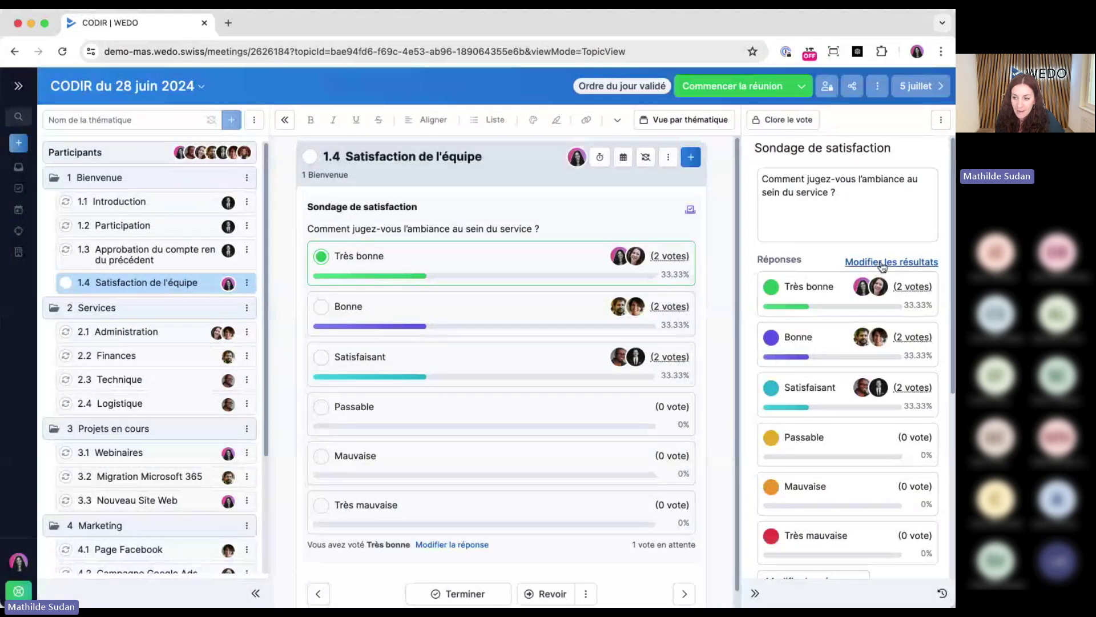
Review each voter's status in the satisfaction survey's results and close the vote's settings
{"action": "left_click", "coordinate": [882, 264]}
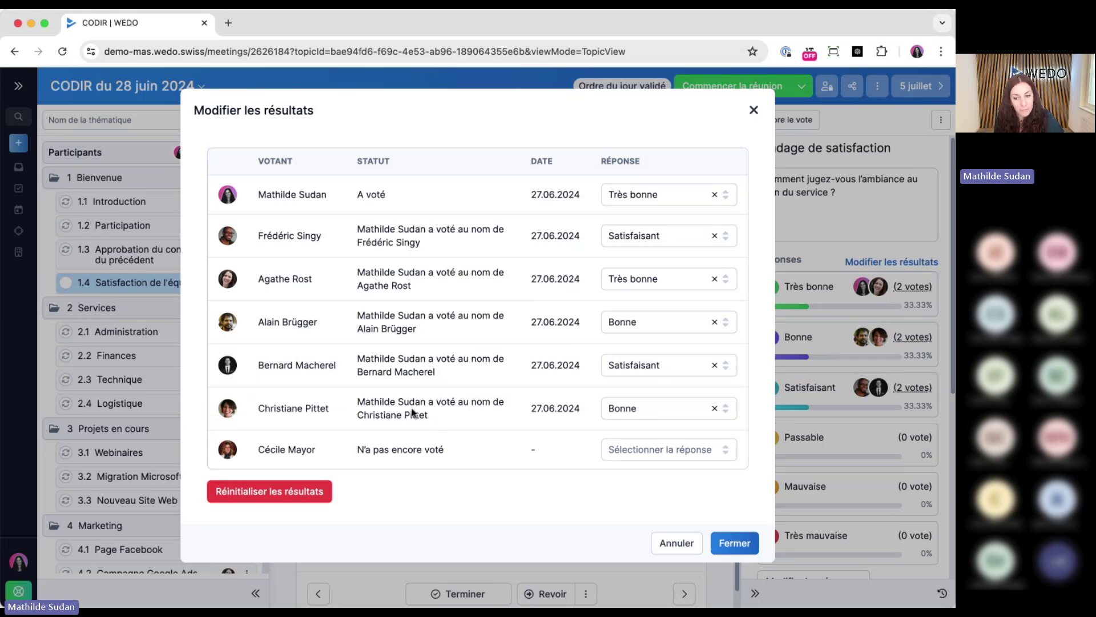
{"action": "left_click", "coordinate": [691, 542]}
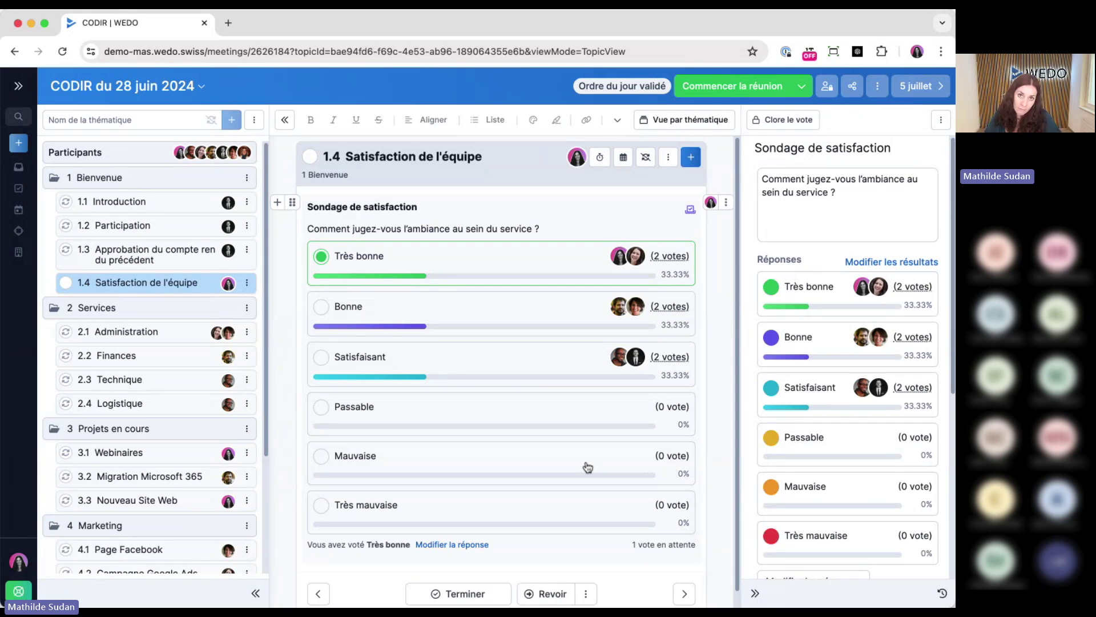
{"action": "left_click", "coordinate": [755, 593]}
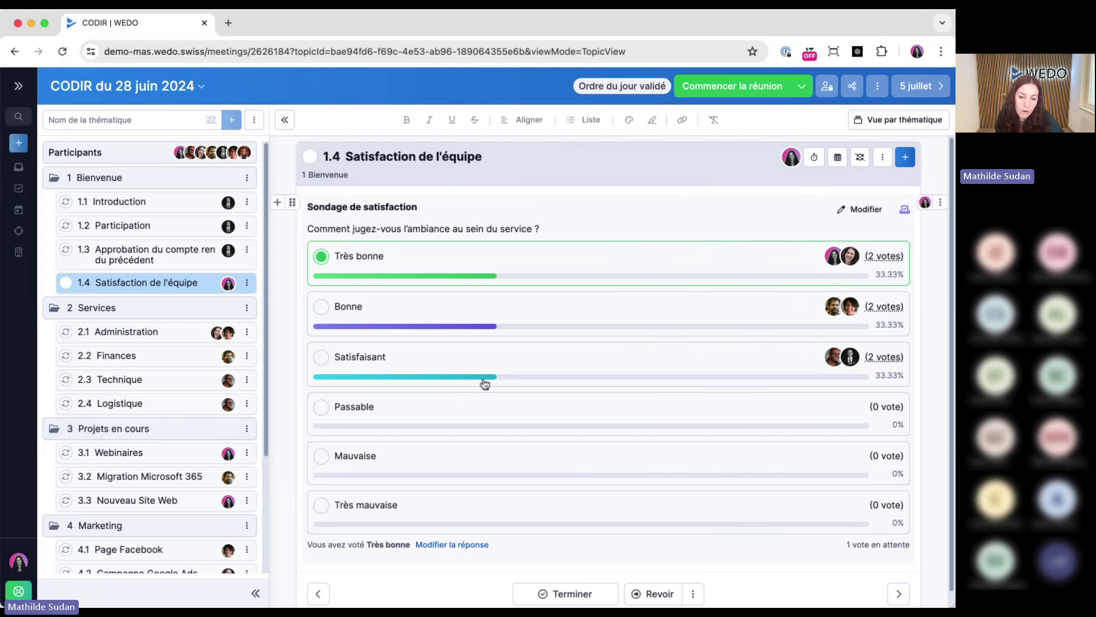
Log out and sign in as the remaining voter, filling in the e-mail address and password from the saved login
{"action": "left_click", "coordinate": [19, 561]}
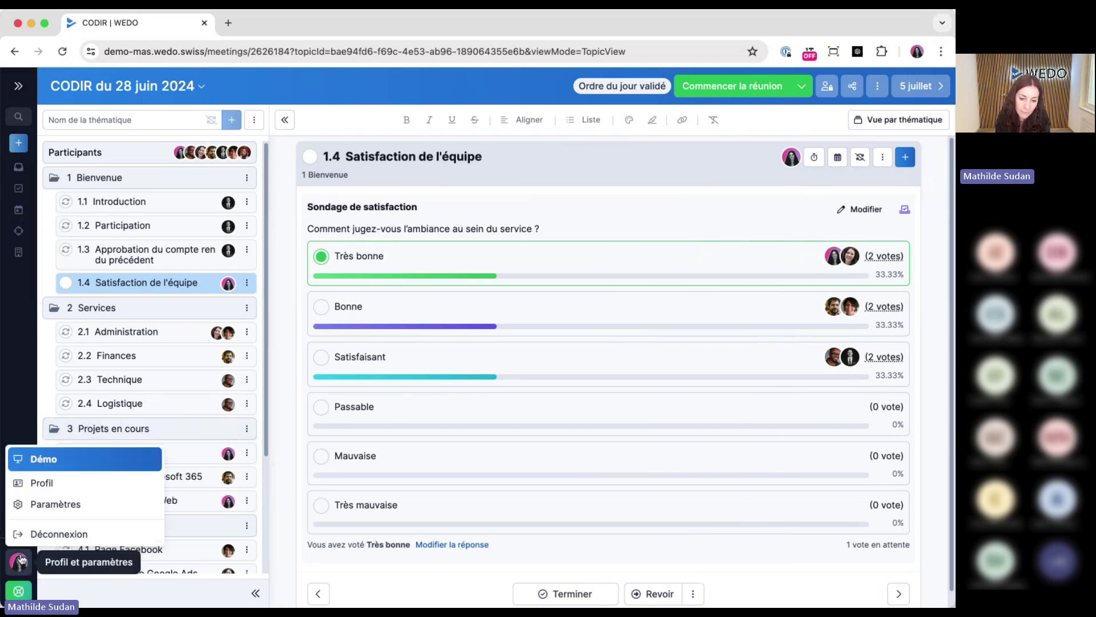
{"action": "left_click", "coordinate": [40, 534]}
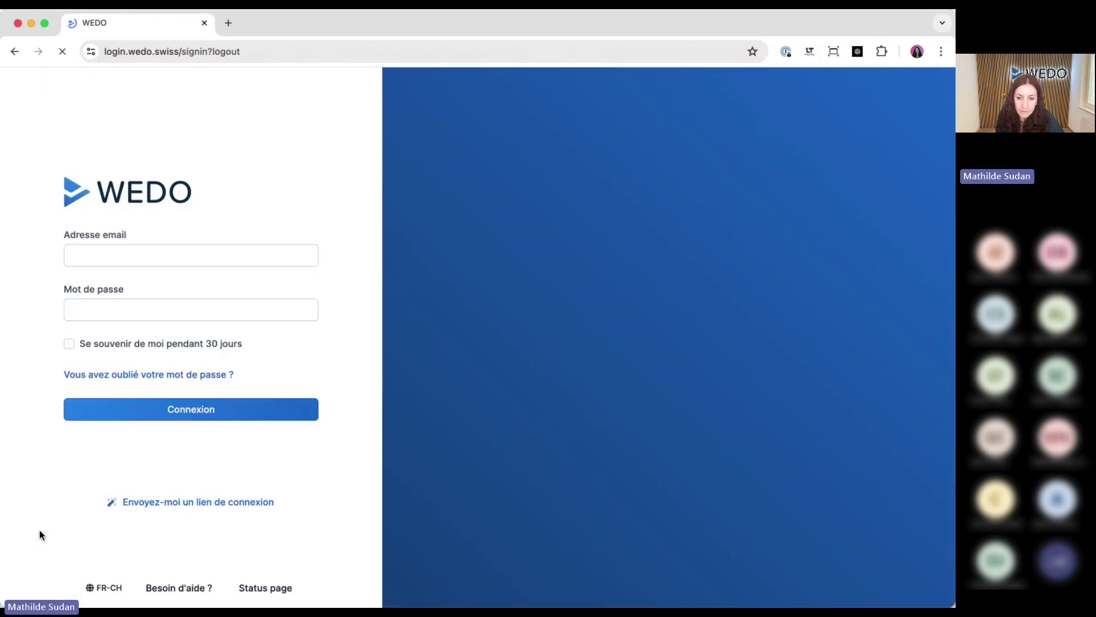
{"action": "left_click", "coordinate": [171, 258]}
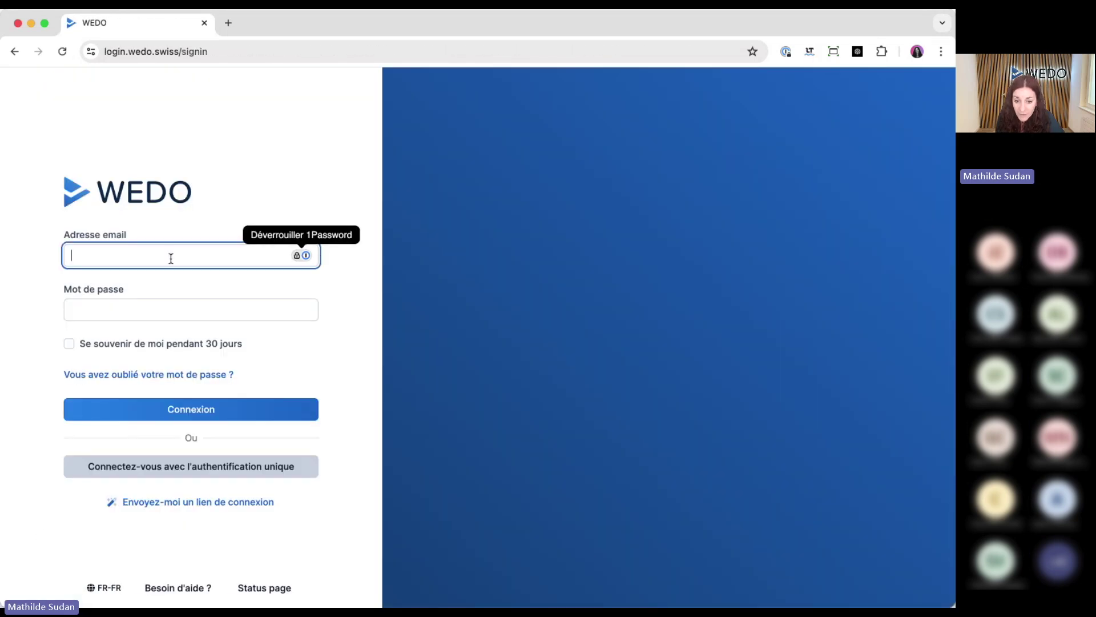
{"action": "left_click", "coordinate": [307, 256]}
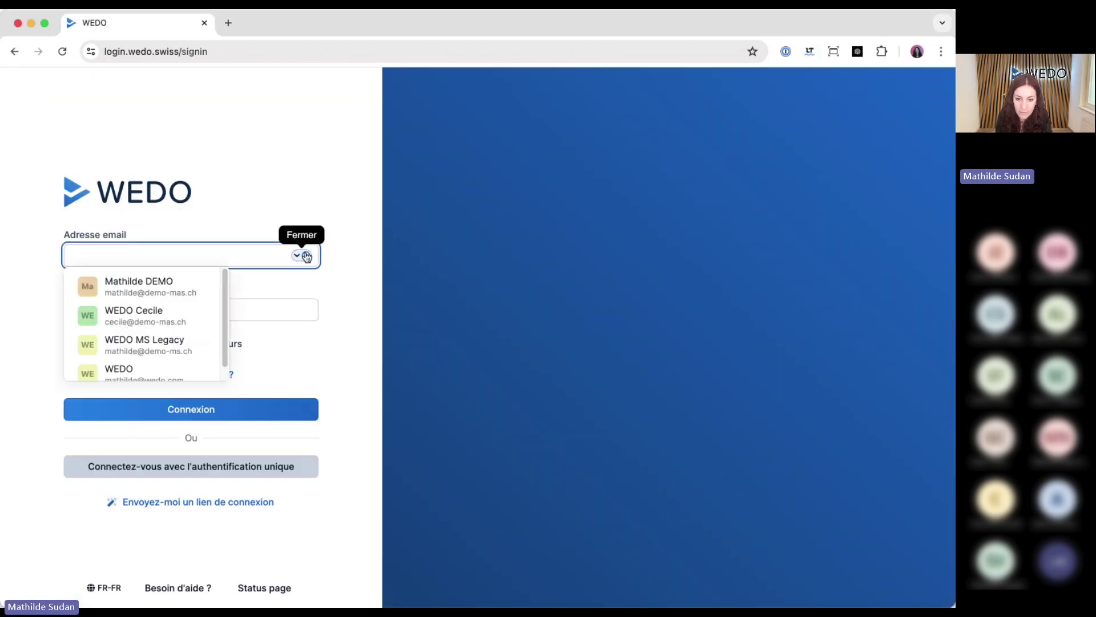
{"action": "left_click", "coordinate": [181, 316]}
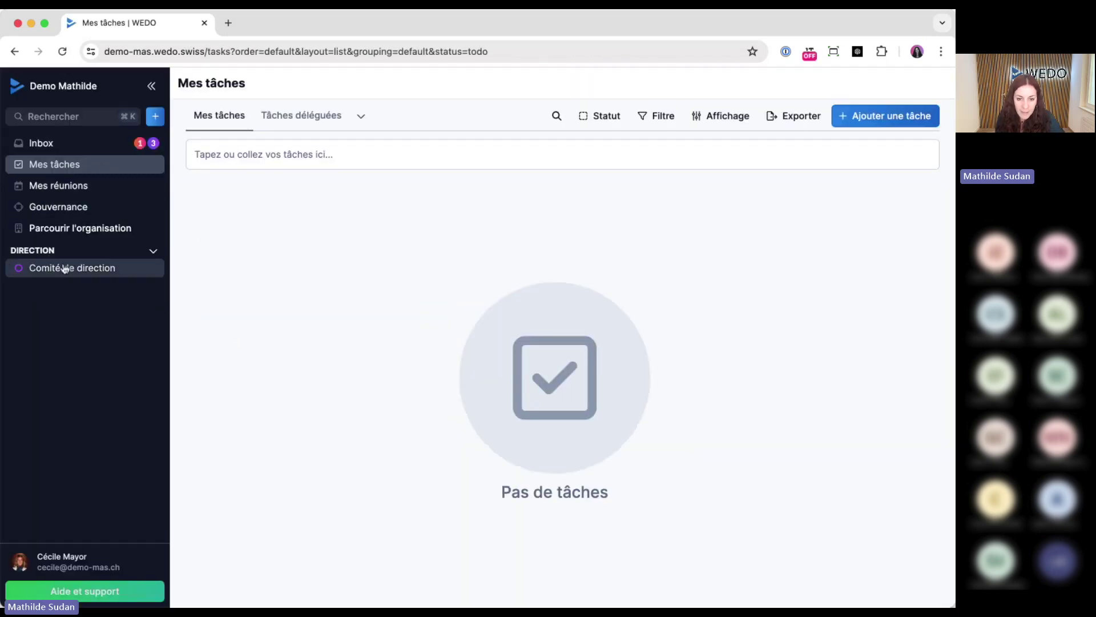
Open the pending votes in the inbox and vote "Bonne" in the 1.4 Satisfaction de l'équipe survey
{"action": "mouse_move", "coordinate": [154, 147]}
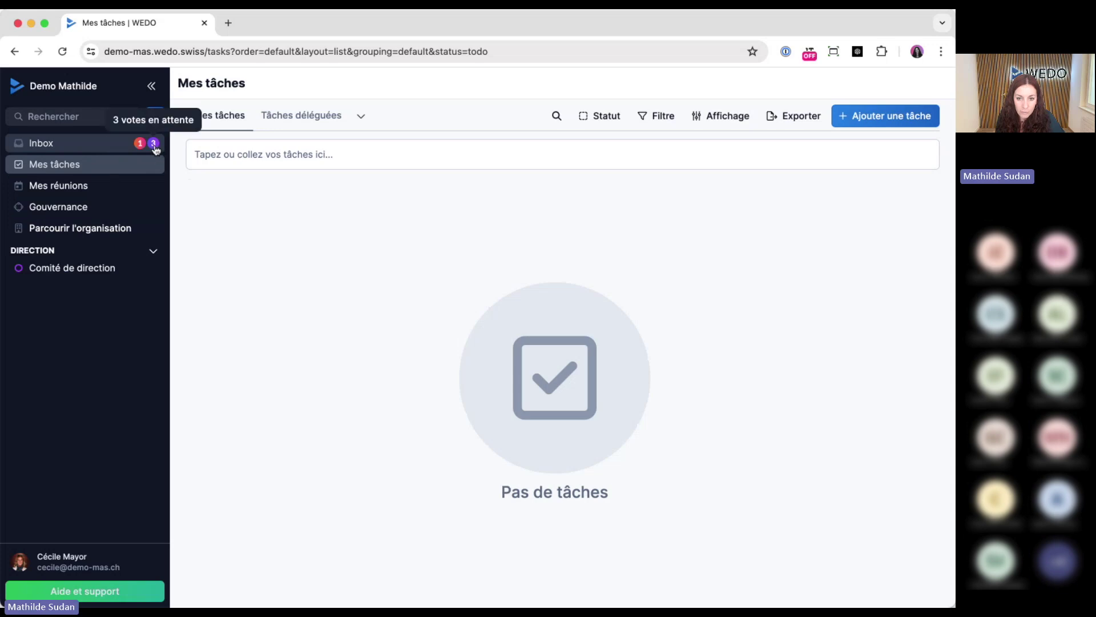
{"action": "left_click", "coordinate": [155, 147]}
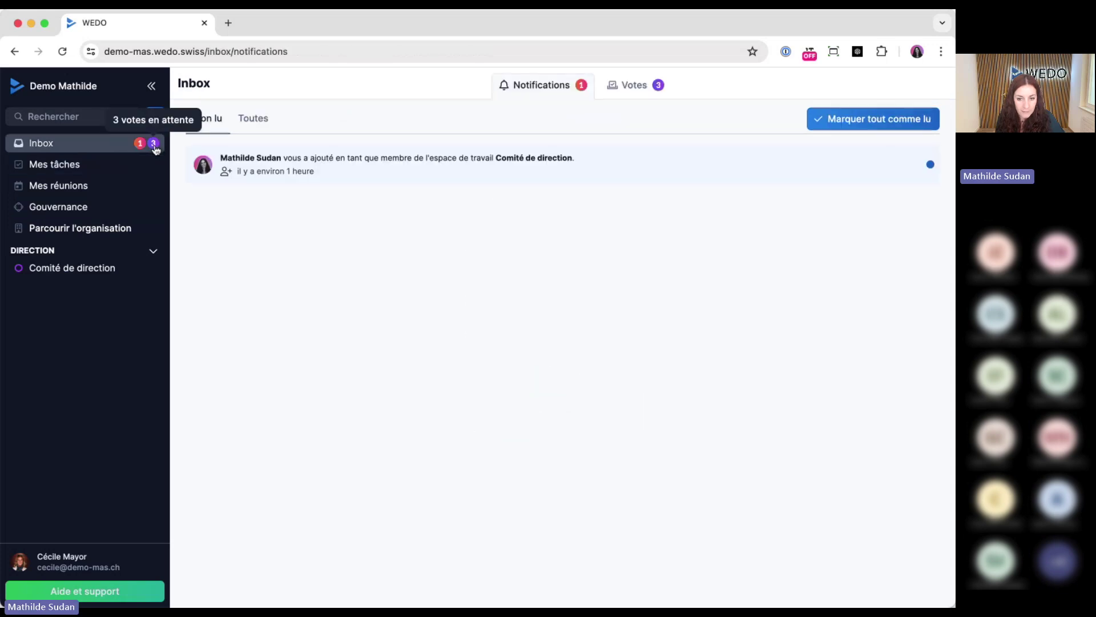
{"action": "left_click", "coordinate": [618, 97]}
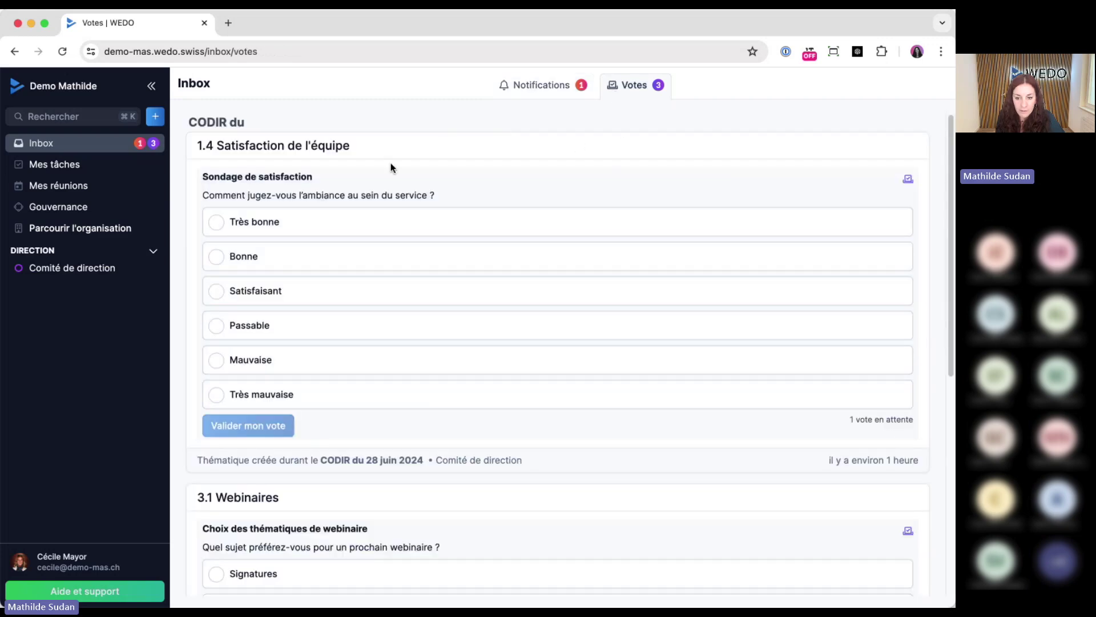
{"action": "scroll", "coordinate": [401, 151], "scroll_direction": "down", "scroll_amount": 4}
{"action": "scroll", "coordinate": [446, 299], "scroll_direction": "down", "scroll_amount": 3}
{"action": "scroll", "coordinate": [446, 298], "scroll_direction": "up", "scroll_amount": 6}
{"action": "left_click", "coordinate": [273, 258]}
{"action": "left_click", "coordinate": [274, 425]}
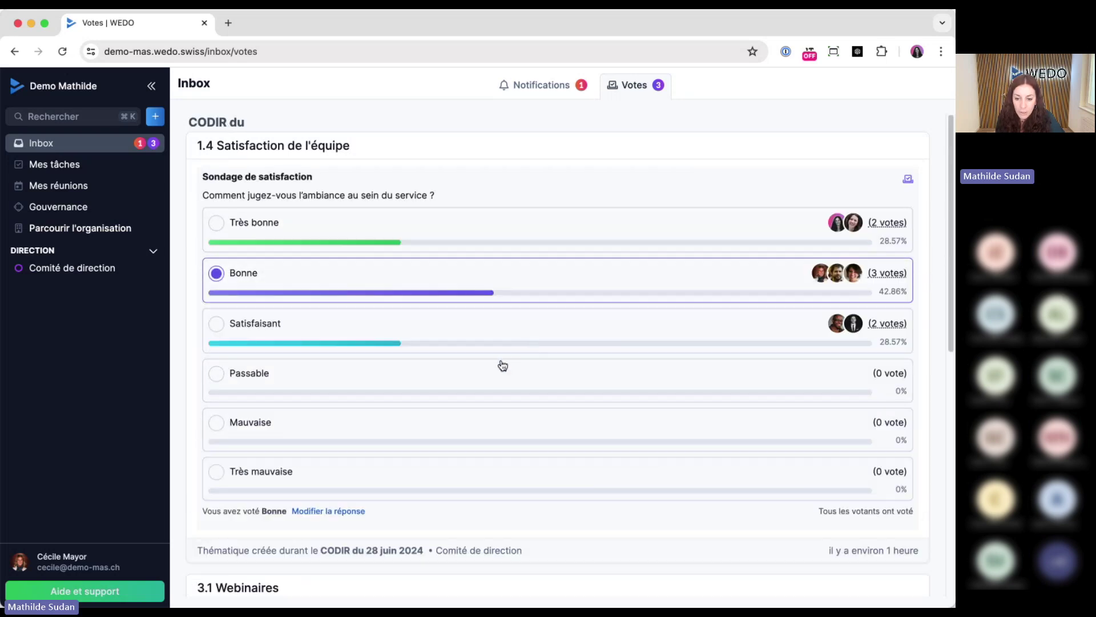
Vote "Oui, je valide le nouveau budget." in the 3.3 Nouveau Site Web circular vote
{"action": "scroll", "coordinate": [531, 342], "scroll_direction": "down", "scroll_amount": 8}
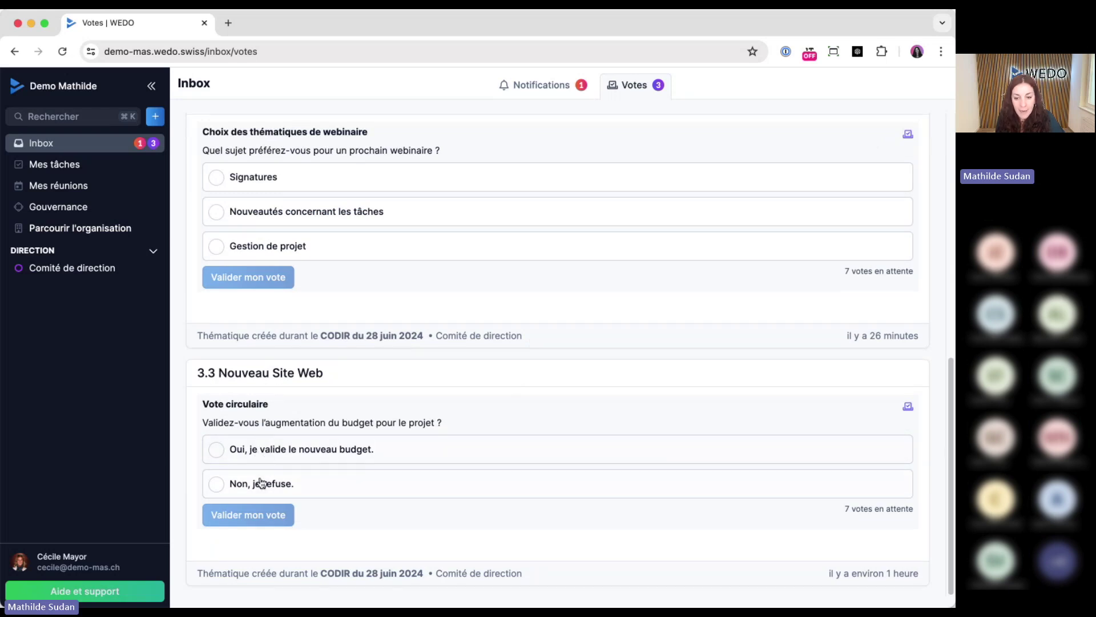
{"action": "left_click", "coordinate": [267, 460]}
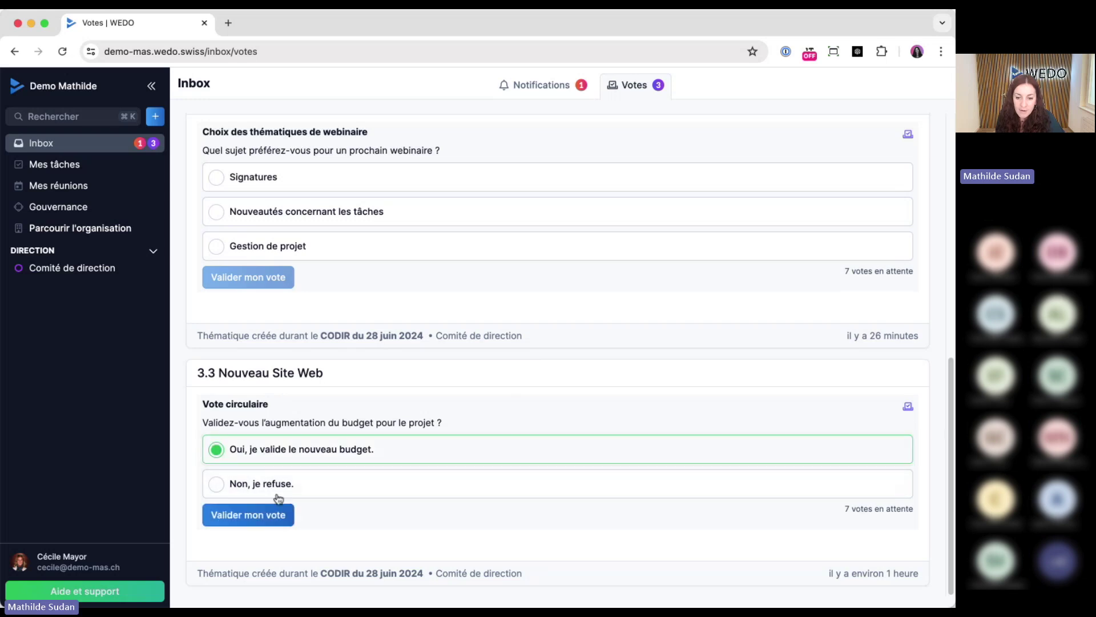
{"action": "left_click", "coordinate": [280, 518]}
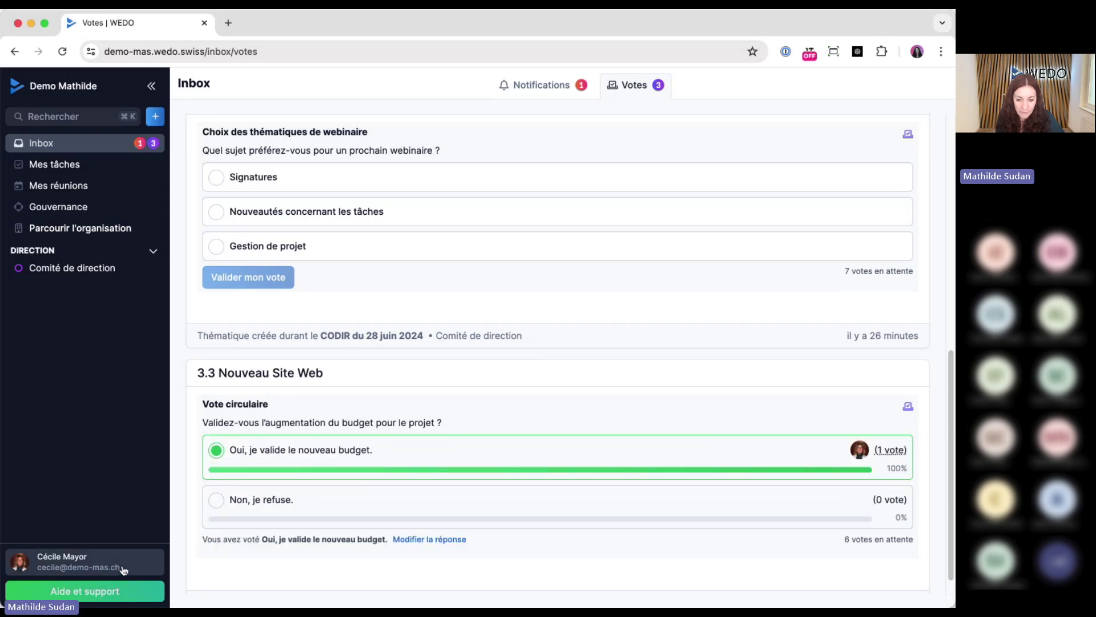
Log out and sign in again as the general secretary, filling in the e-mail address and password from the saved login
{"action": "left_click", "coordinate": [150, 566]}
{"action": "left_click", "coordinate": [52, 533]}
{"action": "left_click", "coordinate": [144, 261]}
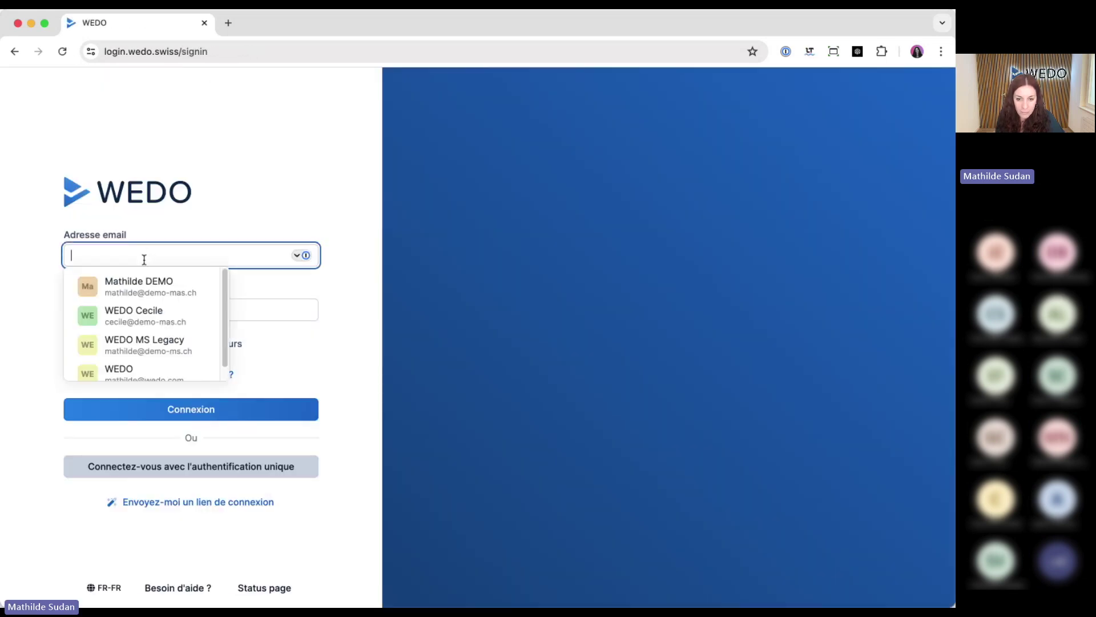
{"action": "left_click", "coordinate": [146, 286]}
{"action": "left_click", "coordinate": [258, 413]}
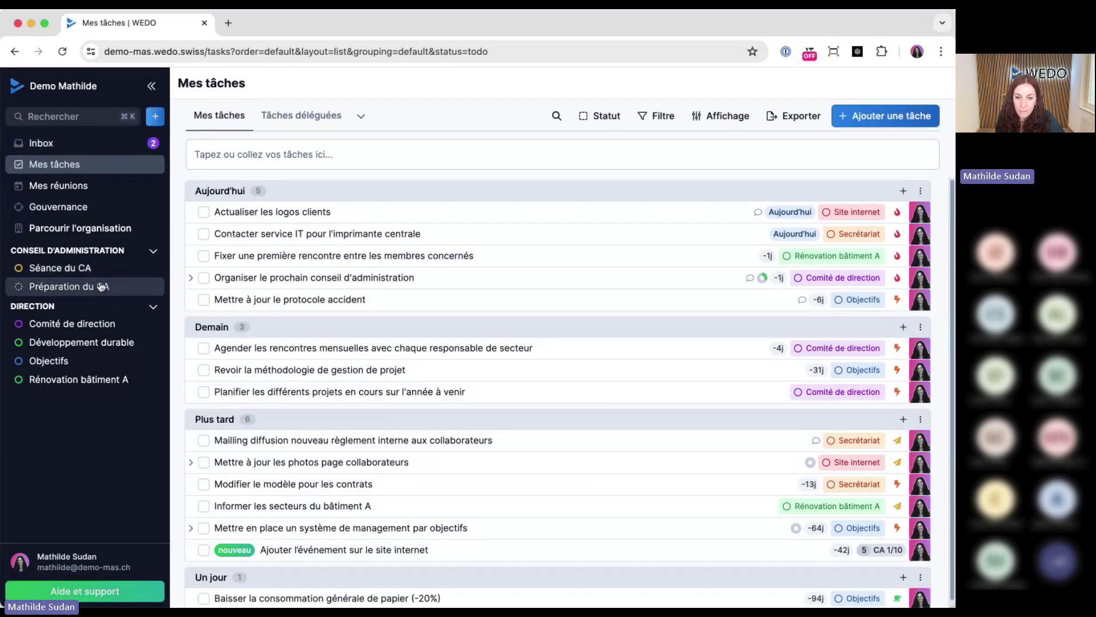
Open the CODIR du 28 juin 2024 meeting in the Comité de direction workspace and set its status to "Ordre du jour en préparation"
{"action": "left_click", "coordinate": [91, 325]}
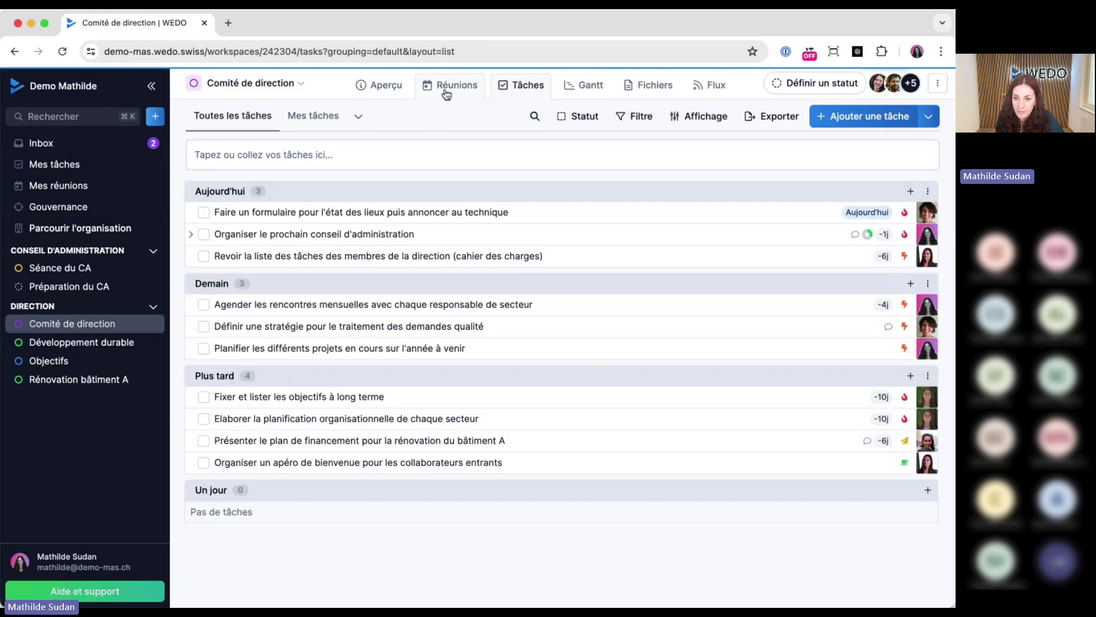
{"action": "left_click", "coordinate": [446, 92]}
{"action": "left_click", "coordinate": [432, 165]}
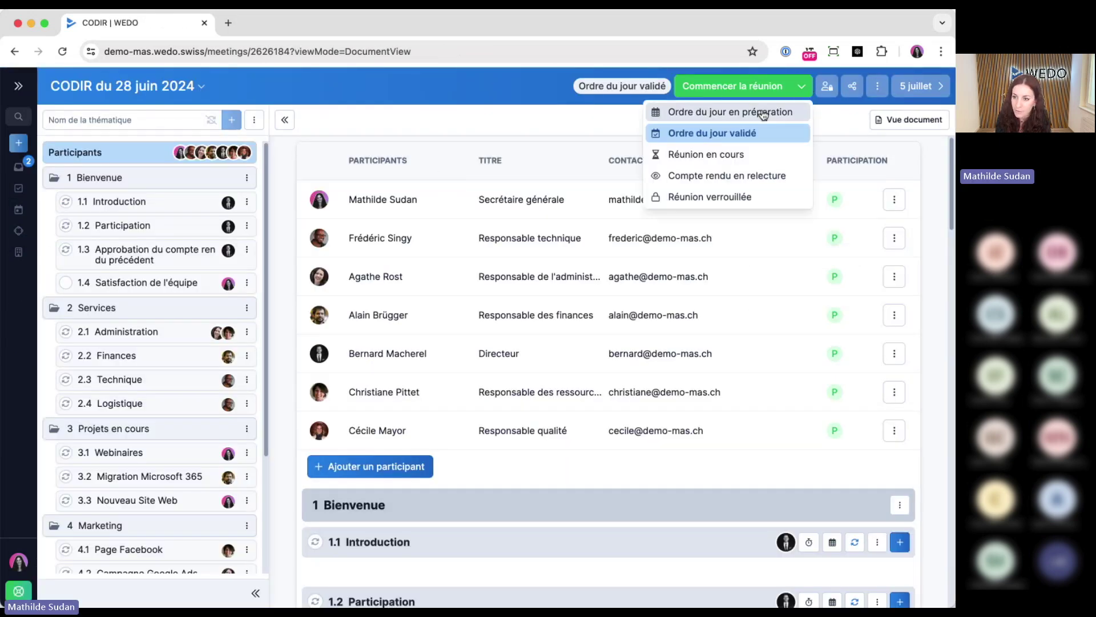
{"action": "left_click", "coordinate": [764, 113]}
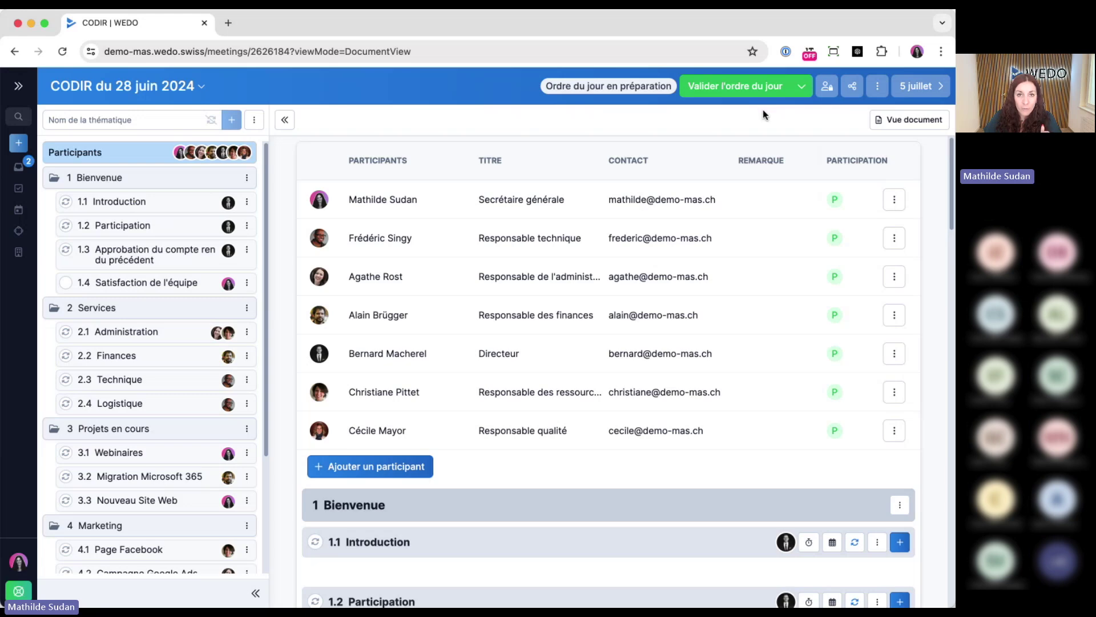
Review the "Peut voter" permissions of the Participant and Éditeur roles in the meeting's access settings, then save and close them
{"action": "left_click", "coordinate": [828, 89]}
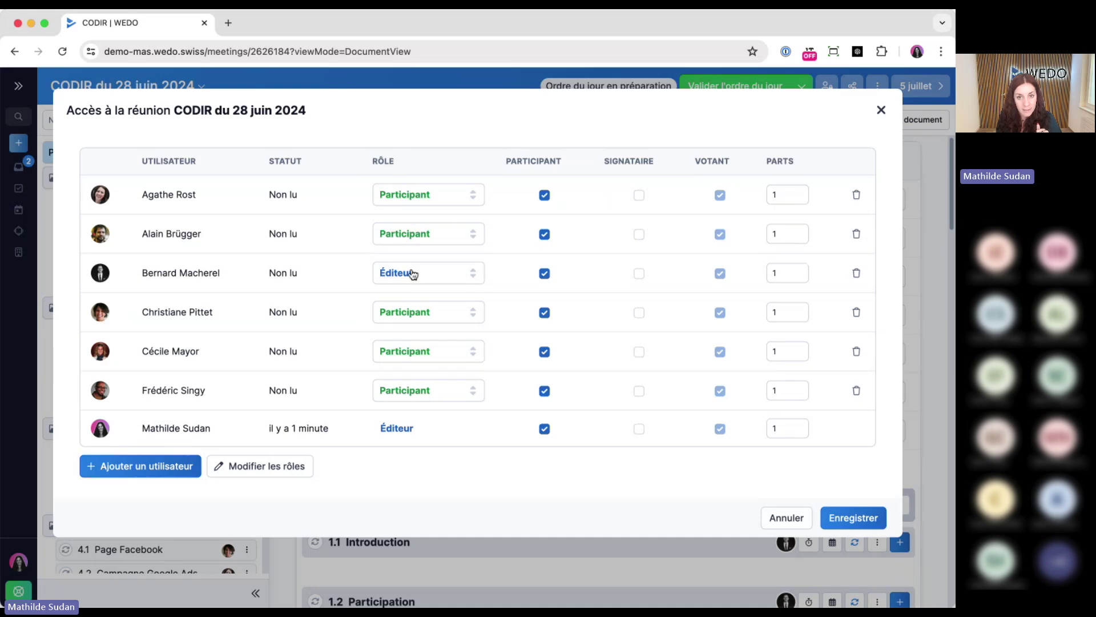
{"action": "left_click", "coordinate": [251, 465]}
{"action": "left_click", "coordinate": [337, 197]}
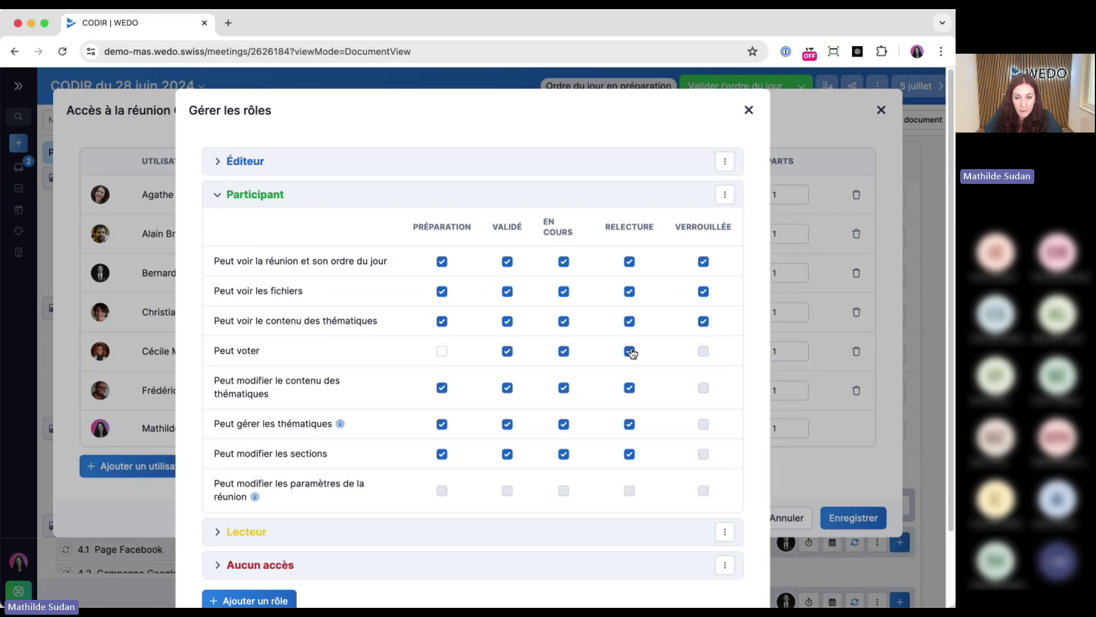
{"action": "left_click", "coordinate": [333, 199]}
{"action": "left_click", "coordinate": [293, 163]}
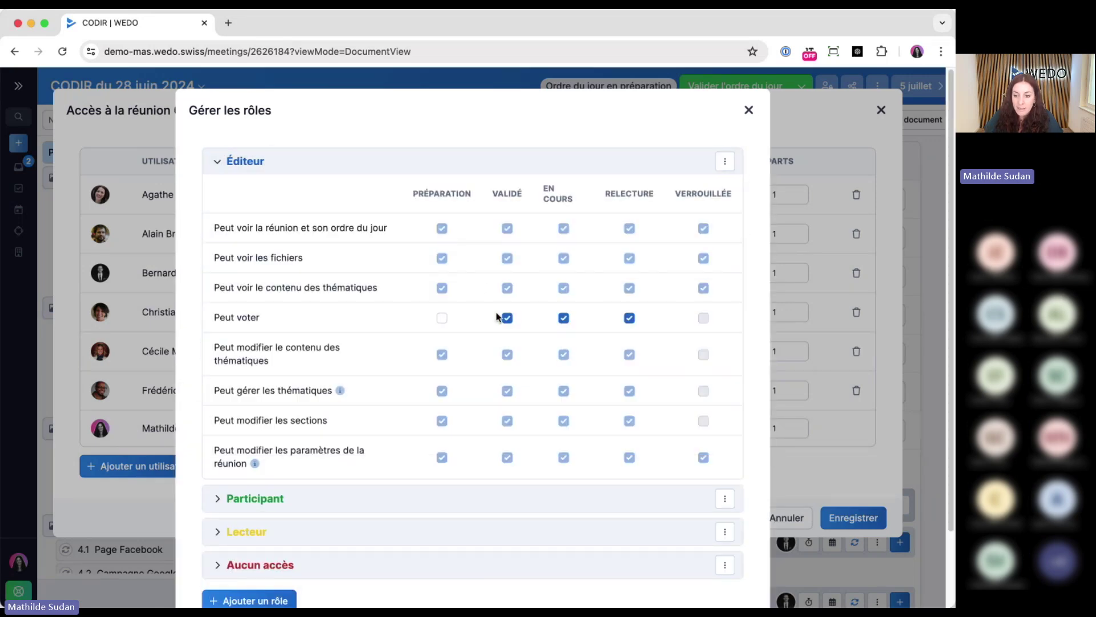
{"action": "left_click", "coordinate": [379, 161]}
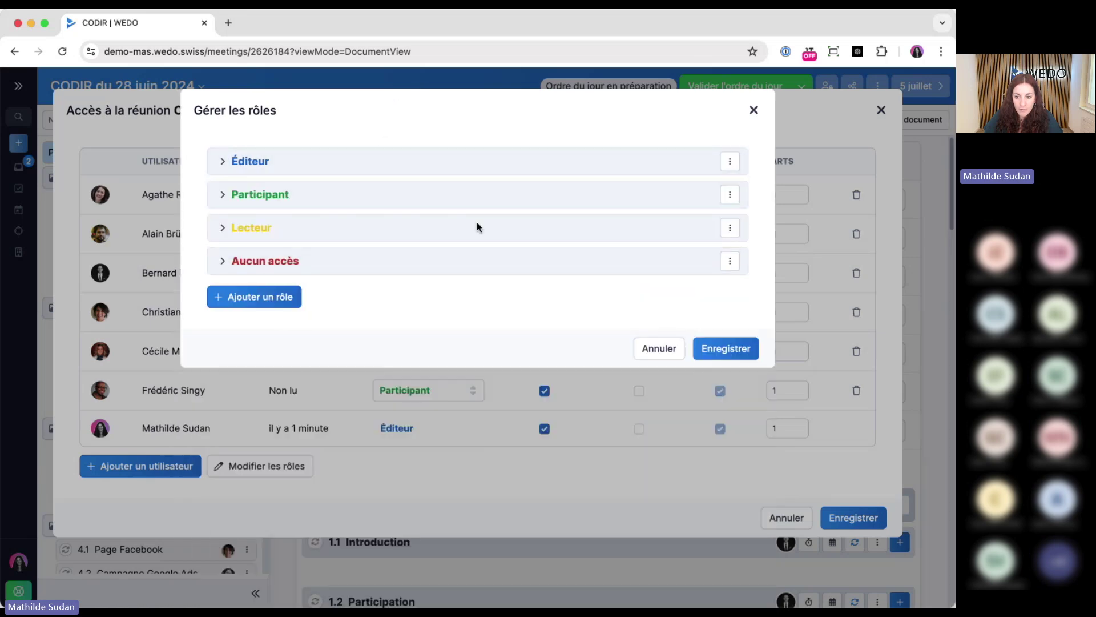
{"action": "left_click", "coordinate": [742, 354]}
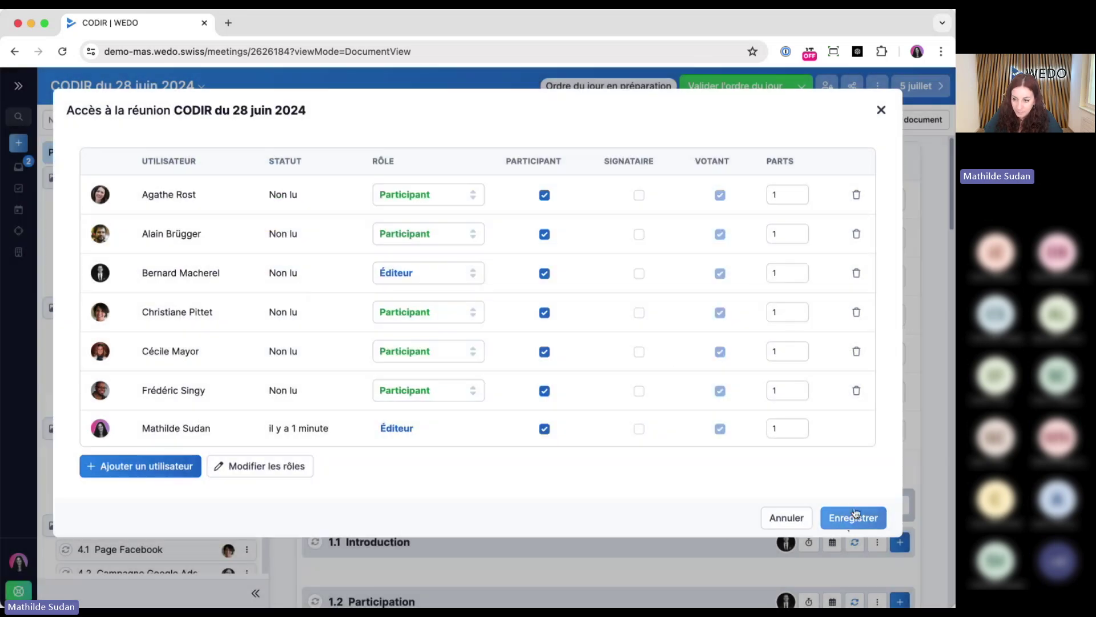
{"action": "left_click", "coordinate": [854, 522]}
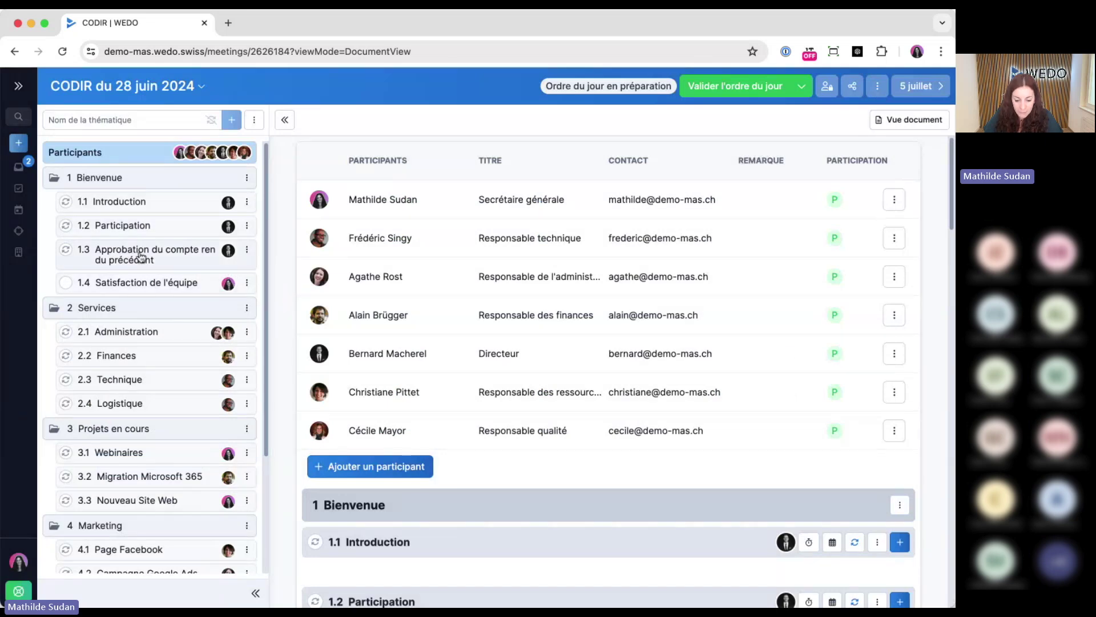
Validate the agenda again from topic 1.4 Satisfaction de l'équipe and save the "Très bonne" answer anew in its survey
{"action": "left_click", "coordinate": [136, 285]}
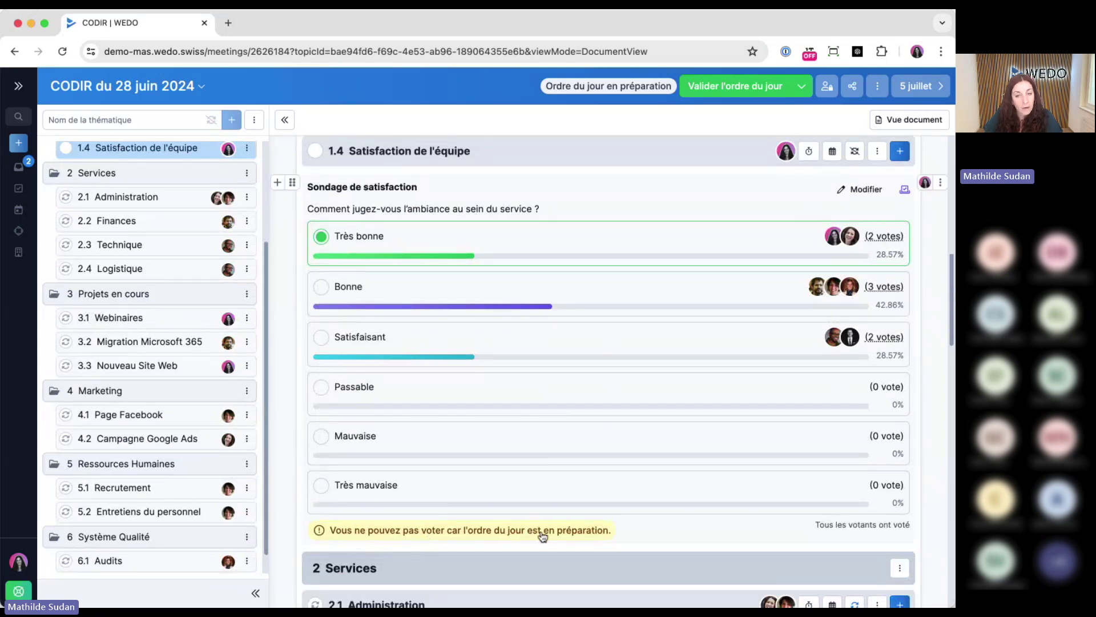
{"action": "left_click", "coordinate": [767, 88]}
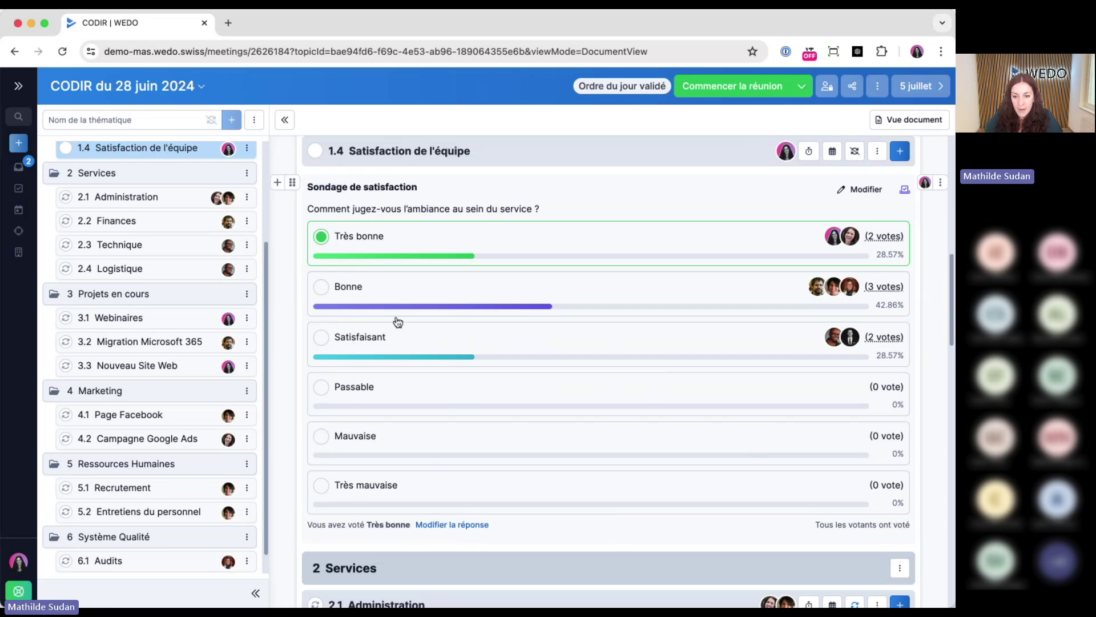
{"action": "left_click", "coordinate": [462, 524]}
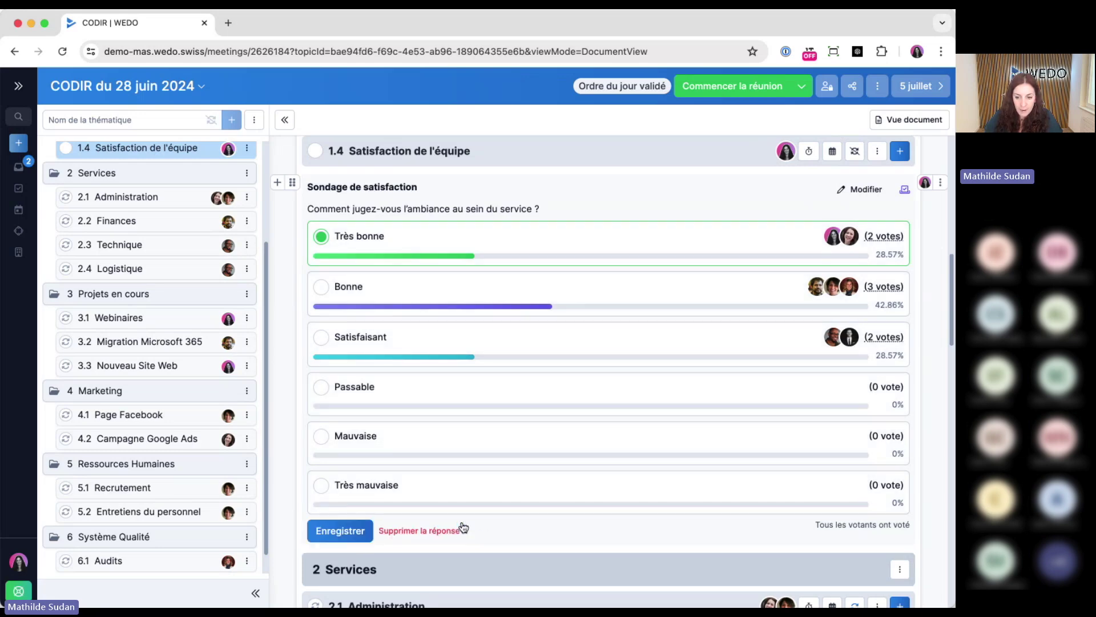
{"action": "left_click", "coordinate": [369, 532]}
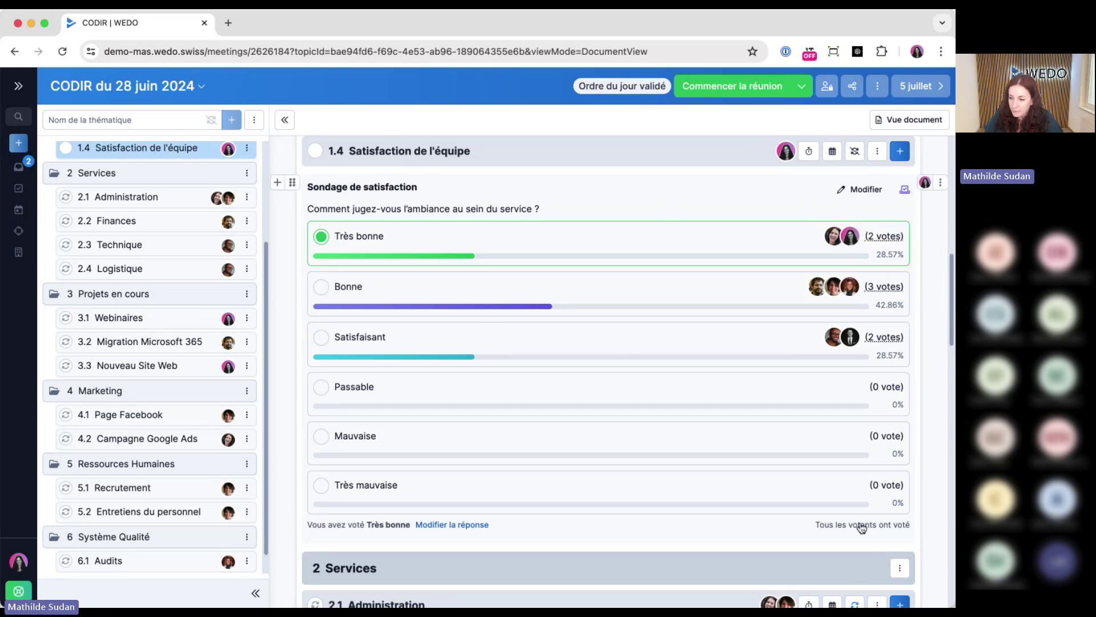
Open the satisfaction survey's settings and check the status of its voters
{"action": "left_click", "coordinate": [864, 189]}
{"action": "scroll", "coordinate": [853, 506], "scroll_direction": "down", "scroll_amount": 5}
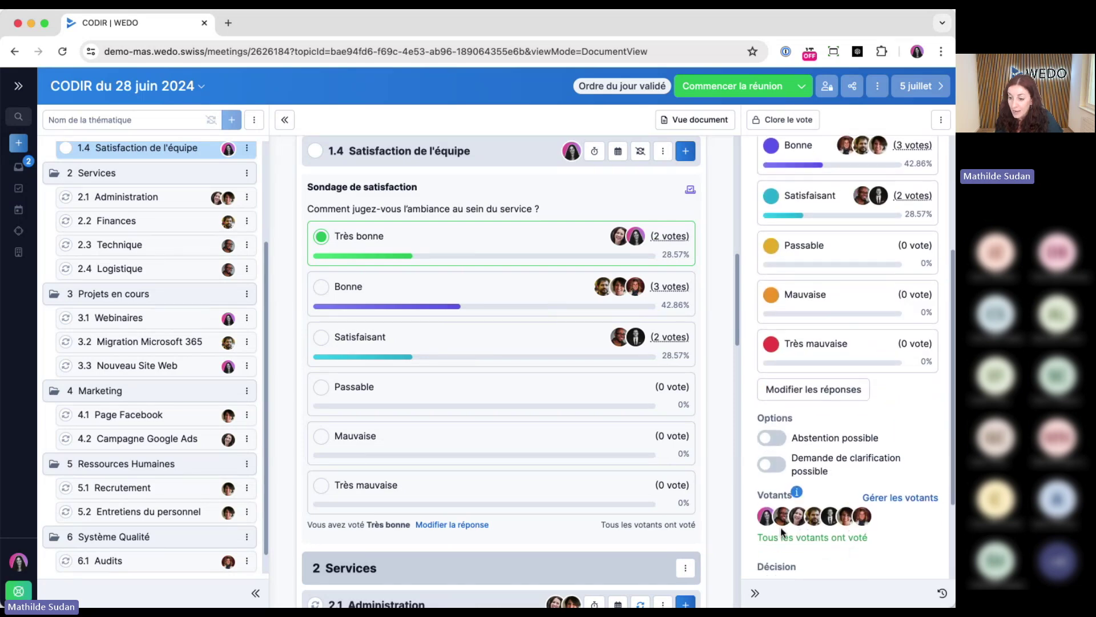
{"action": "scroll", "coordinate": [512, 394], "scroll_direction": "down", "scroll_amount": 2}
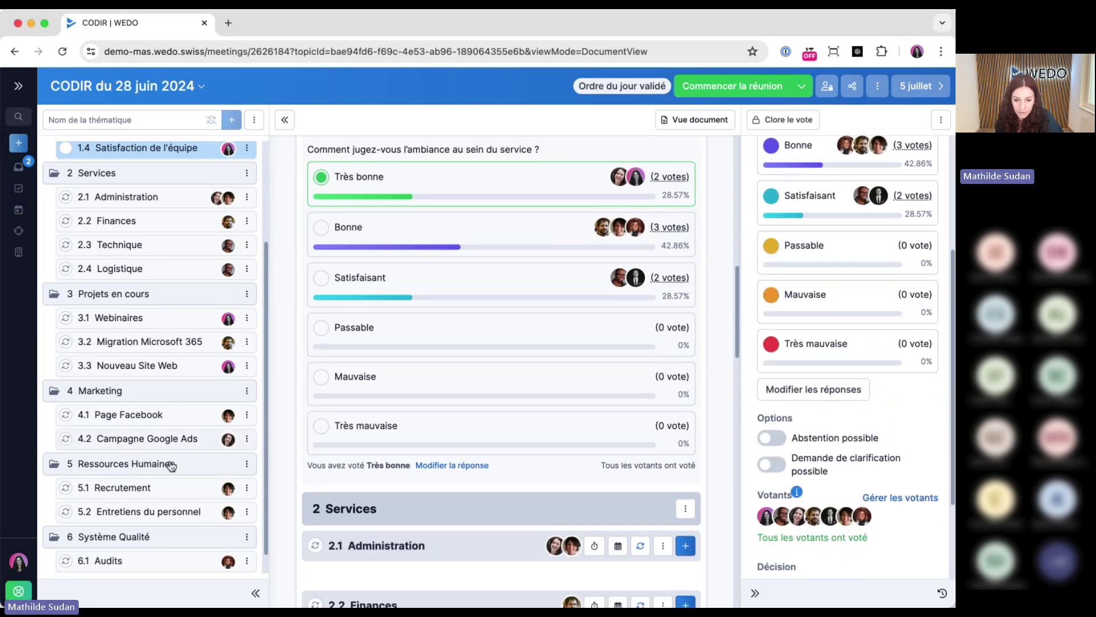
Send vote requests to all voters from the 3.3 Nouveau Site Web circular vote and close the request dialog
{"action": "left_click", "coordinate": [129, 366]}
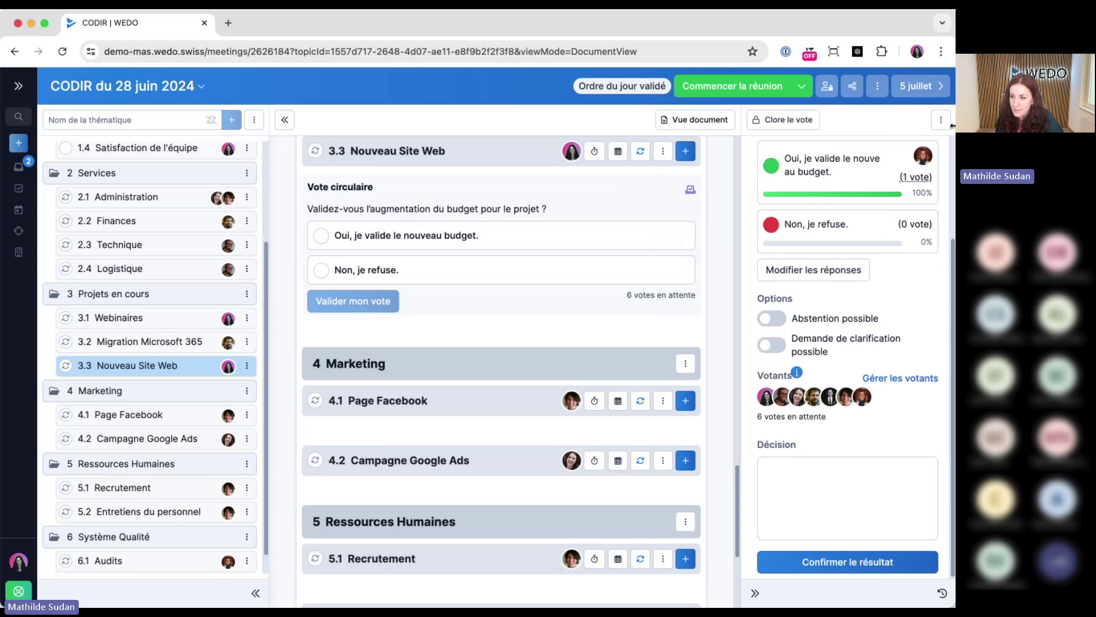
{"action": "left_click", "coordinate": [940, 120]}
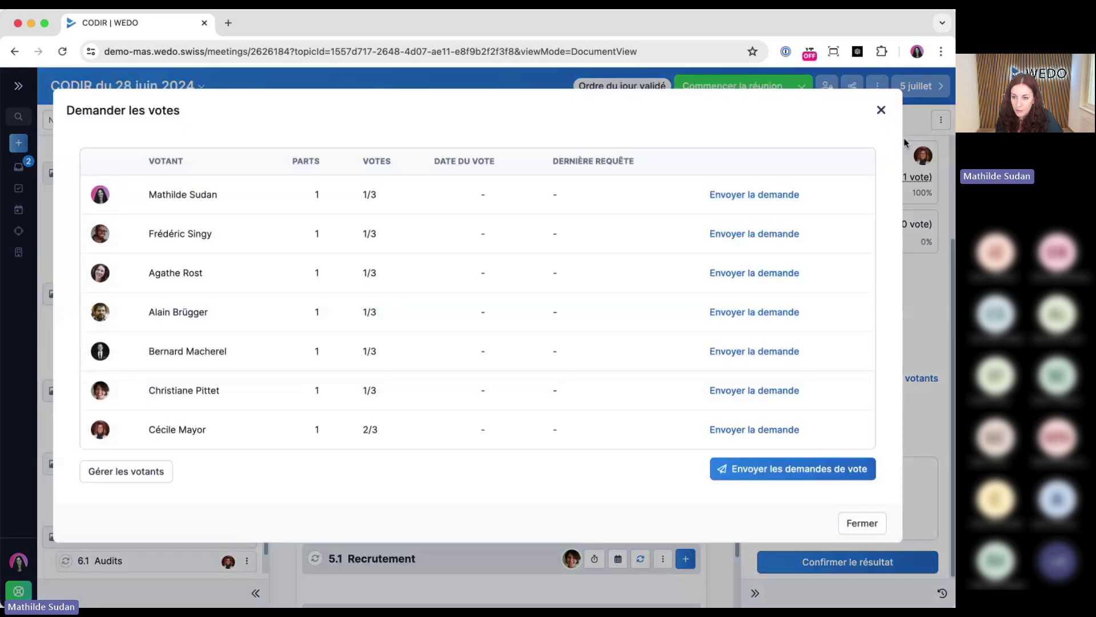
{"action": "left_click", "coordinate": [906, 145]}
{"action": "left_click", "coordinate": [859, 479]}
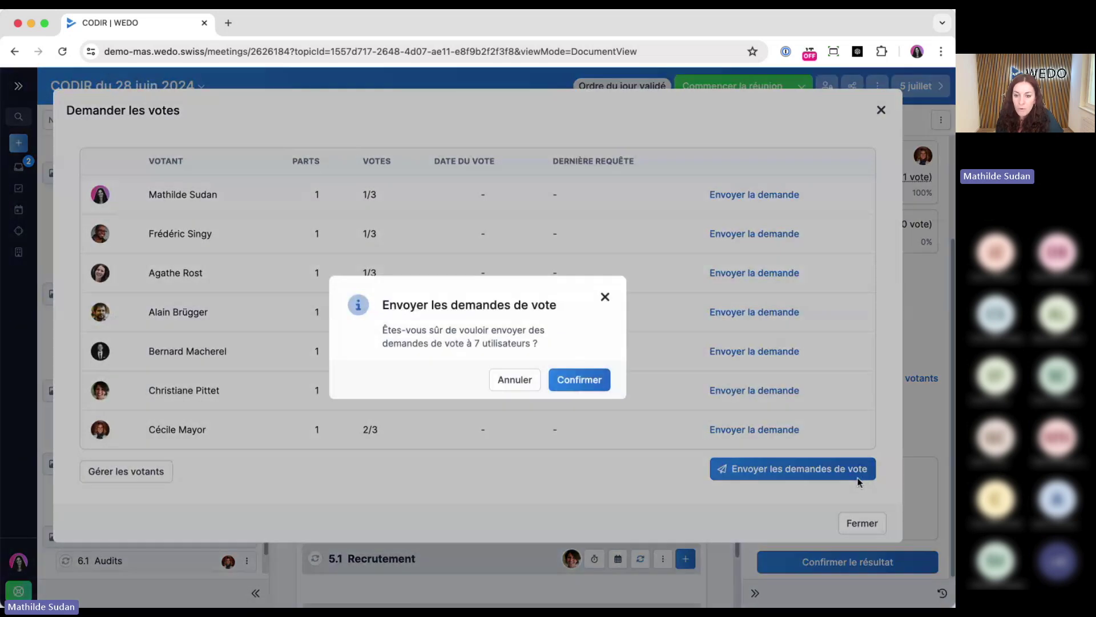
{"action": "left_click", "coordinate": [591, 382]}
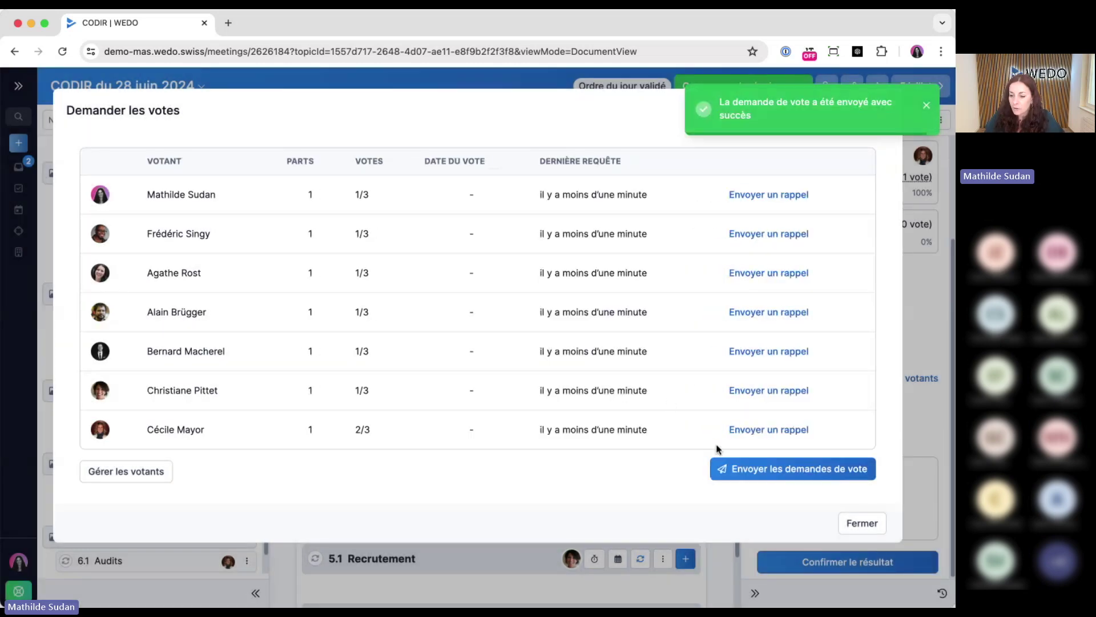
{"action": "left_click", "coordinate": [863, 523]}
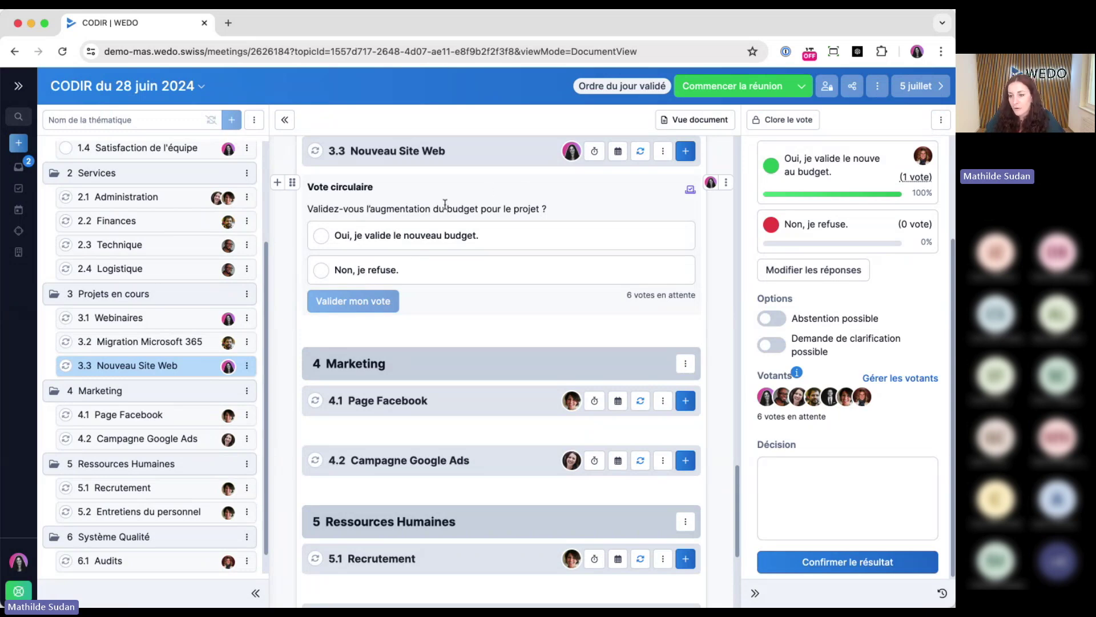
Set the voting parts of the director and the administration manager to 2, applied to this meeting and the following ones
{"action": "left_click", "coordinate": [820, 90]}
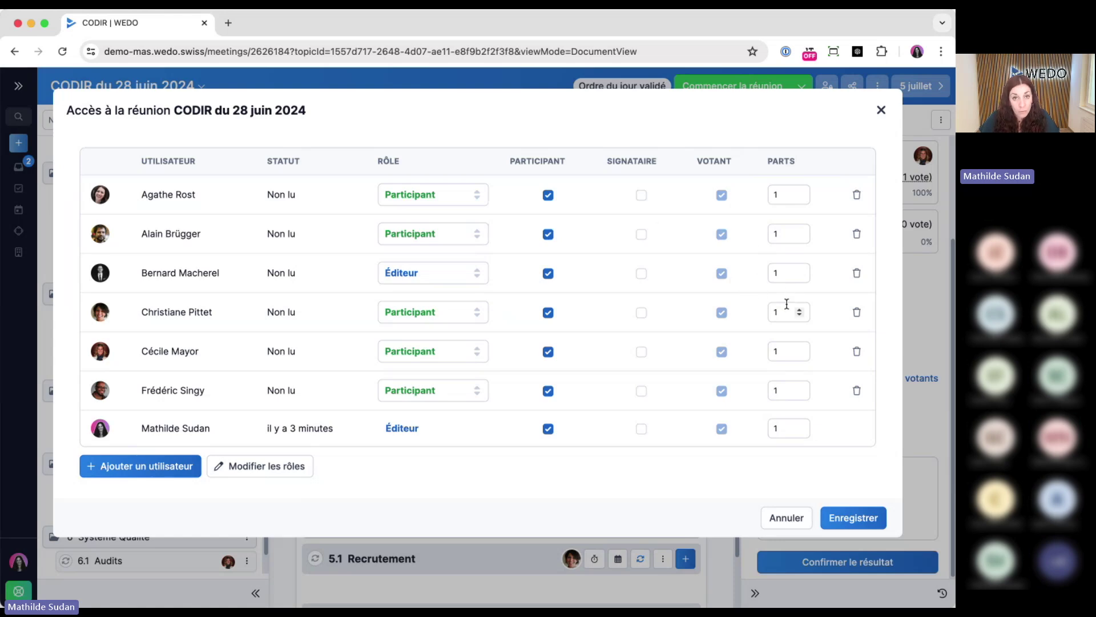
{"action": "left_click", "coordinate": [800, 271]}
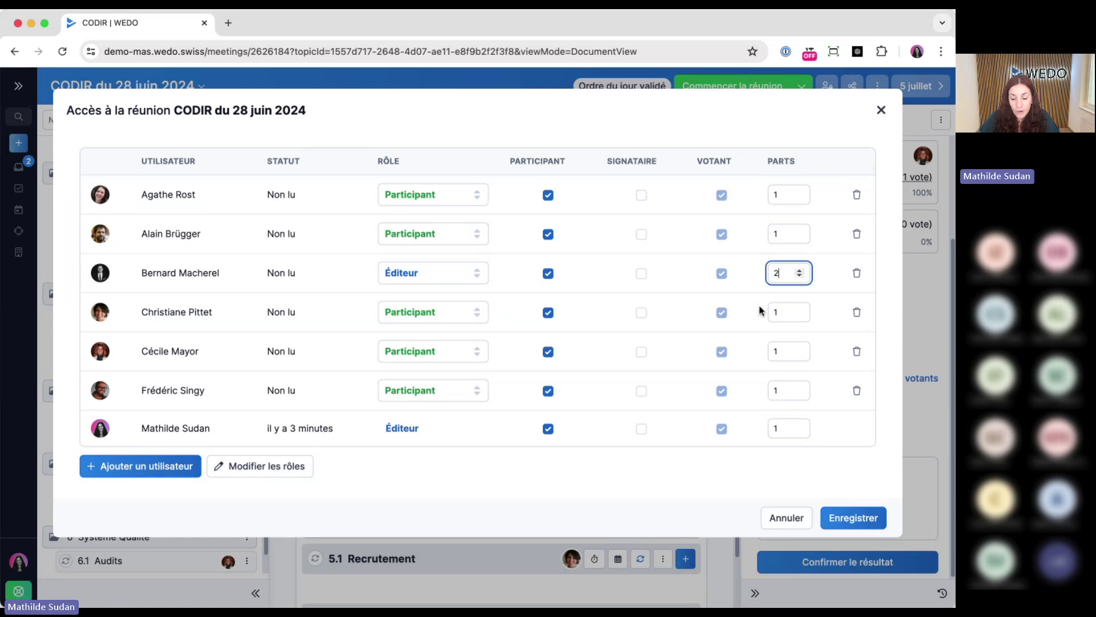
{"action": "left_click", "coordinate": [800, 192]}
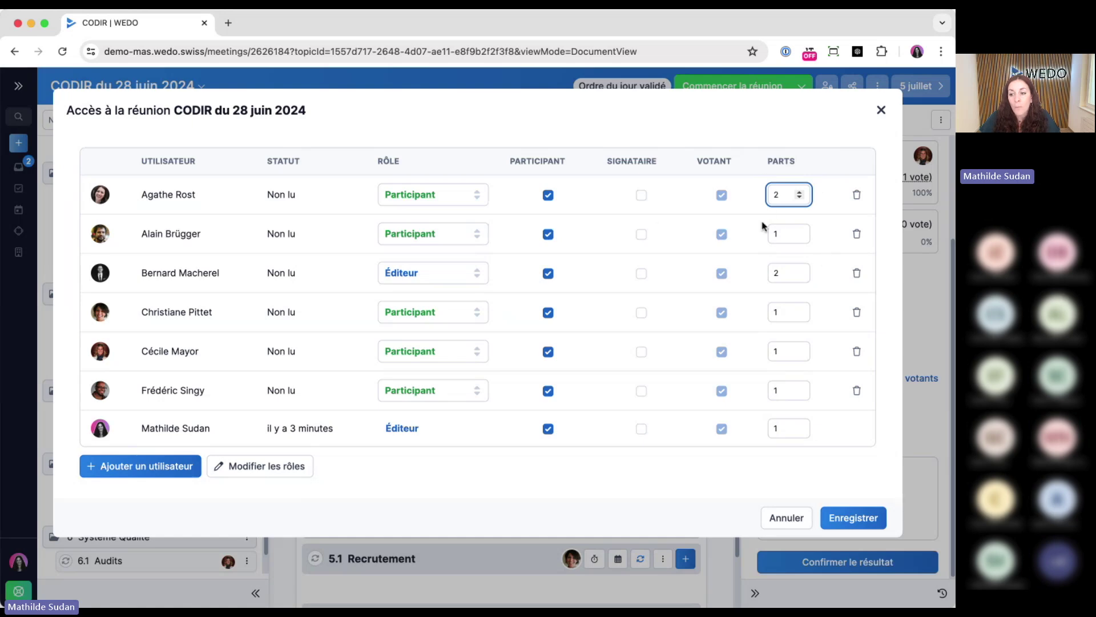
{"action": "left_click", "coordinate": [835, 518]}
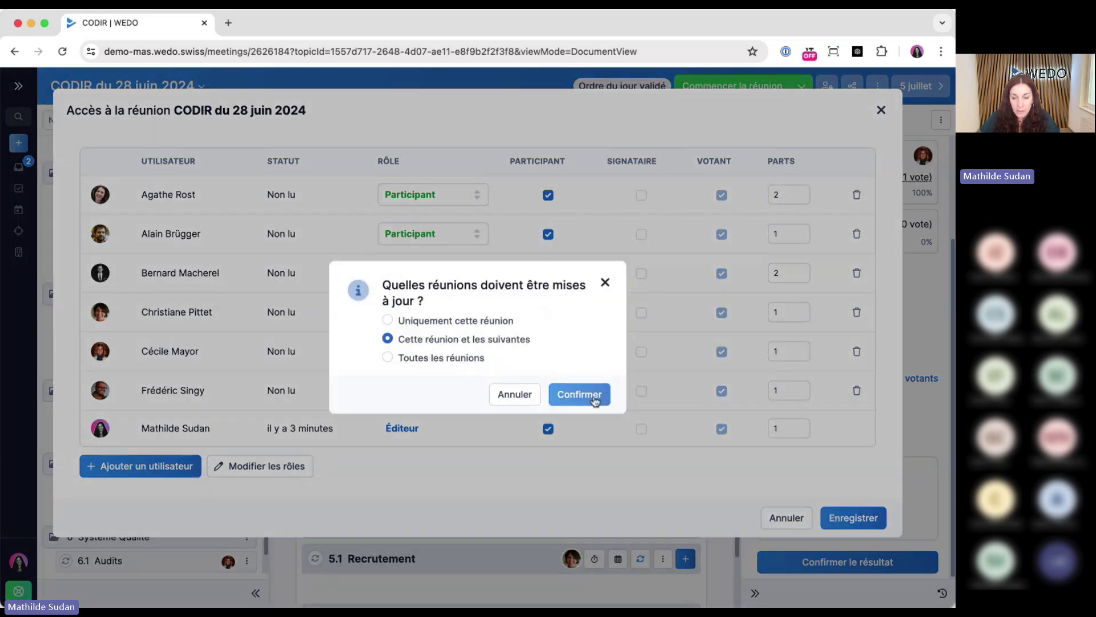
{"action": "left_click", "coordinate": [595, 400]}
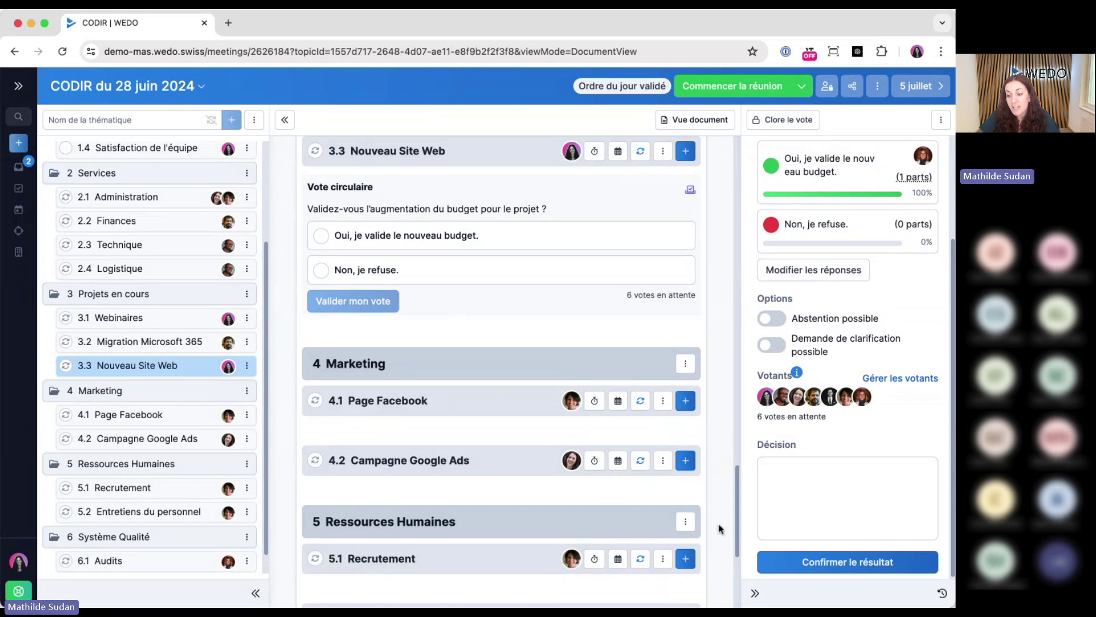
Close the circular vote's settings and examine how parts are shown in the 1.4 Satisfaction de l'équipe survey results
{"action": "left_click", "coordinate": [756, 593]}
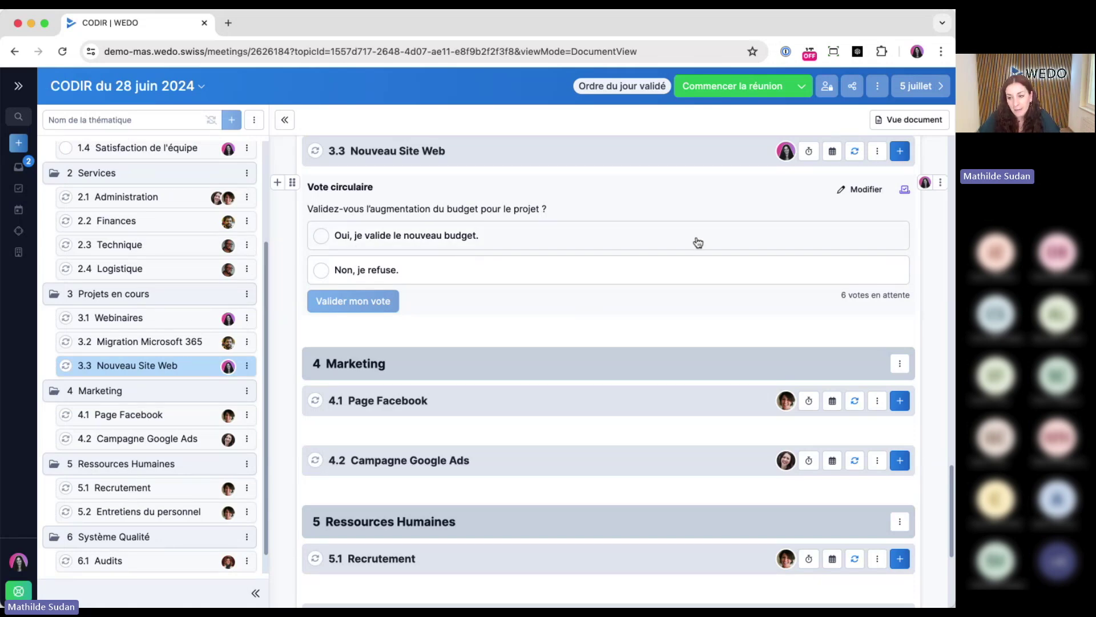
{"action": "scroll", "coordinate": [696, 239], "scroll_direction": "up", "scroll_amount": 10}
{"action": "scroll", "coordinate": [143, 251], "scroll_direction": "up", "scroll_amount": 5}
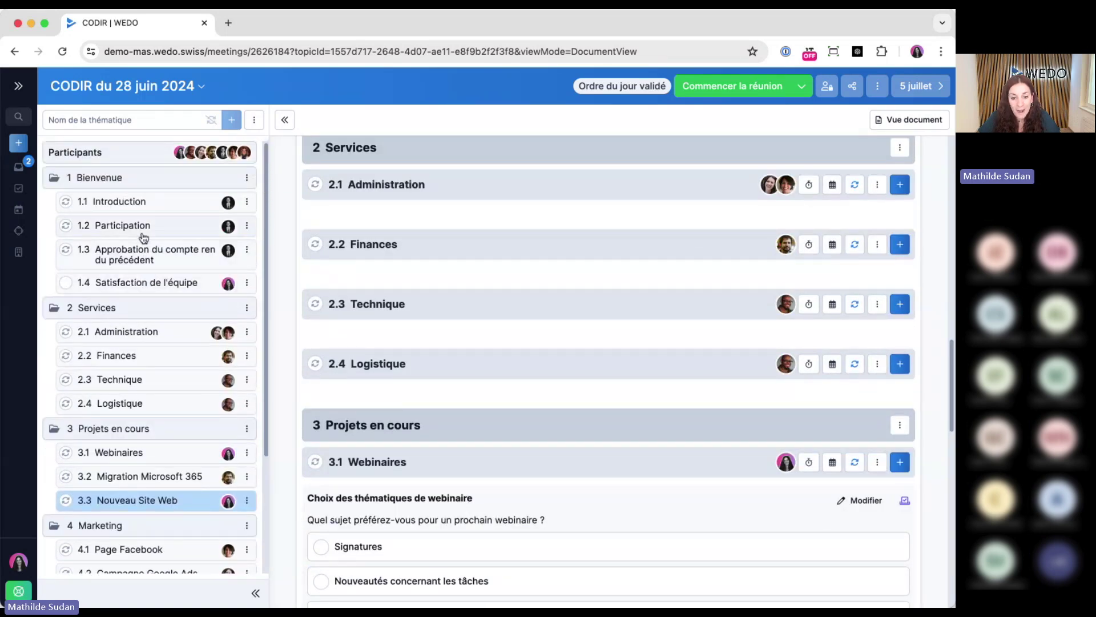
{"action": "left_click", "coordinate": [140, 283]}
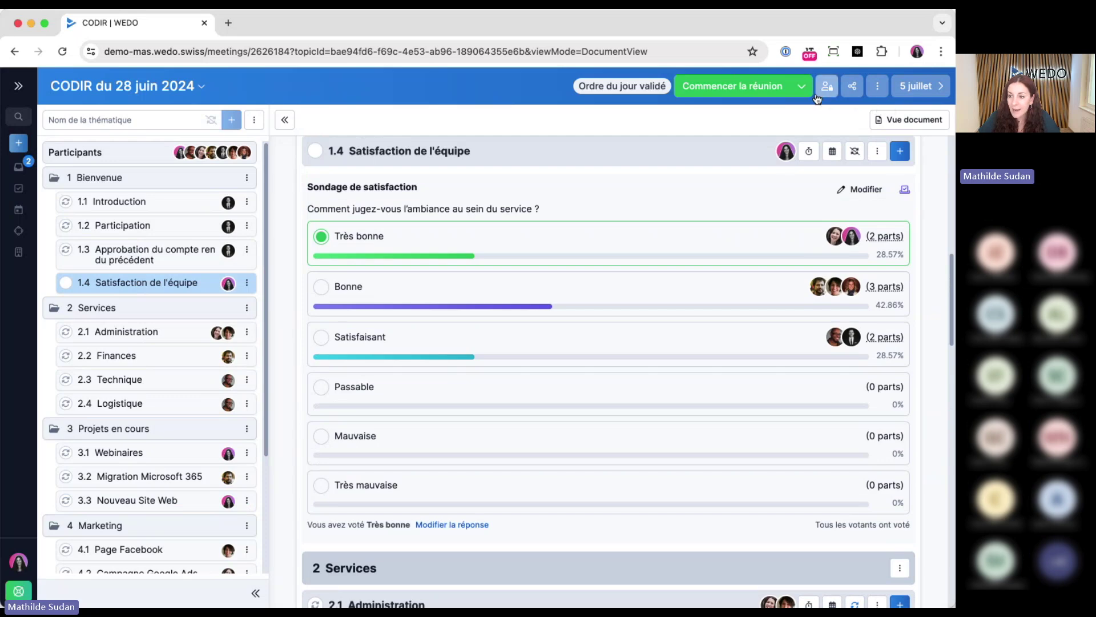
Switch the meeting display to "Vue par thématique" and open topic 3.3 Nouveau Site Web
{"action": "left_click", "coordinate": [879, 119]}
{"action": "left_click", "coordinate": [829, 146]}
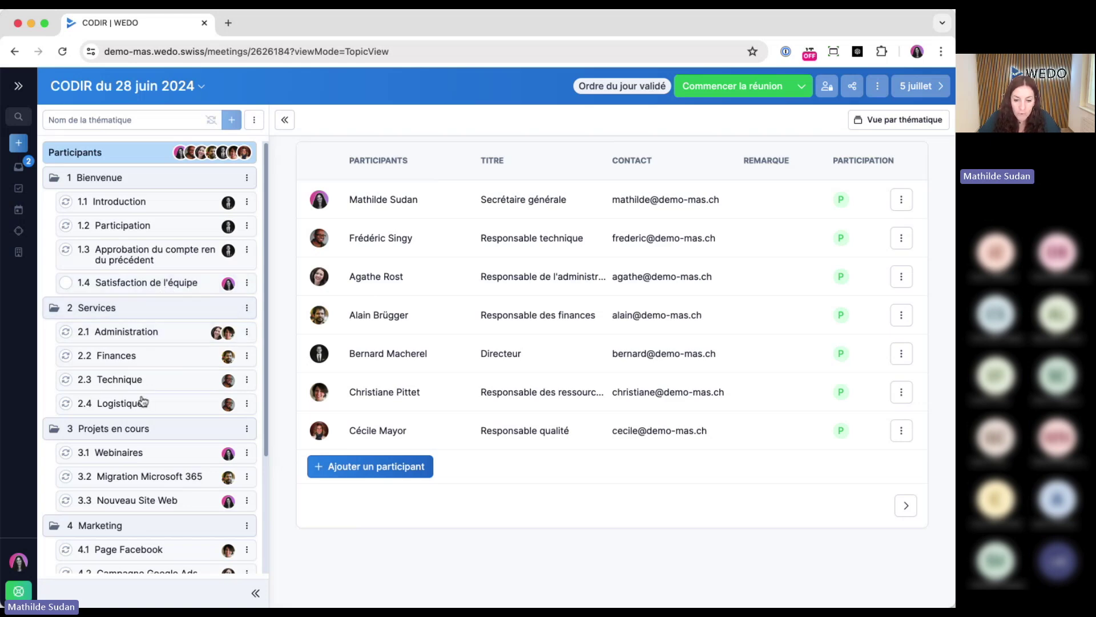
{"action": "scroll", "coordinate": [143, 434], "scroll_direction": "down", "scroll_amount": 2}
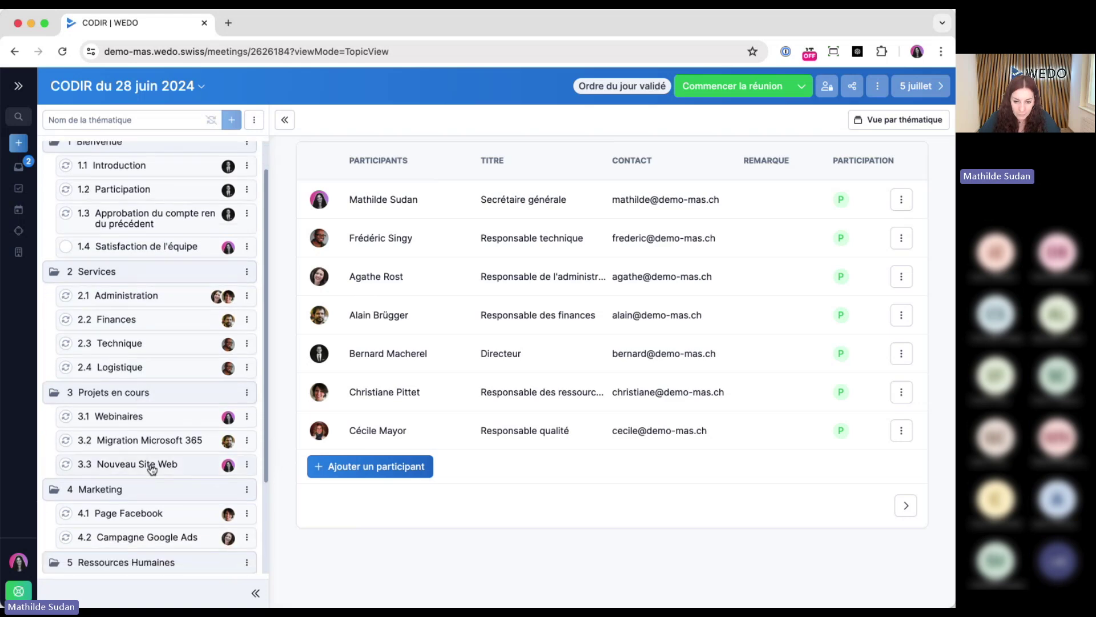
{"action": "left_click", "coordinate": [151, 468]}
Enable "Abstention possible" and "Demande de clarification possible" in the circular vote's settings
{"action": "left_click", "coordinate": [865, 209]}
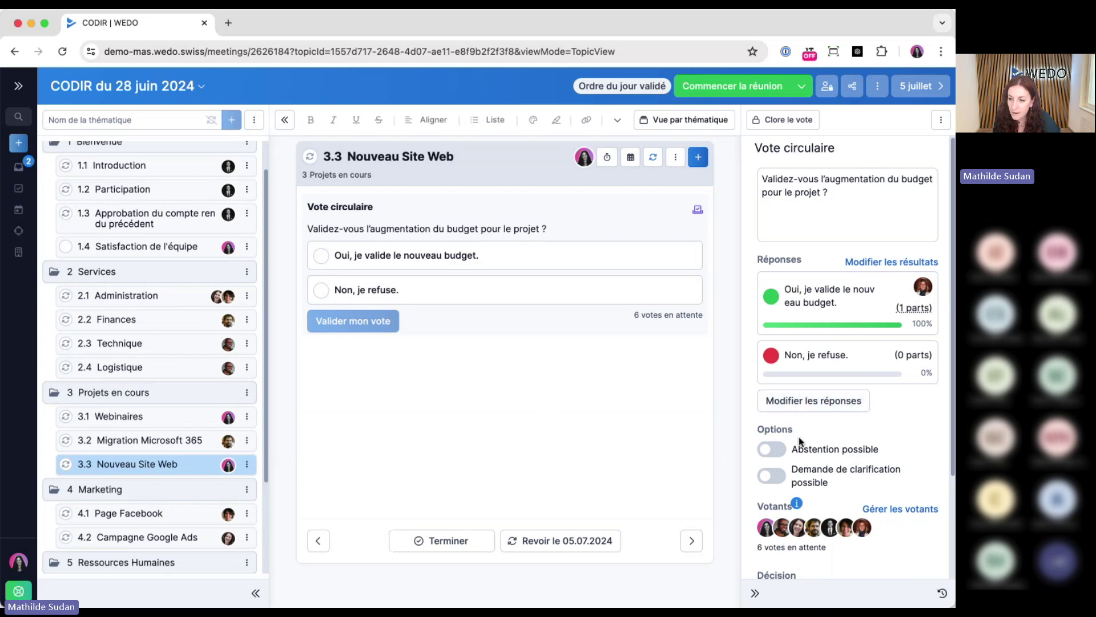
{"action": "left_click", "coordinate": [770, 451]}
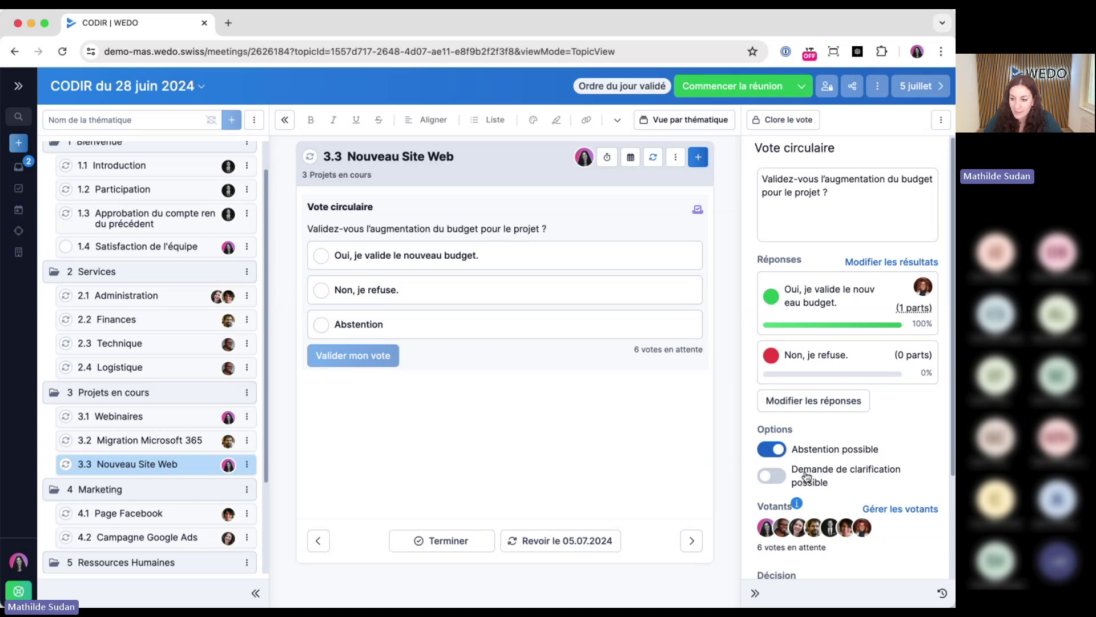
{"action": "left_click", "coordinate": [776, 477]}
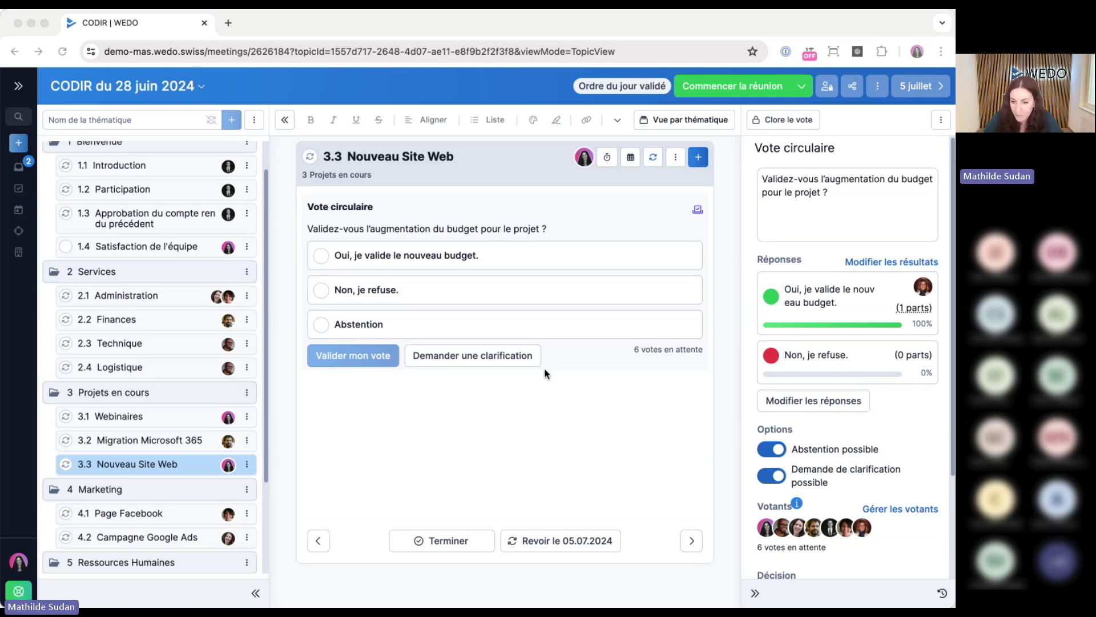
Request a clarification on the circular vote with the comment "Pourrait-on obtenir le budget détaillé du futur projet avant de donner notre aval ?"
{"action": "left_click", "coordinate": [522, 358]}
{"action": "left_click", "coordinate": [522, 358]}
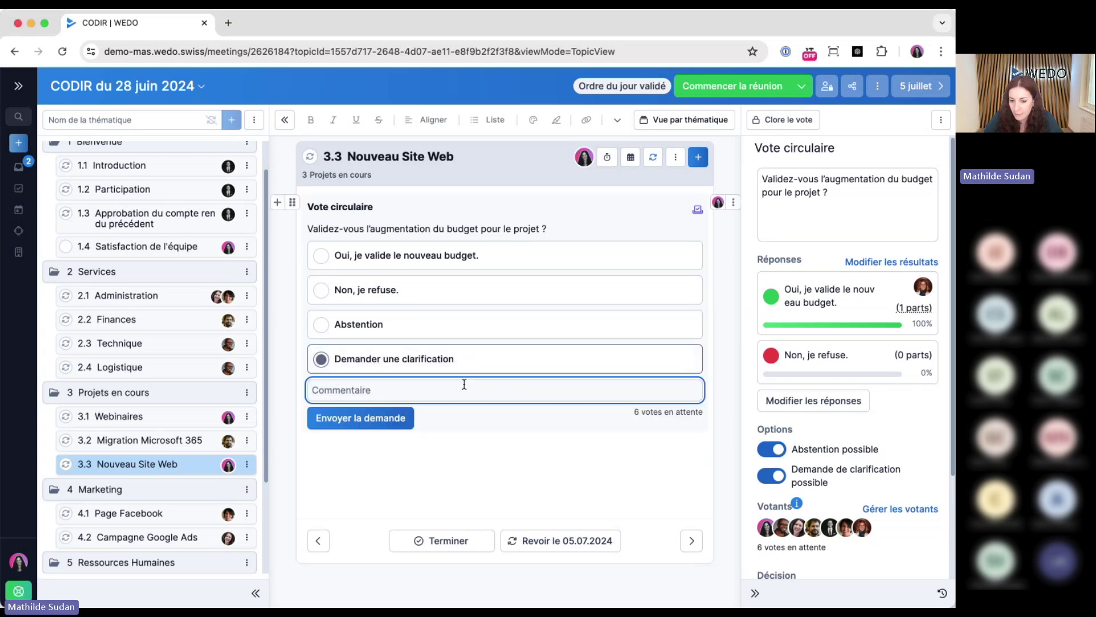
{"action": "type", "text": "Pourrait-on obtenir le budget détaillé du futur projet avant de donner notre aval ?"}
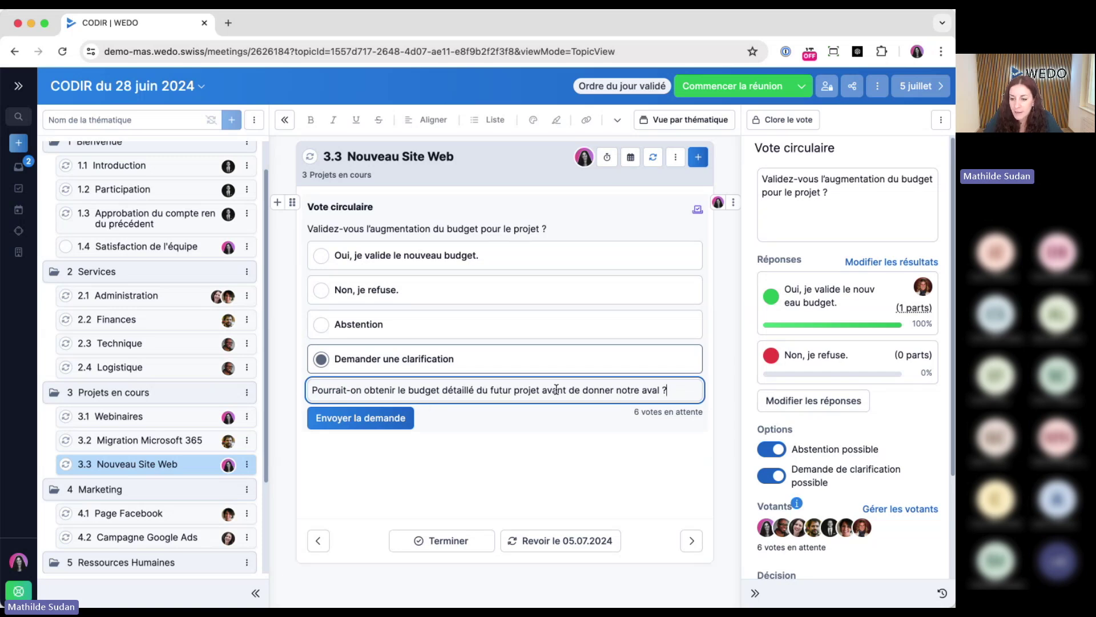
{"action": "left_click", "coordinate": [395, 426]}
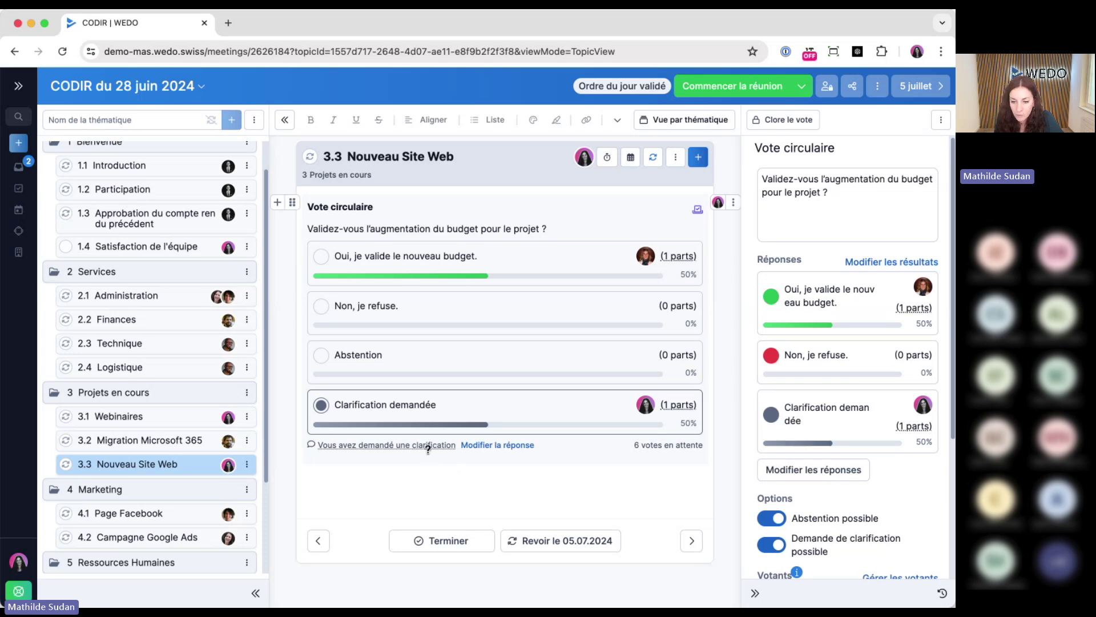
{"action": "mouse_move", "coordinate": [428, 449]}
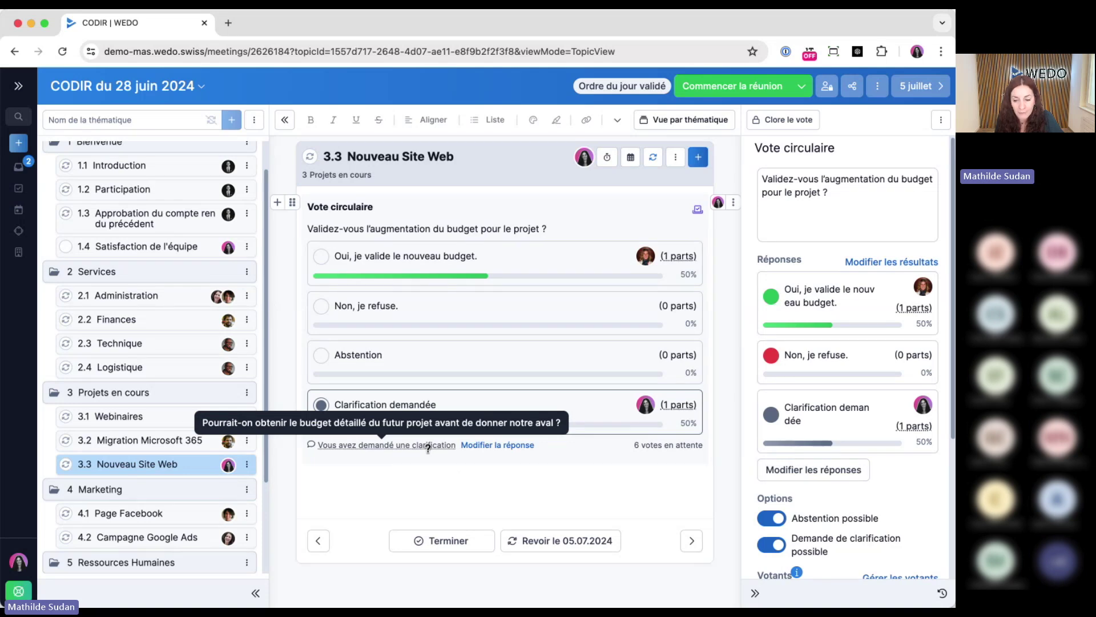
{"action": "left_click", "coordinate": [754, 593]}
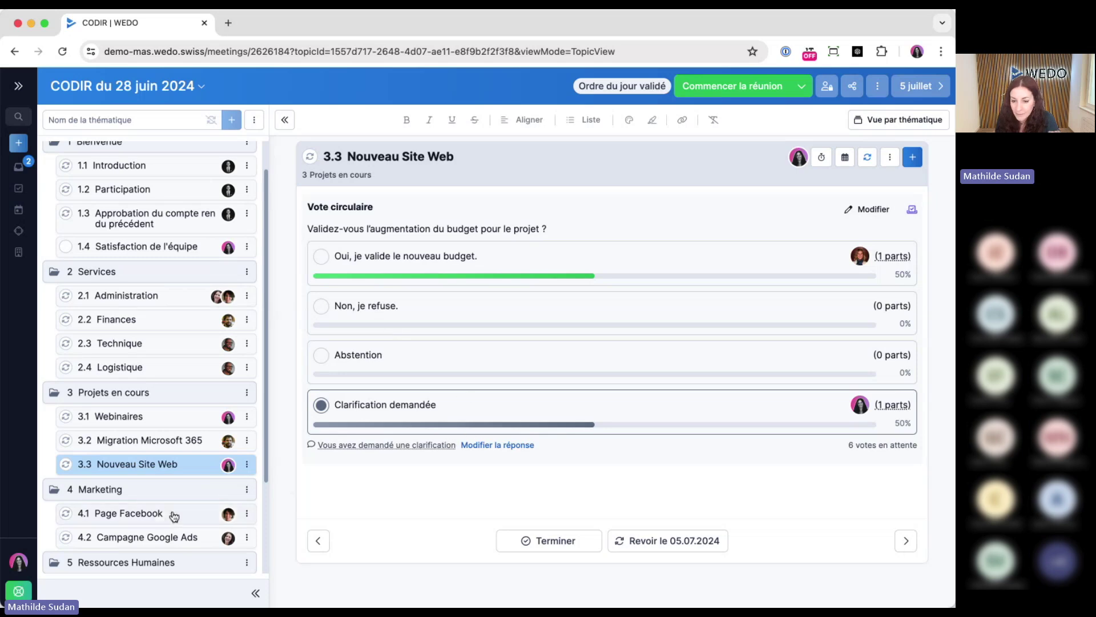
Open topic 1.1 Introduction and enable "Exiger le quorum" in the meeting's vote settings
{"action": "scroll", "coordinate": [101, 214], "scroll_direction": "up", "scroll_amount": 2}
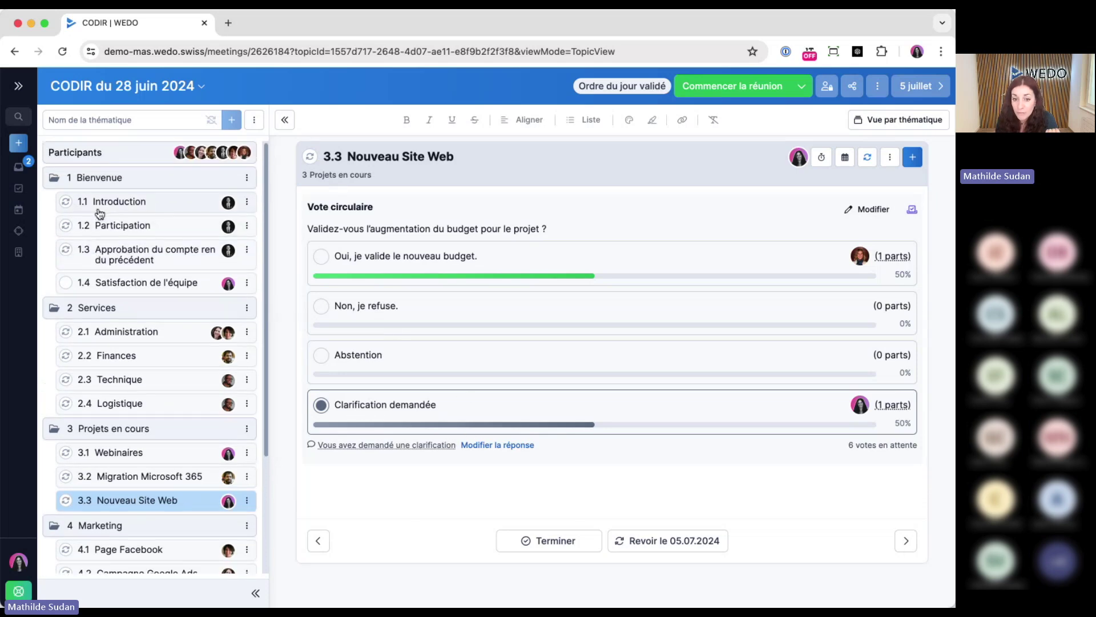
{"action": "left_click", "coordinate": [171, 204]}
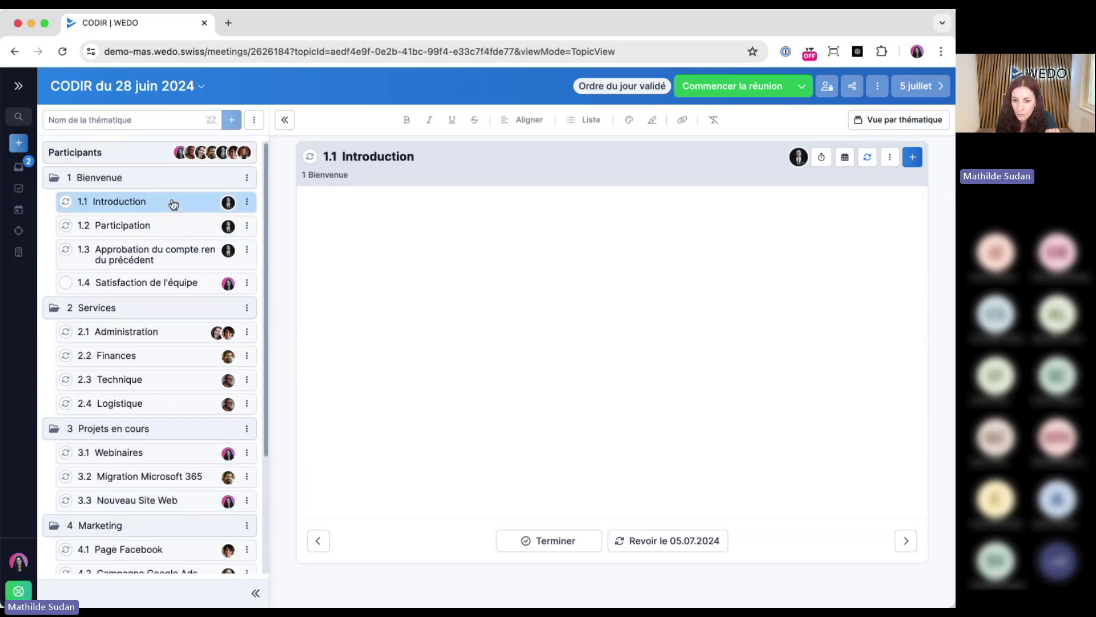
{"action": "left_click", "coordinate": [877, 85]}
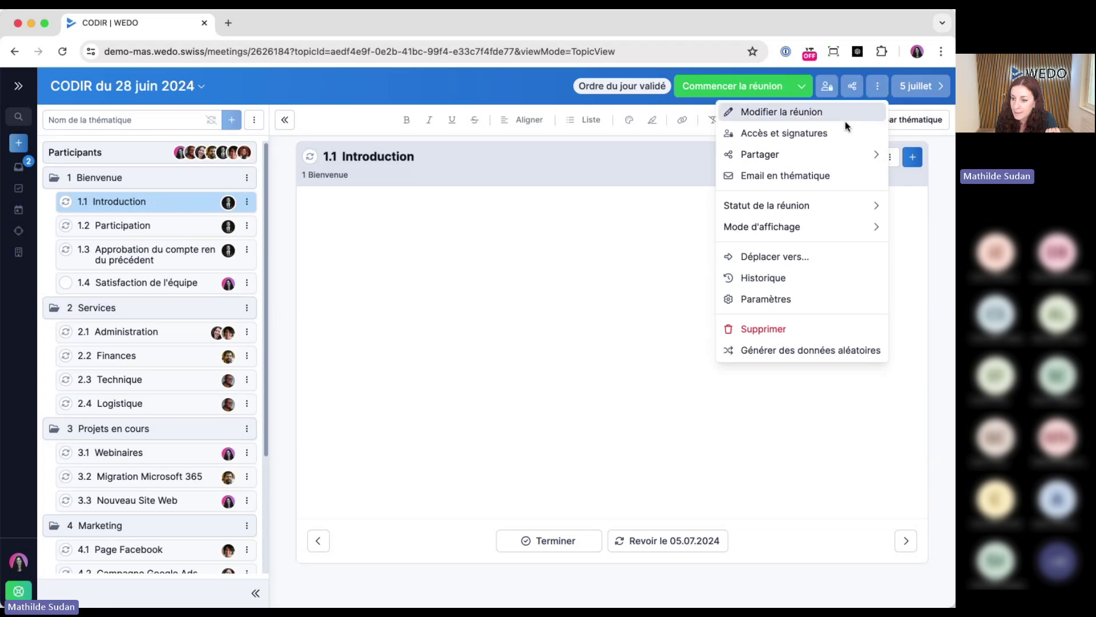
{"action": "left_click", "coordinate": [795, 295]}
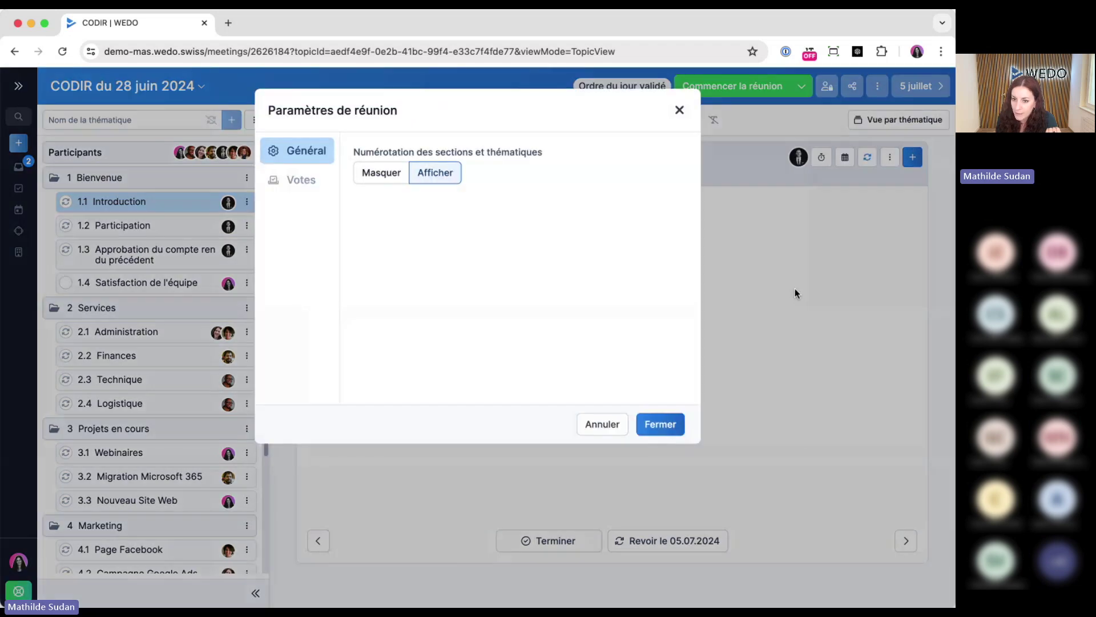
{"action": "left_click", "coordinate": [309, 190]}
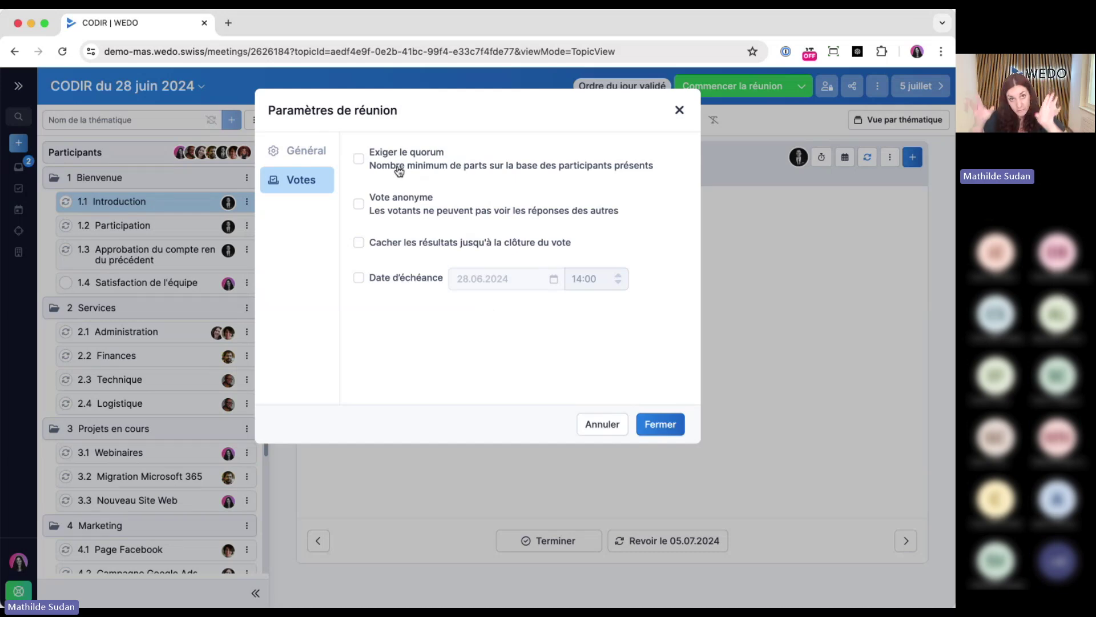
{"action": "left_click", "coordinate": [410, 165]}
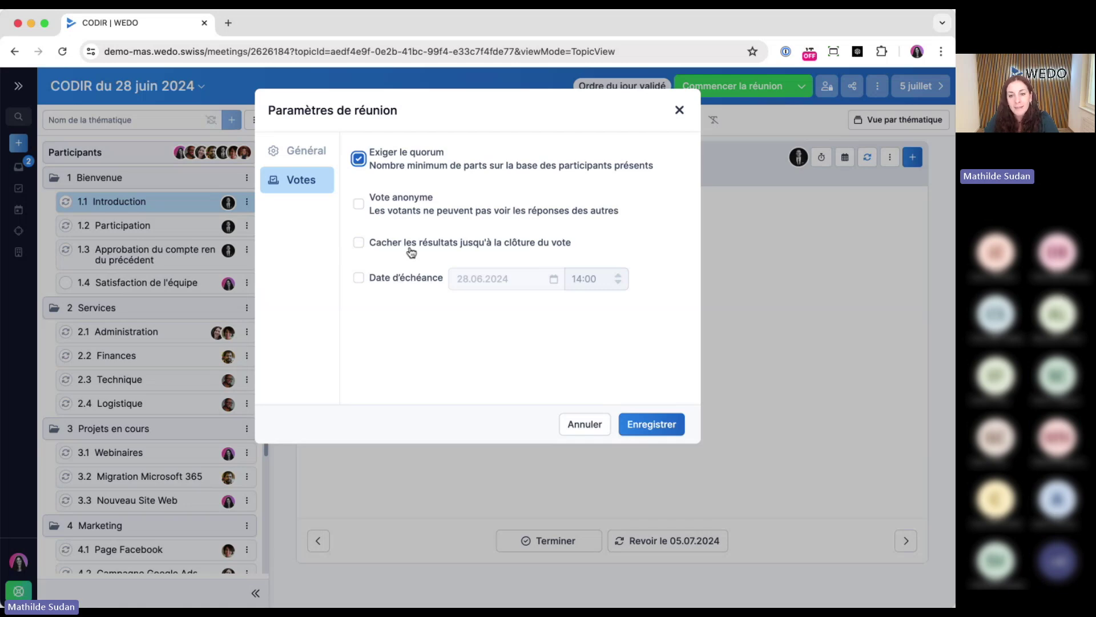
Set the votes' due date to 01.07.2024 at 14:00 and save the vote settings for this meeting only
{"action": "left_click", "coordinate": [380, 280]}
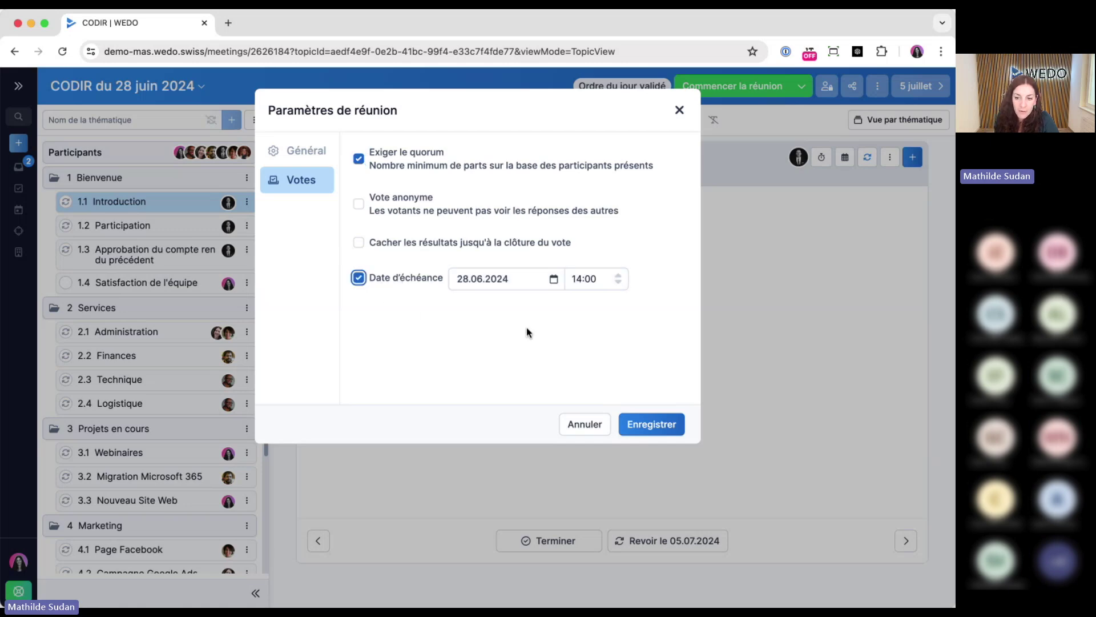
{"action": "left_click", "coordinate": [506, 287]}
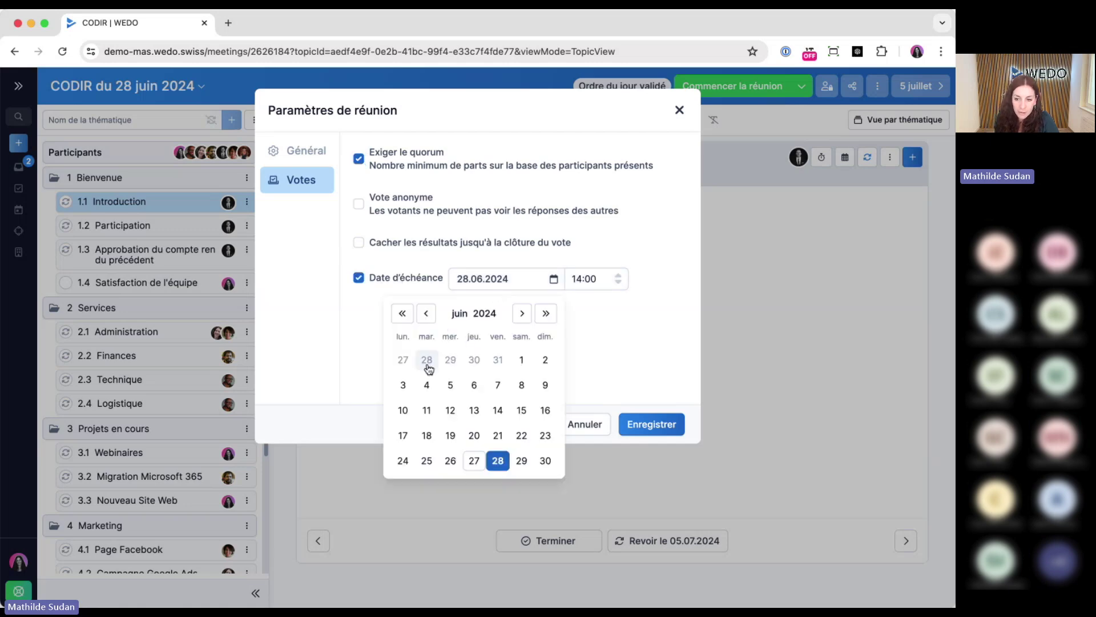
{"action": "left_click", "coordinate": [521, 312]}
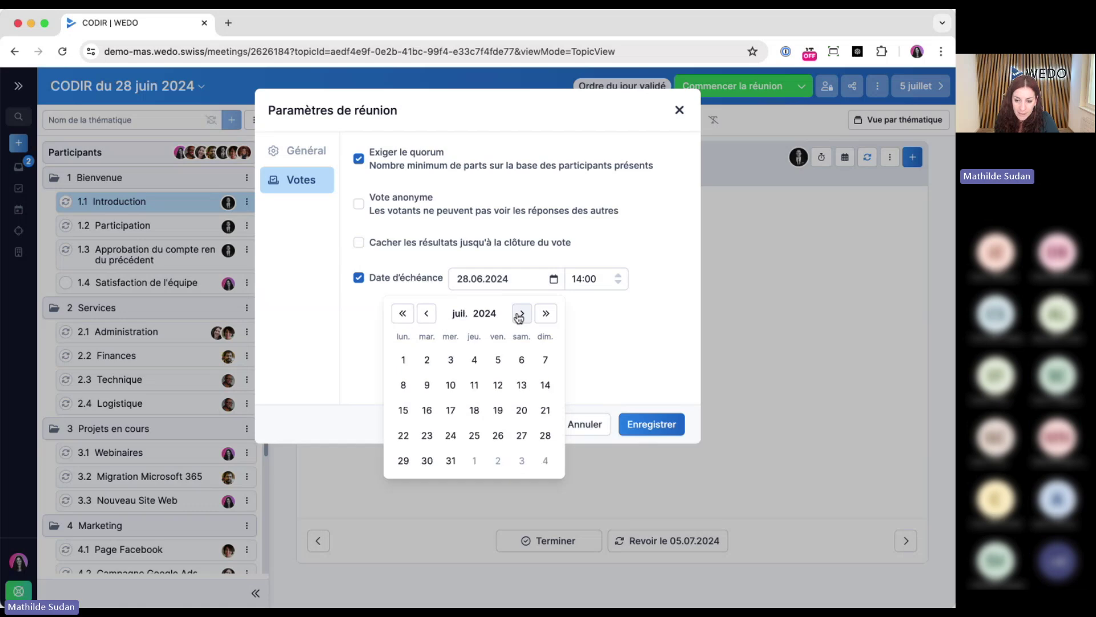
{"action": "left_click", "coordinate": [410, 359]}
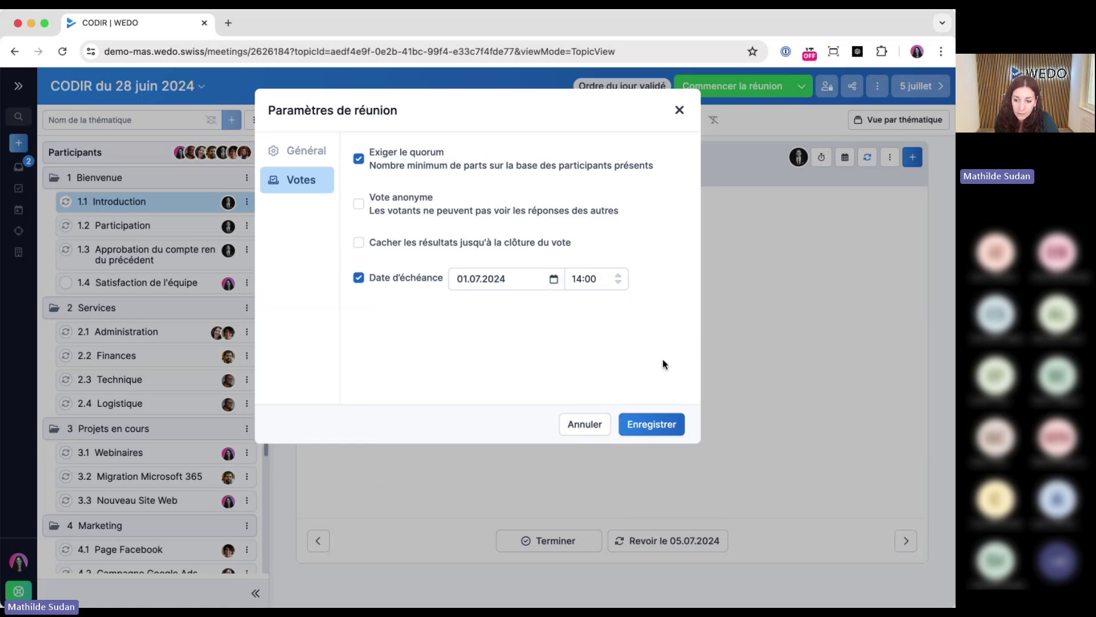
{"action": "left_click", "coordinate": [658, 426]}
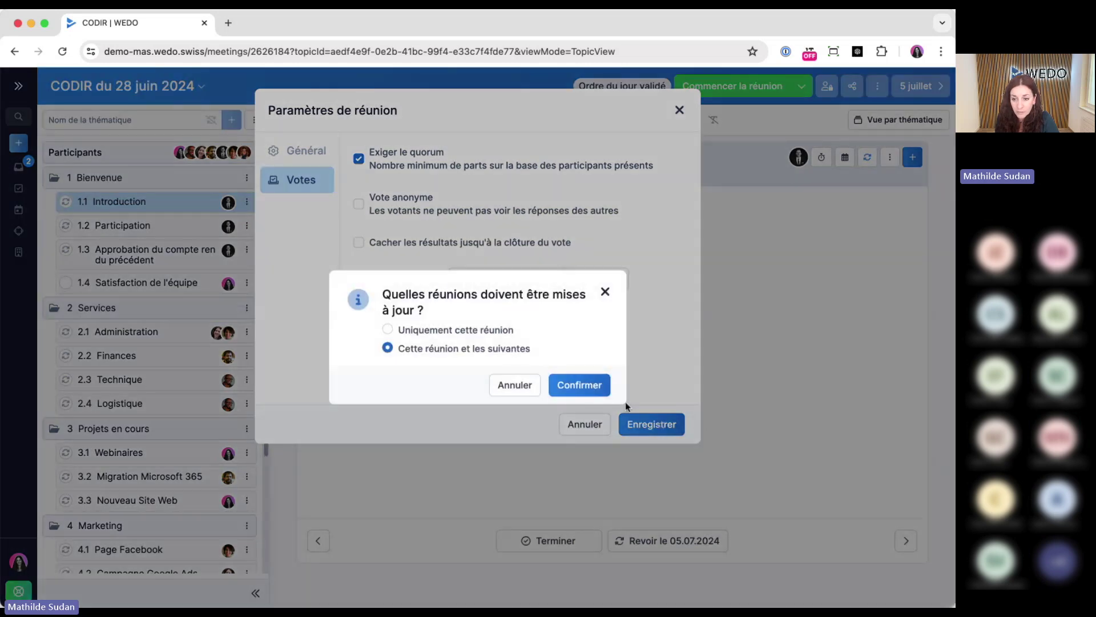
{"action": "left_click", "coordinate": [463, 330]}
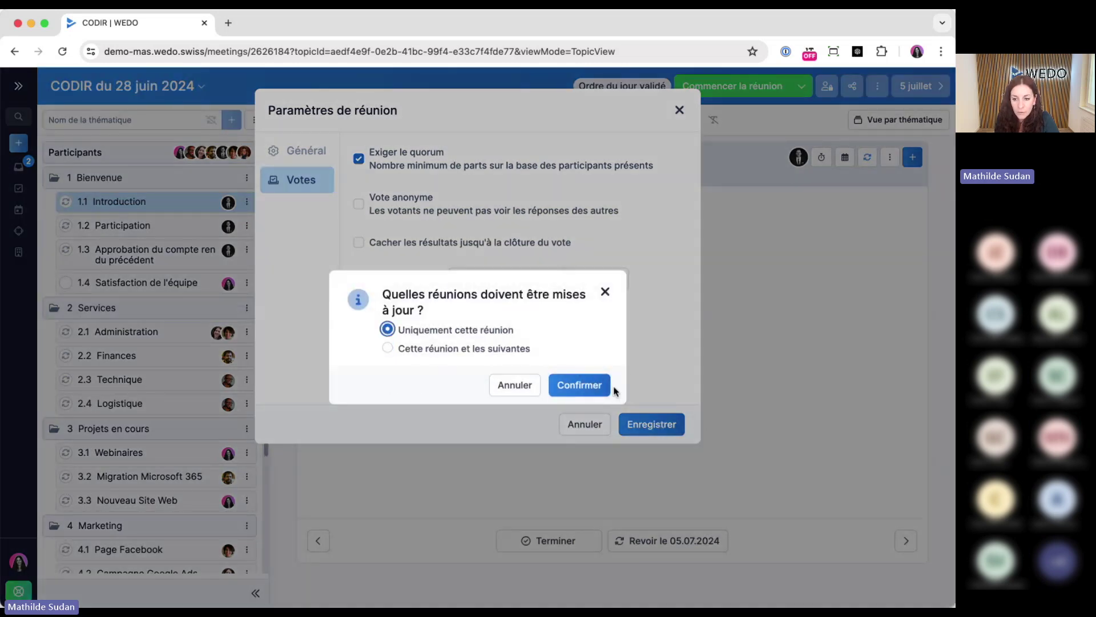
{"action": "left_click", "coordinate": [589, 387]}
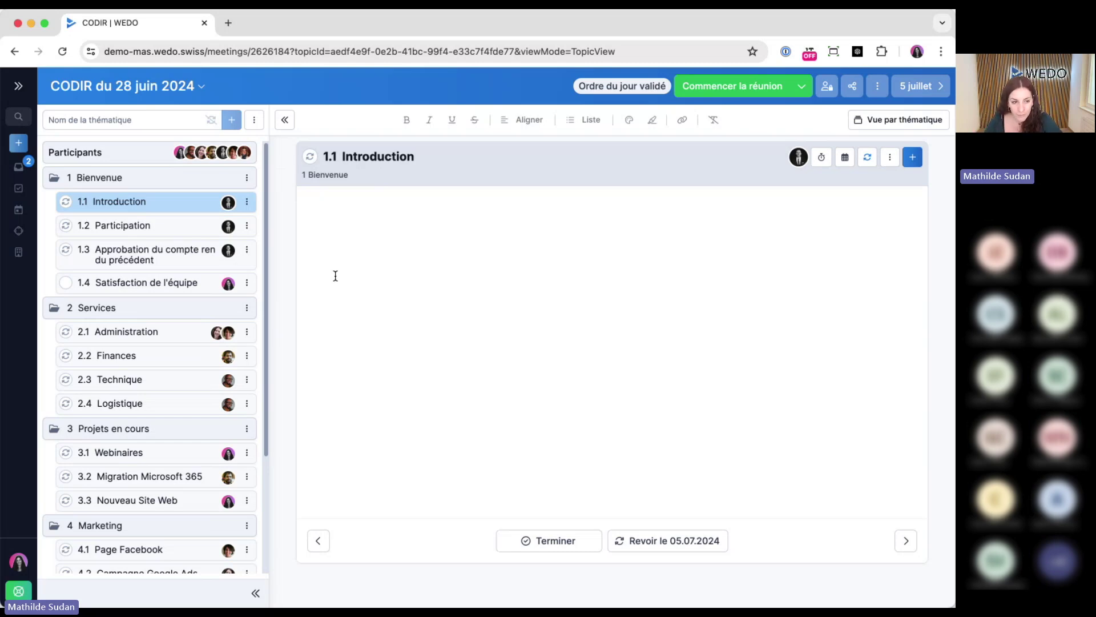
Check the vote deadline in topic 1.4 and in the inbox votes, and reopen the CODIR meeting from the Comité de direction workspace
{"action": "left_click", "coordinate": [212, 283]}
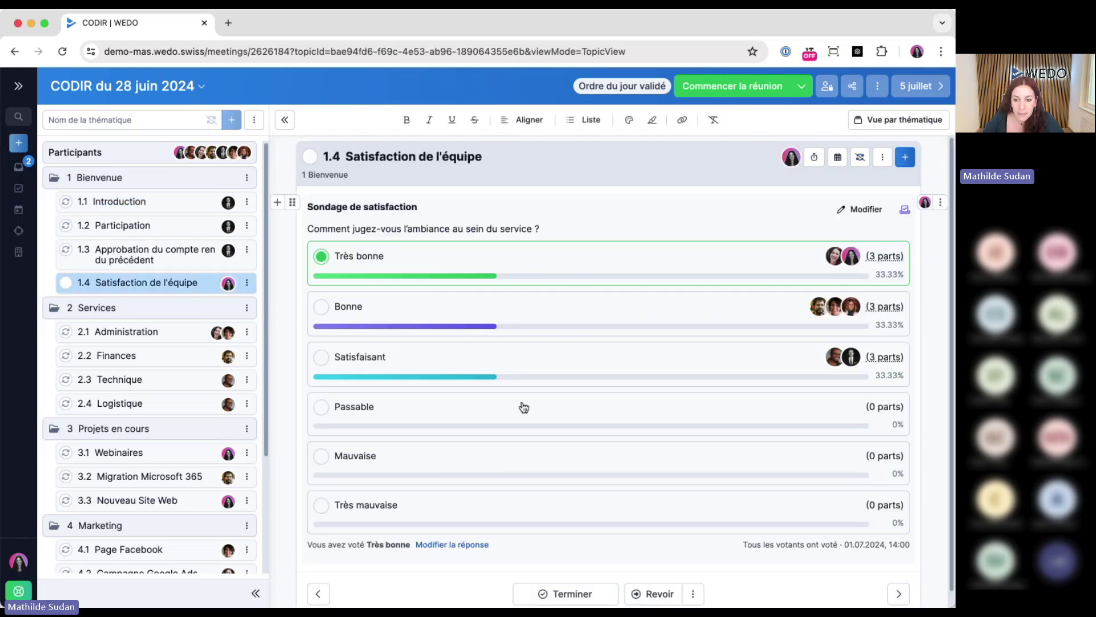
{"action": "left_click", "coordinate": [19, 166]}
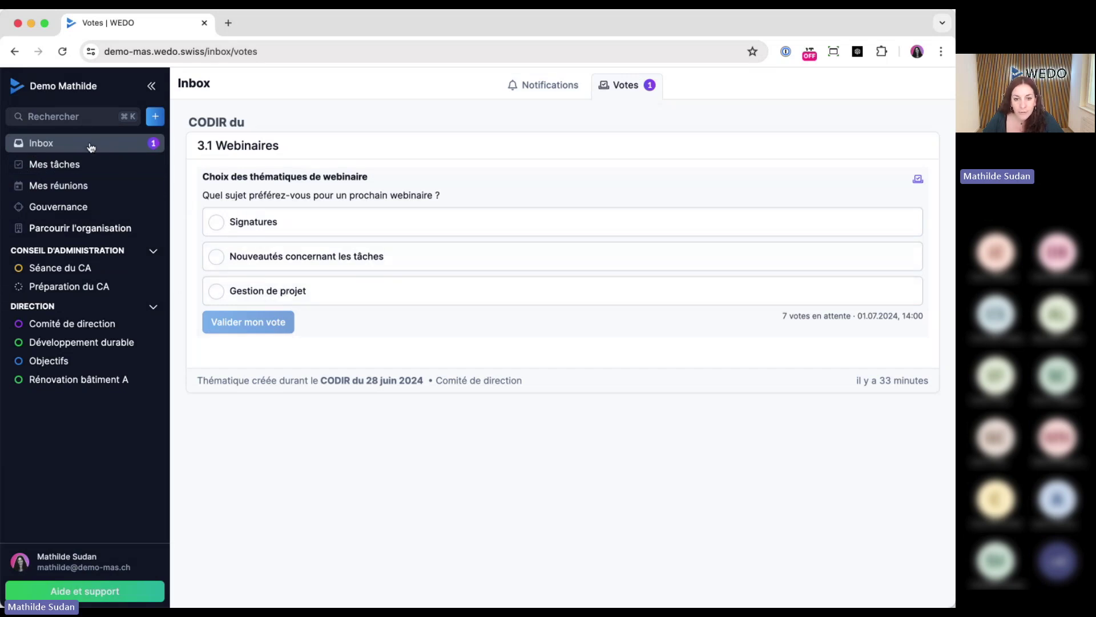
{"action": "left_click", "coordinate": [78, 325]}
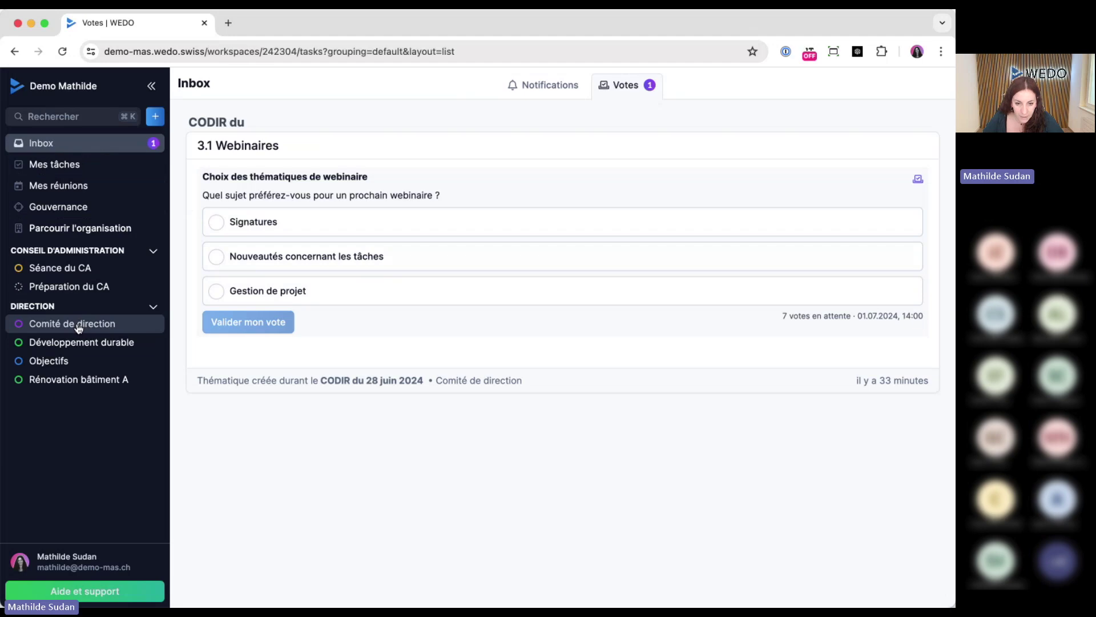
{"action": "left_click", "coordinate": [467, 91]}
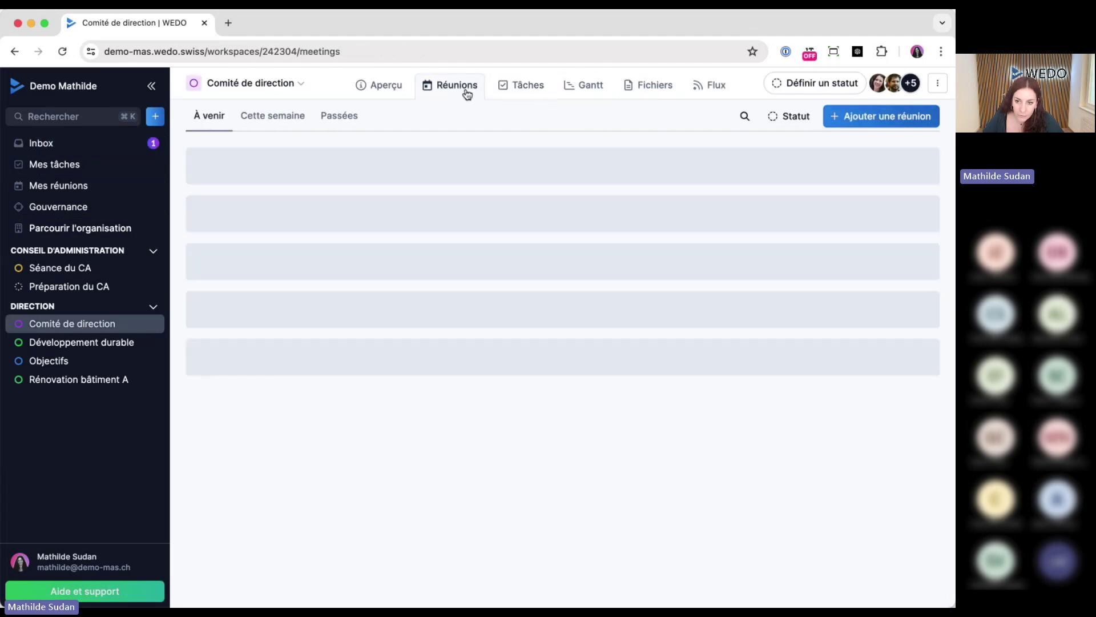
{"action": "left_click", "coordinate": [430, 170]}
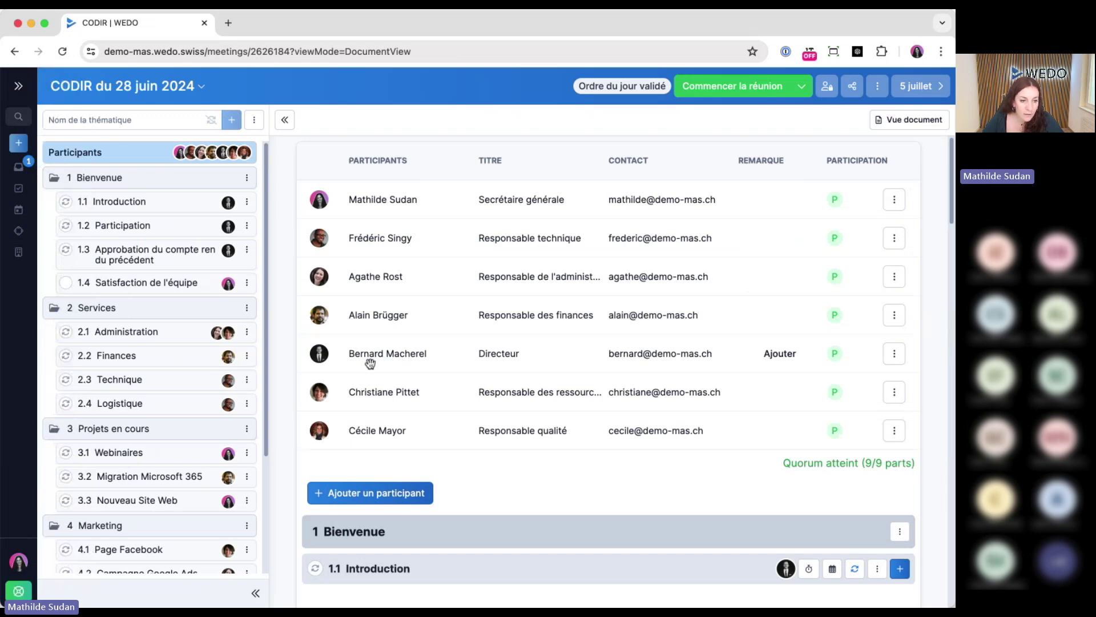
Review the votes and their deadlines throughout the meeting document, including the clarification comment on the circular vote
{"action": "scroll", "coordinate": [540, 366], "scroll_direction": "down", "scroll_amount": 2}
{"action": "scroll", "coordinate": [539, 367], "scroll_direction": "down", "scroll_amount": 10}
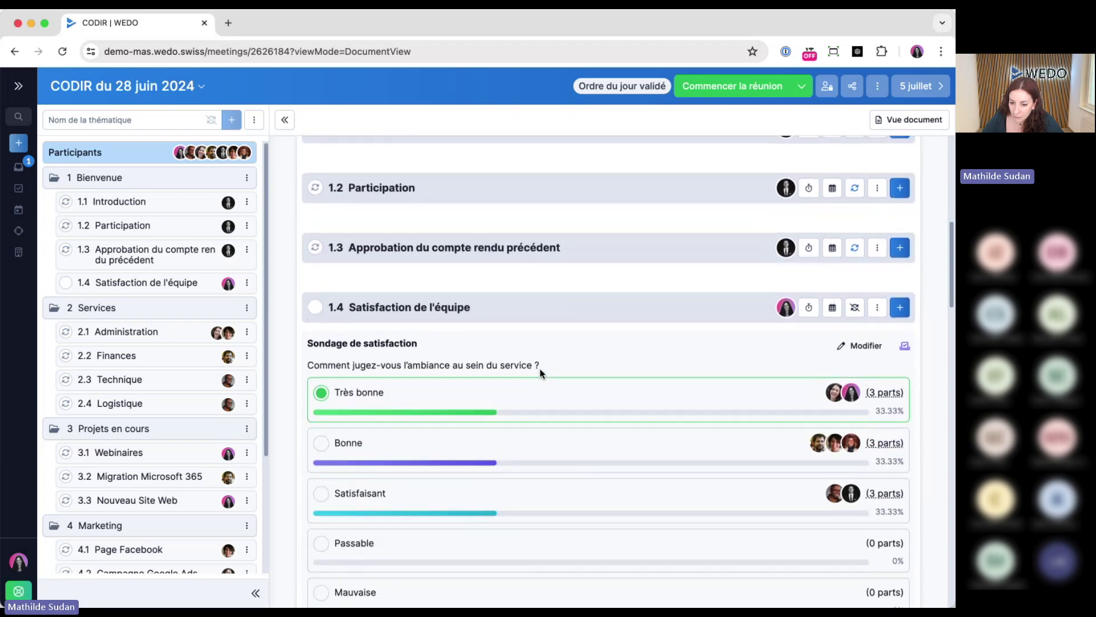
{"action": "scroll", "coordinate": [539, 368], "scroll_direction": "down", "scroll_amount": 15}
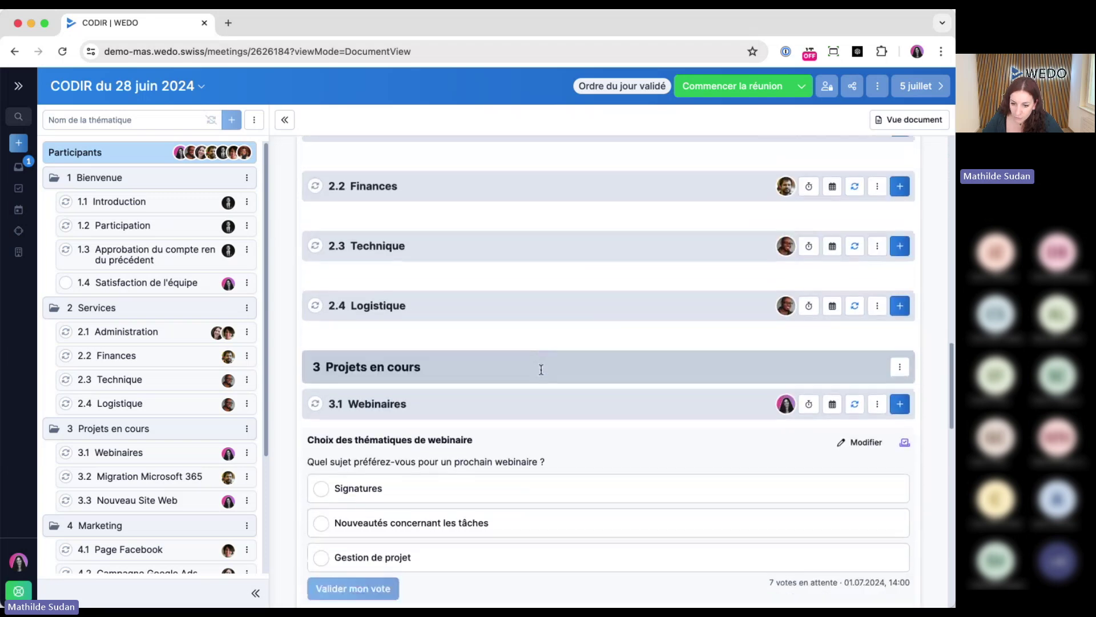
{"action": "scroll", "coordinate": [541, 369], "scroll_direction": "down", "scroll_amount": 14}
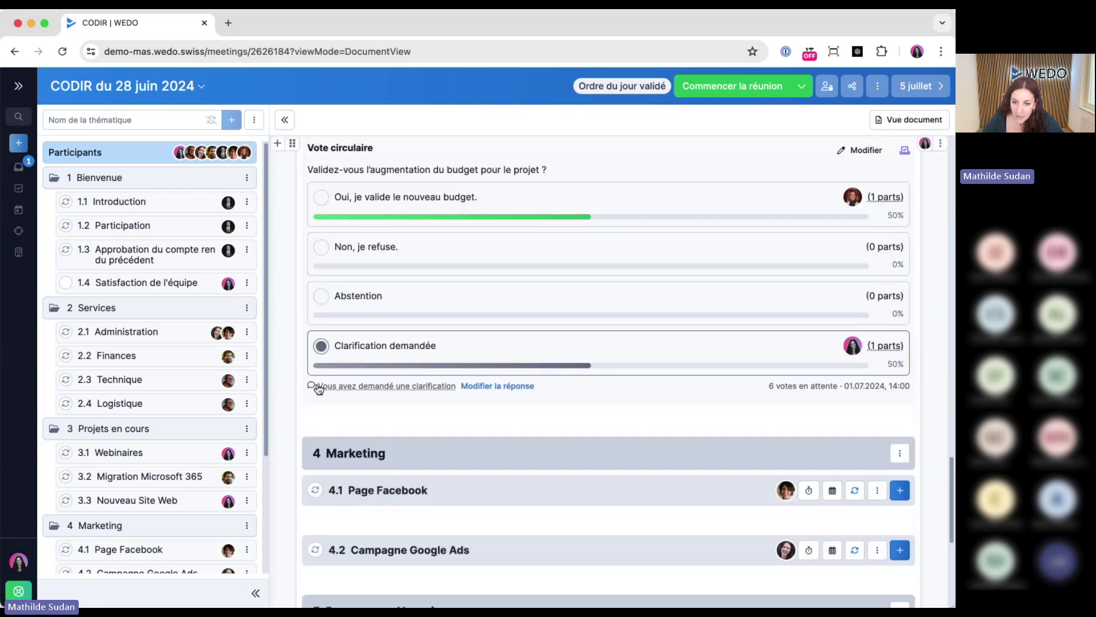
{"action": "mouse_move", "coordinate": [352, 387]}
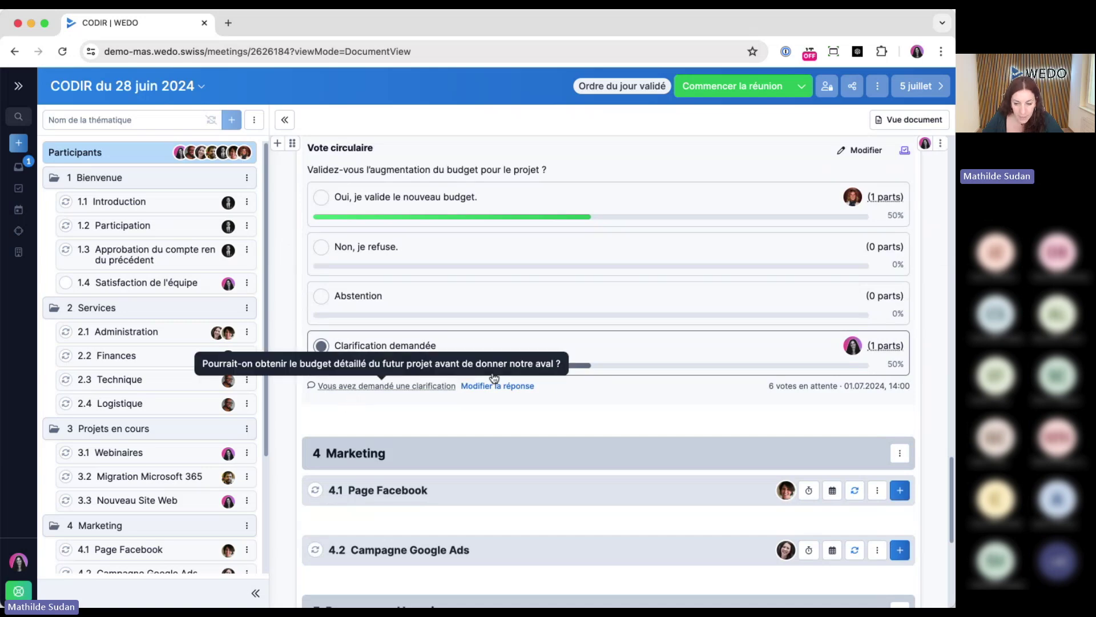
{"action": "scroll", "coordinate": [685, 337], "scroll_direction": "up", "scroll_amount": 20}
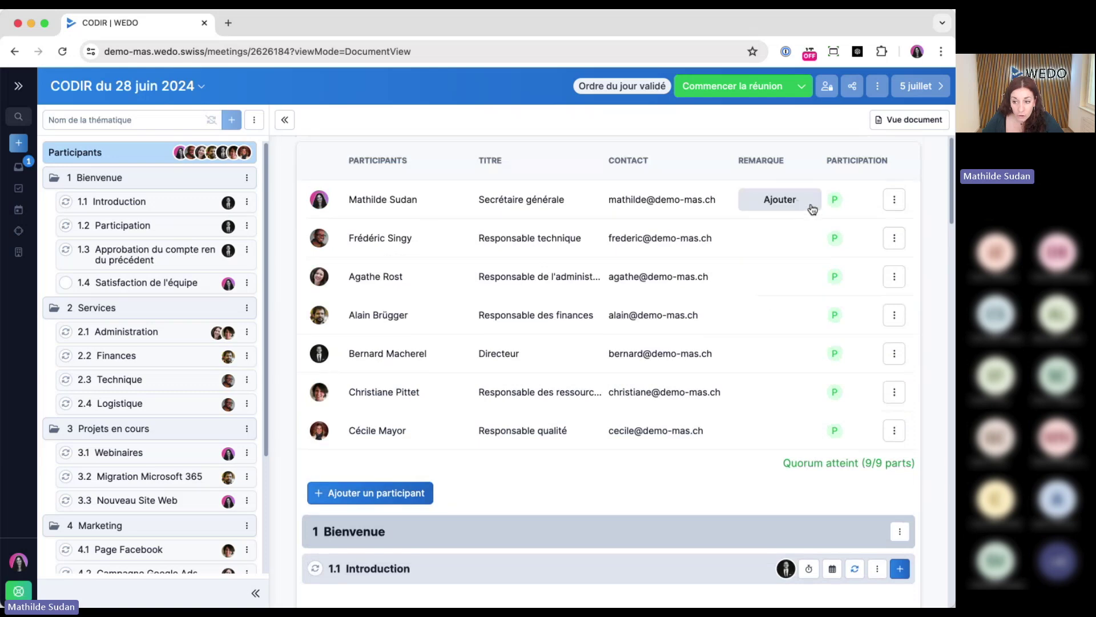
Start the CODIR meeting and mark the technical manager as absent in the participants list
{"action": "left_click", "coordinate": [755, 94]}
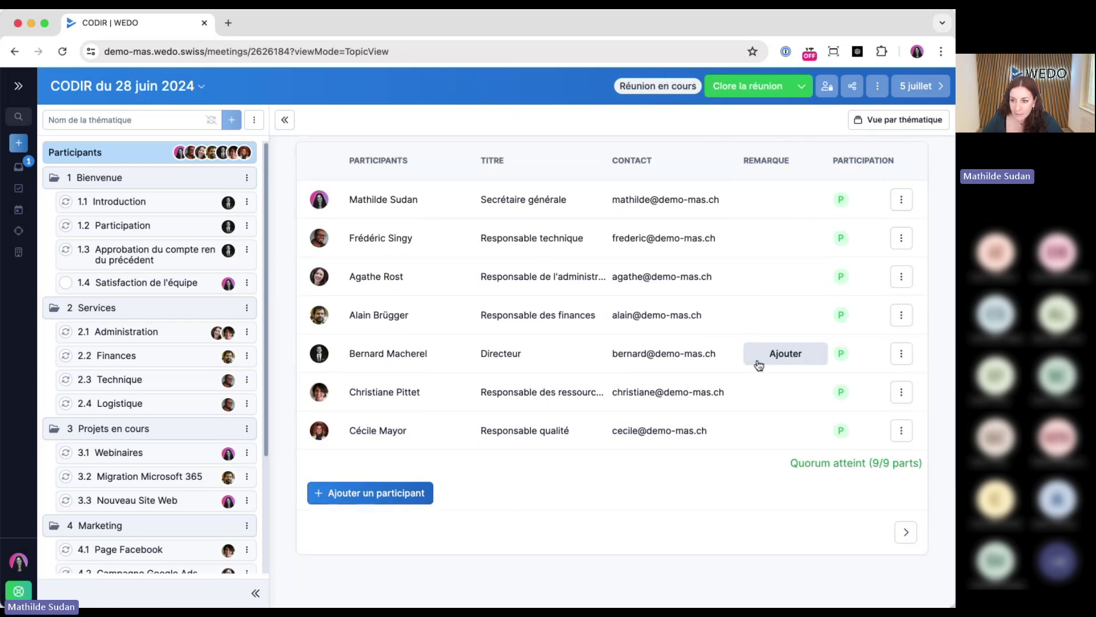
{"action": "left_click", "coordinate": [837, 198]}
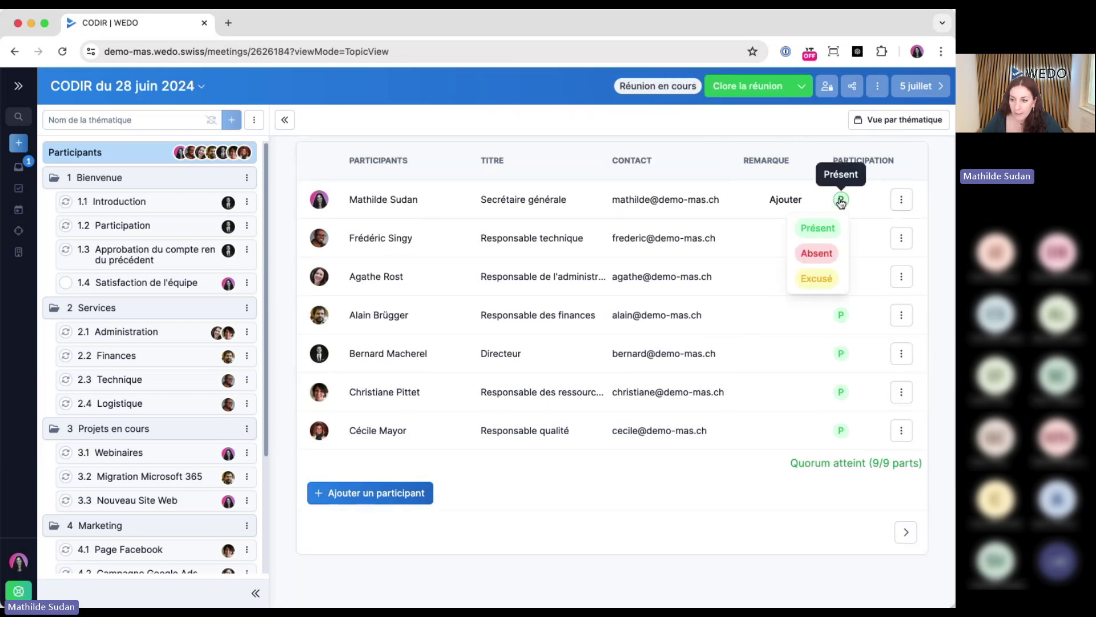
{"action": "left_click", "coordinate": [821, 195]}
{"action": "left_click", "coordinate": [840, 238]}
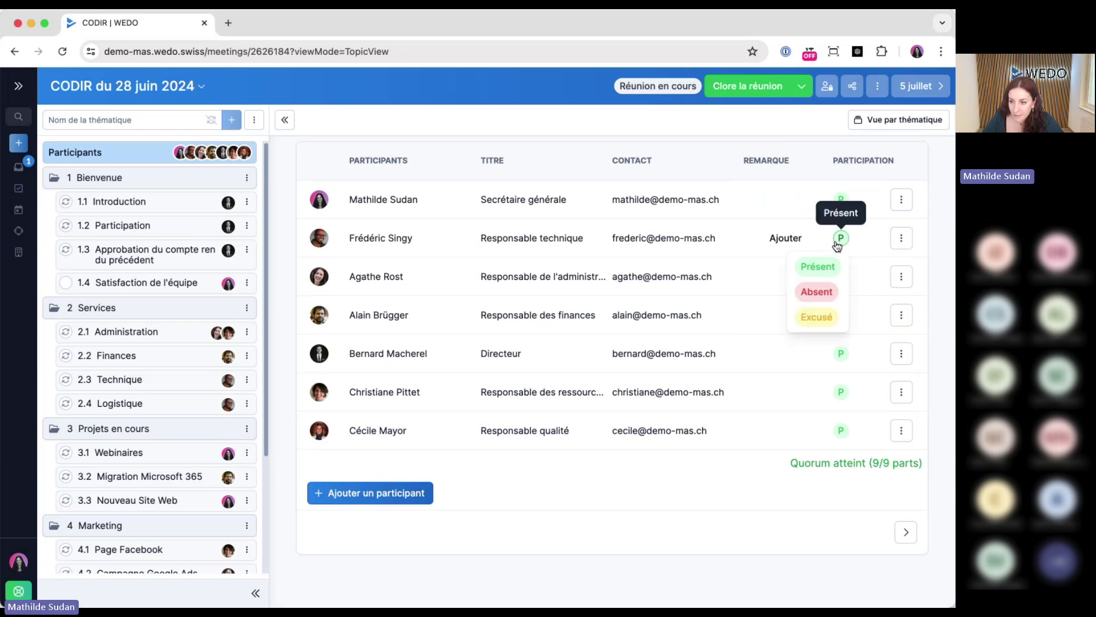
{"action": "left_click", "coordinate": [820, 299]}
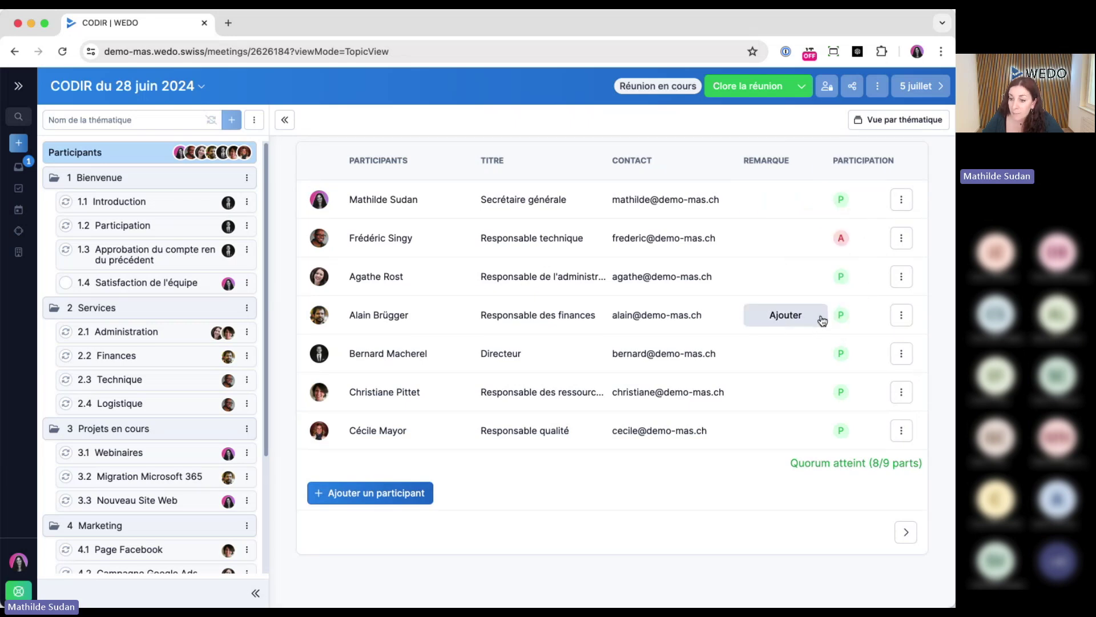
Mark the director and the administration manager as absent and check the quorum status below the participants list
{"action": "left_click", "coordinate": [842, 354]}
{"action": "left_click", "coordinate": [813, 405]}
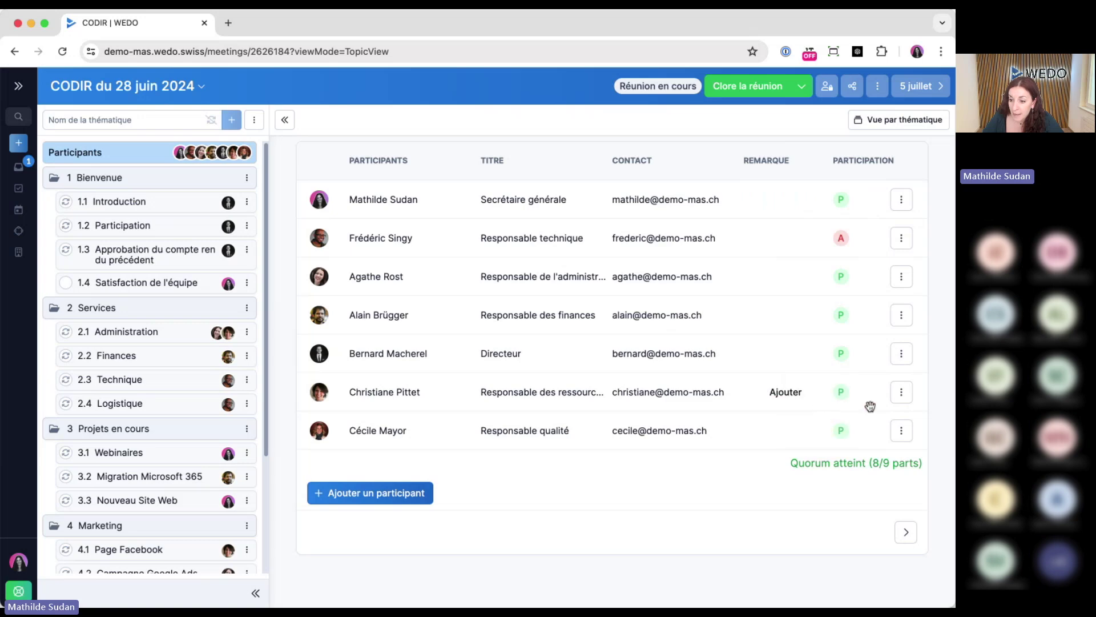
{"action": "left_click", "coordinate": [839, 278]}
{"action": "left_click", "coordinate": [817, 330]}
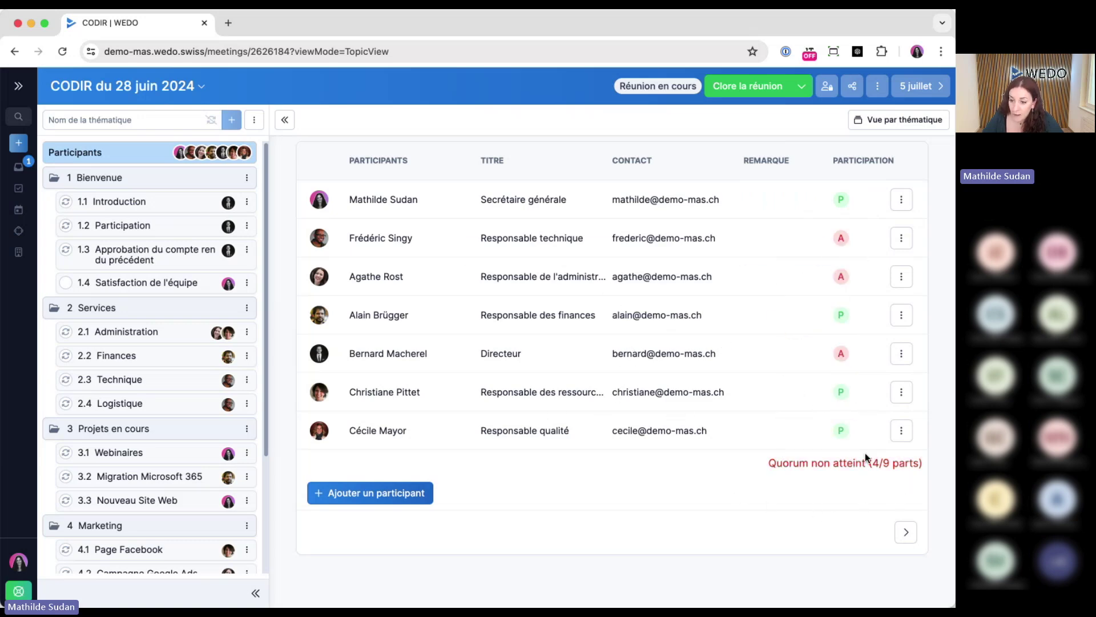
{"action": "left_click_drag", "start_coordinate": [767, 466], "coordinate": [927, 471]}
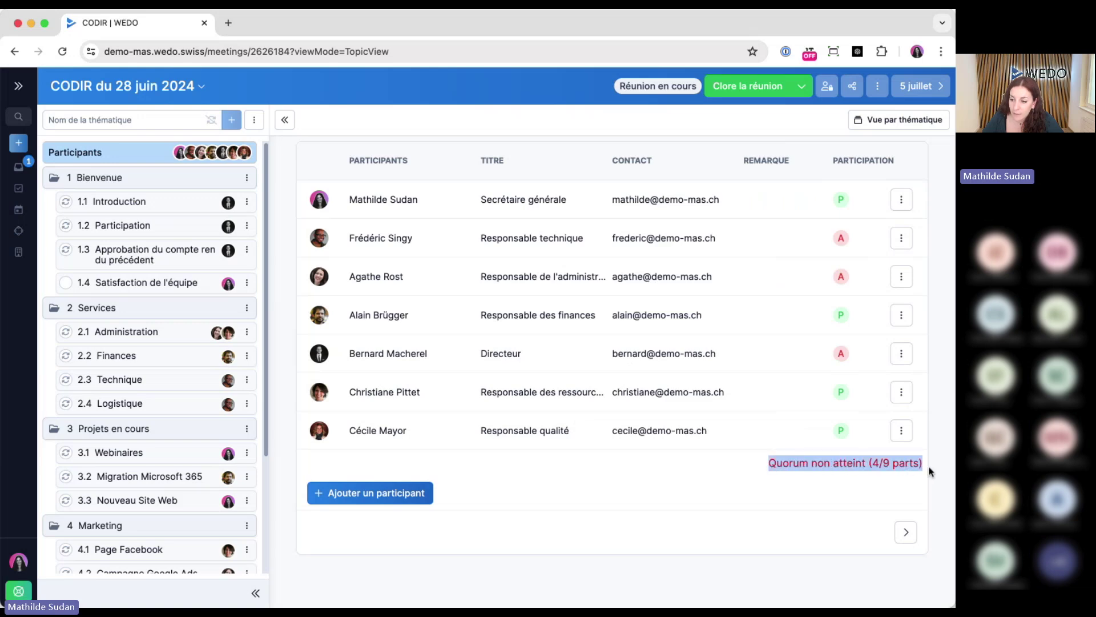
Go to topic 1.4 Satisfaction de l'équipe and open its satisfaction survey for editing
{"action": "left_click", "coordinate": [848, 493]}
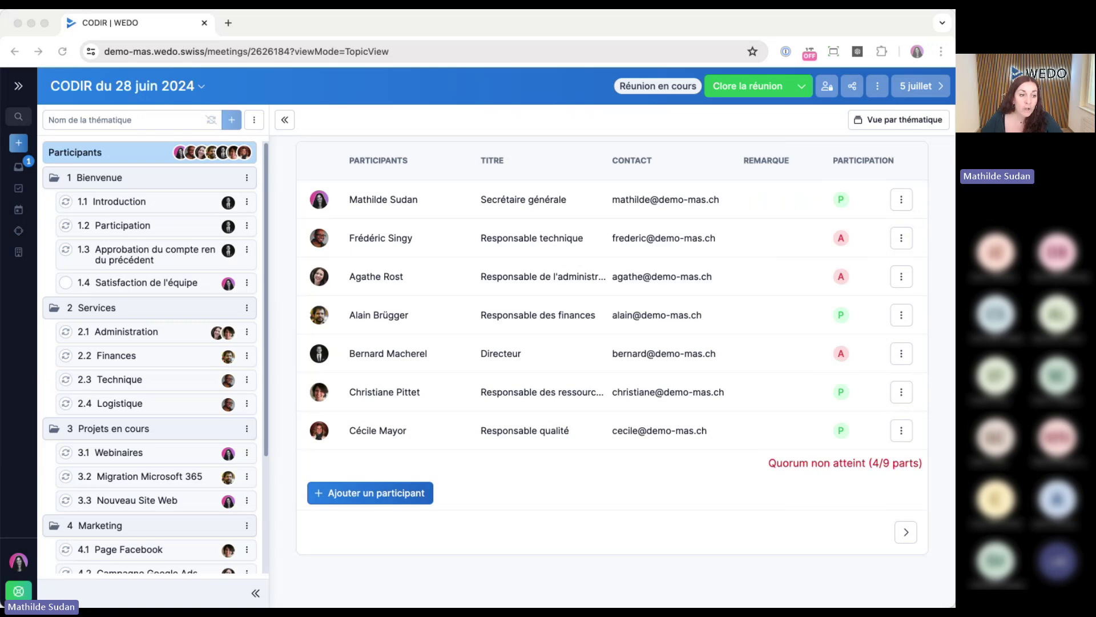
{"action": "left_click", "coordinate": [18, 231]}
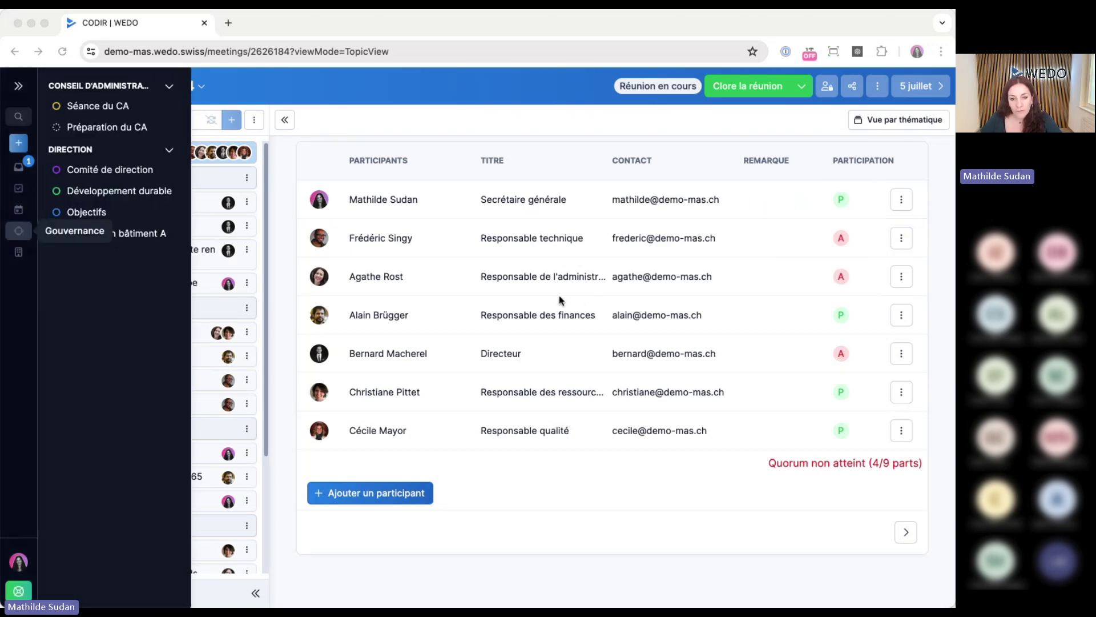
{"action": "left_click", "coordinate": [208, 286]}
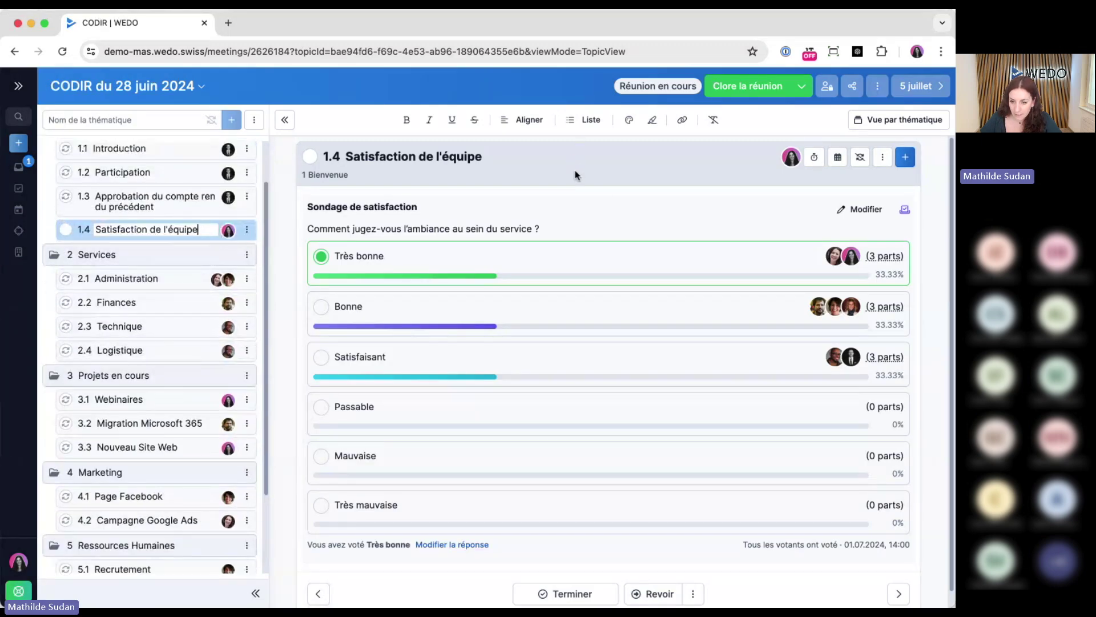
{"action": "left_click", "coordinate": [866, 210]}
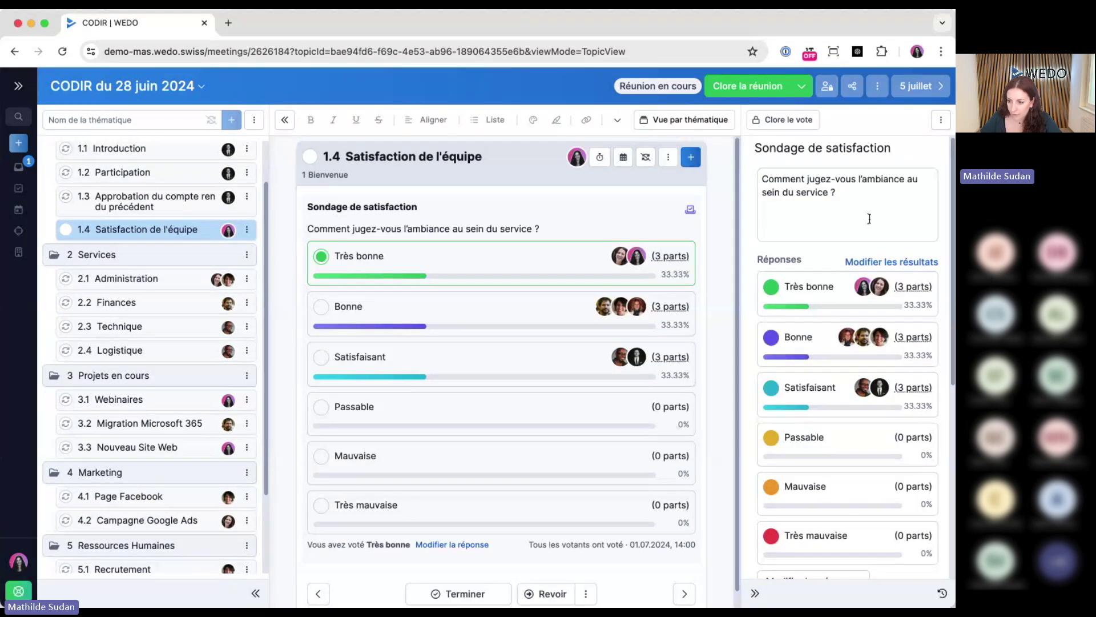
Review each voter's recorded response in the satisfaction survey, along with its options, voters and quorum status
{"action": "left_click", "coordinate": [891, 262]}
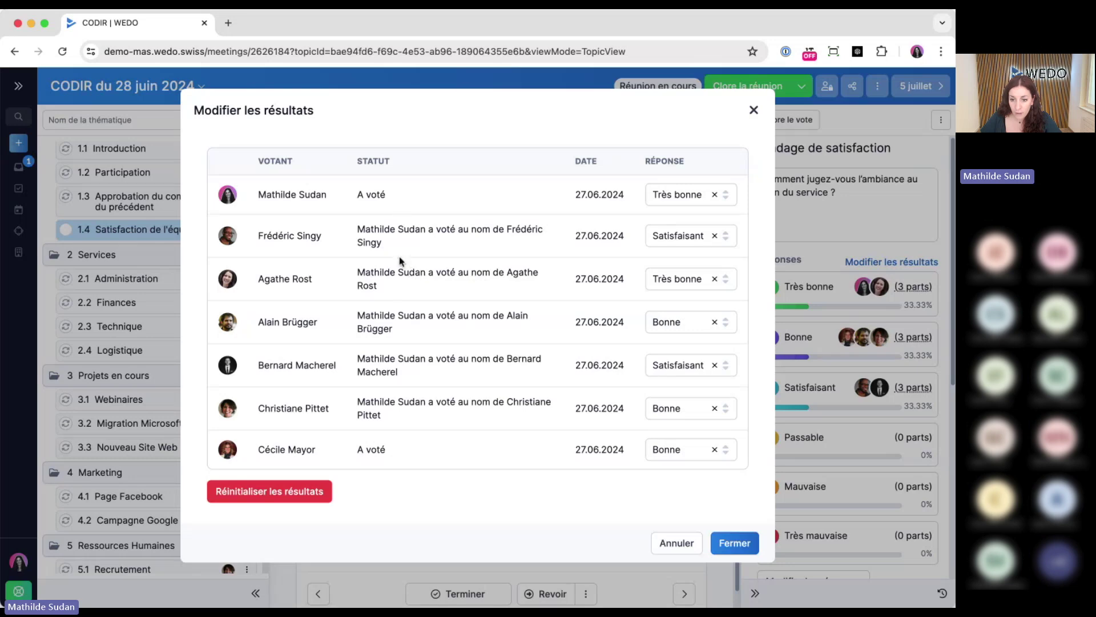
{"action": "left_click", "coordinate": [737, 544]}
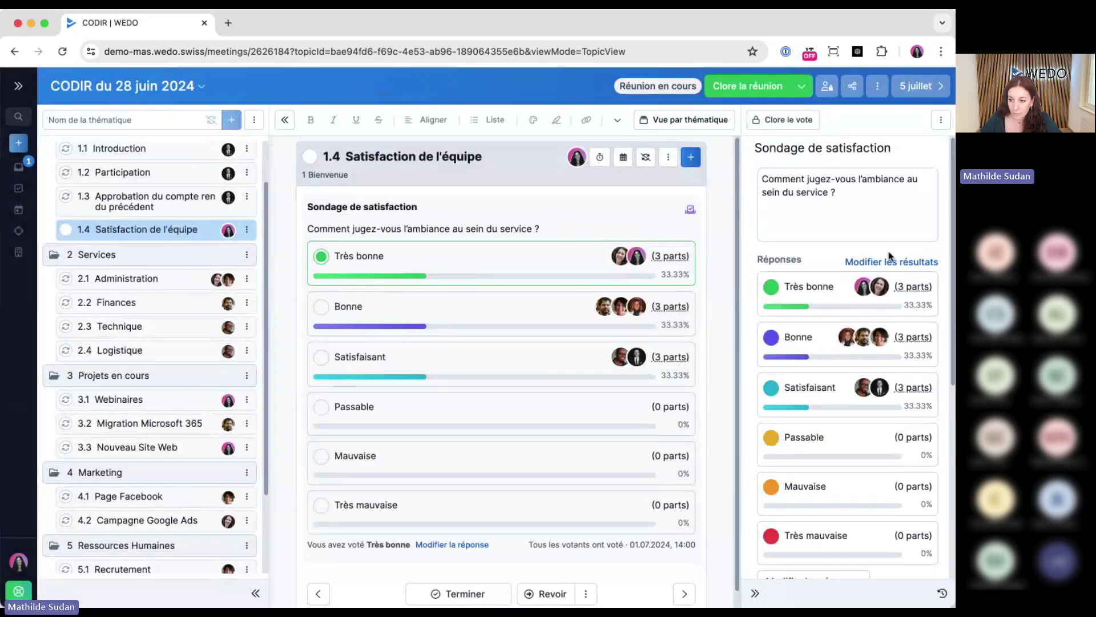
{"action": "scroll", "coordinate": [839, 354], "scroll_direction": "down", "scroll_amount": 5}
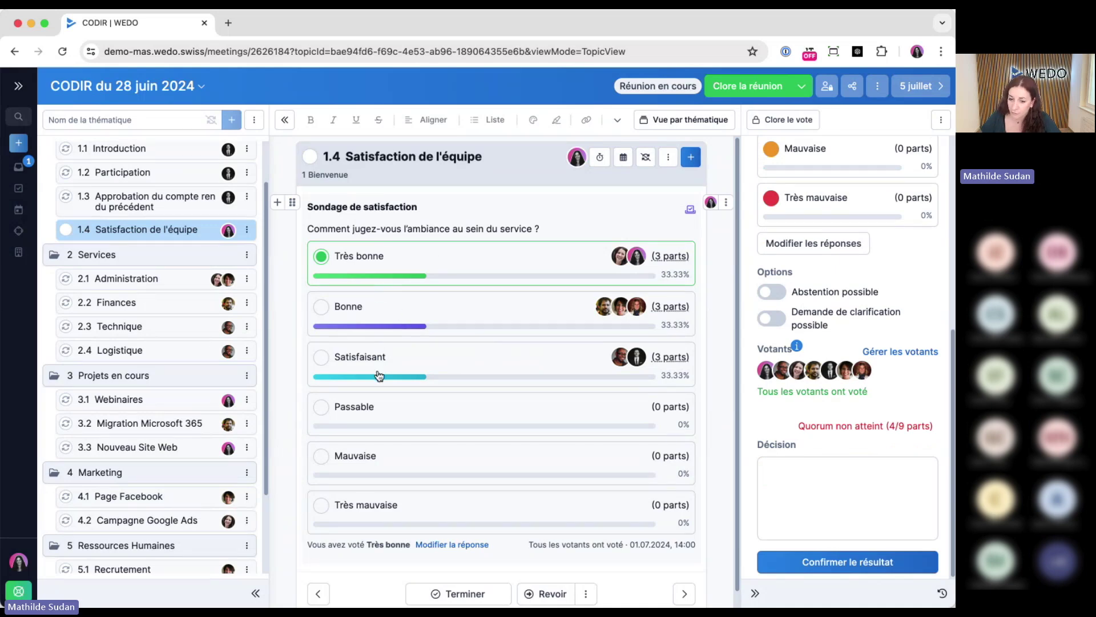
{"action": "scroll", "coordinate": [772, 303], "scroll_direction": "up", "scroll_amount": 3}
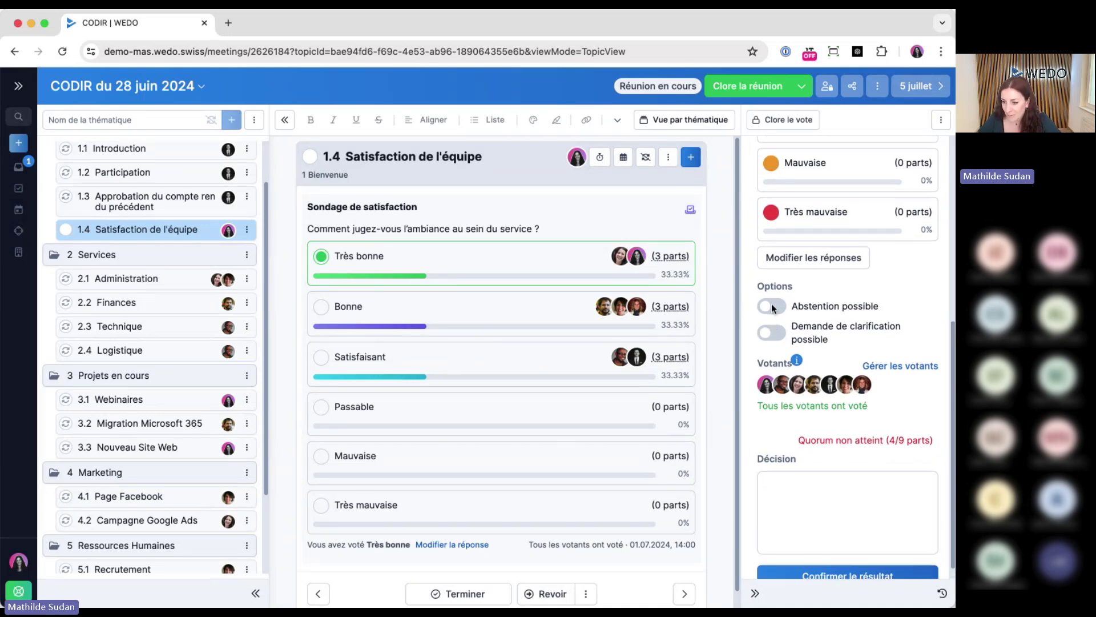
{"action": "scroll", "coordinate": [889, 184], "scroll_direction": "up", "scroll_amount": 5}
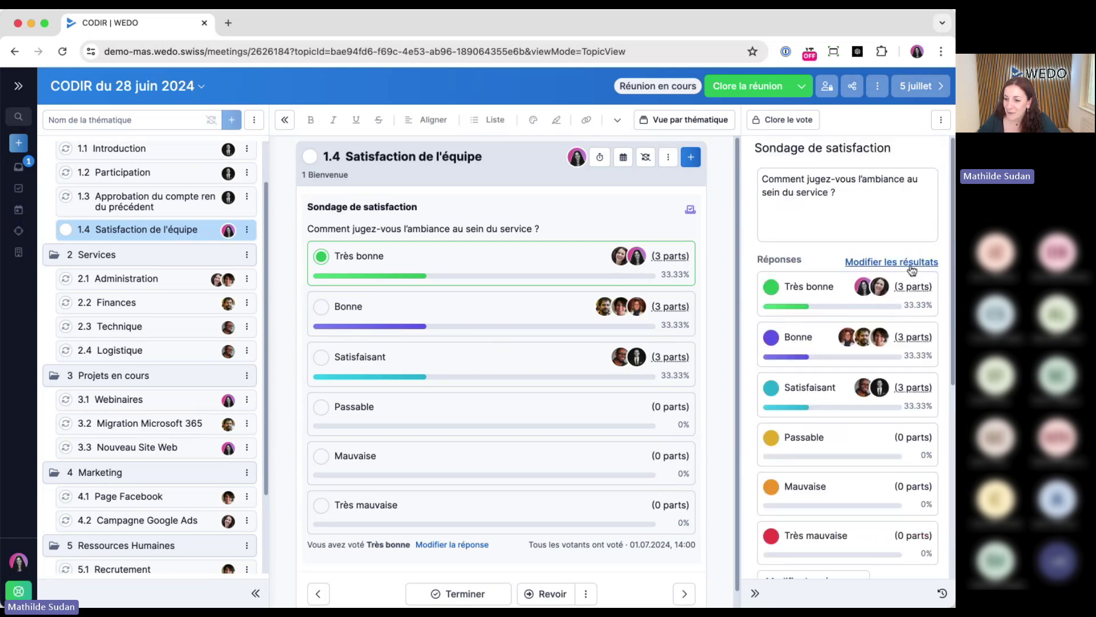
Change the technical manager's response in the satisfaction survey results to Passable and save the change
{"action": "left_click", "coordinate": [912, 264]}
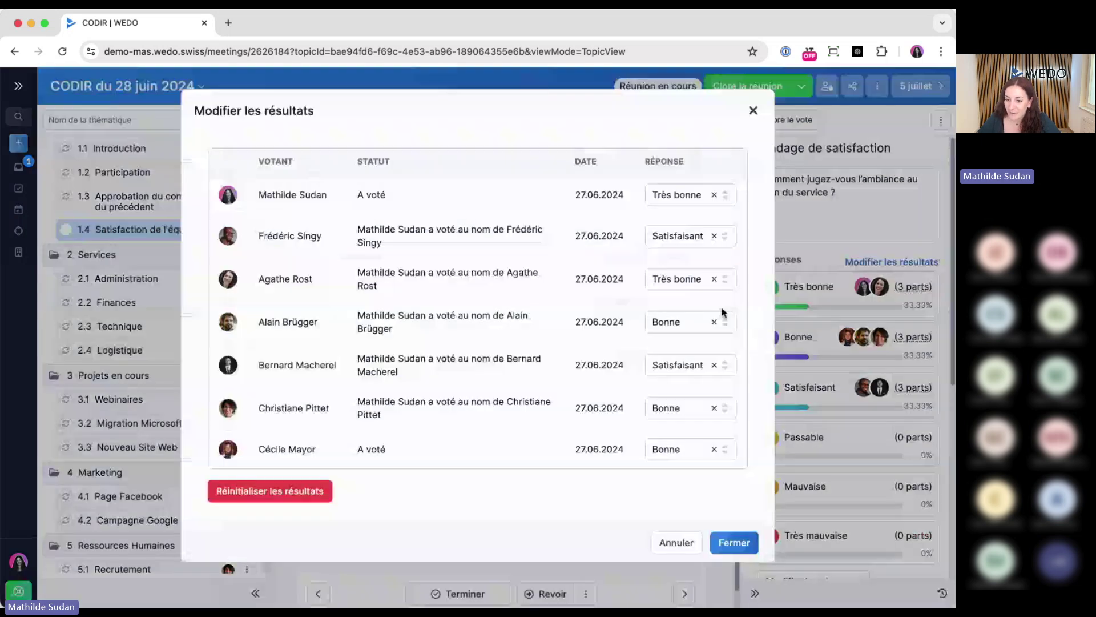
{"action": "left_click", "coordinate": [684, 236]}
{"action": "left_click", "coordinate": [682, 349]}
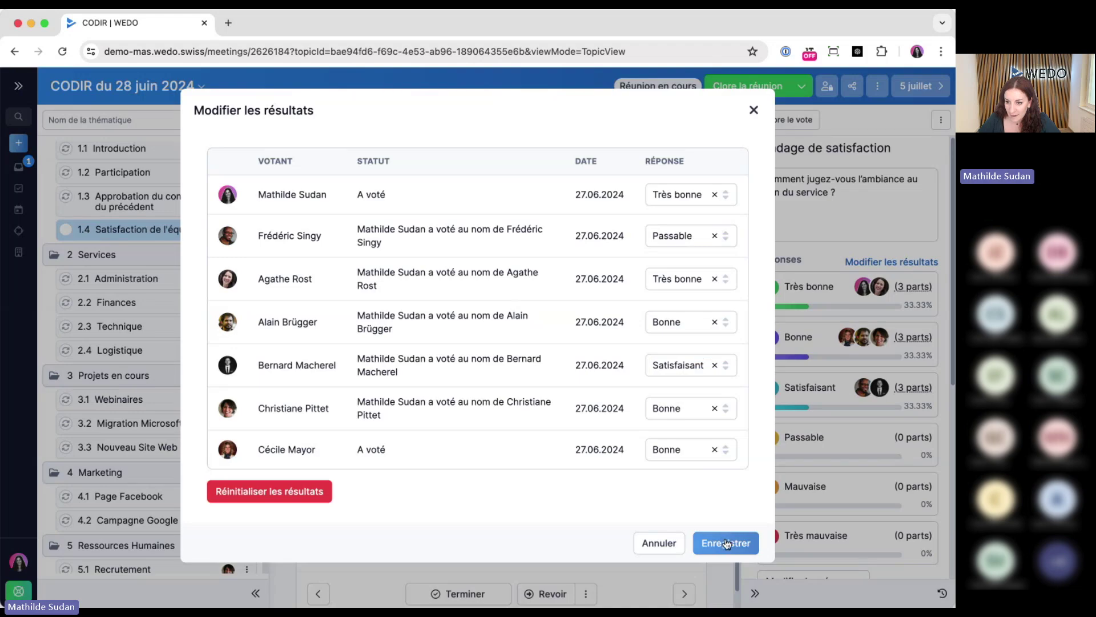
{"action": "left_click", "coordinate": [726, 543]}
{"action": "left_click", "coordinate": [579, 369]}
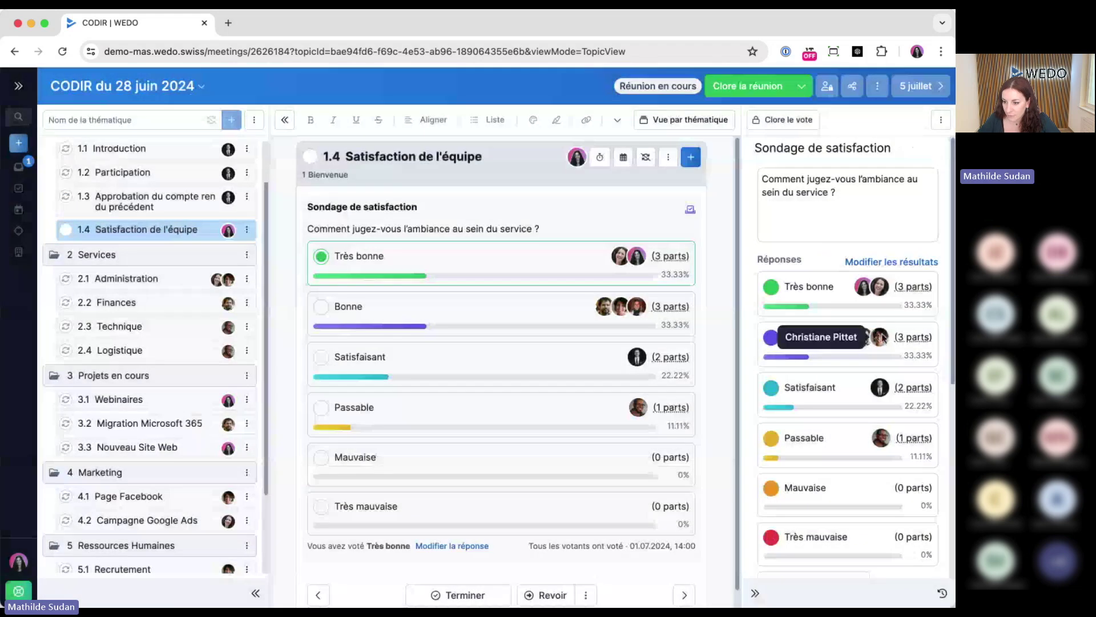
Change the general secretary's response in the satisfaction survey results to Bonne and save the change
{"action": "left_click", "coordinate": [886, 261]}
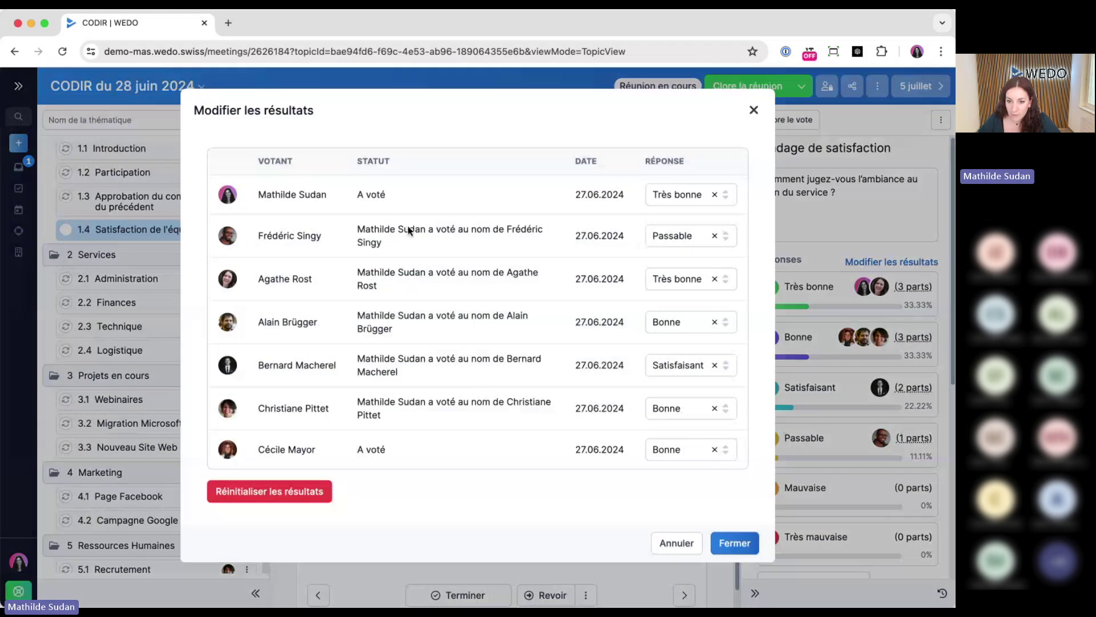
{"action": "left_click", "coordinate": [692, 193]}
{"action": "left_click", "coordinate": [672, 257]}
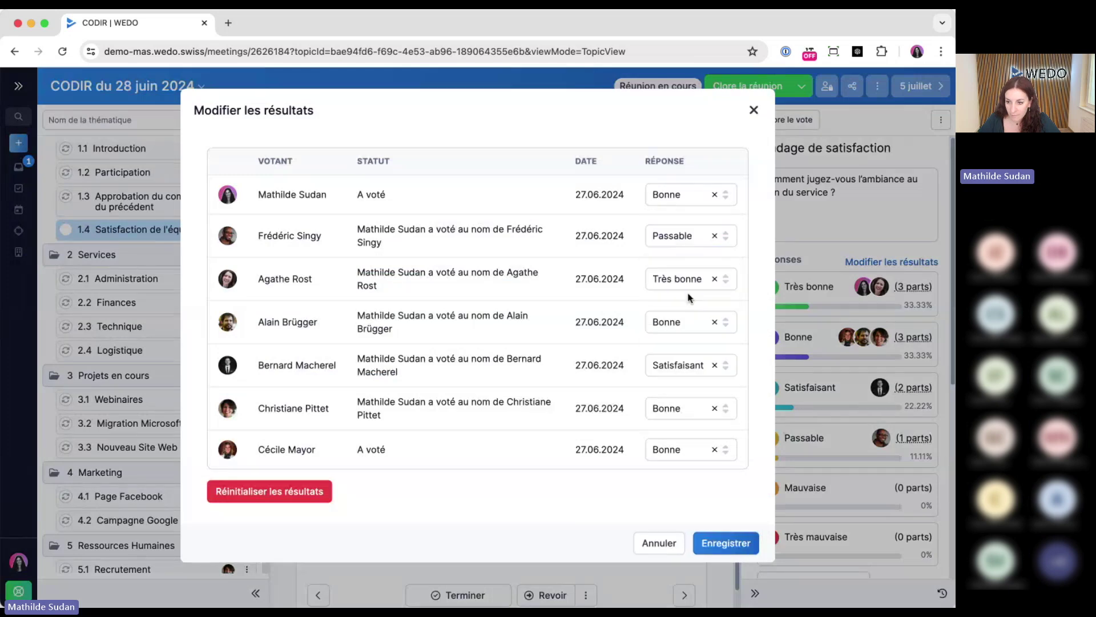
{"action": "left_click", "coordinate": [749, 543]}
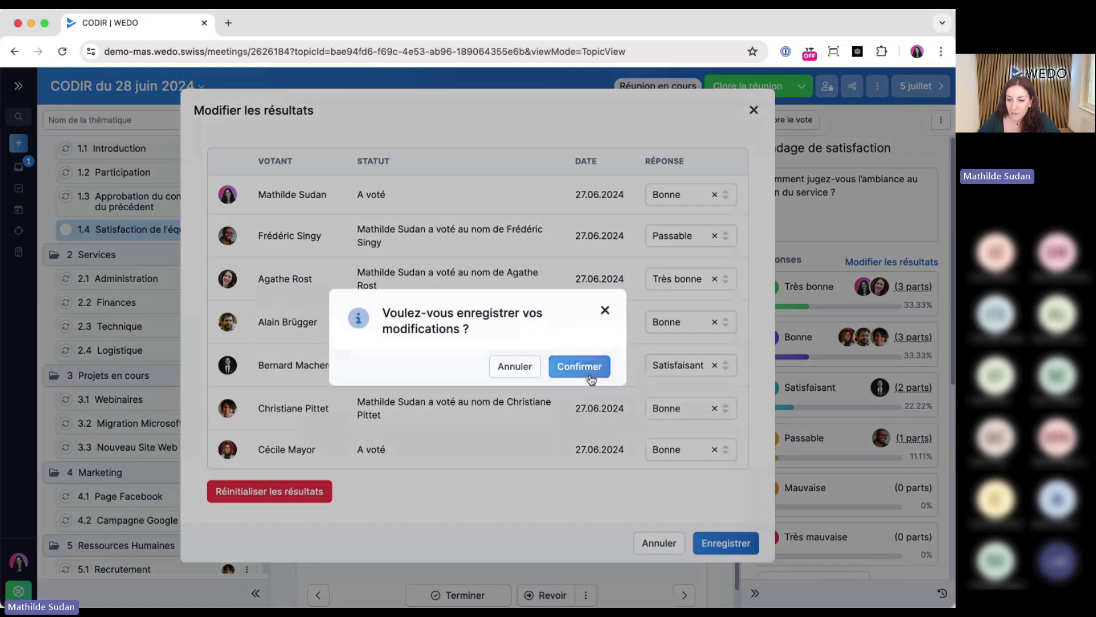
{"action": "left_click", "coordinate": [579, 366]}
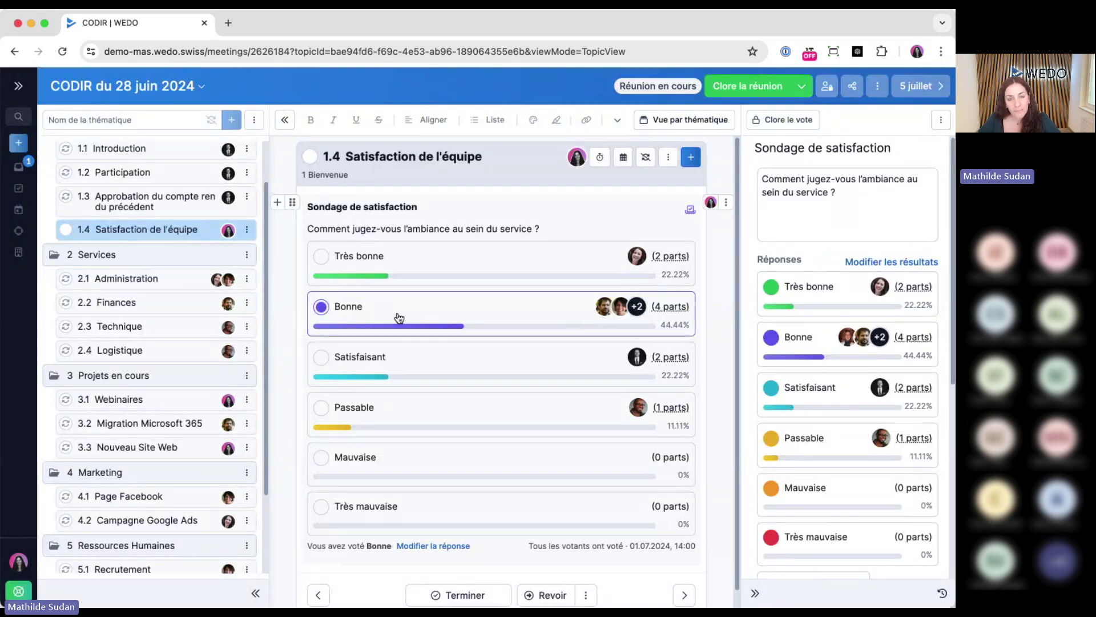
Enter the satisfaction survey's decision: "L'équipe décide que l'ambiance au sein du service est bonne, 44.44% des votes."
{"action": "scroll", "coordinate": [856, 354], "scroll_direction": "down", "scroll_amount": 5}
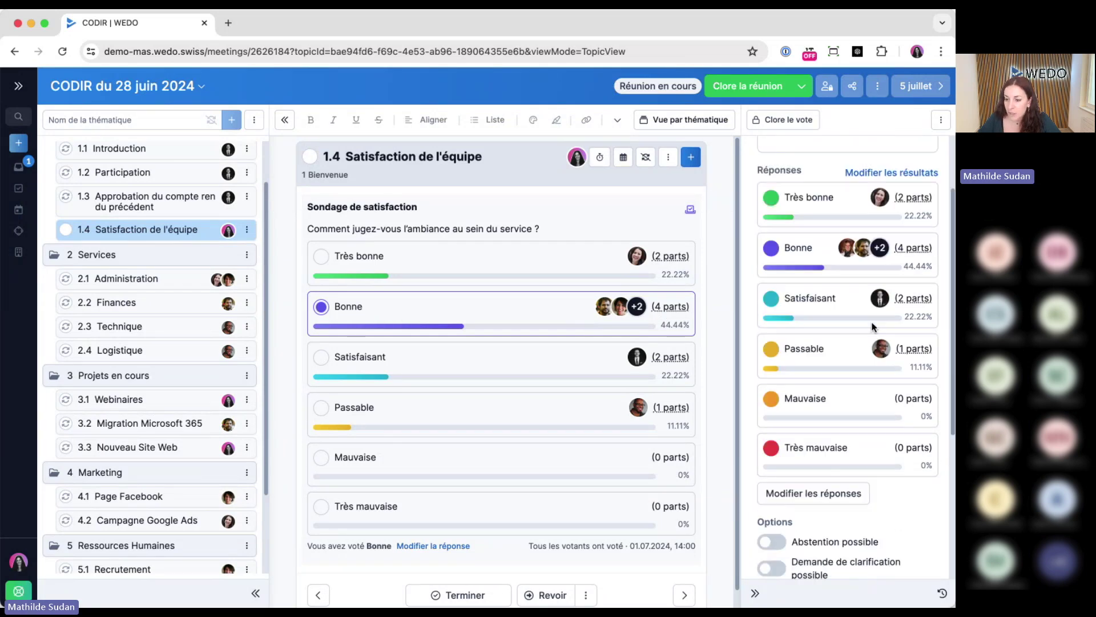
{"action": "scroll", "coordinate": [859, 371], "scroll_direction": "down", "scroll_amount": 4}
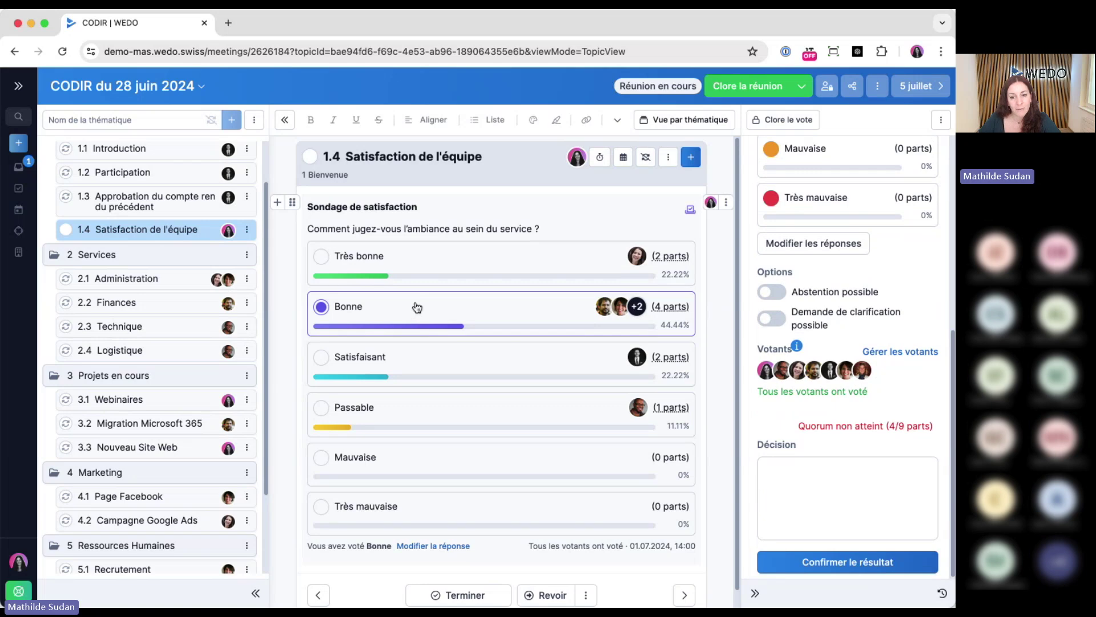
{"action": "left_click", "coordinate": [826, 494]}
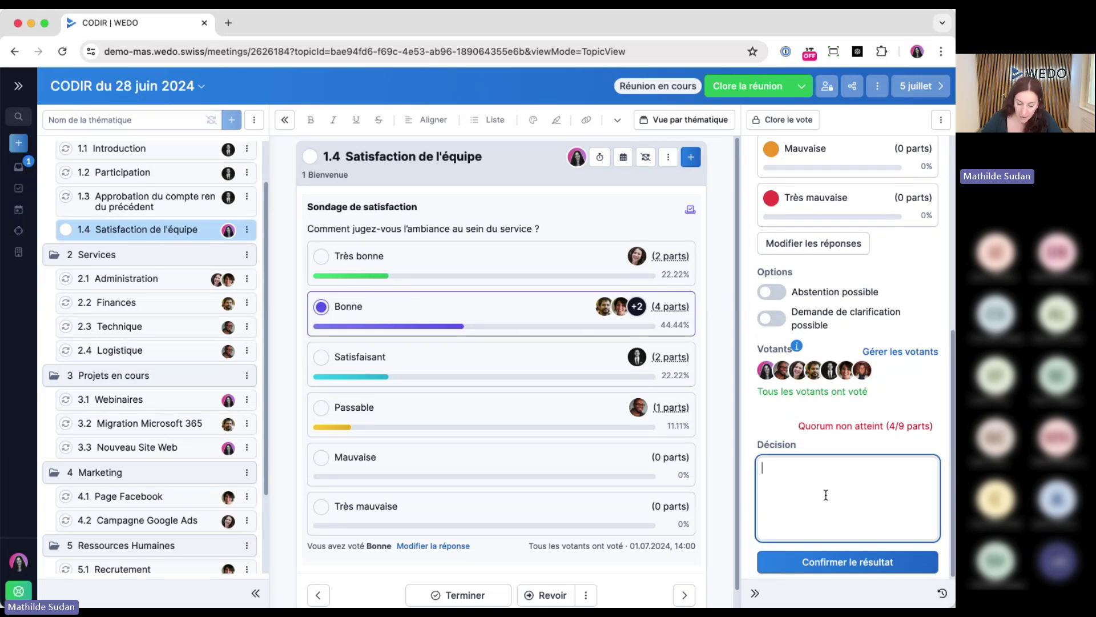
{"action": "type", "text": "4"}
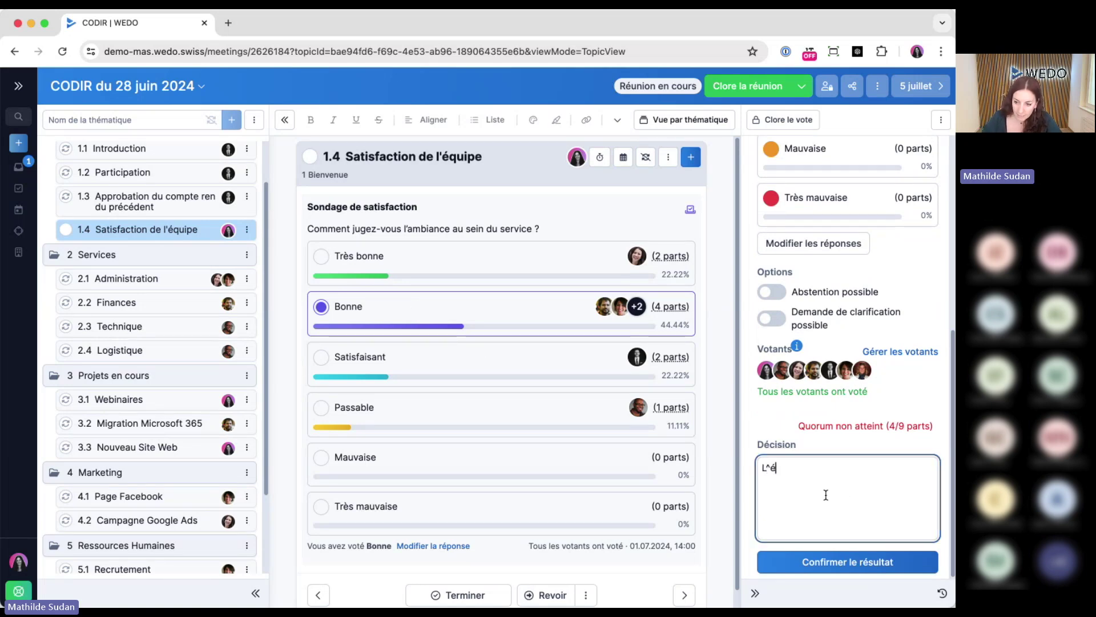
{"action": "key", "text": "BackSpace"}
{"action": "key", "text": "BackSpace"}
{"action": "type", "text": "'équ"}
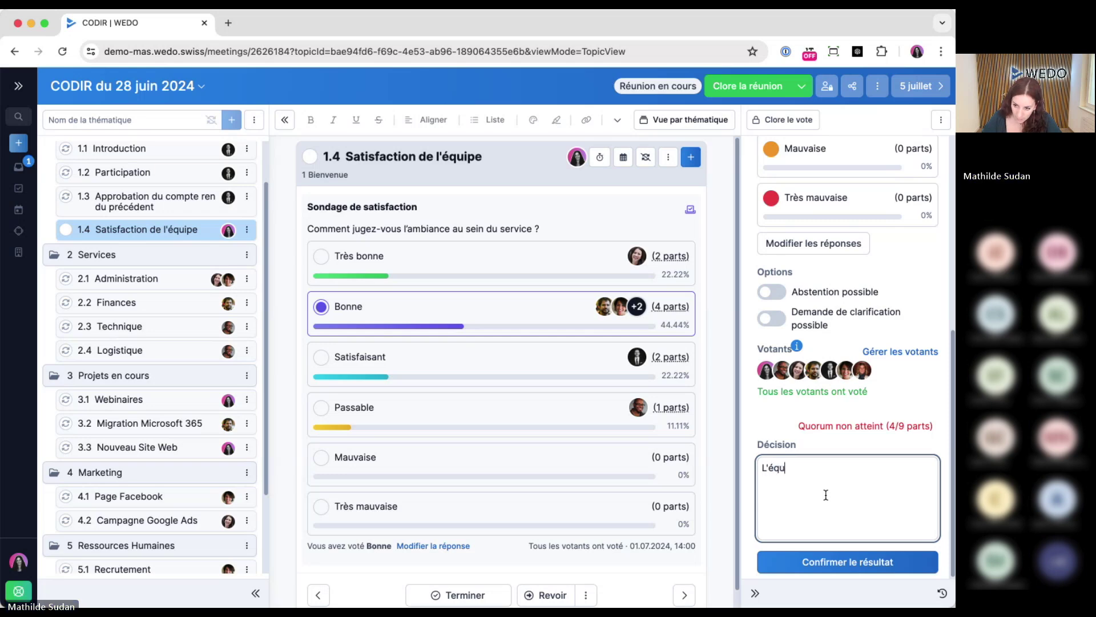
{"action": "type", "text": "ipe décide que l'ambiance "}
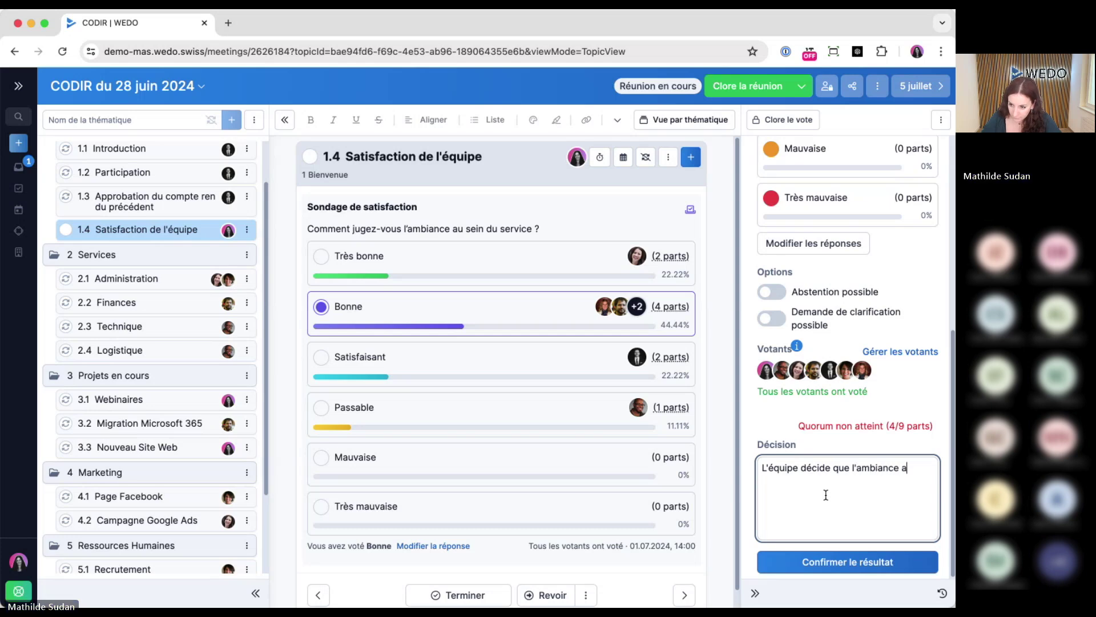
{"action": "type", "text": "au sein du service est "}
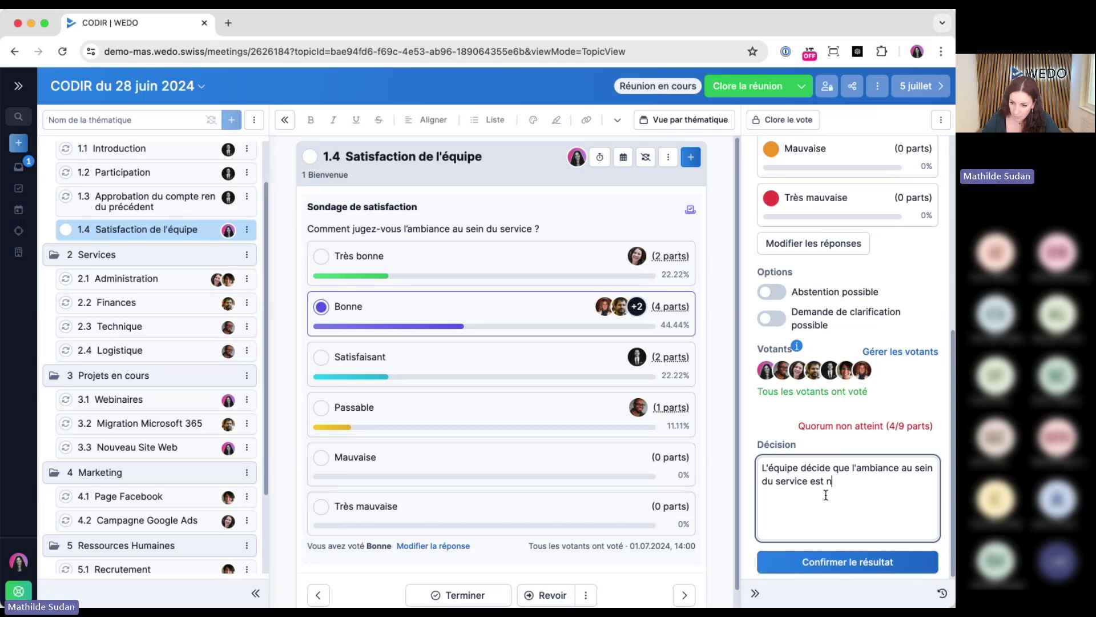
{"action": "type", "text": "no"}
{"action": "key", "text": "BackSpace"}
{"action": "key", "text": "BackSpace"}
{"action": "type", "text": "bonne, 44."}
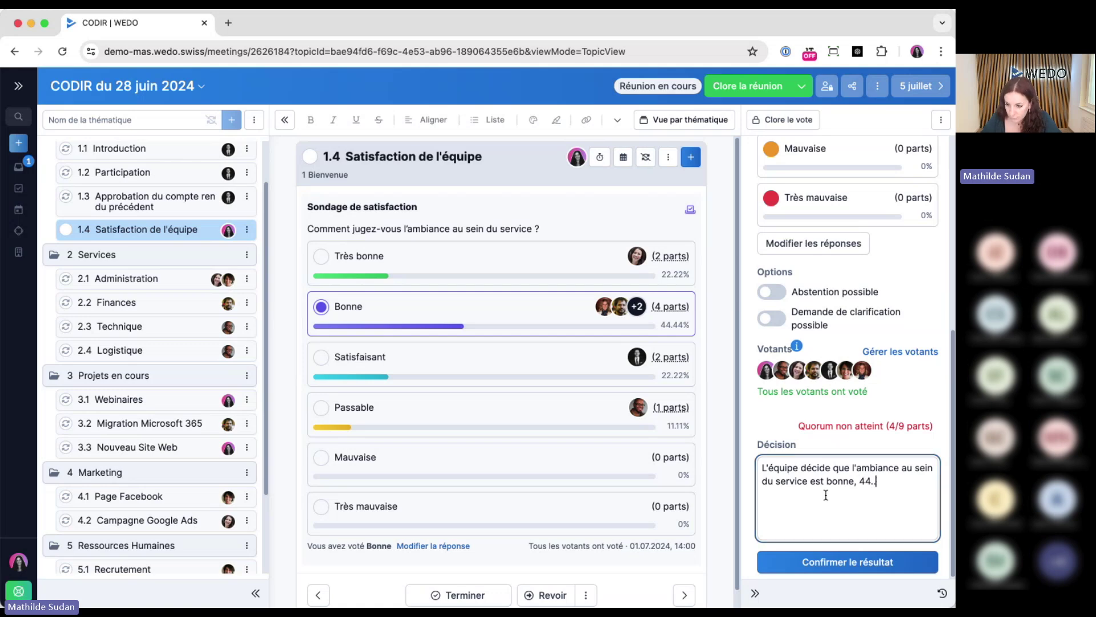
{"action": "key", "text": "BackSpace"}
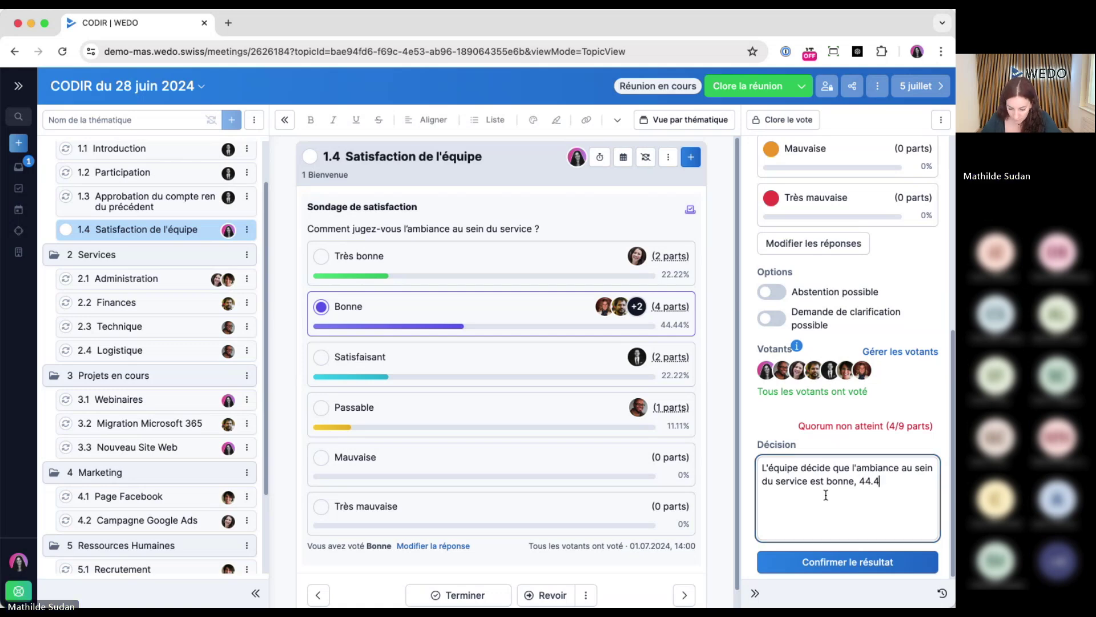
{"action": "type", "text": ".44% des b"}
{"action": "key", "text": "BackSpace"}
{"action": "type", "text": "votes."}
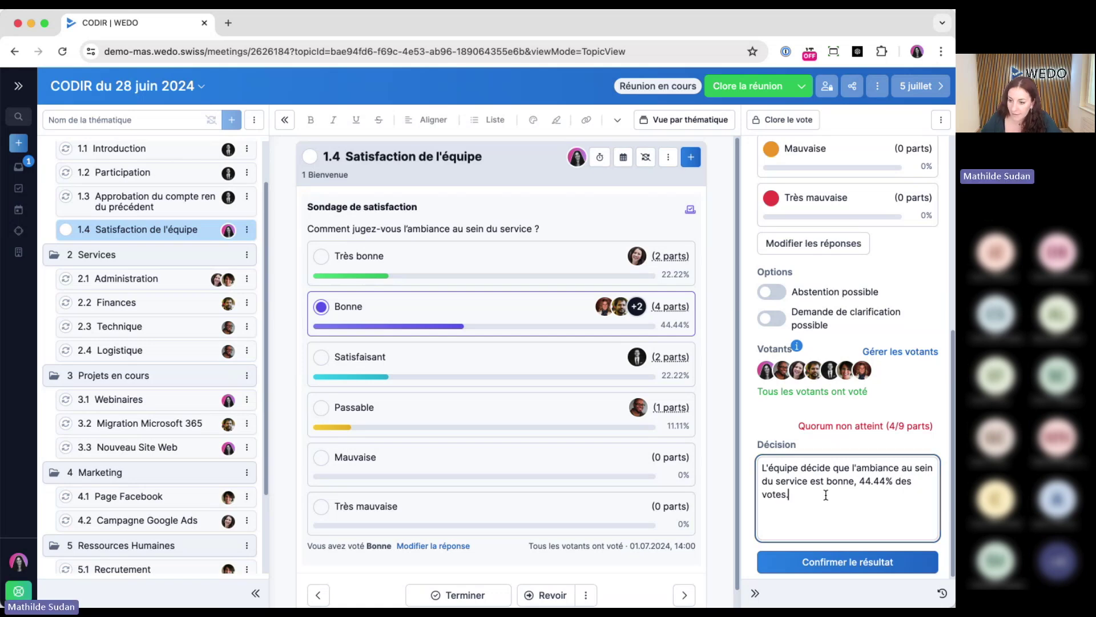
Confirm Bonne as the satisfaction survey's final result and close the vote details
{"action": "left_click", "coordinate": [860, 564]}
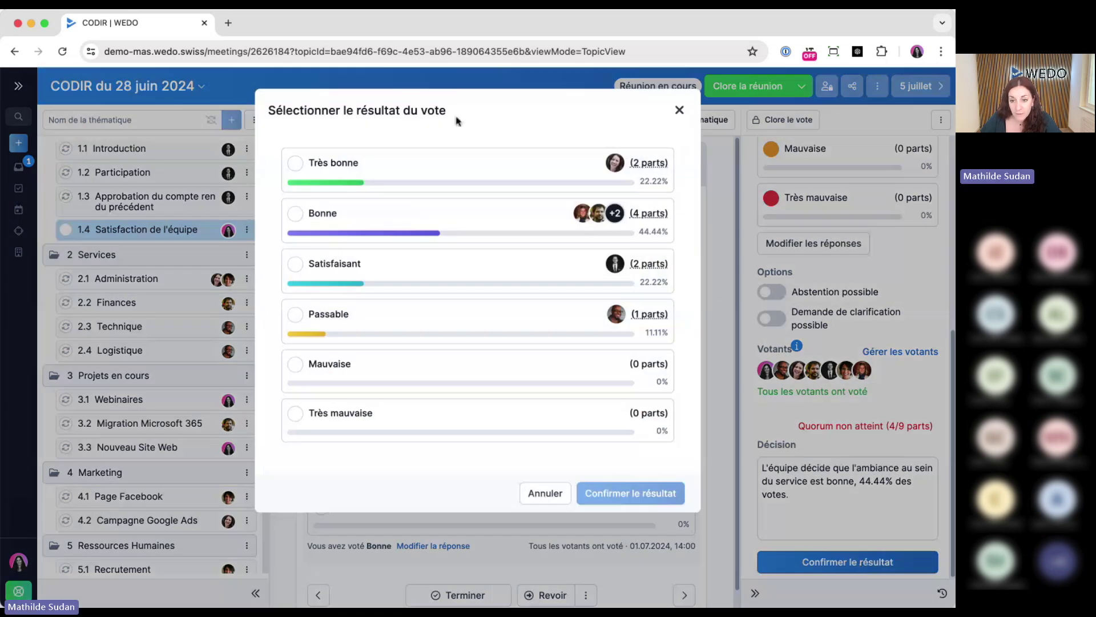
{"action": "left_click", "coordinate": [417, 230]}
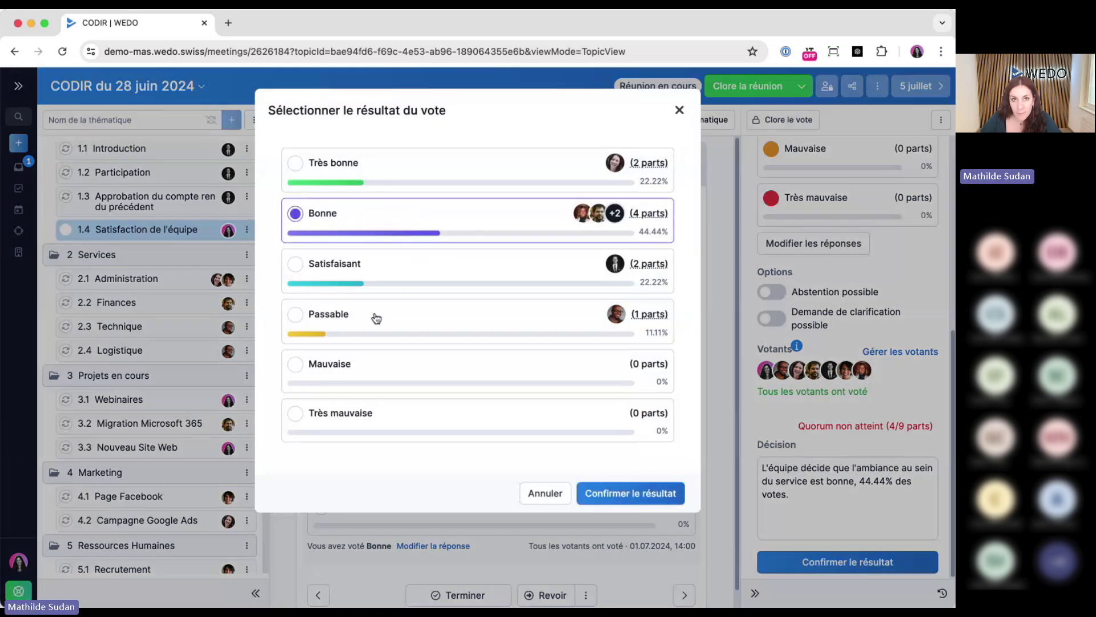
{"action": "left_click", "coordinate": [622, 494]}
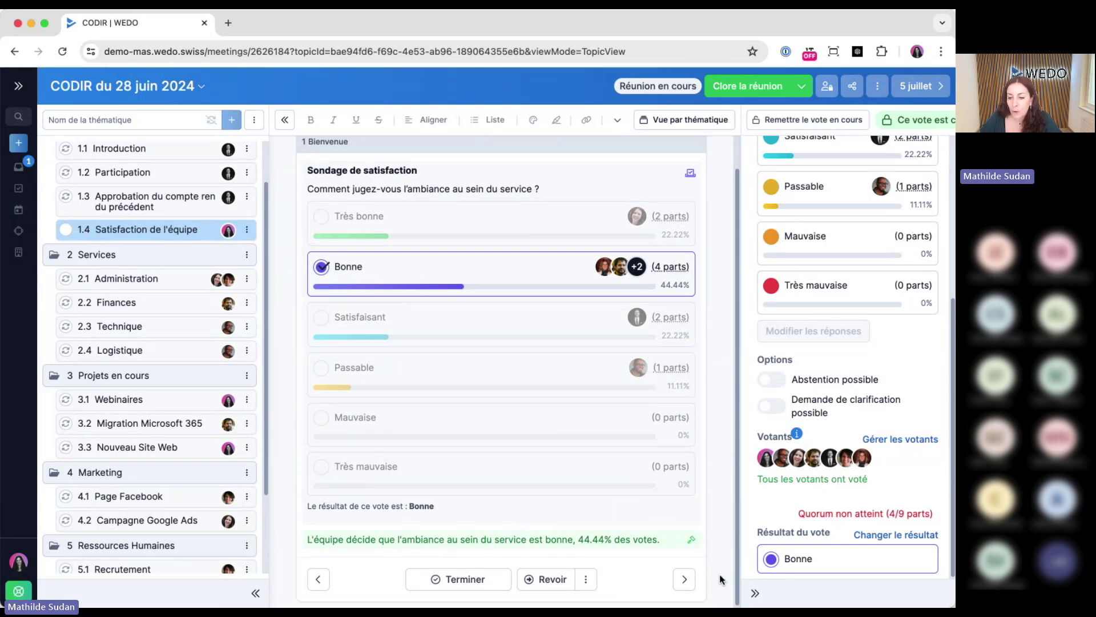
{"action": "left_click", "coordinate": [755, 593]}
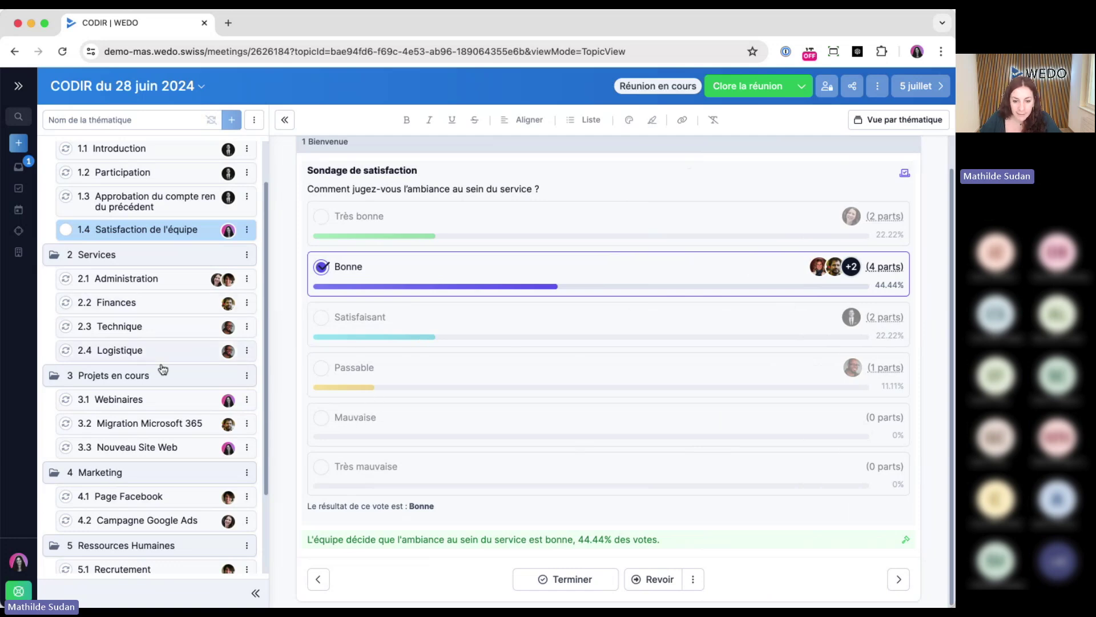
Open the webinar theme vote in topic 3.1 for editing and confirm "Nouveautés concernant les tâches" as its result
{"action": "left_click", "coordinate": [170, 410]}
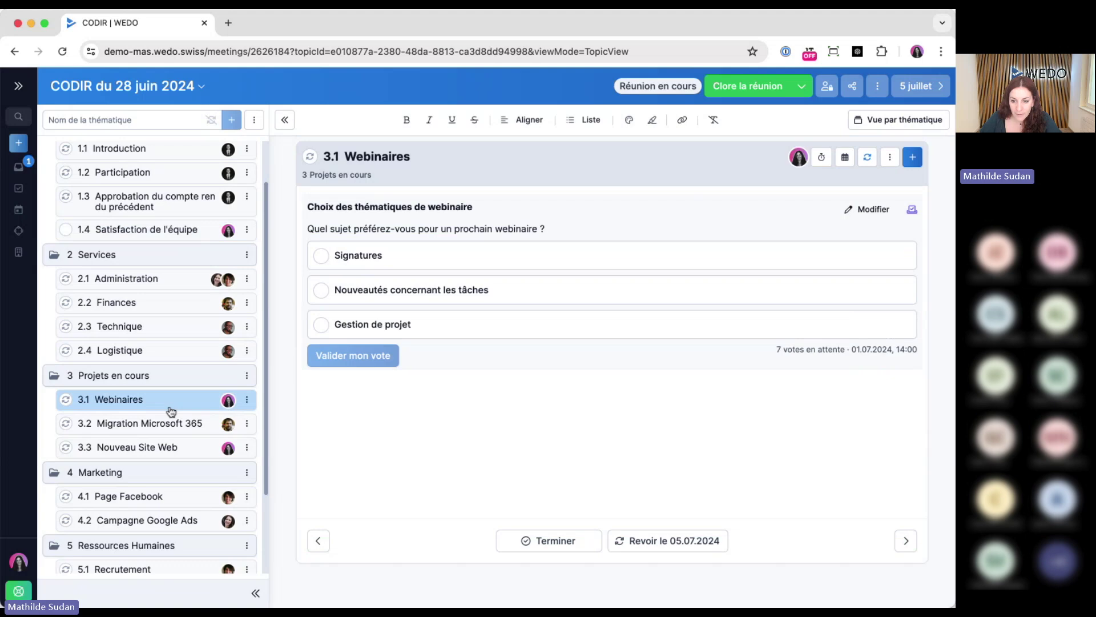
{"action": "left_click", "coordinate": [888, 212]}
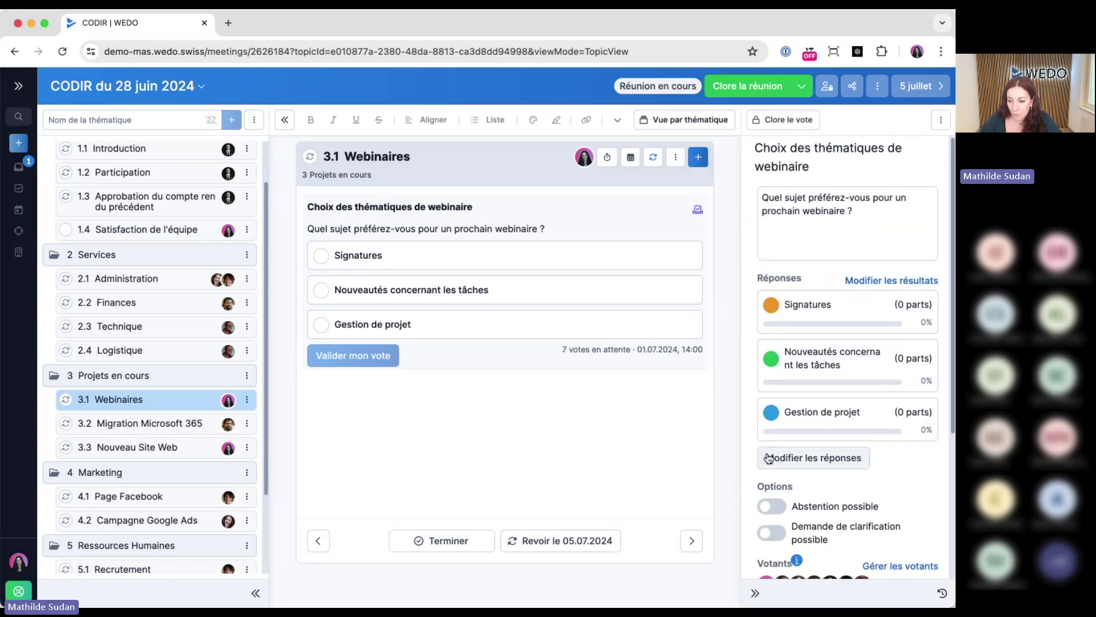
{"action": "scroll", "coordinate": [849, 508], "scroll_direction": "down", "scroll_amount": 5}
{"action": "left_click", "coordinate": [847, 561]}
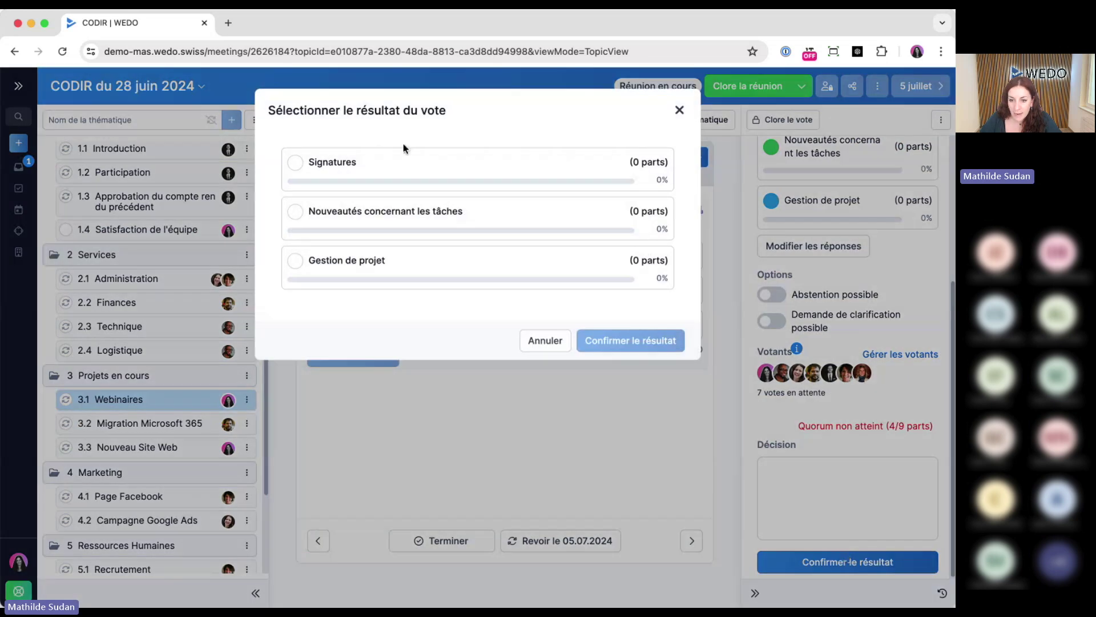
{"action": "left_click", "coordinate": [295, 217]}
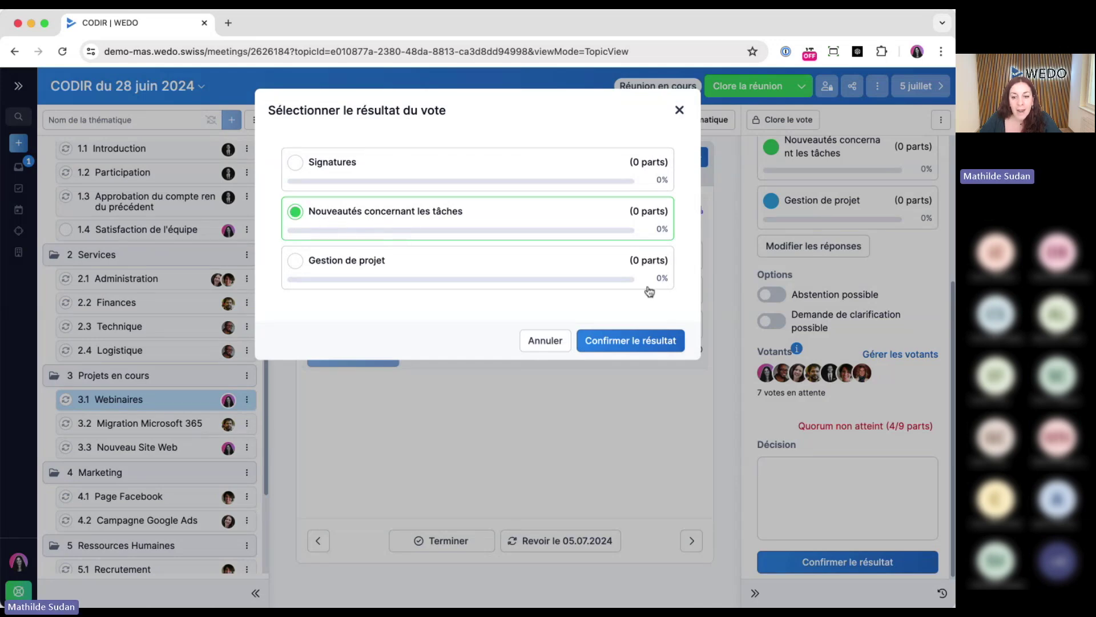
{"action": "left_click", "coordinate": [661, 342]}
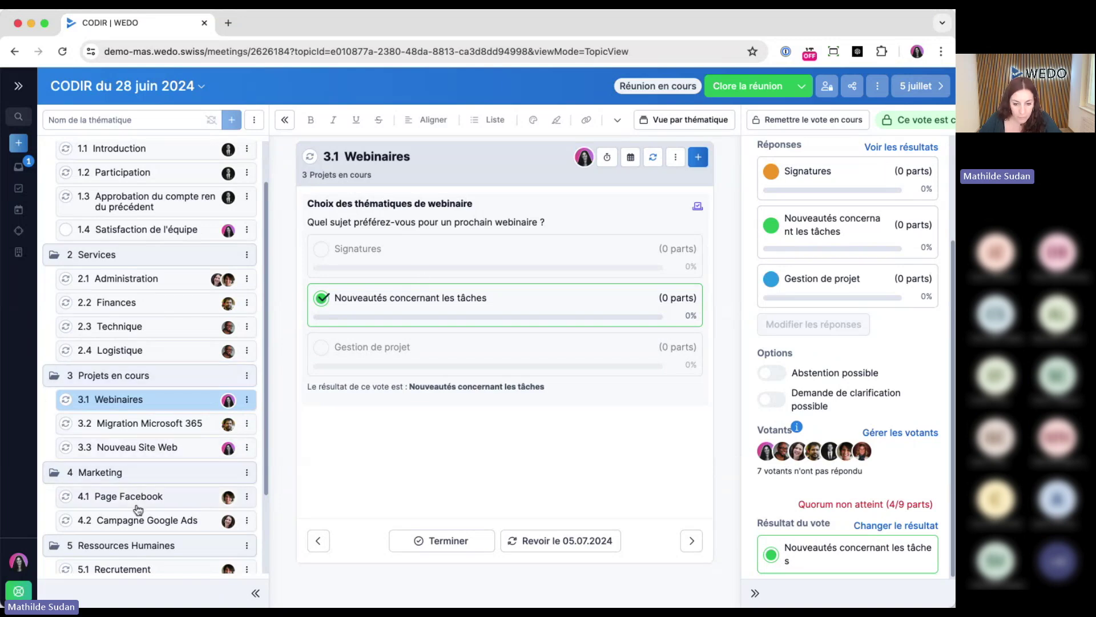
Open the Vote circulaire results in topic 3.3 for editing and set the first two voters' responses to "Oui, je valide le nouveau budget."
{"action": "left_click", "coordinate": [129, 453]}
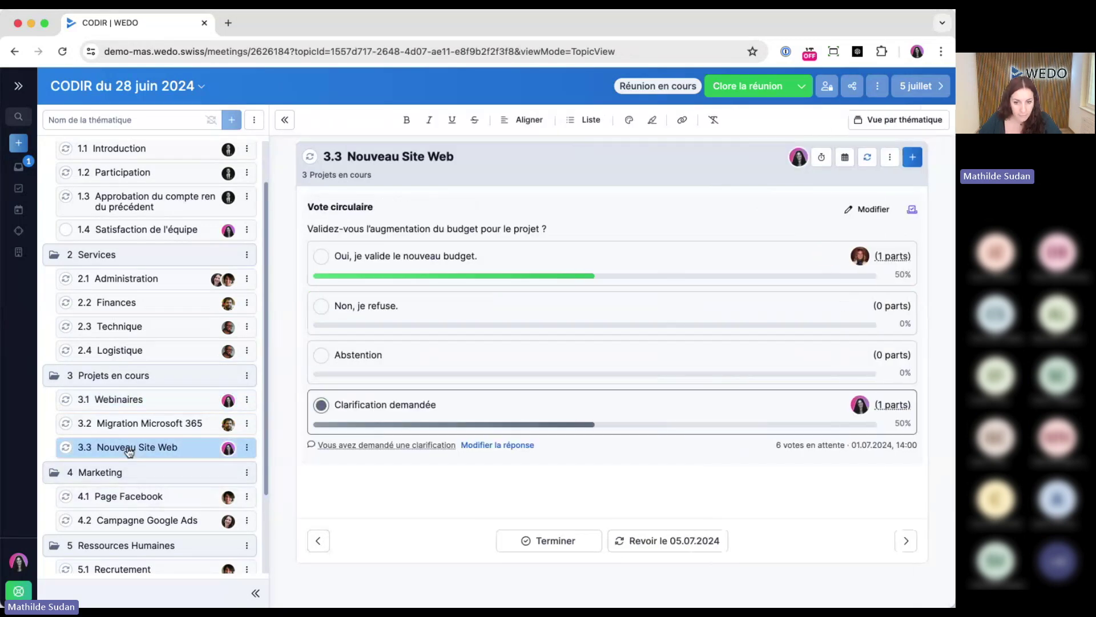
{"action": "left_click", "coordinate": [869, 210]}
{"action": "left_click", "coordinate": [892, 261]}
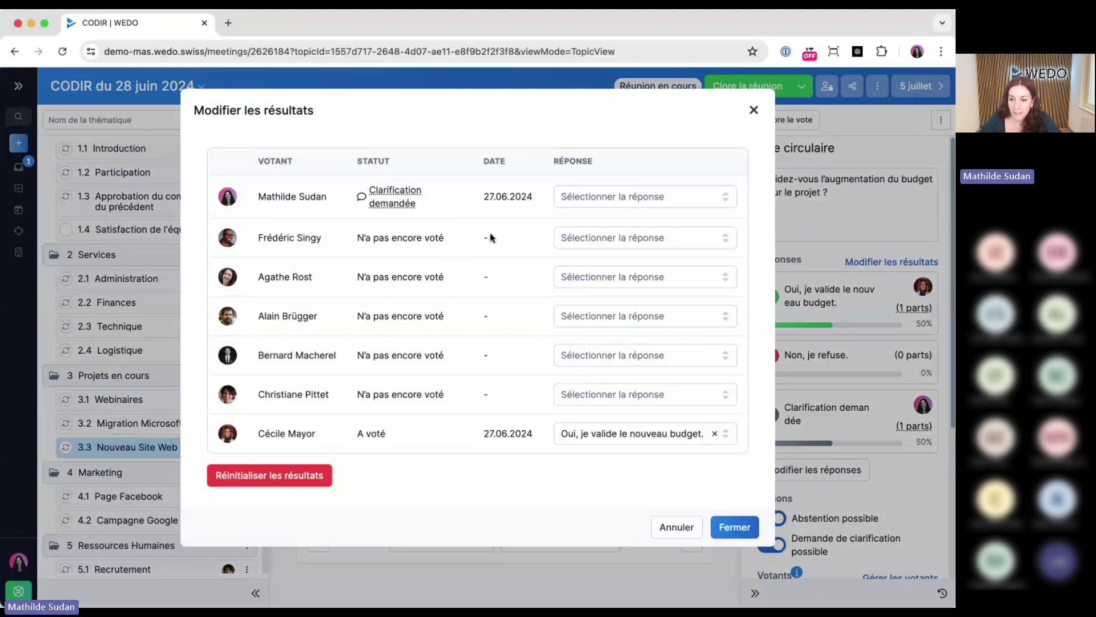
{"action": "left_click", "coordinate": [584, 208]}
{"action": "mouse_move", "coordinate": [398, 204]}
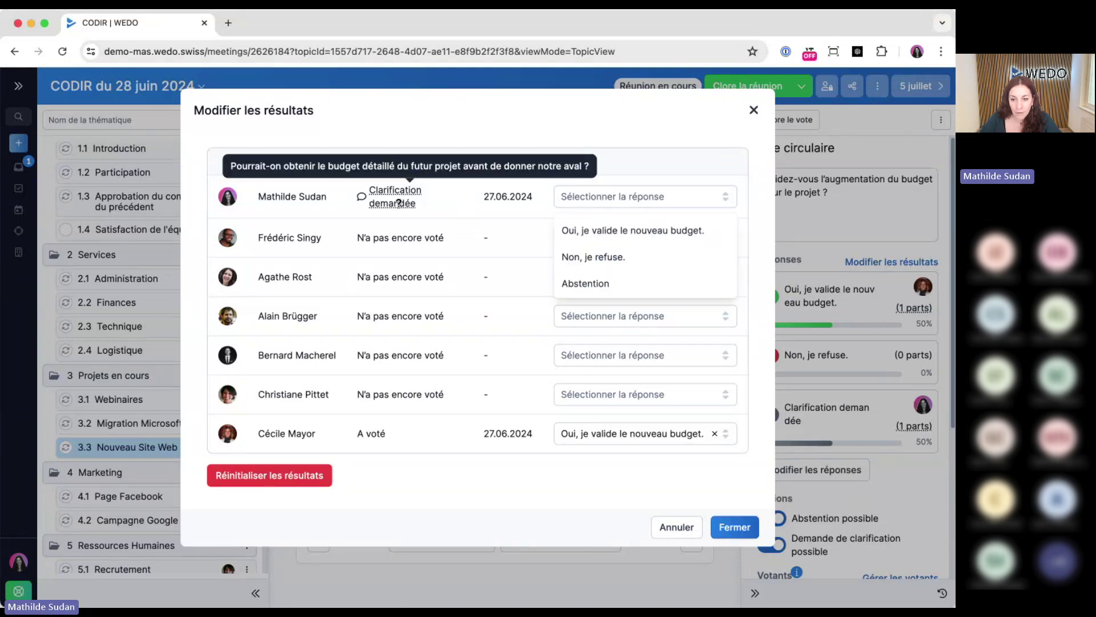
{"action": "left_click", "coordinate": [594, 230]}
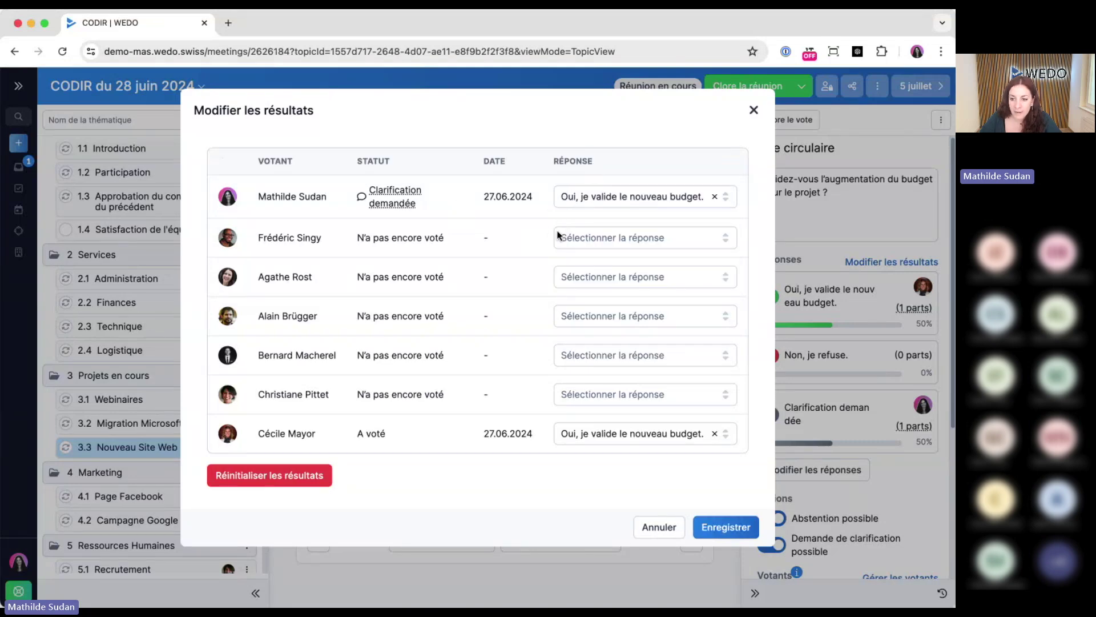
{"action": "left_click", "coordinate": [600, 240]}
{"action": "left_click", "coordinate": [615, 272]}
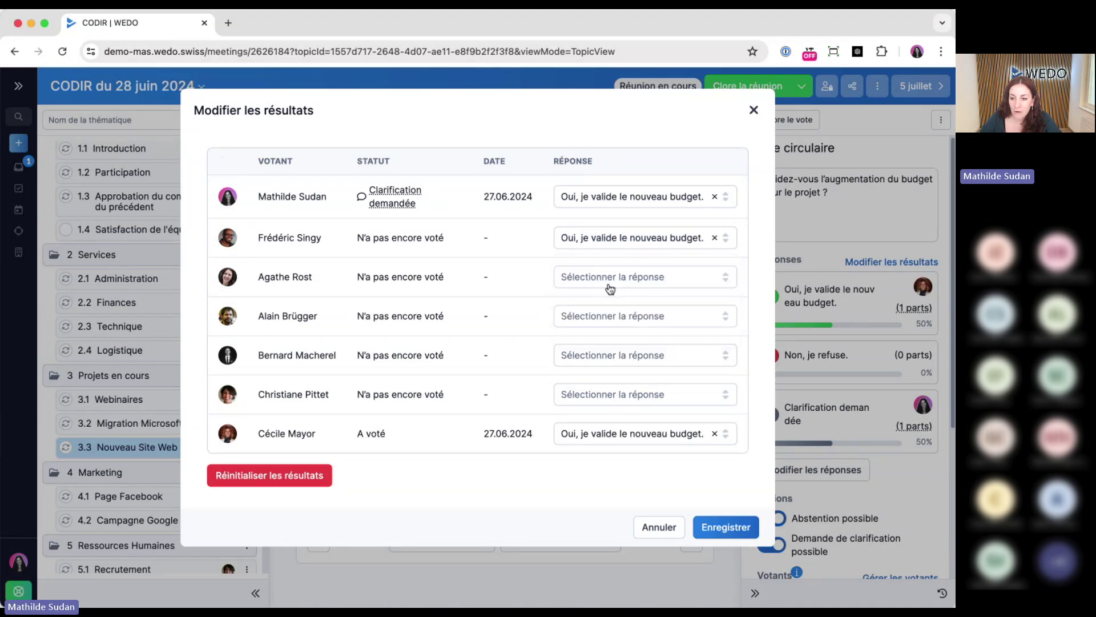
Set the third voter to "Non, je refuse.", the fourth and fifth to "Oui, je valide le nouveau budget.", the sixth to Abstention, and save the results
{"action": "left_click", "coordinate": [608, 279]}
{"action": "left_click", "coordinate": [619, 338]}
{"action": "left_click", "coordinate": [628, 319]}
{"action": "left_click", "coordinate": [636, 358]}
{"action": "left_click", "coordinate": [632, 355]}
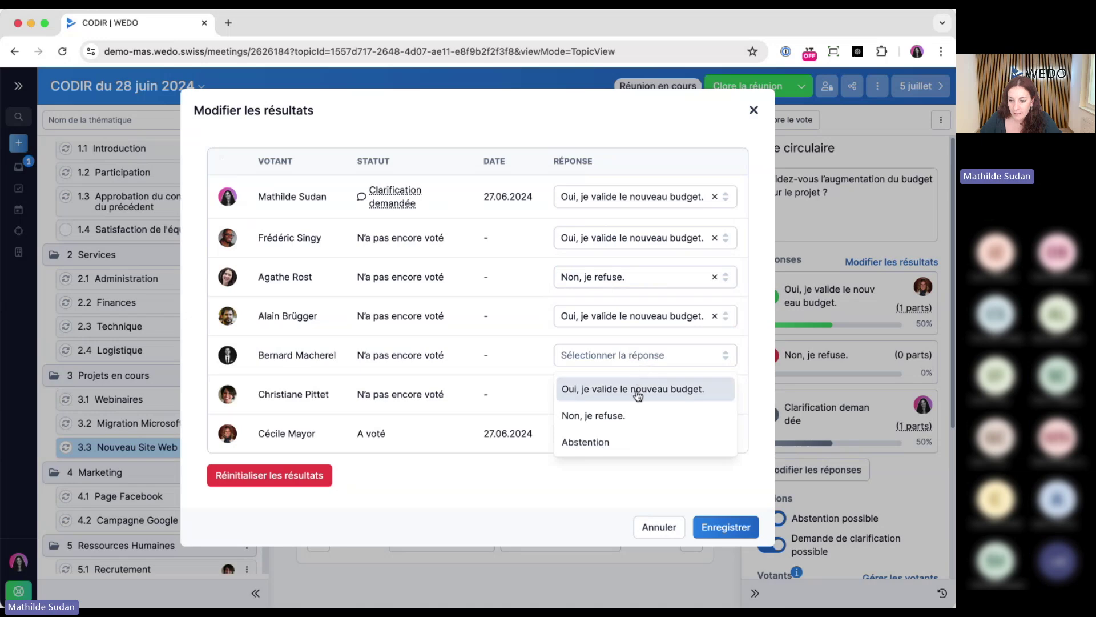
{"action": "left_click", "coordinate": [636, 387]}
{"action": "left_click", "coordinate": [632, 406]}
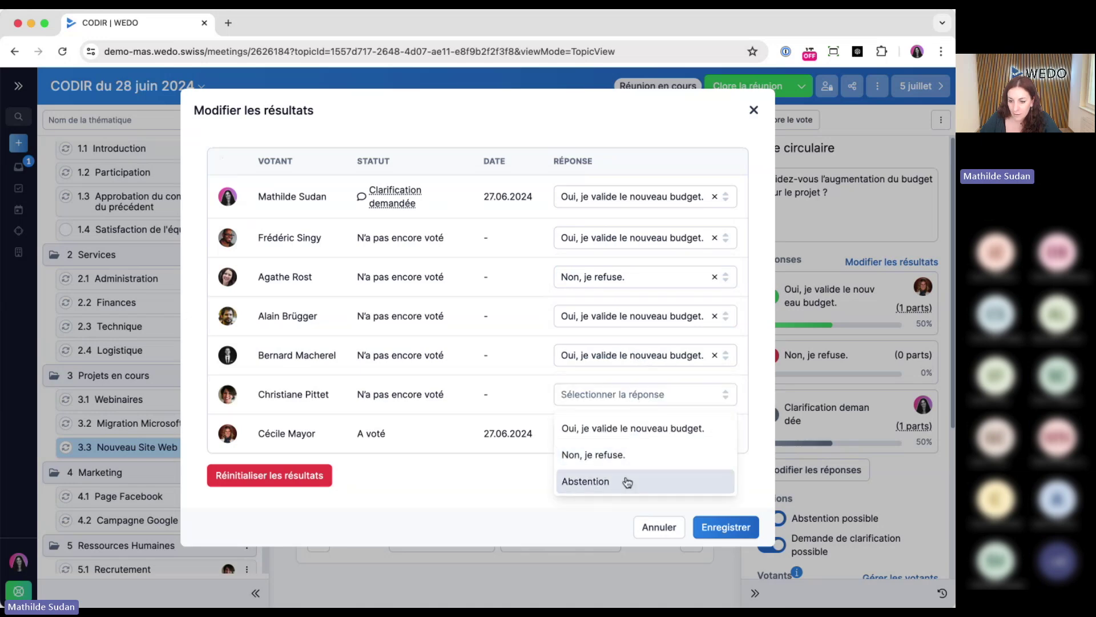
{"action": "left_click", "coordinate": [625, 481]}
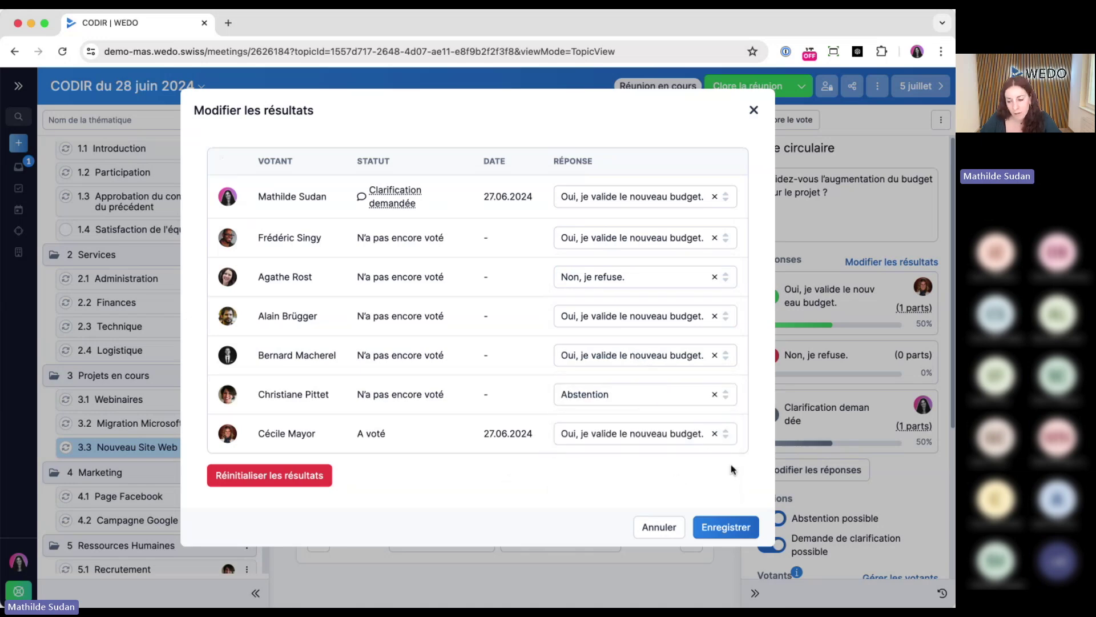
{"action": "left_click", "coordinate": [729, 530]}
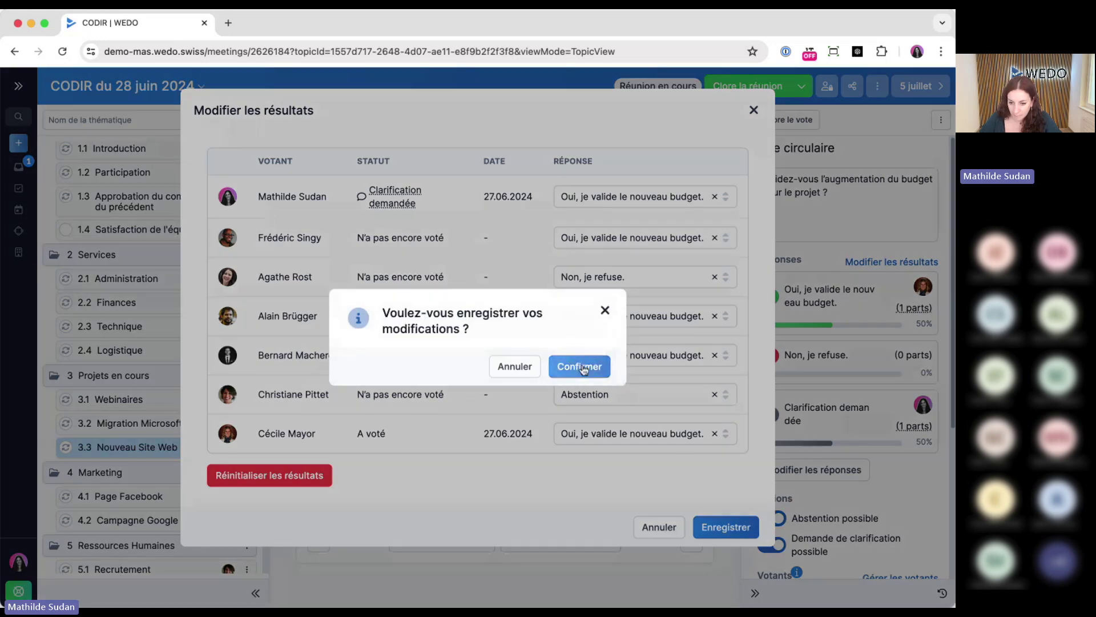
{"action": "left_click", "coordinate": [582, 366]}
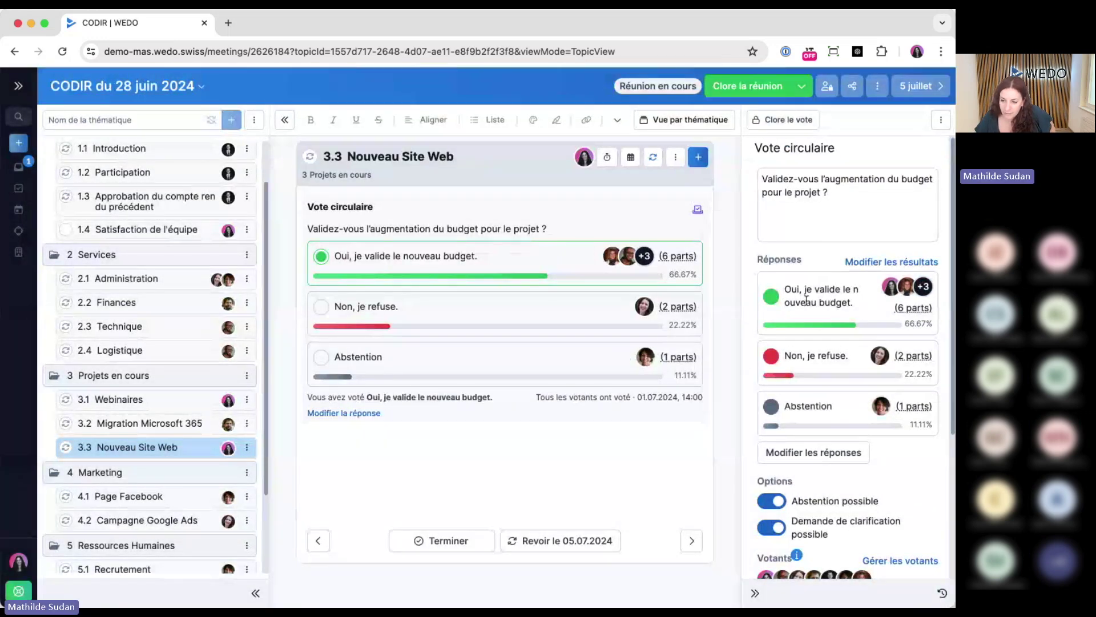
Enter the circular vote's decision: "Le comité de direction valide l'augmentation du budget pour le projet nouveau site web."
{"action": "scroll", "coordinate": [826, 397], "scroll_direction": "down", "scroll_amount": 4}
{"action": "left_click", "coordinate": [861, 497]}
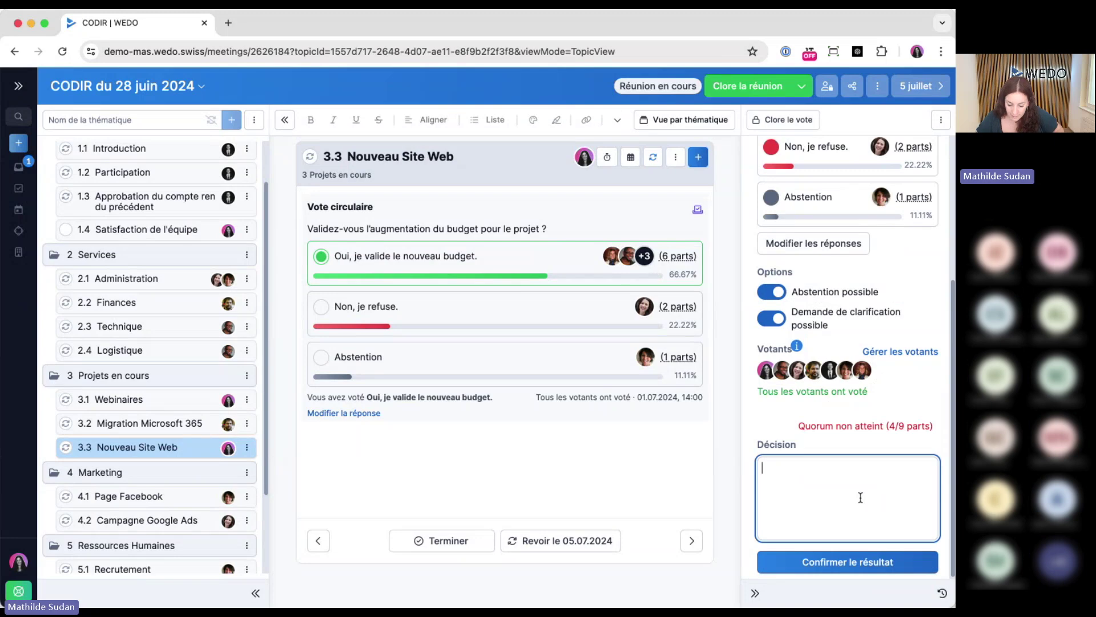
{"action": "type", "text": "Le comi"}
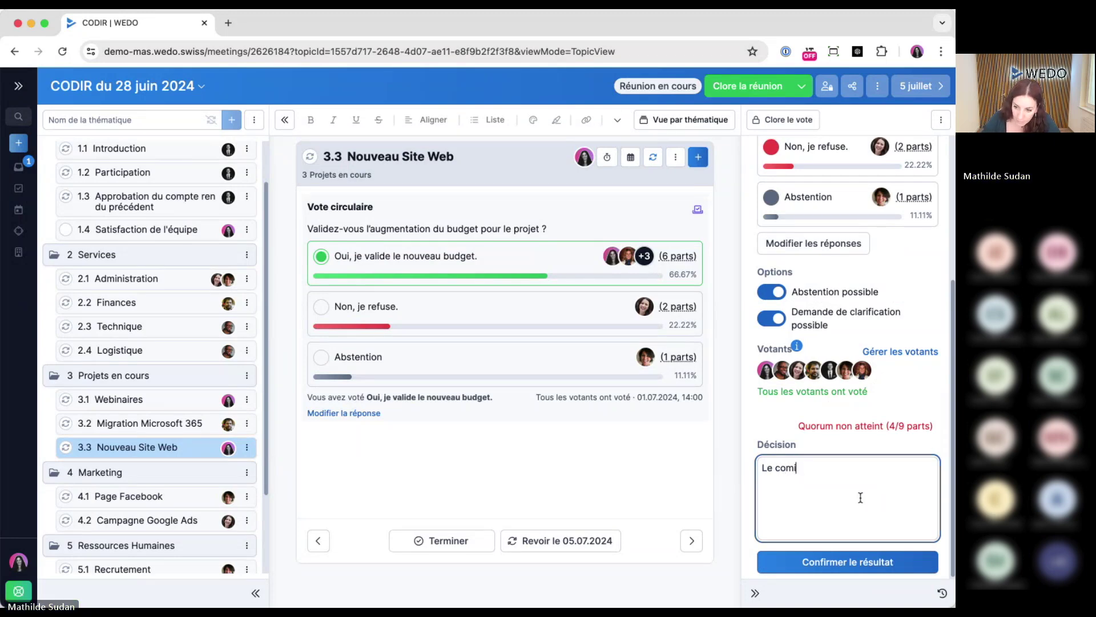
{"action": "type", "text": "té de direction valide l'au"}
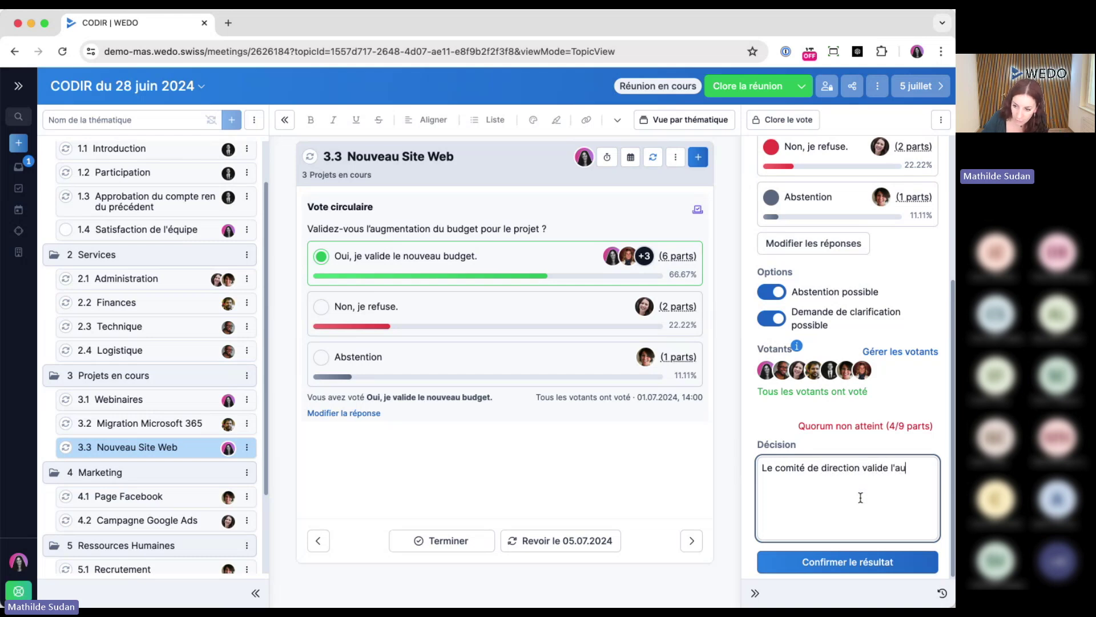
{"action": "type", "text": "gmentation d"}
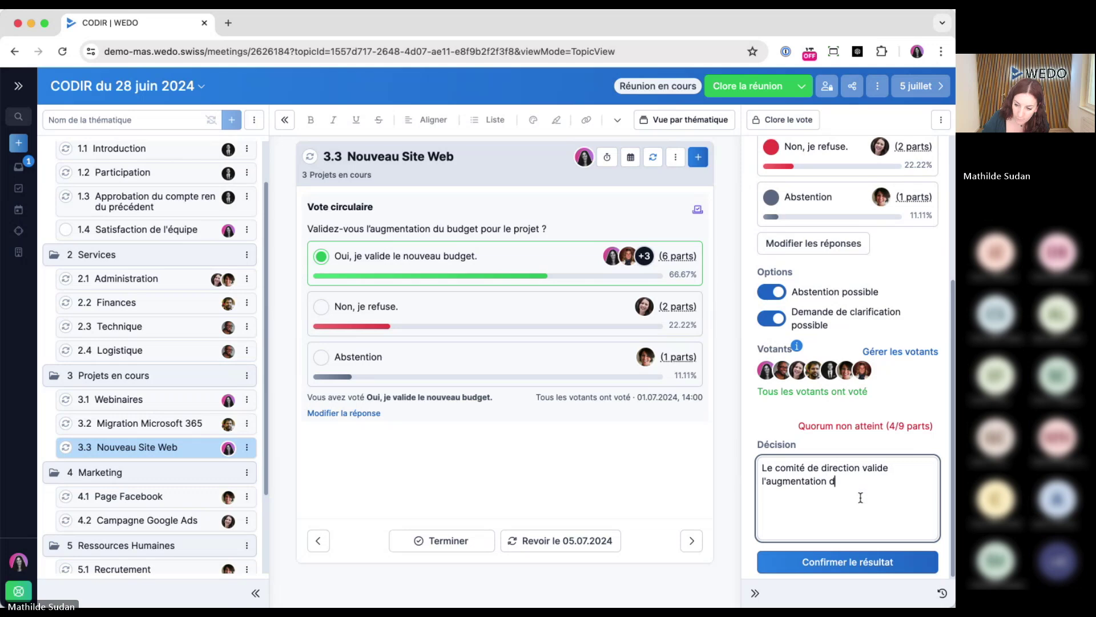
{"action": "type", "text": "u budget pour le projet nouv"}
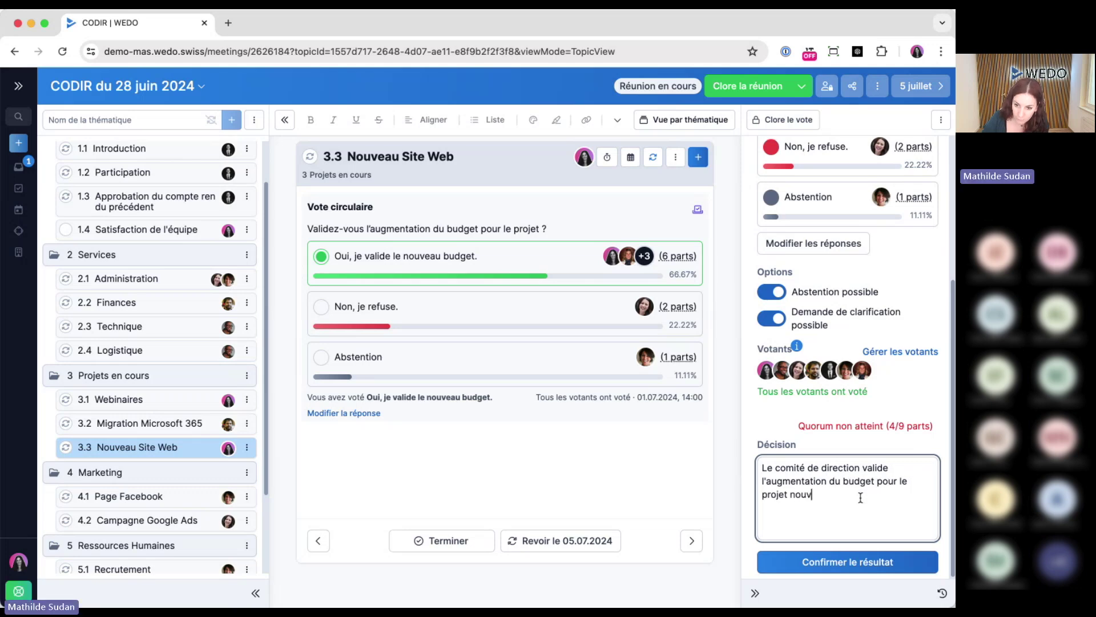
{"action": "type", "text": "eau site web."}
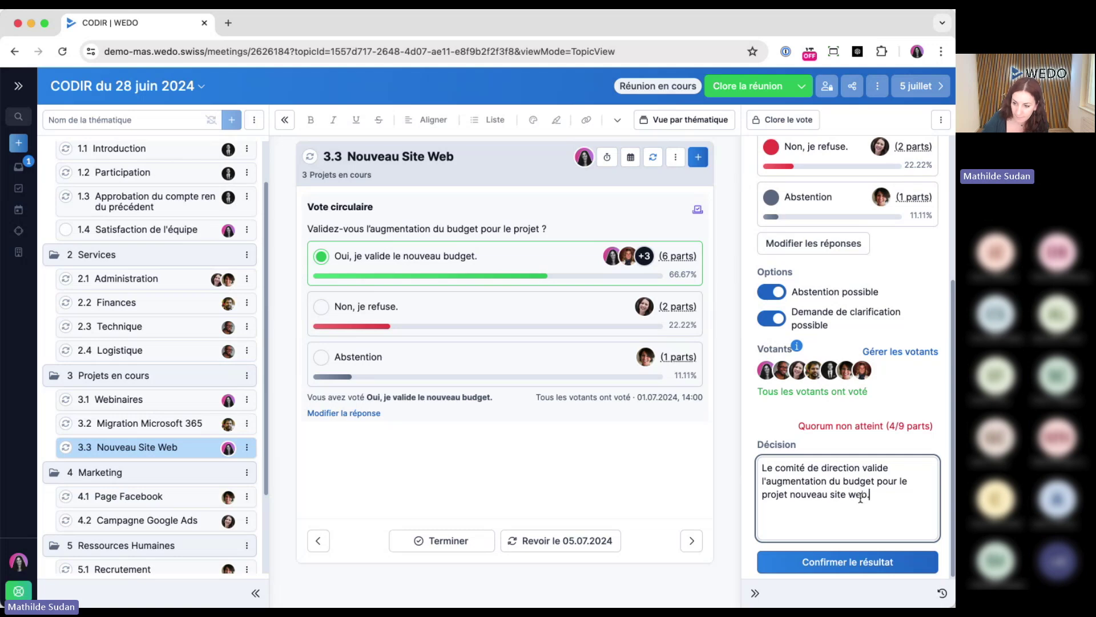
Confirm "Oui, je valide le nouveau budget." as the final result of the circular vote
{"action": "left_click", "coordinate": [906, 562]}
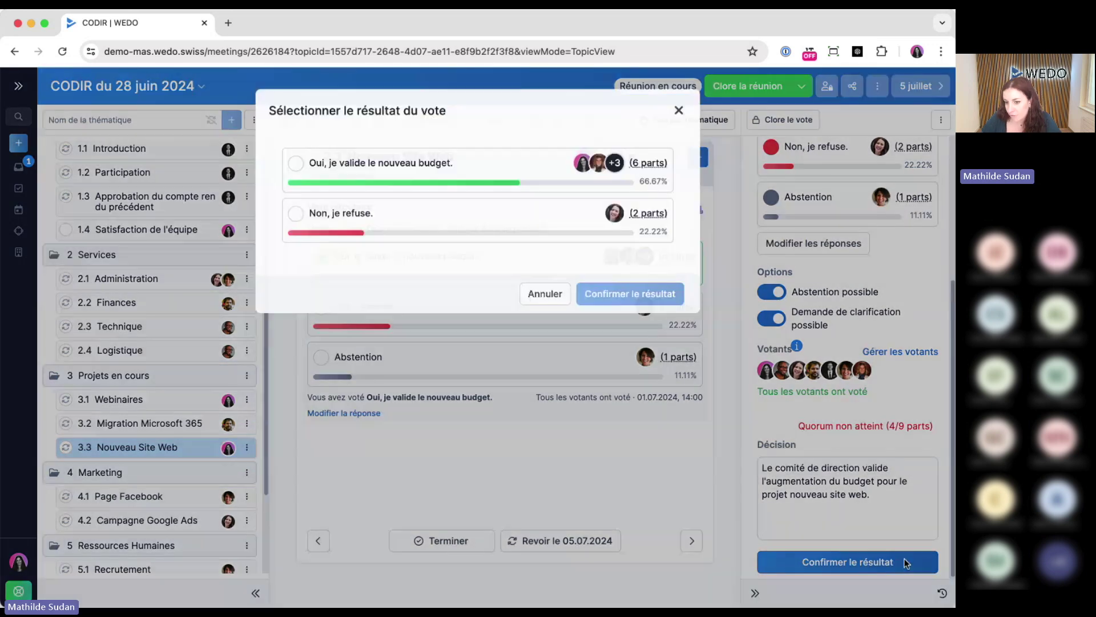
{"action": "left_click", "coordinate": [431, 183]}
{"action": "left_click", "coordinate": [678, 301]}
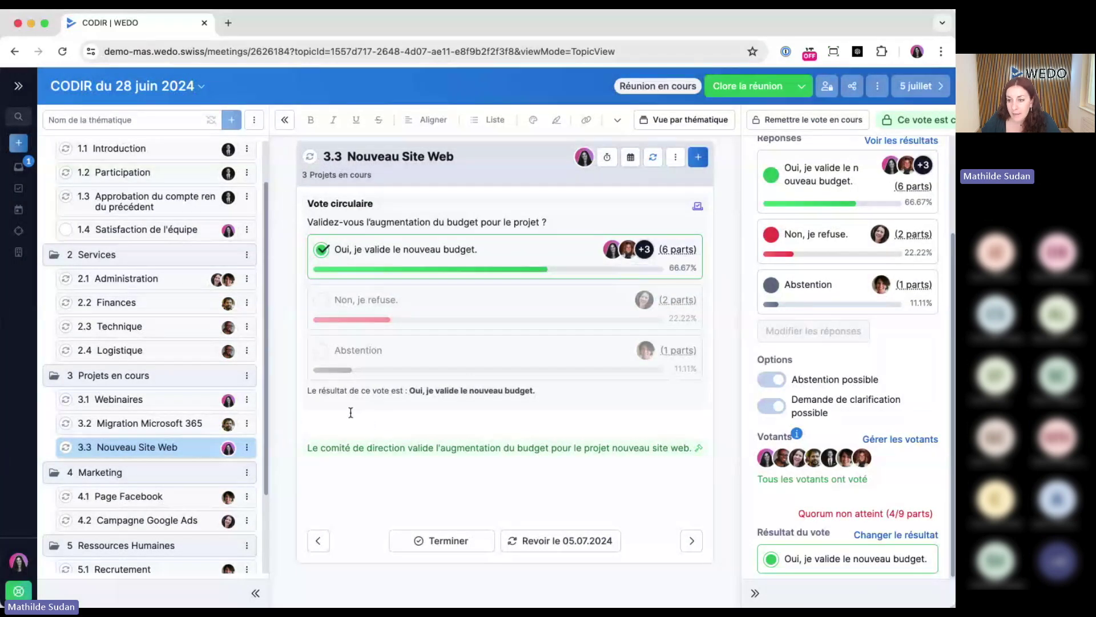
Delete the empty paragraph between the vote and its decision, and close the vote details
{"action": "left_click", "coordinate": [309, 423]}
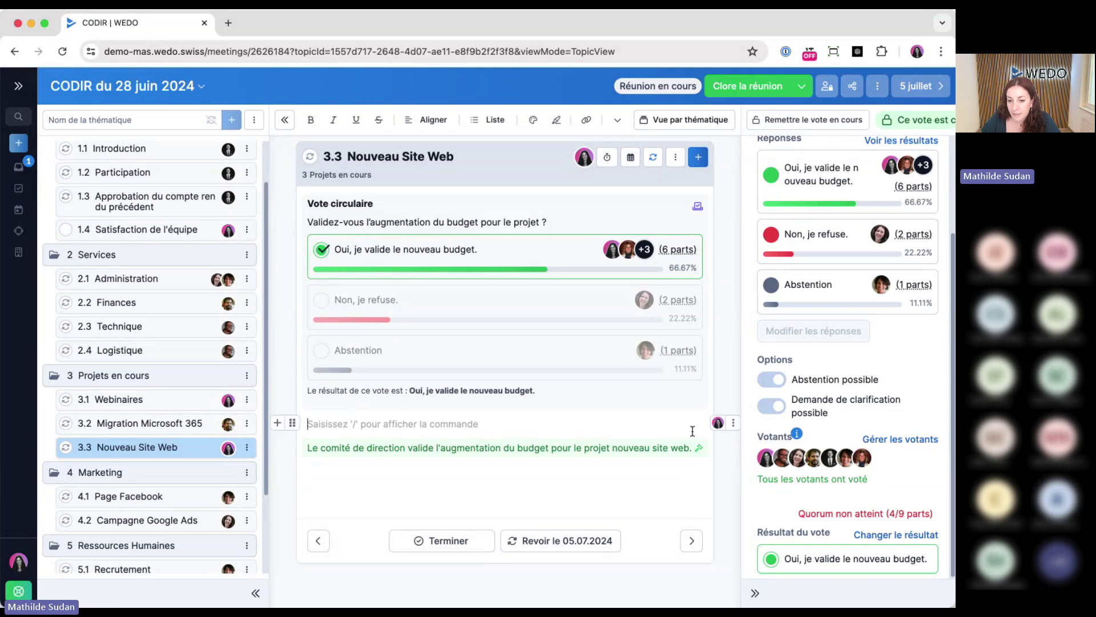
{"action": "left_click", "coordinate": [733, 423]}
{"action": "left_click", "coordinate": [761, 590]}
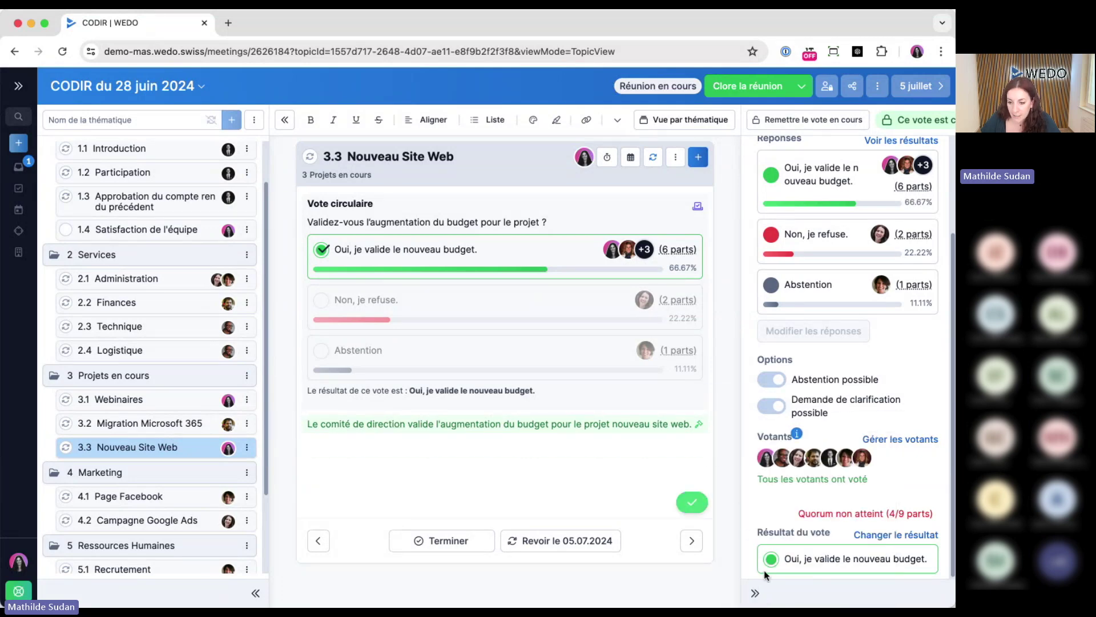
{"action": "left_click", "coordinate": [757, 593]}
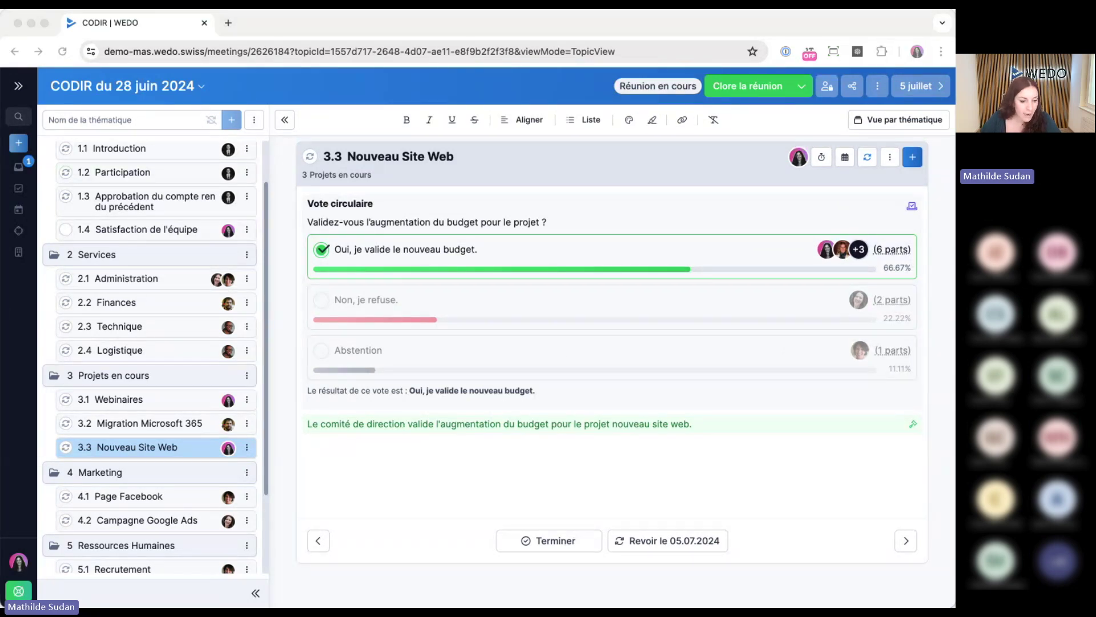
Add a task named "Mettre à jour le budget dans le fichier" below the decision in topic 3.3
{"action": "left_click", "coordinate": [489, 480]}
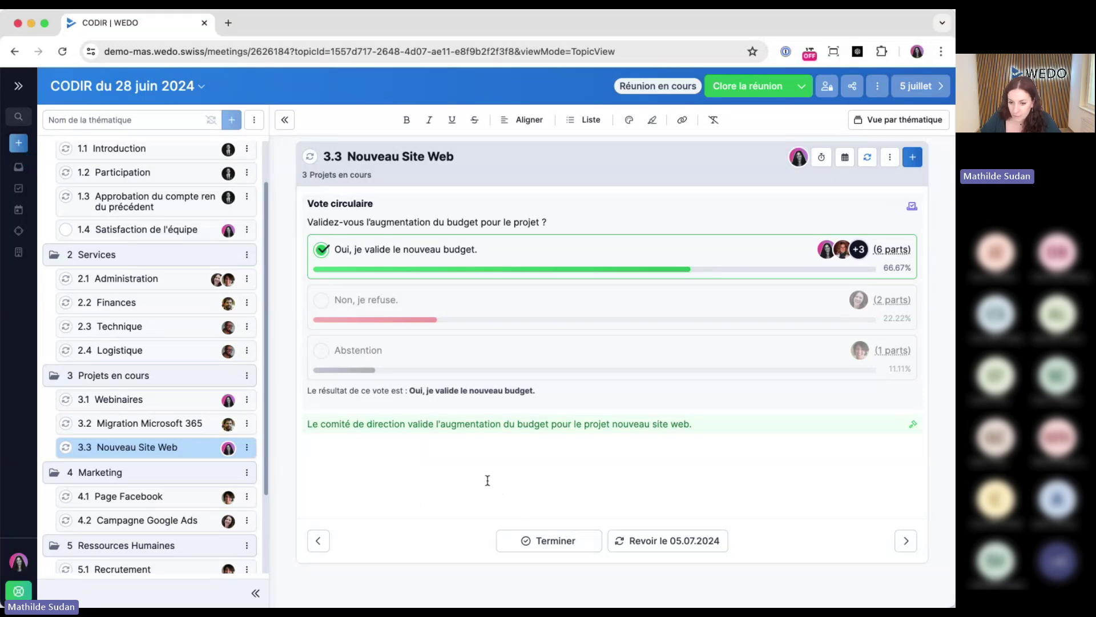
{"action": "left_click", "coordinate": [458, 464]}
{"action": "left_click", "coordinate": [912, 156]}
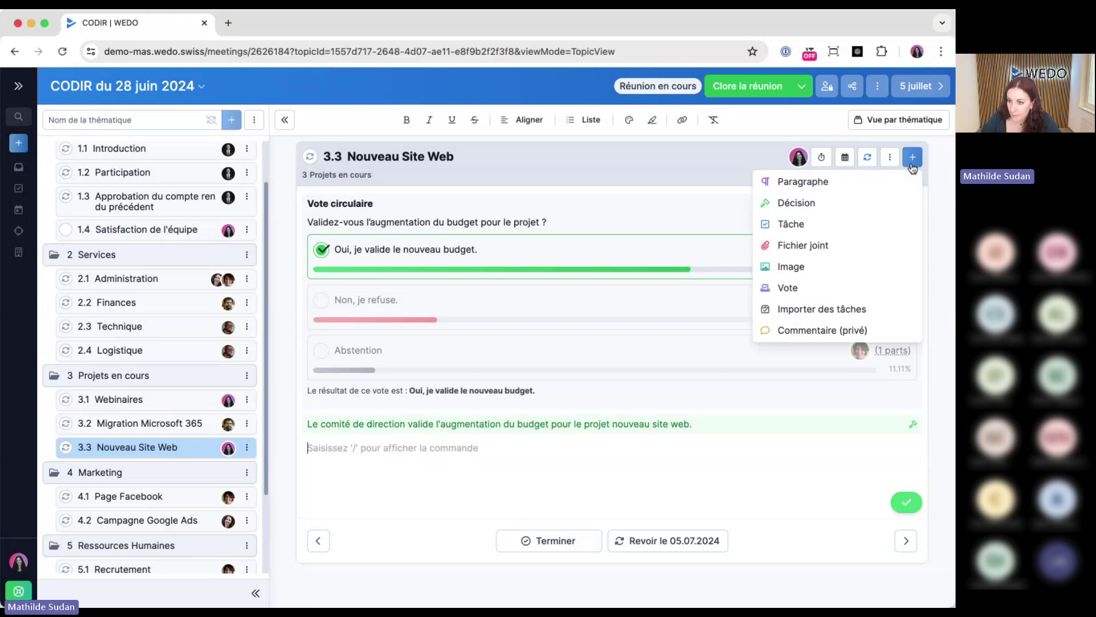
{"action": "left_click", "coordinate": [814, 228]}
{"action": "type", "text": "Mettre à jour le budget dans le fichier"}
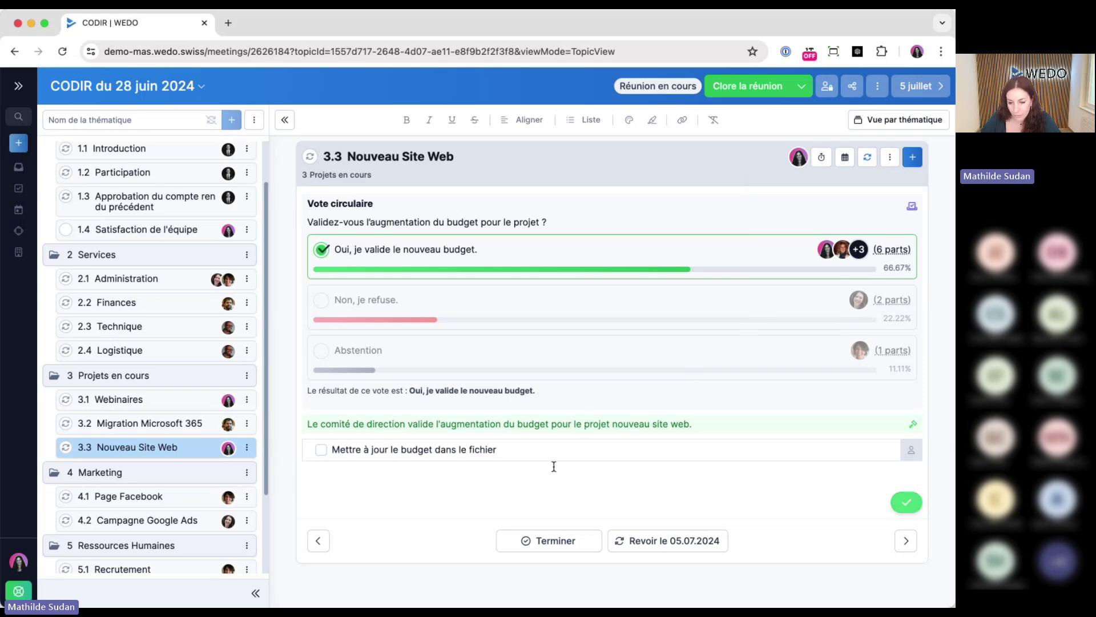
Open the budget update task's details and assign it to the third meeting participant
{"action": "left_click", "coordinate": [544, 449]}
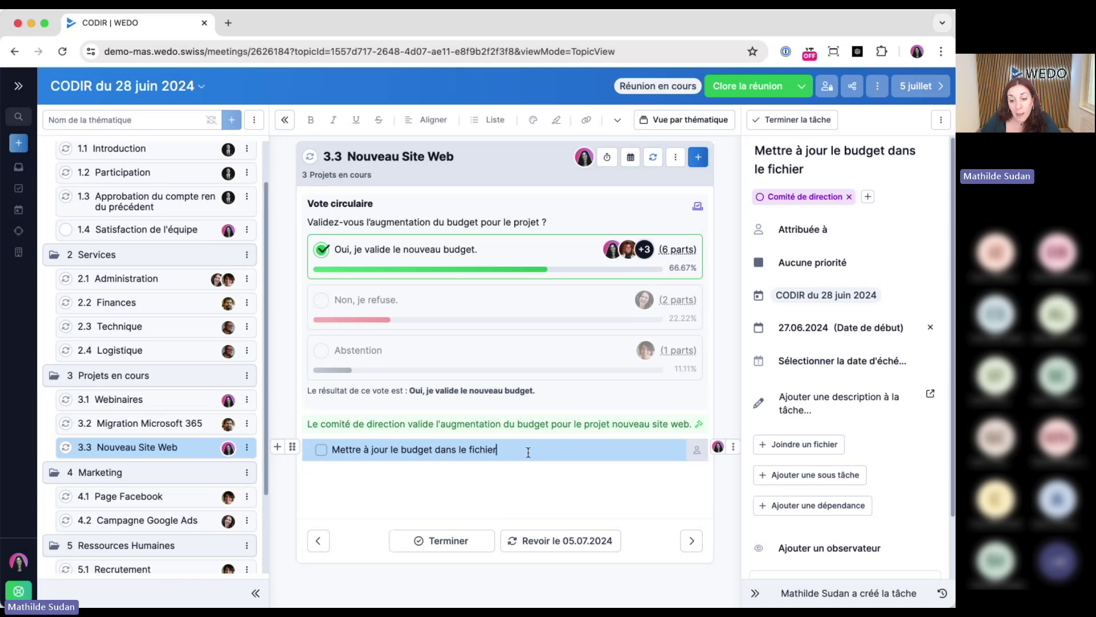
{"action": "left_click", "coordinate": [810, 231]}
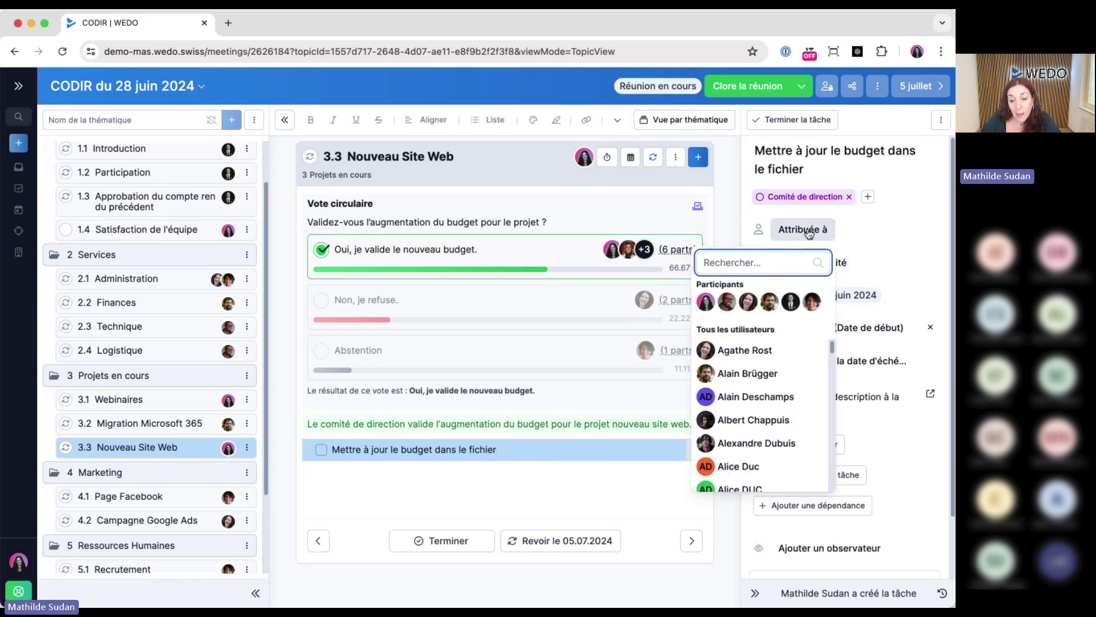
{"action": "left_click", "coordinate": [749, 303]}
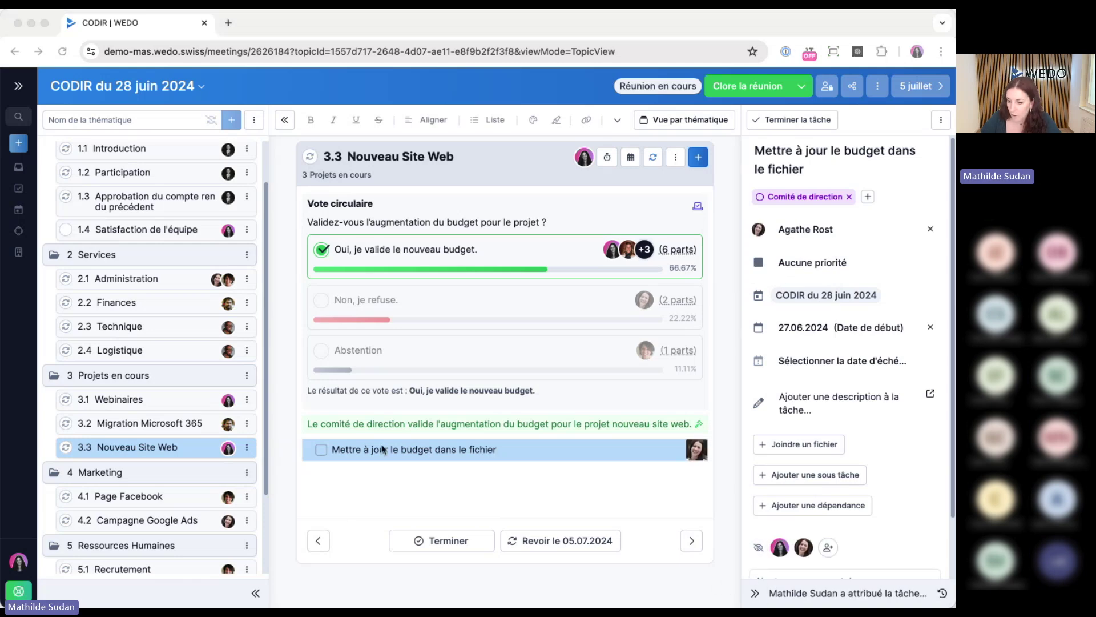
Post a comment greeting the task's assignee: "peux-tu mettre le fichier du budget à jour ? A disposition en cas de questions.", and close the task details
{"action": "scroll", "coordinate": [866, 495], "scroll_direction": "down", "scroll_amount": 3}
{"action": "left_click", "coordinate": [855, 517]}
{"action": "type", "text": "Hello Agathe, peux-tu mettre le fichier du budget à jour ? A disposition en cas de questions."}
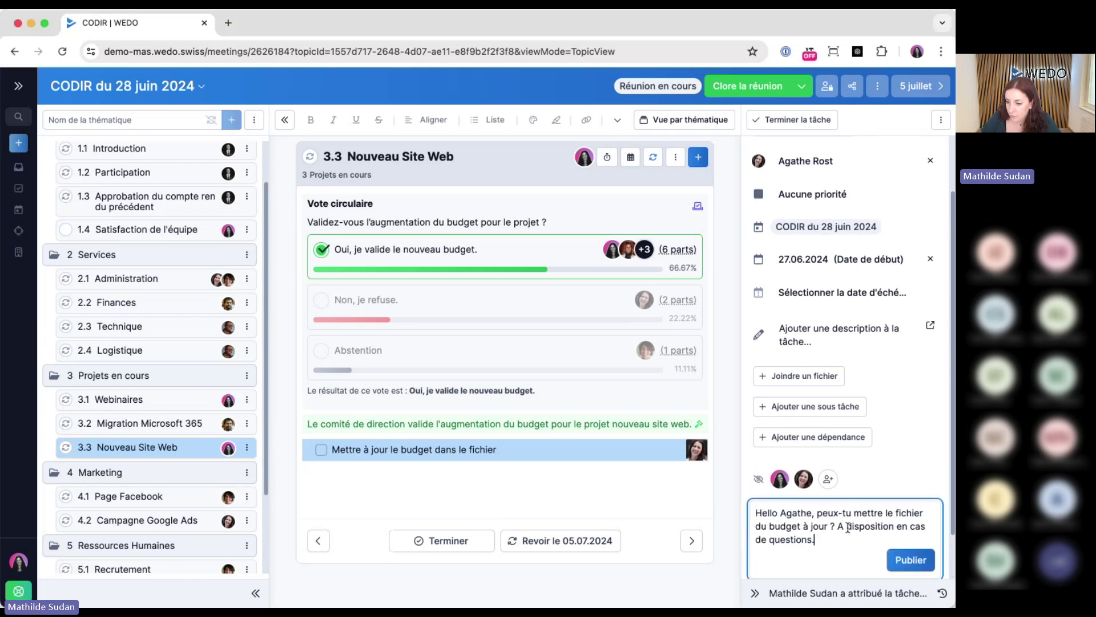
{"action": "left_click", "coordinate": [932, 568]}
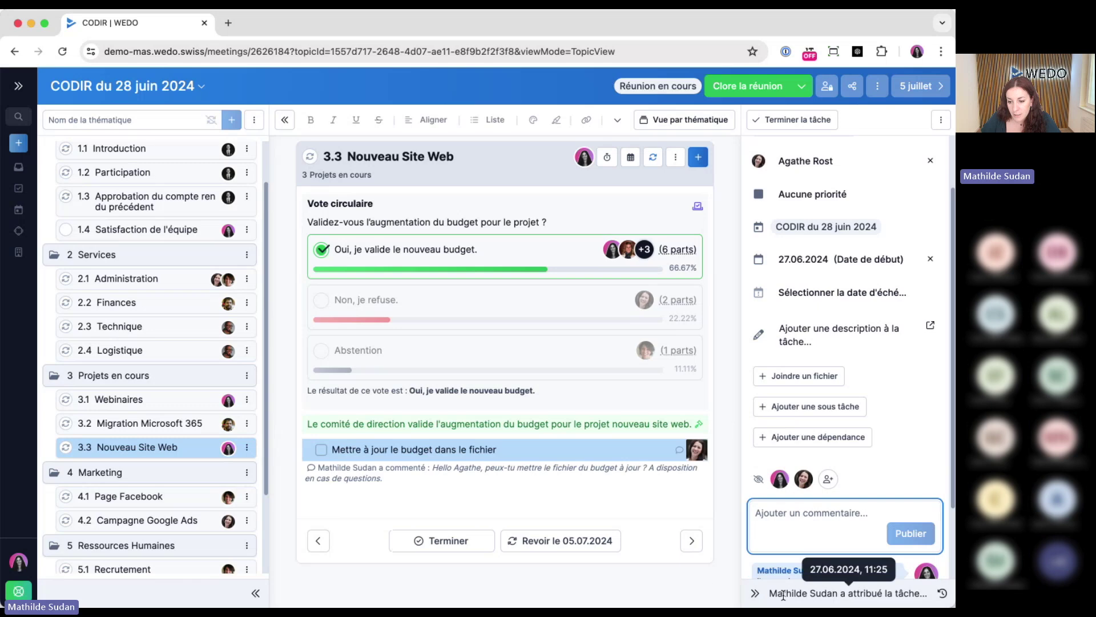
{"action": "left_click", "coordinate": [755, 593]}
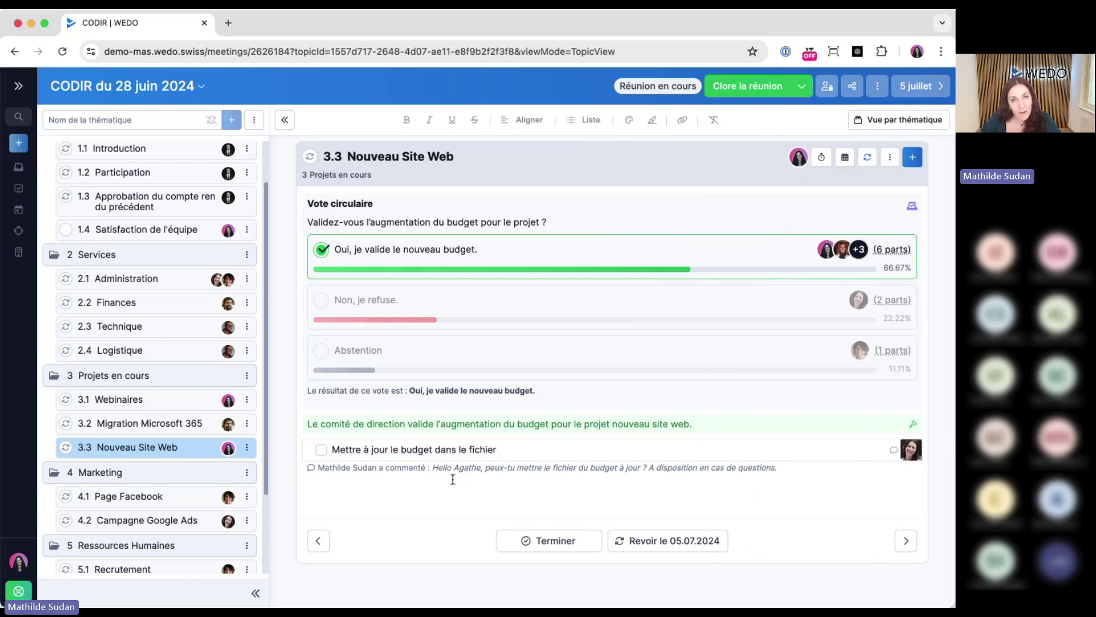
Set the budget update task's due date to next week, 04.07.2024, and close its details
{"action": "left_click", "coordinate": [492, 450]}
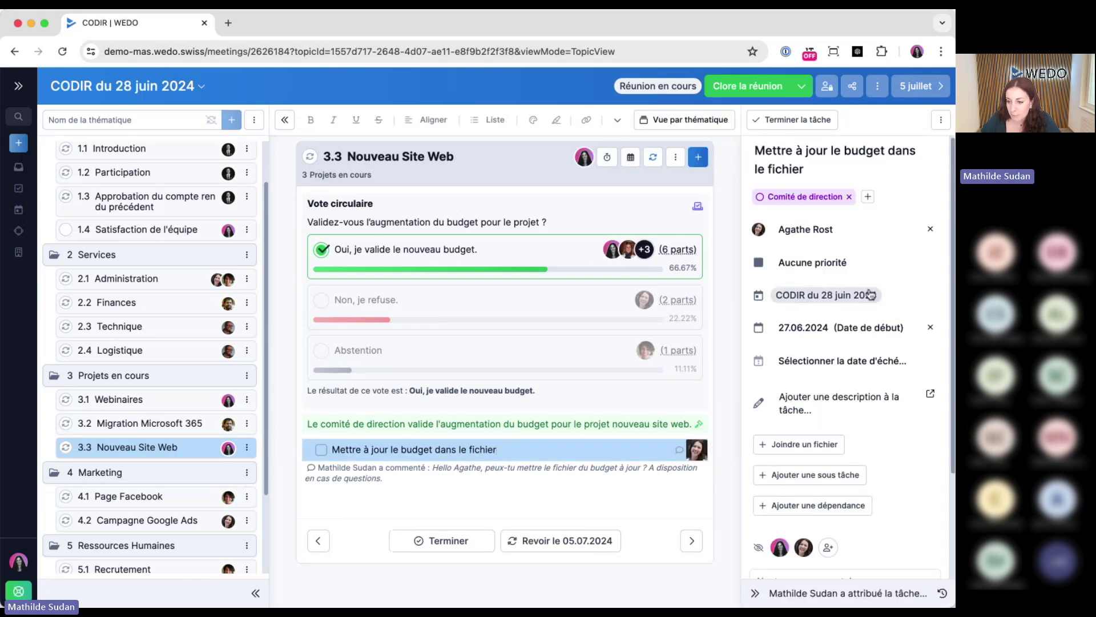
{"action": "left_click", "coordinate": [813, 364]}
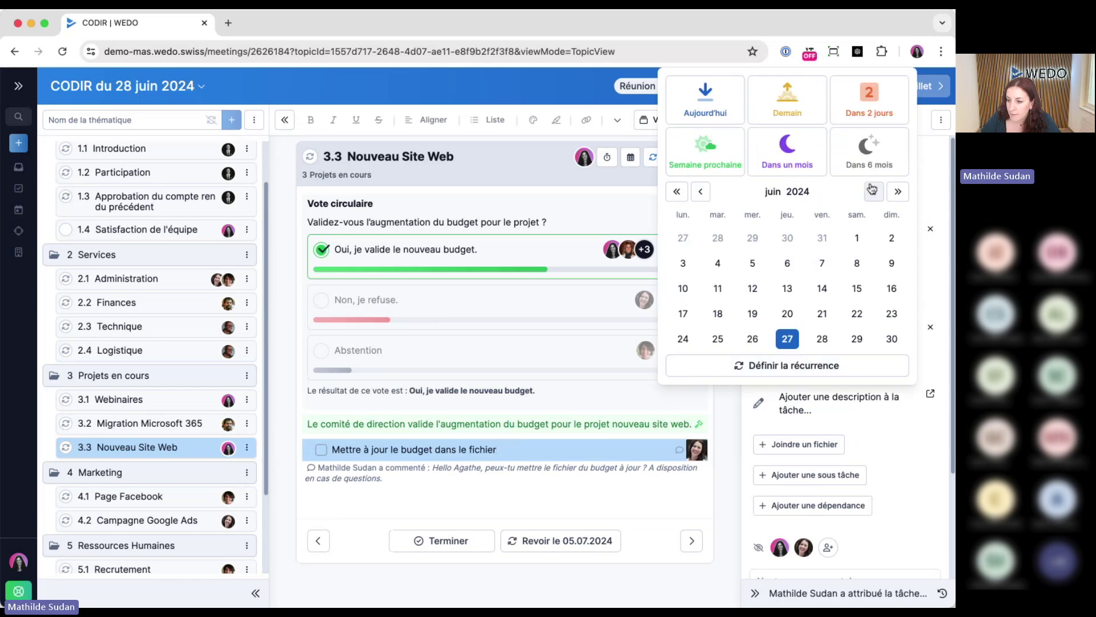
{"action": "left_click", "coordinate": [729, 149]}
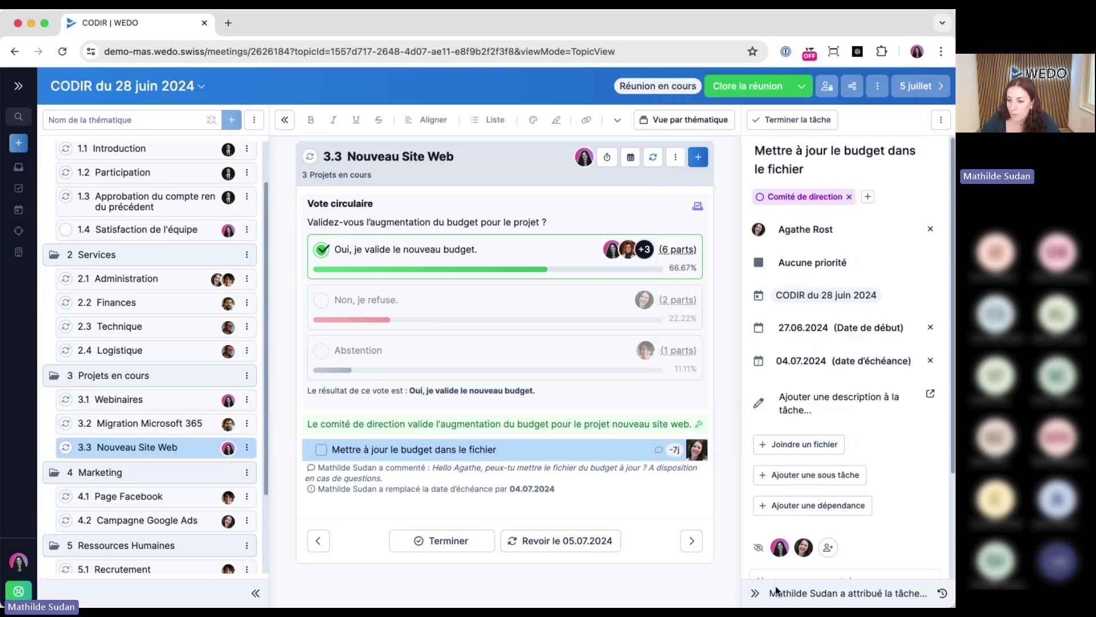
{"action": "left_click", "coordinate": [756, 594]}
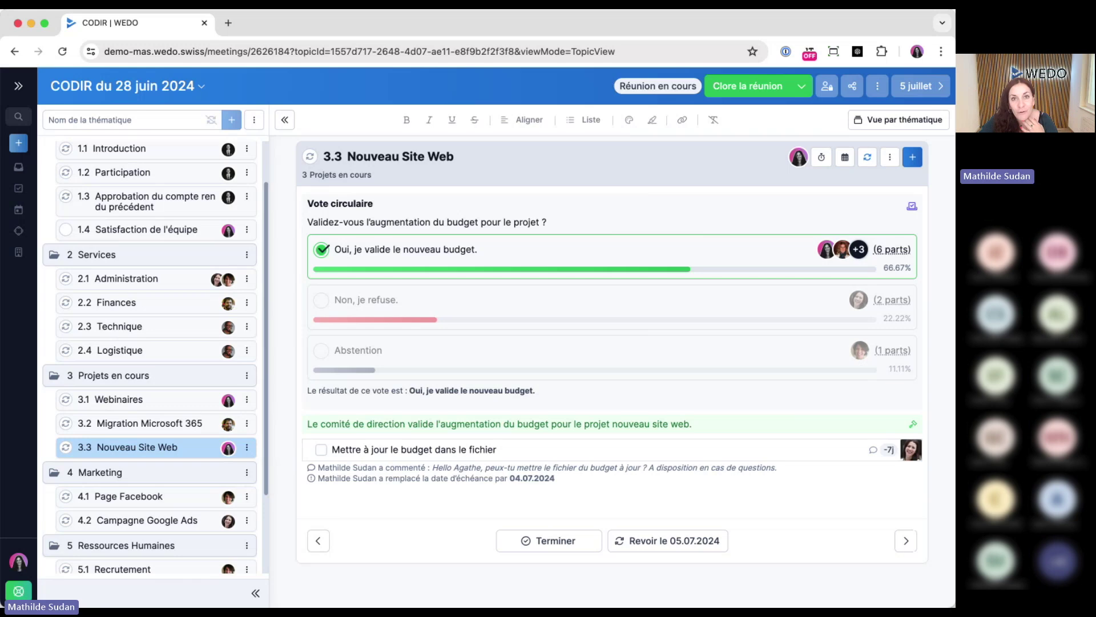
{"action": "scroll", "coordinate": [218, 254], "scroll_direction": "up", "scroll_amount": 2}
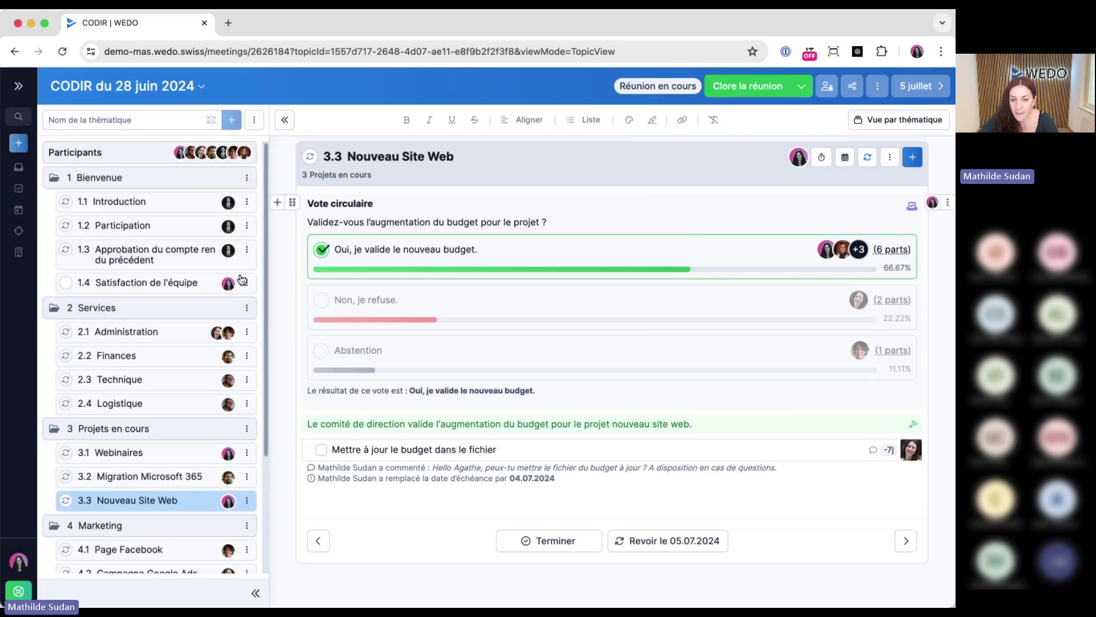
Change the 28 June meeting's status to "Compte rendu en relecture"
{"action": "left_click", "coordinate": [809, 87]}
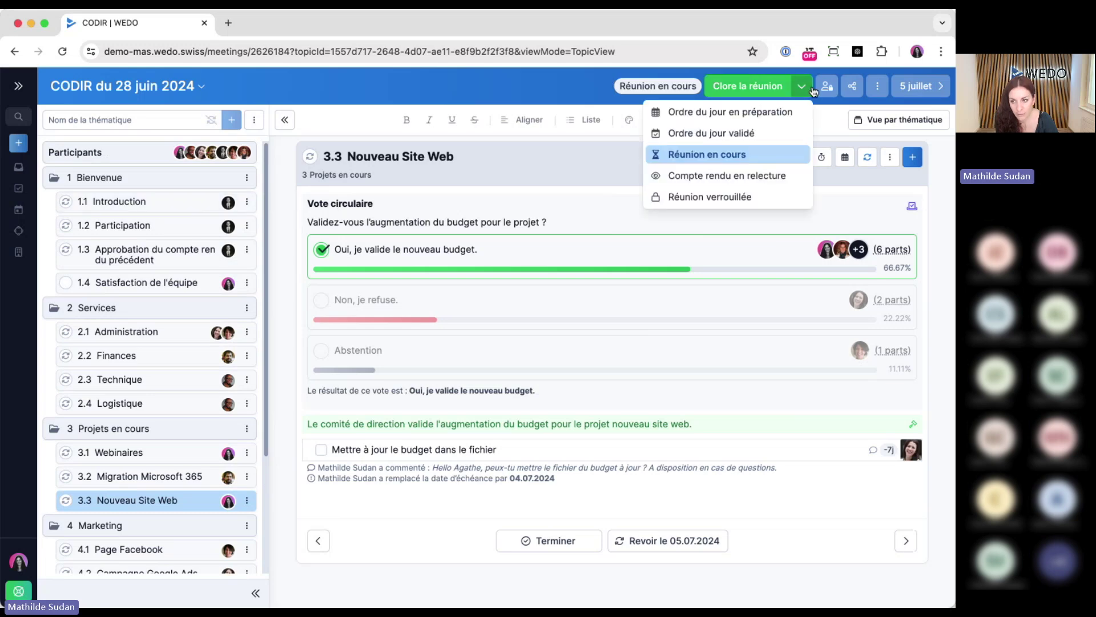
{"action": "left_click", "coordinate": [389, 546]}
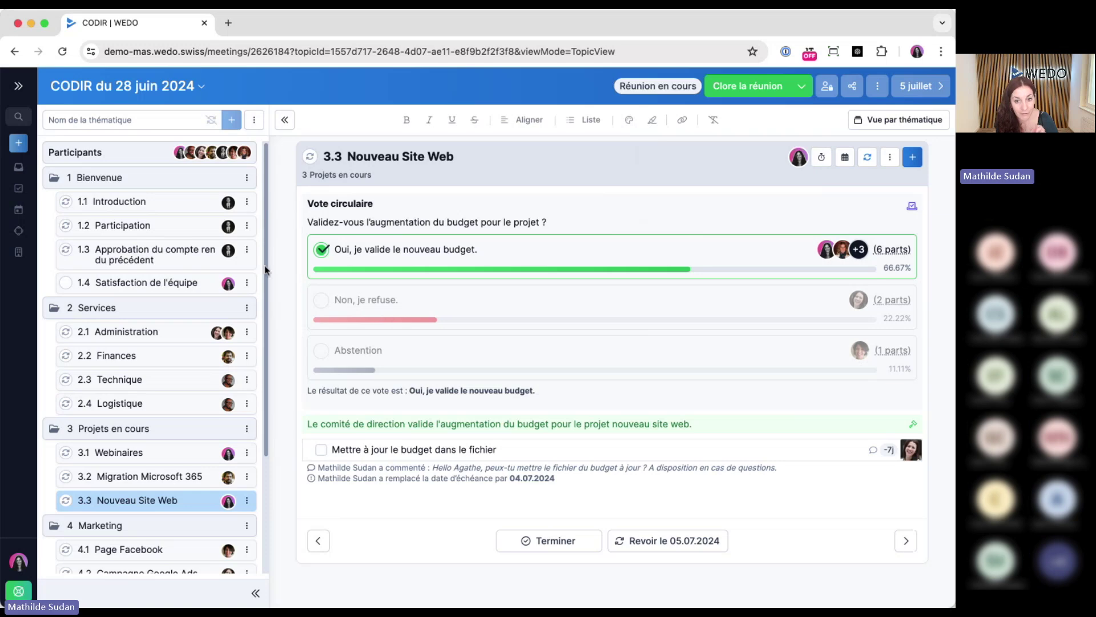
{"action": "left_click", "coordinate": [166, 338]}
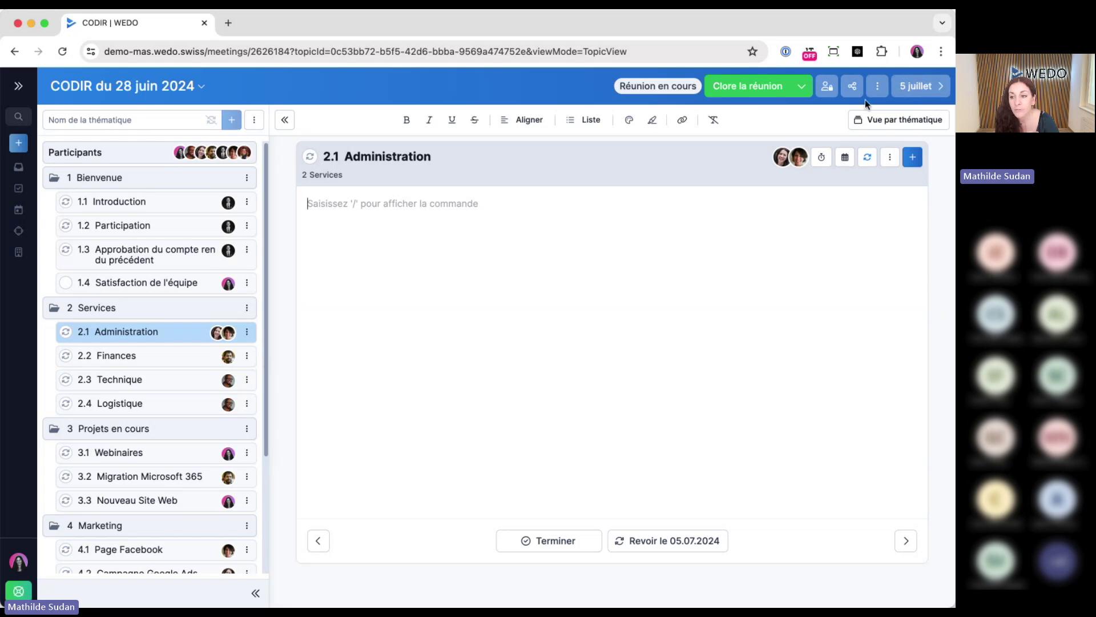
{"action": "left_click", "coordinate": [802, 86]}
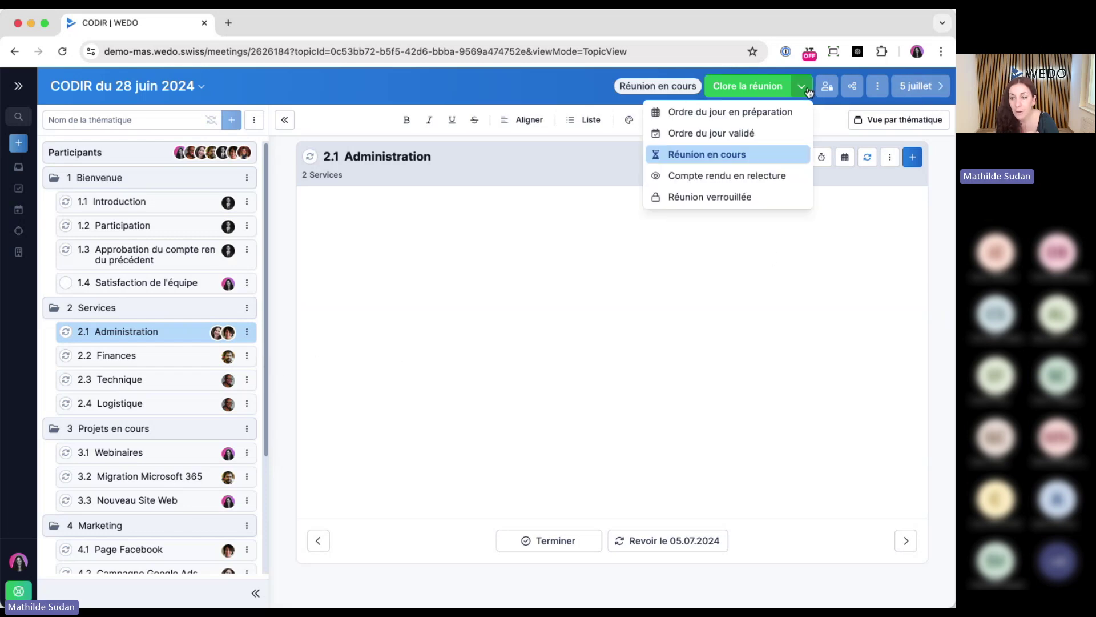
{"action": "left_click", "coordinate": [748, 176]}
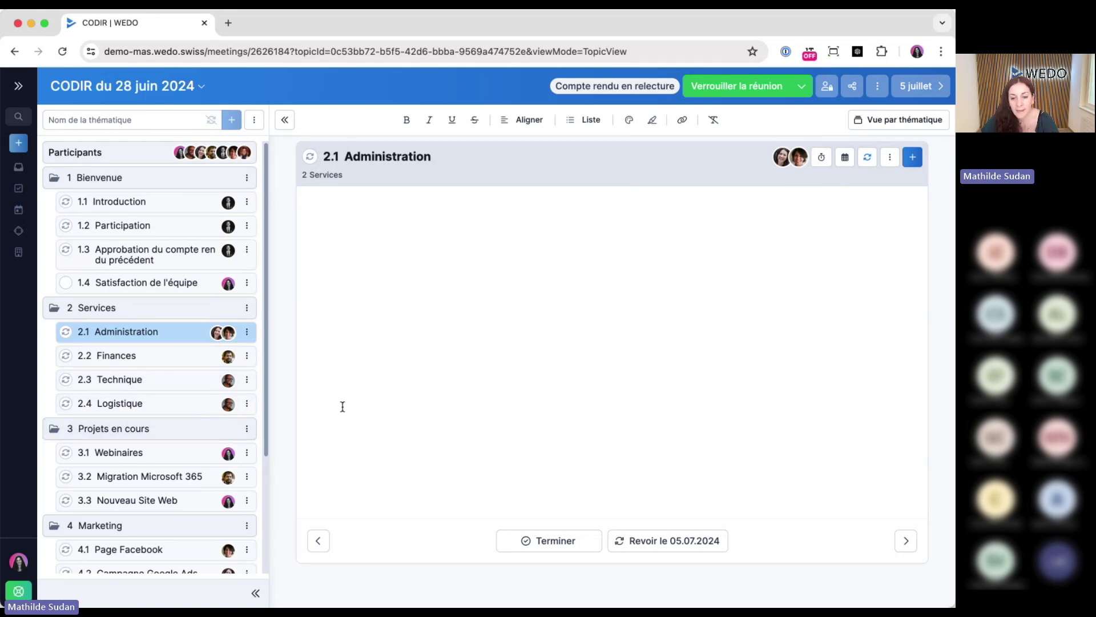
Review the vote results in topic 3.1 Webinaires and the vote, decision and task in topic 3.3 Nouveau Site Web
{"action": "left_click", "coordinate": [142, 454]}
{"action": "scroll", "coordinate": [145, 474], "scroll_direction": "down", "scroll_amount": 3}
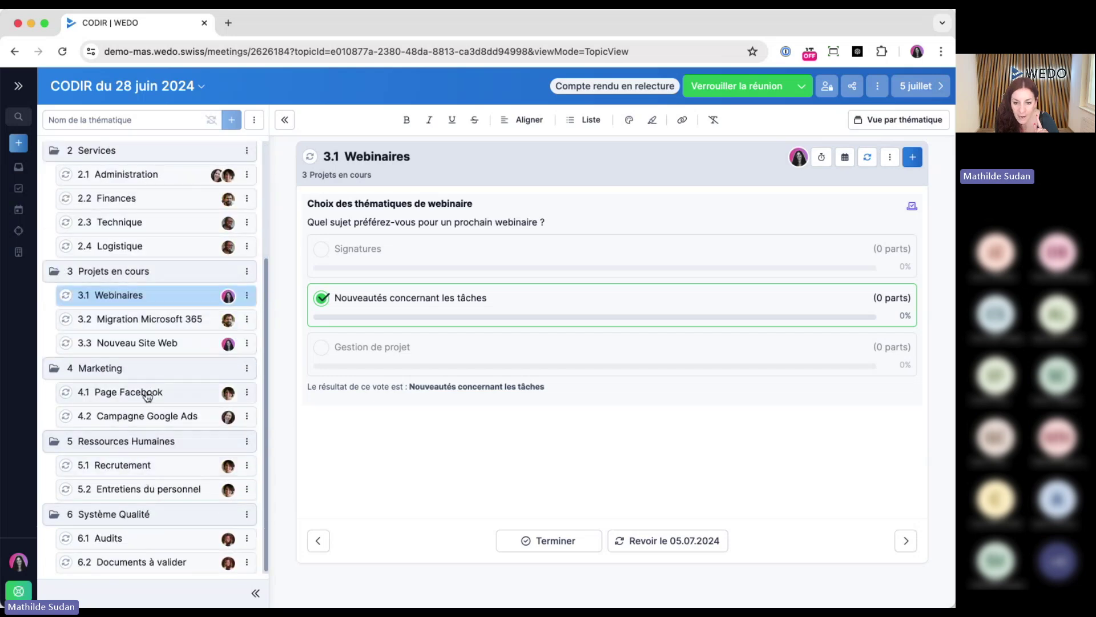
{"action": "left_click", "coordinate": [143, 368]}
{"action": "left_click", "coordinate": [163, 415]}
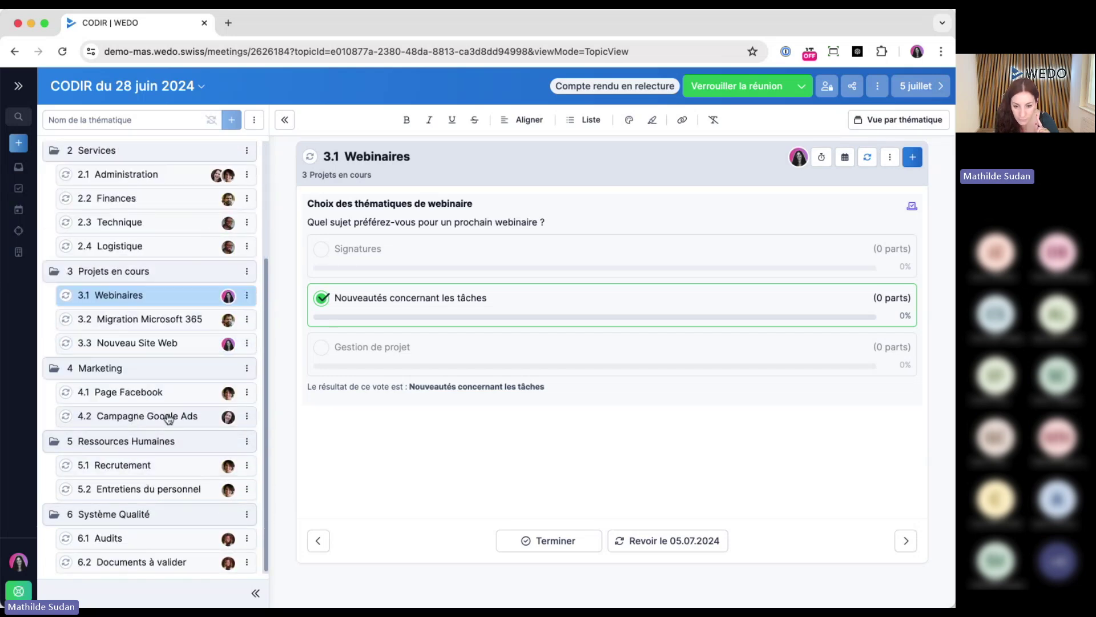
{"action": "left_click", "coordinate": [141, 346]}
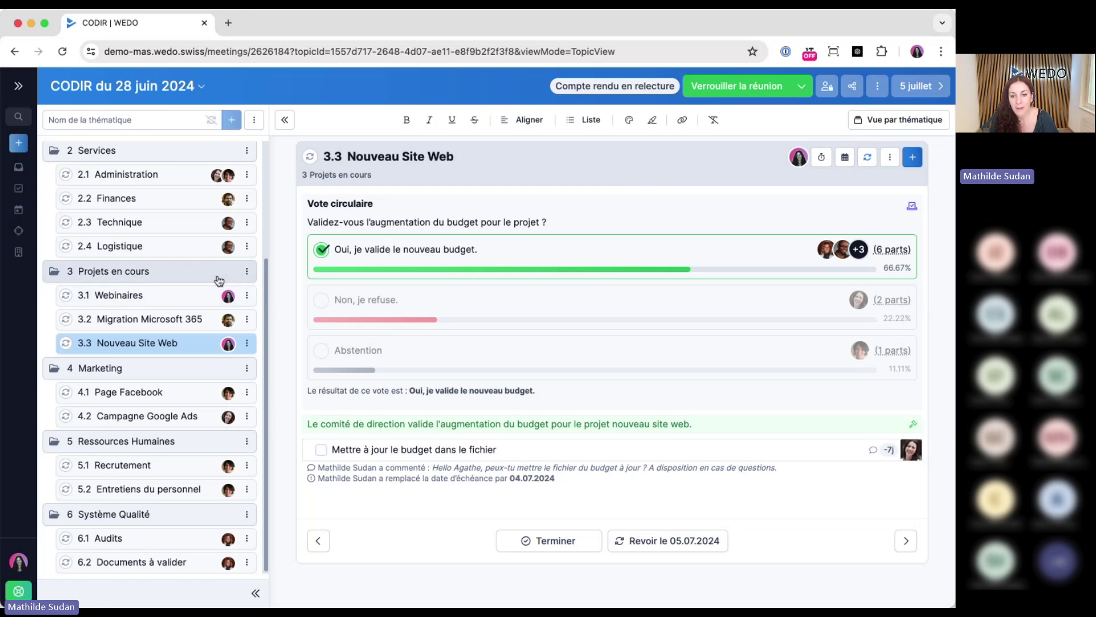
Email the meeting to all selected participants with the subject "CODIR du 28 juin 2024" and the proposed review message
{"action": "scroll", "coordinate": [217, 280], "scroll_direction": "up", "scroll_amount": 5}
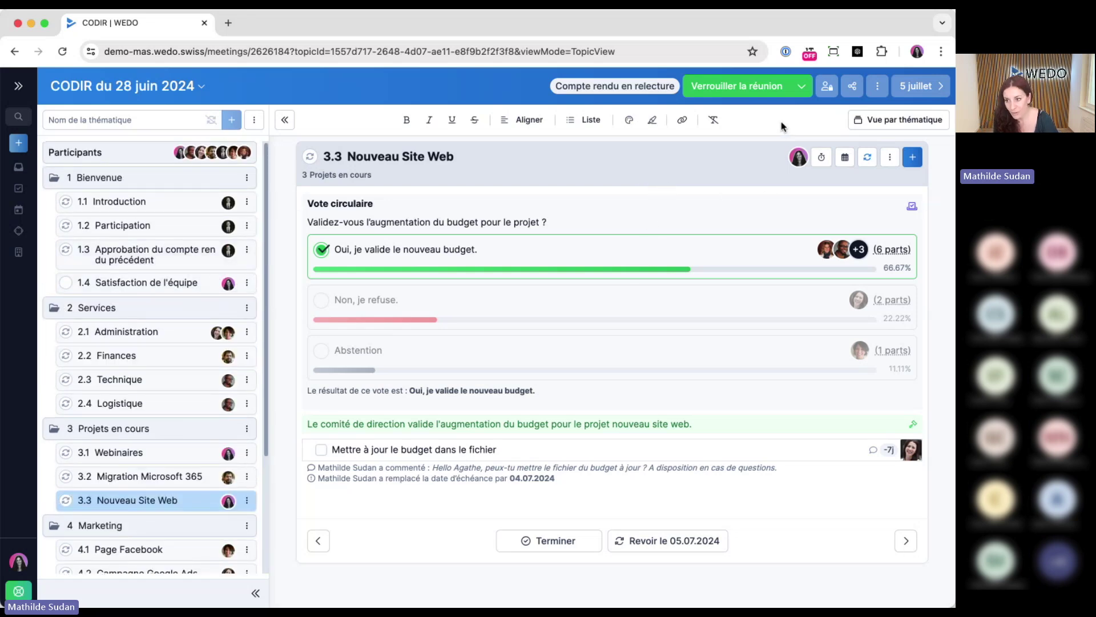
{"action": "left_click", "coordinate": [851, 86]}
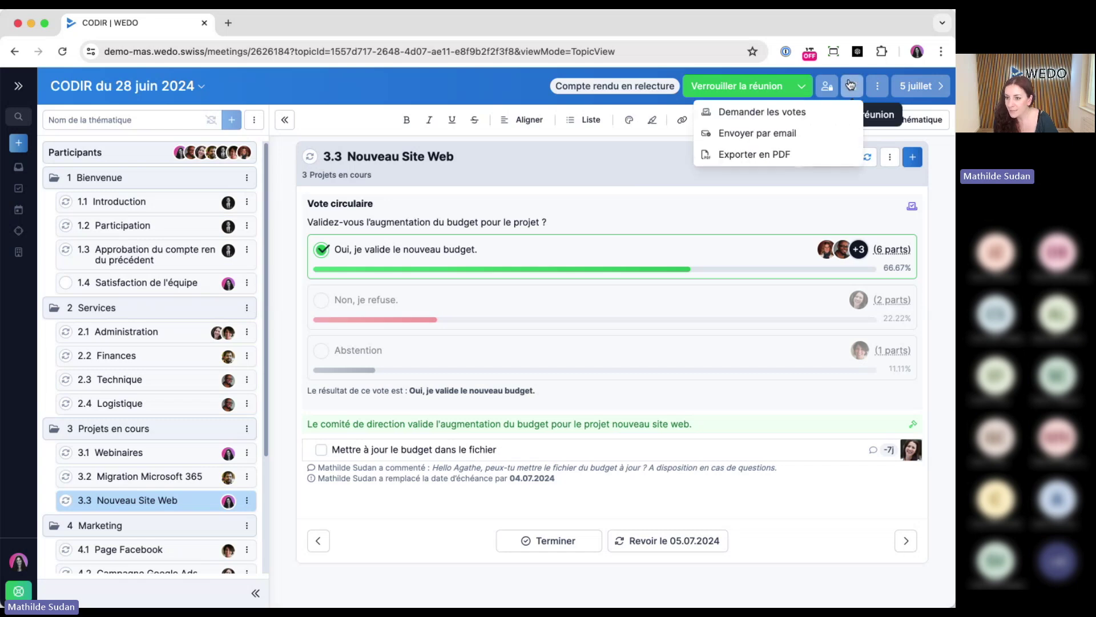
{"action": "left_click", "coordinate": [782, 132]}
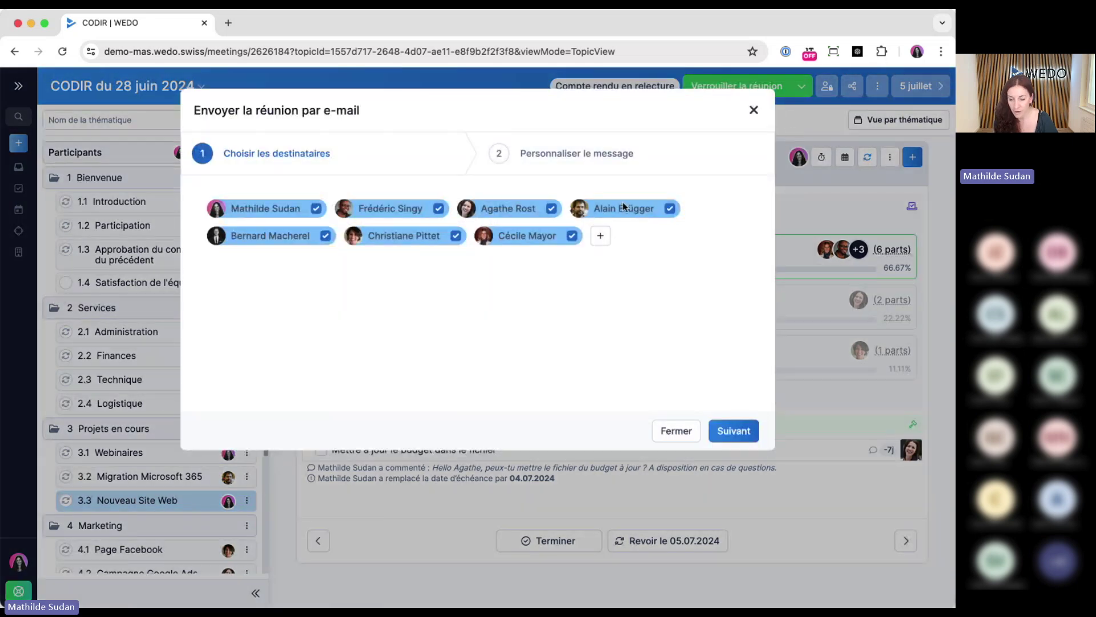
{"action": "left_click", "coordinate": [734, 430]}
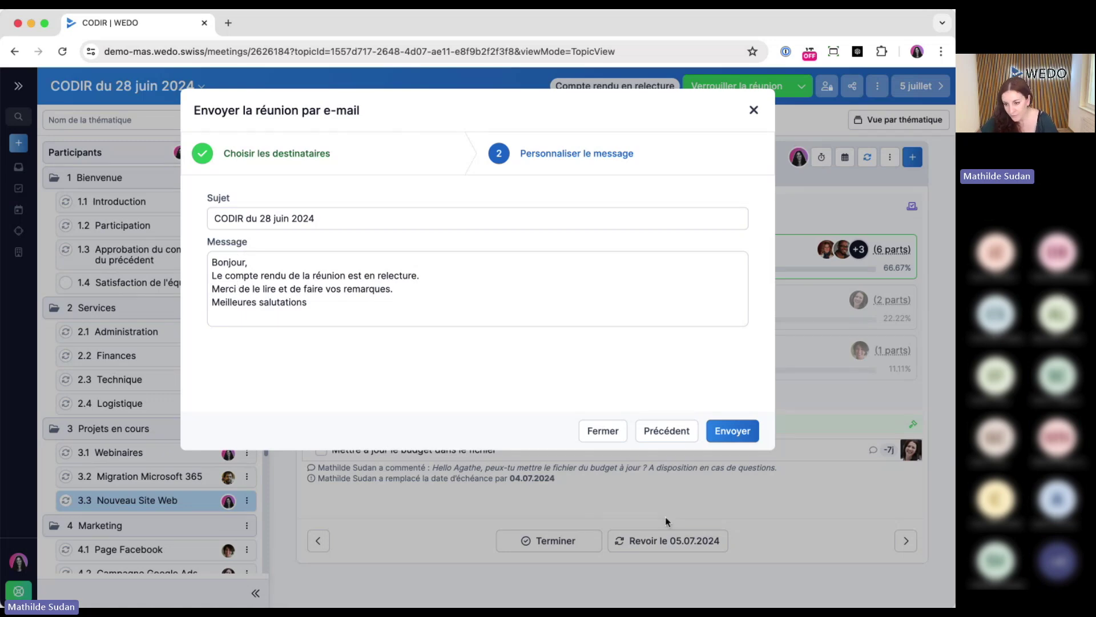
{"action": "left_click", "coordinate": [732, 430]}
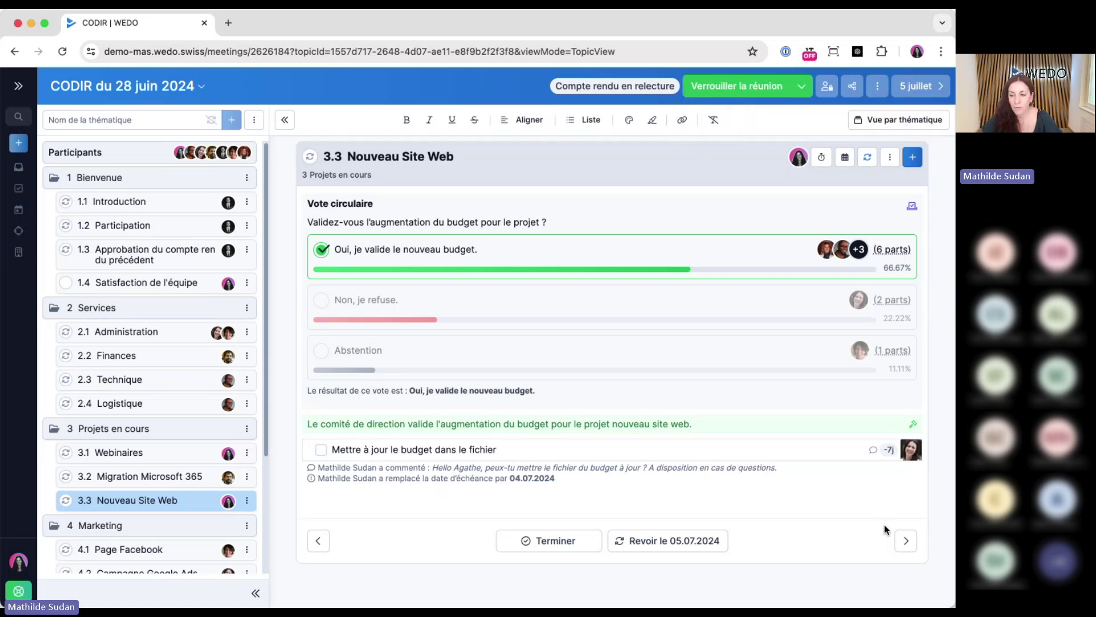
Generate the meeting's PDF export with the Votes blocks included, check its pages in the preview, and close the export
{"action": "left_click", "coordinate": [851, 97]}
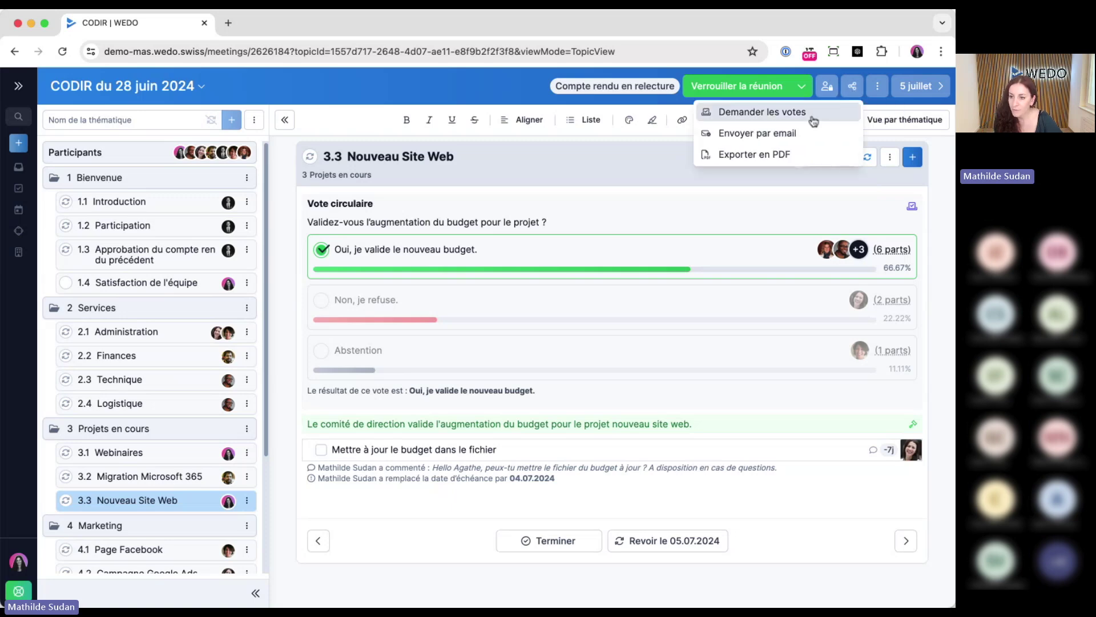
{"action": "left_click", "coordinate": [783, 153]}
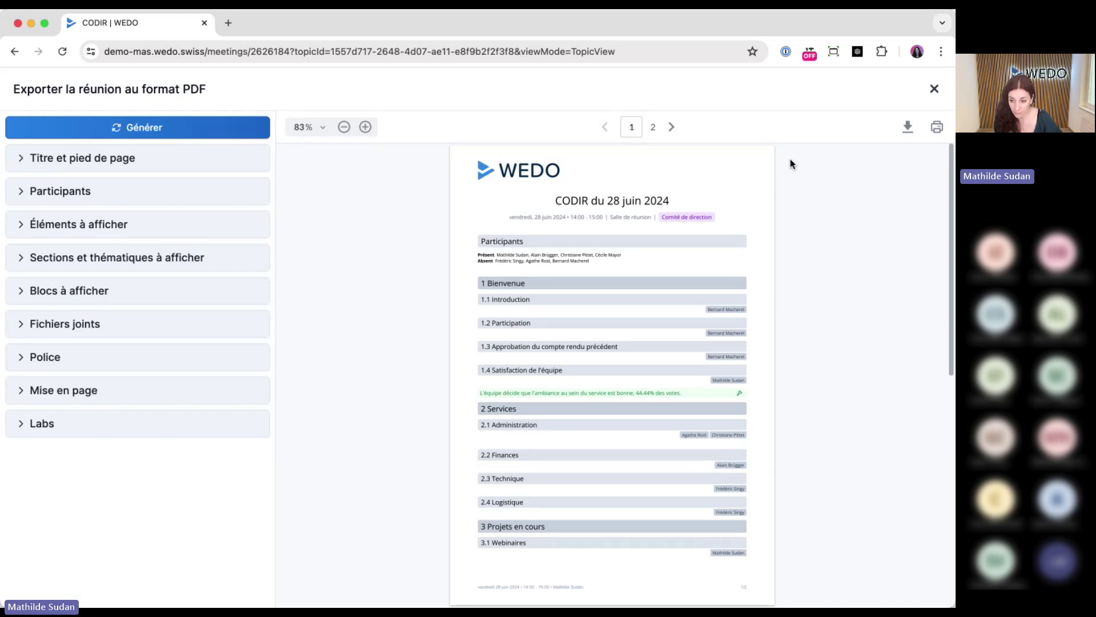
{"action": "left_click", "coordinate": [83, 290]}
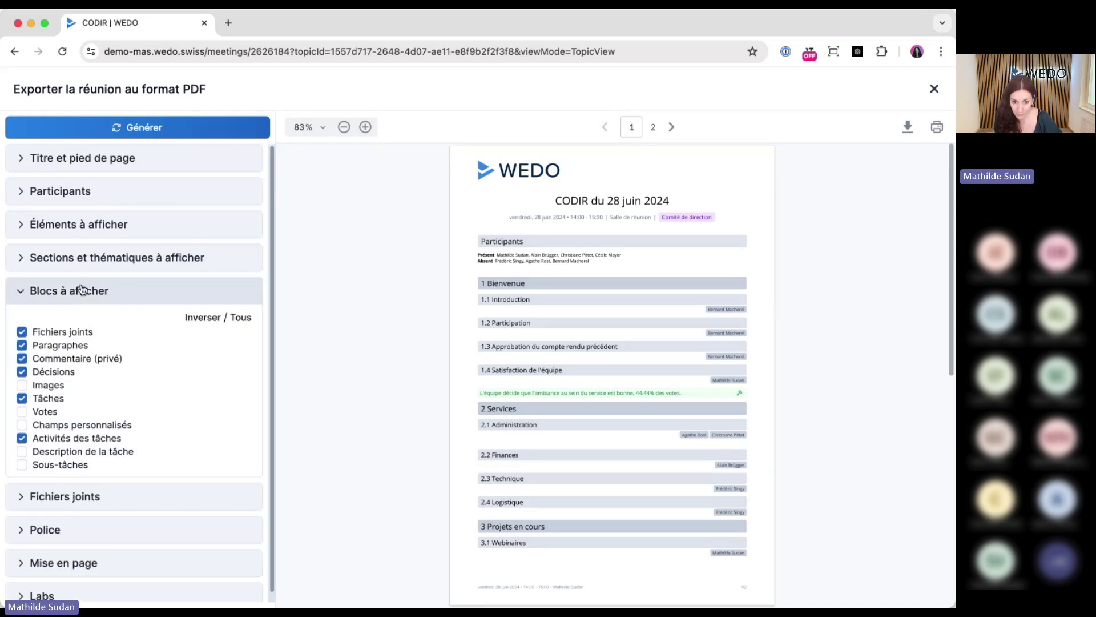
{"action": "left_click", "coordinate": [48, 416]}
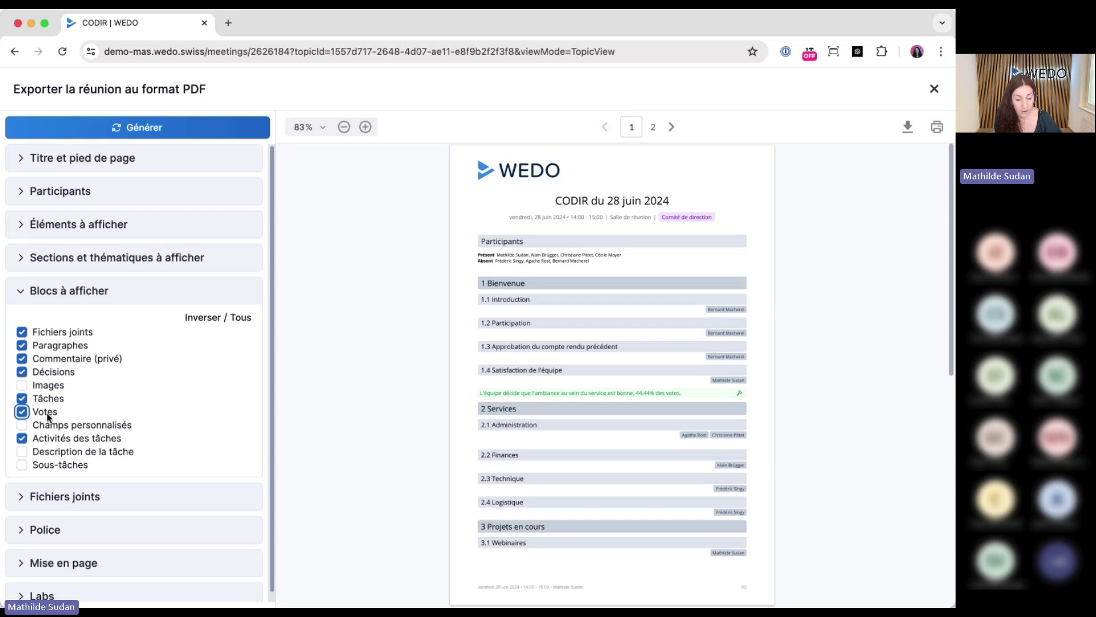
{"action": "left_click", "coordinate": [177, 128]}
{"action": "scroll", "coordinate": [611, 396], "scroll_direction": "down", "scroll_amount": 3}
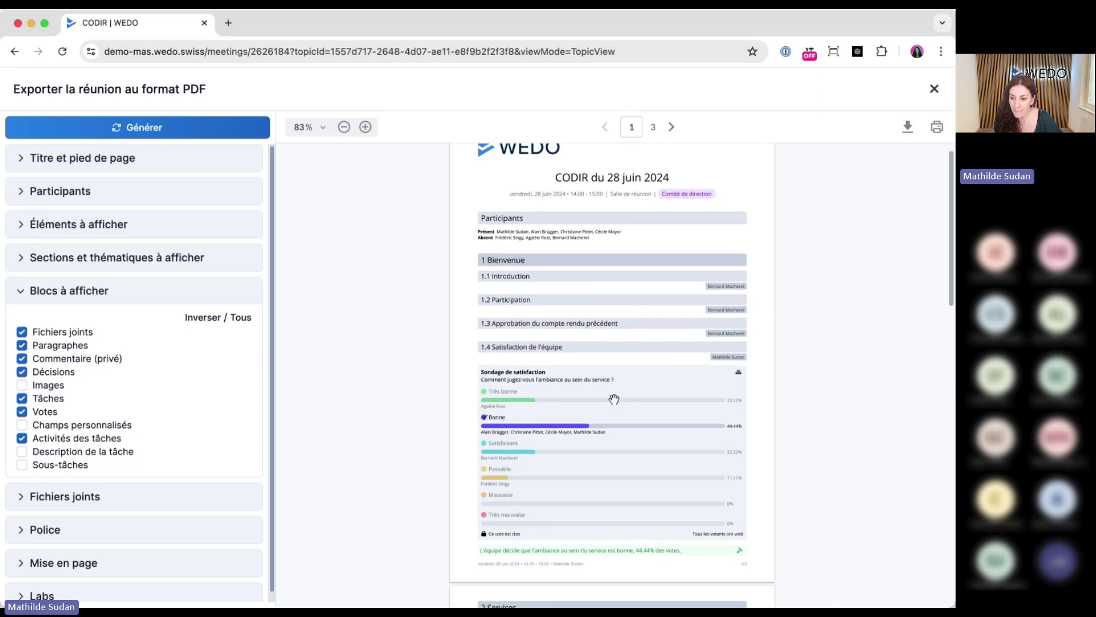
{"action": "scroll", "coordinate": [577, 403], "scroll_direction": "down", "scroll_amount": 9}
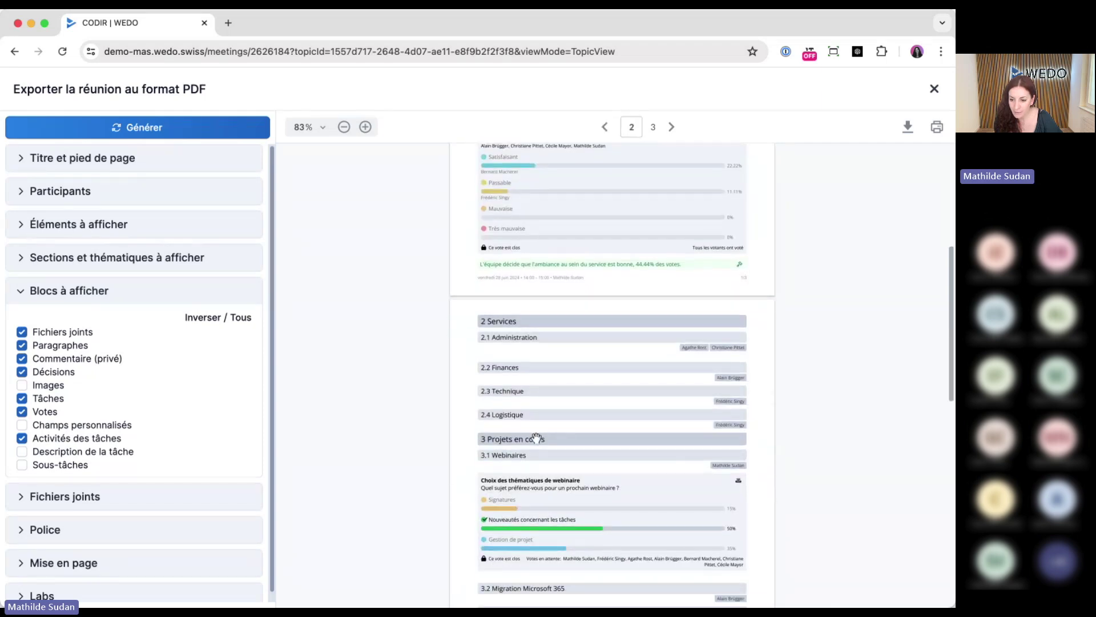
{"action": "scroll", "coordinate": [580, 460], "scroll_direction": "down", "scroll_amount": 5}
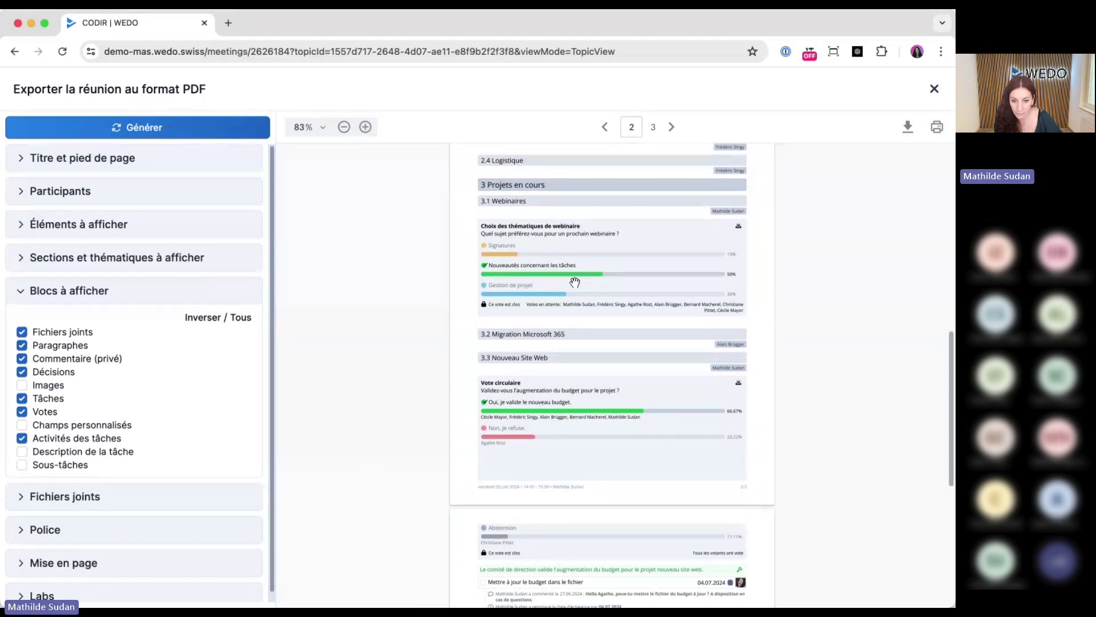
{"action": "scroll", "coordinate": [656, 342], "scroll_direction": "down", "scroll_amount": 6}
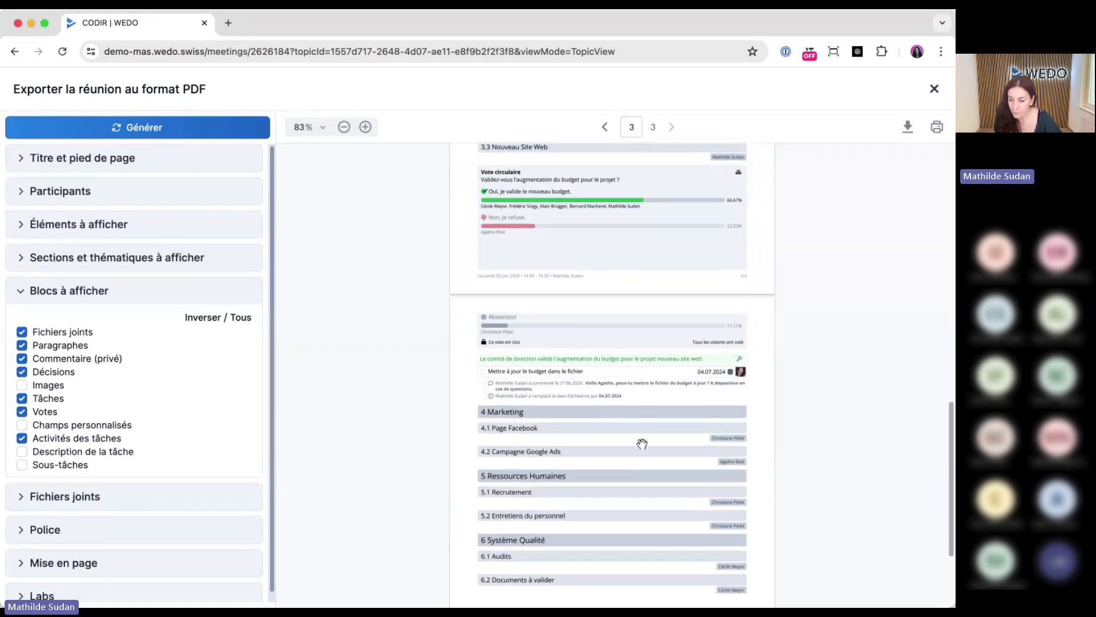
{"action": "scroll", "coordinate": [642, 444], "scroll_direction": "up", "scroll_amount": 20}
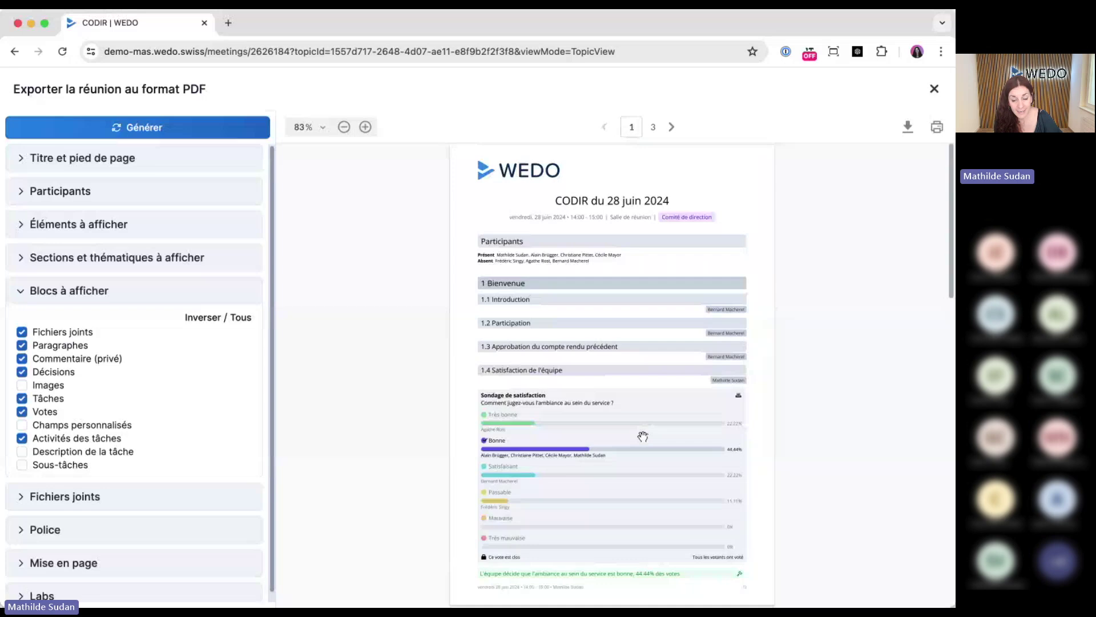
{"action": "left_click", "coordinate": [935, 88]}
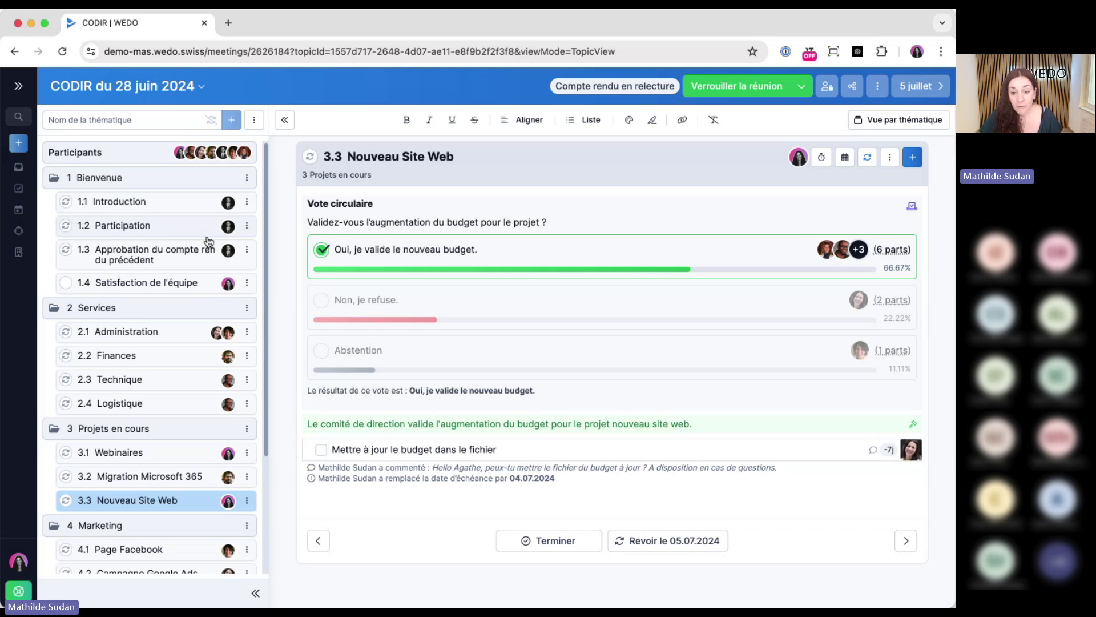
Open topic 1.3 "Approbation du compte rendu précédent" in the 5 July meeting and start its content from scratch
{"action": "left_click", "coordinate": [730, 85]}
{"action": "left_click", "coordinate": [747, 110]}
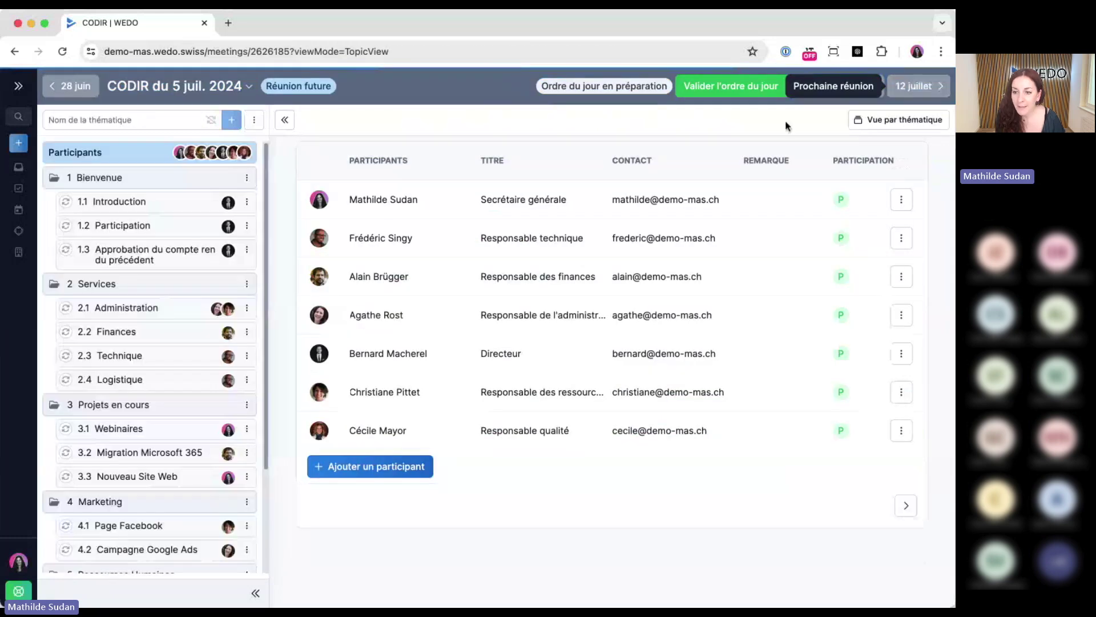
{"action": "left_click", "coordinate": [138, 260]}
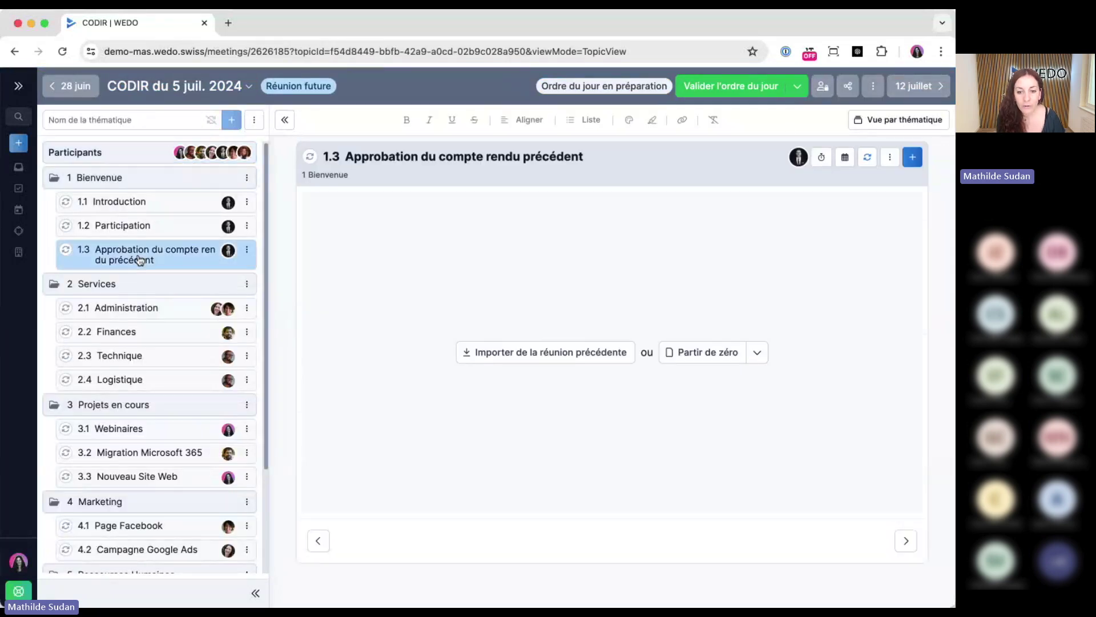
{"action": "left_click", "coordinate": [714, 354]}
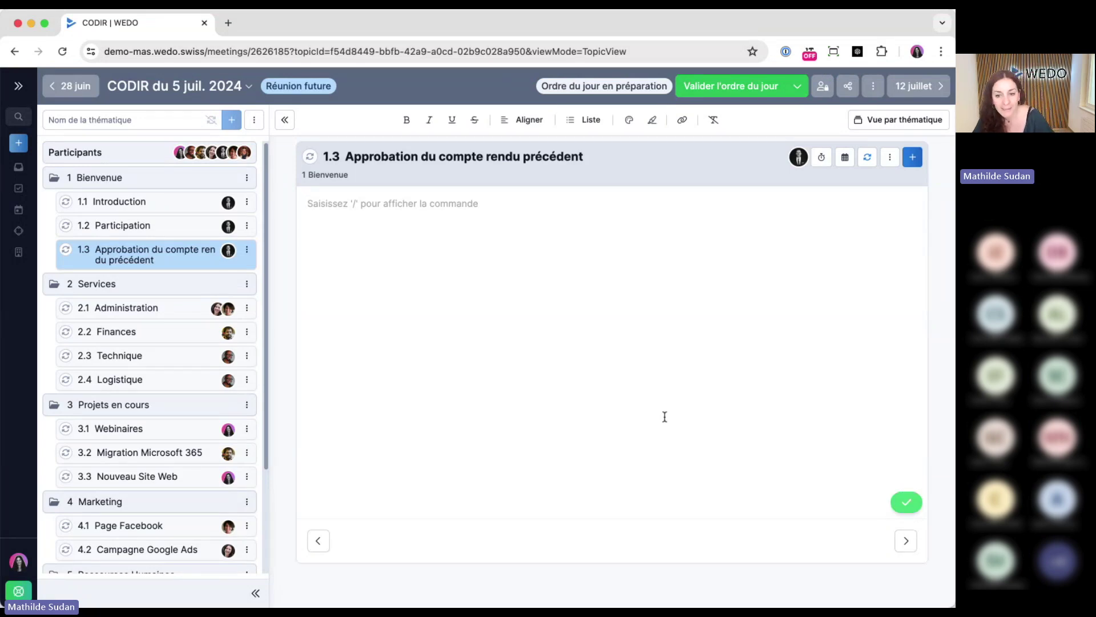
Add a vote titled "Validez-vous le PV de séance passé ?" to topic 1.3
{"action": "left_click", "coordinate": [912, 157]}
{"action": "left_click", "coordinate": [829, 286]}
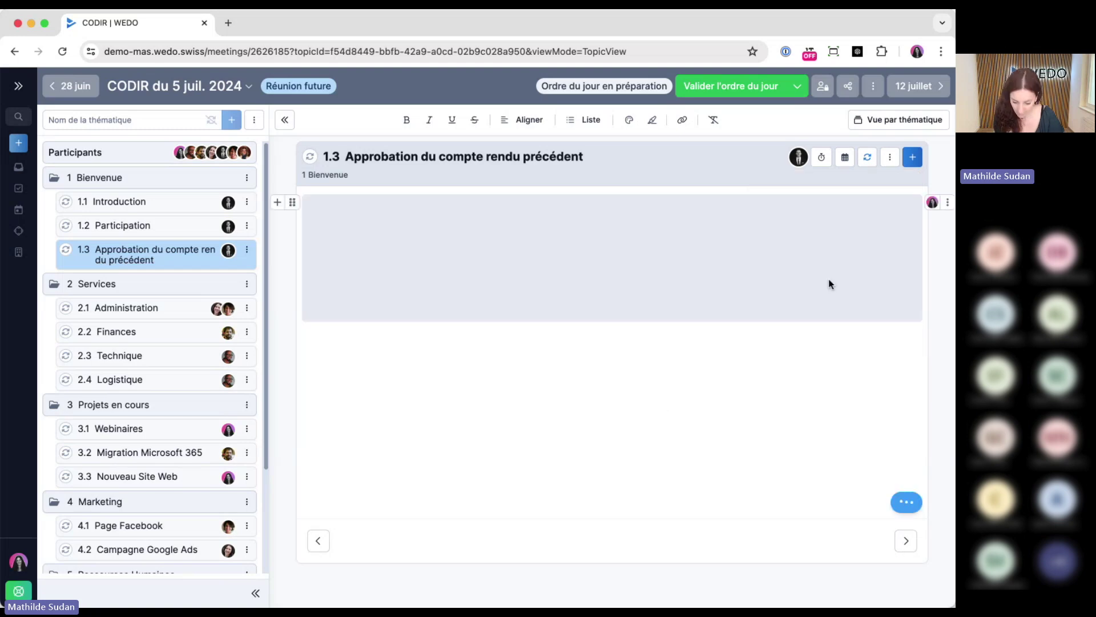
{"action": "type", "text": "v"}
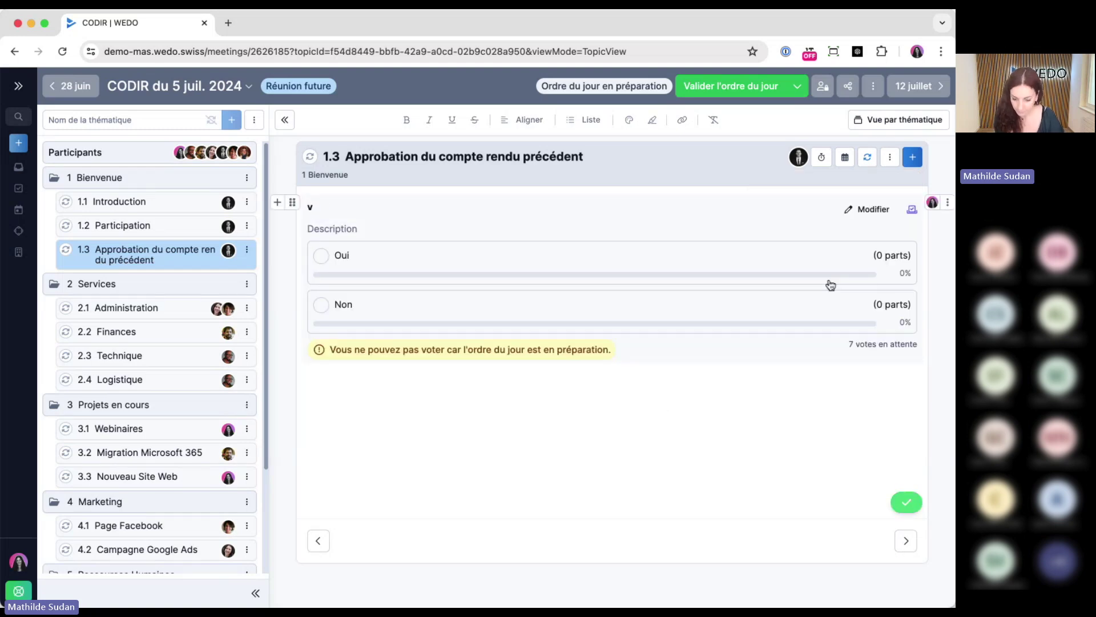
{"action": "type", "text": "alidez-vo"}
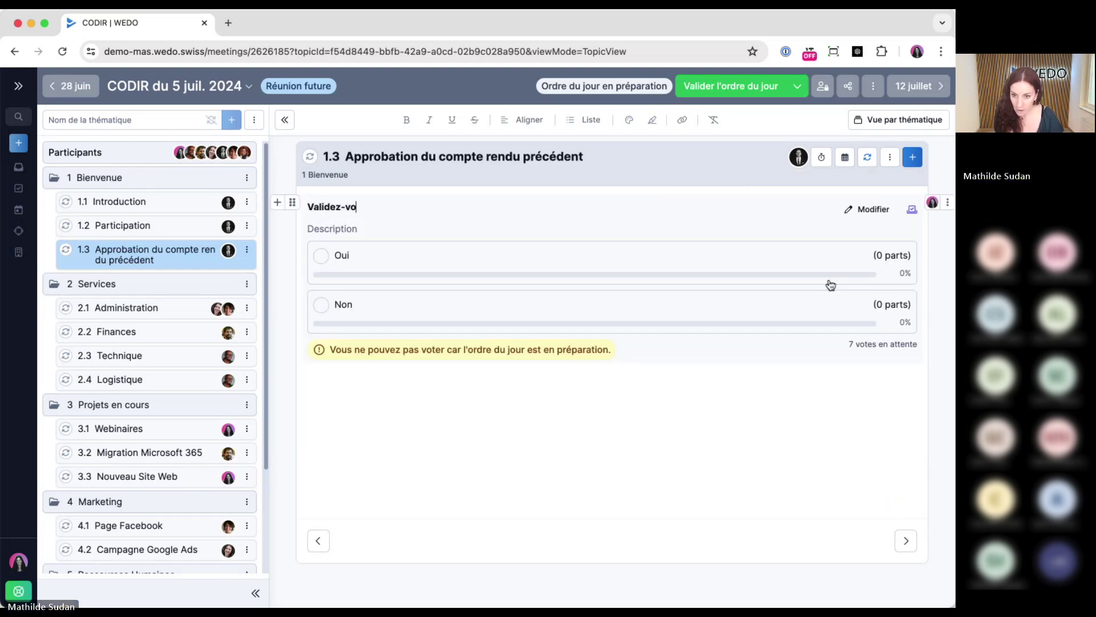
{"action": "type", "text": "us le PV de saéance passé ?"}
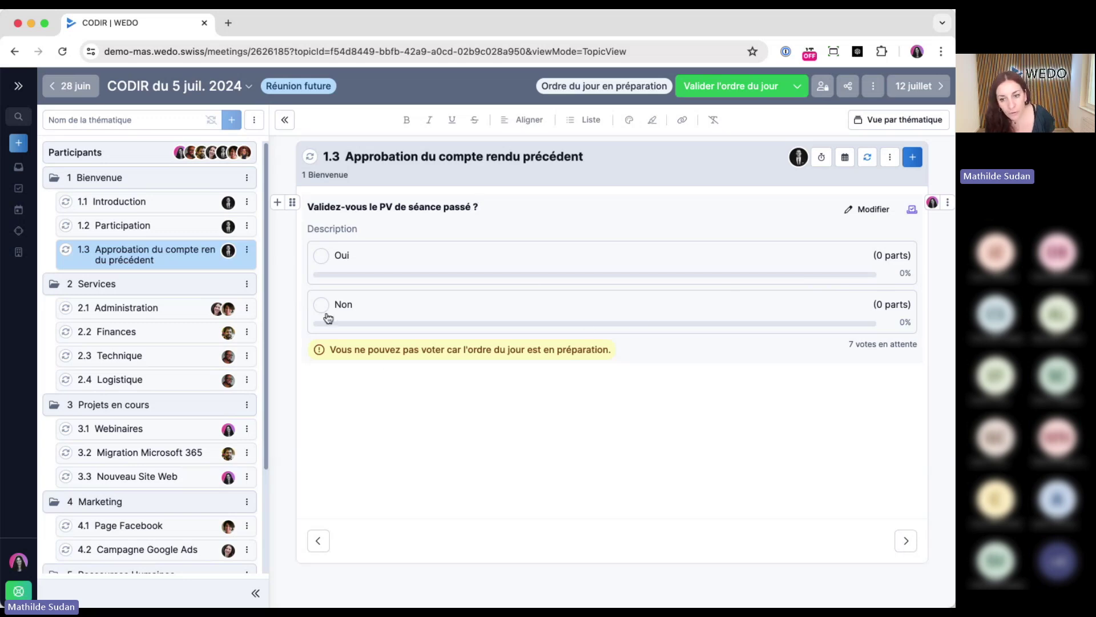
Look back at the 28 June meeting, and return to topic 1.3 of the 5 July meeting
{"action": "left_click", "coordinate": [67, 96]}
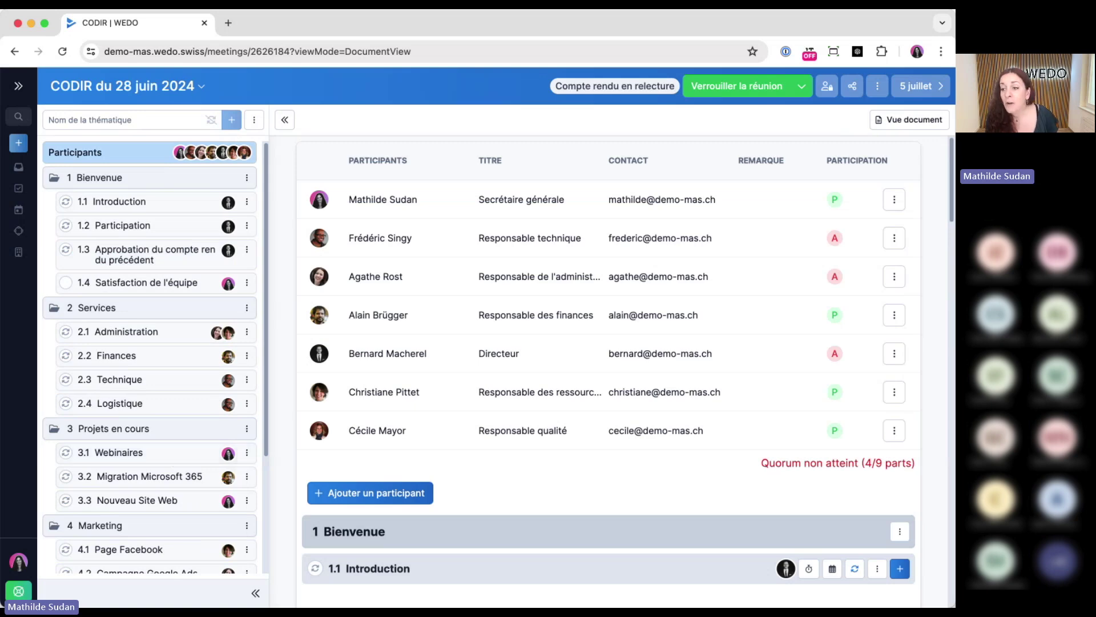
{"action": "left_click", "coordinate": [917, 86]}
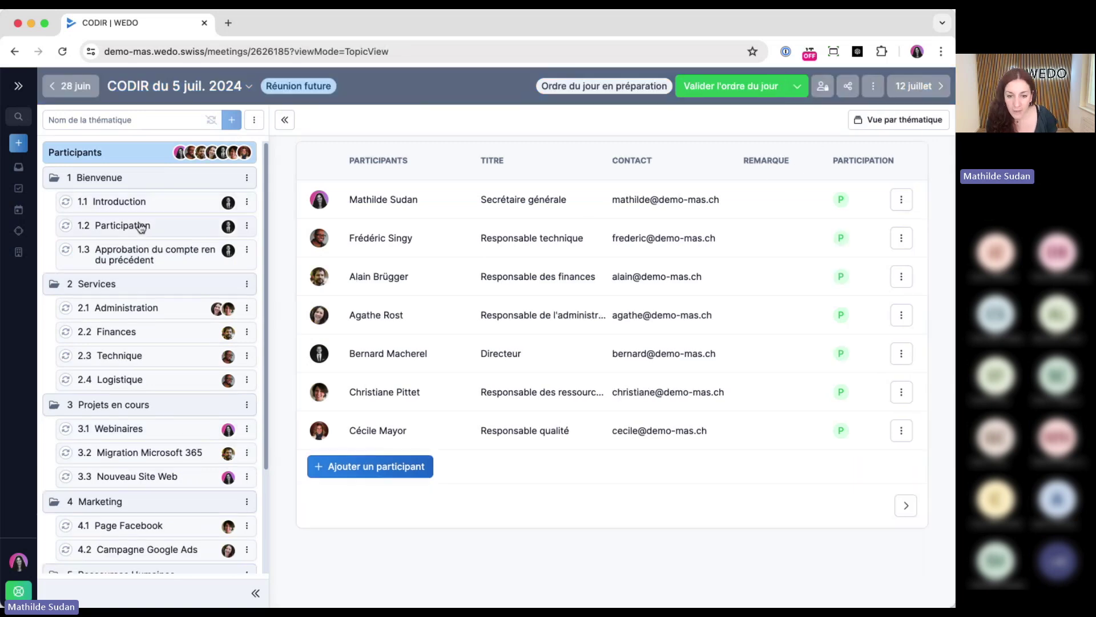
{"action": "left_click", "coordinate": [135, 257]}
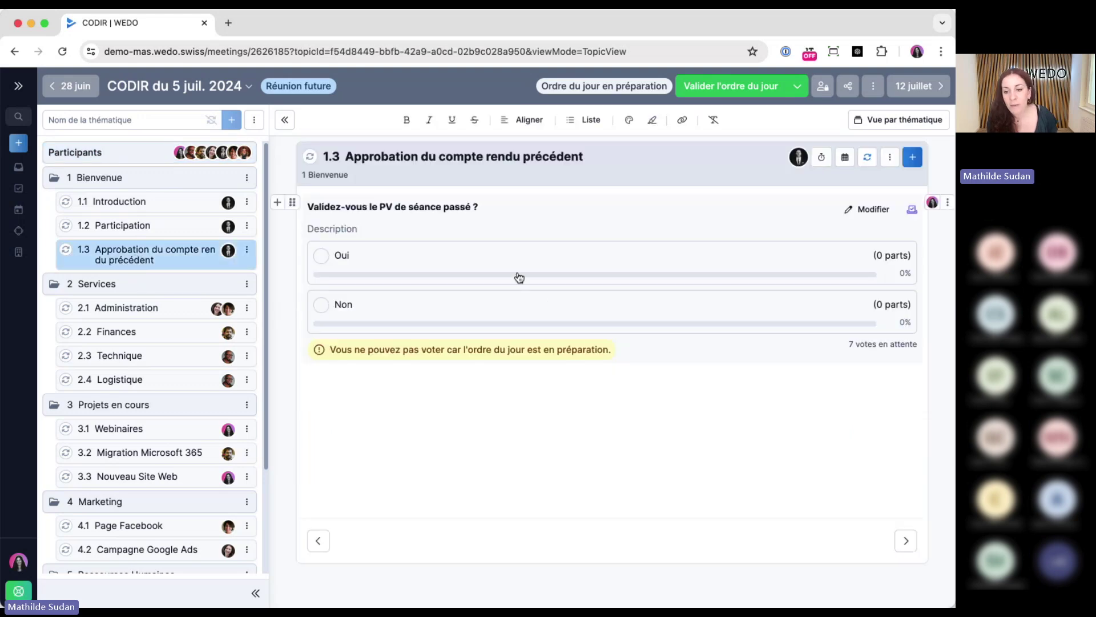
Open the settings of the minutes approval vote and enable "Demande de clarification possible"
{"action": "left_click", "coordinate": [552, 303]}
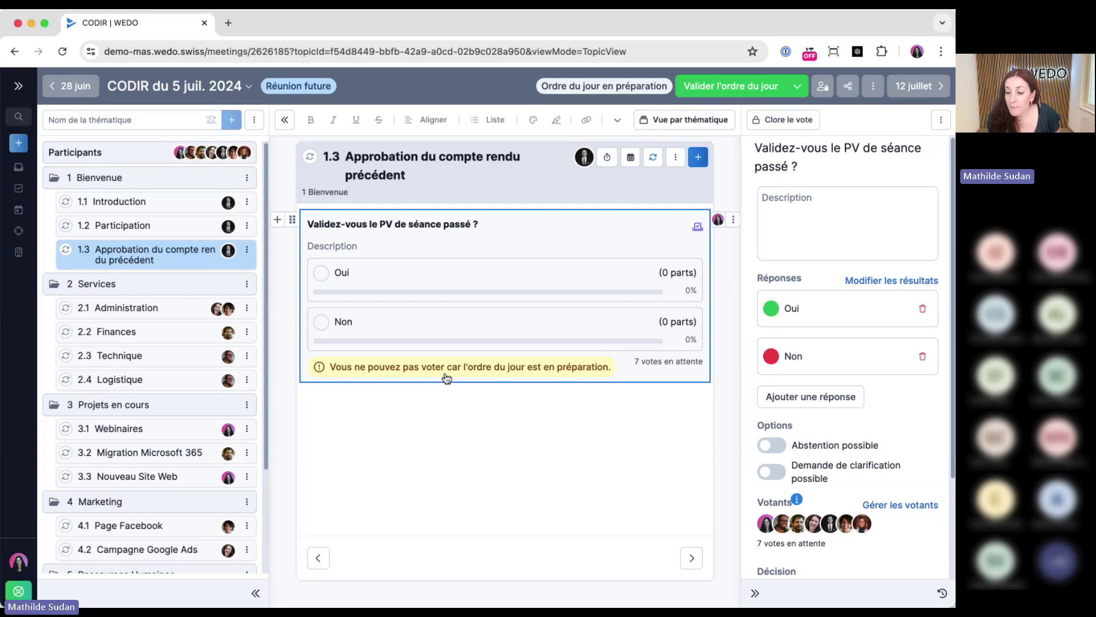
{"action": "left_click", "coordinate": [772, 471]}
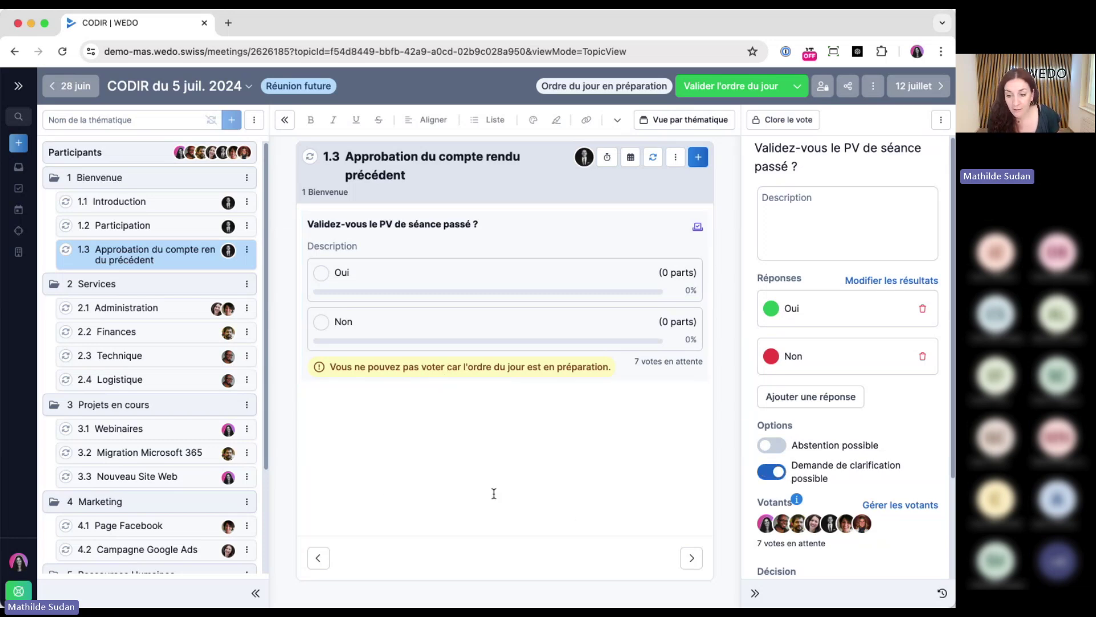
Leave the minutes approval vote and return to the 28 June CODIR meeting
{"action": "left_click", "coordinate": [755, 593]}
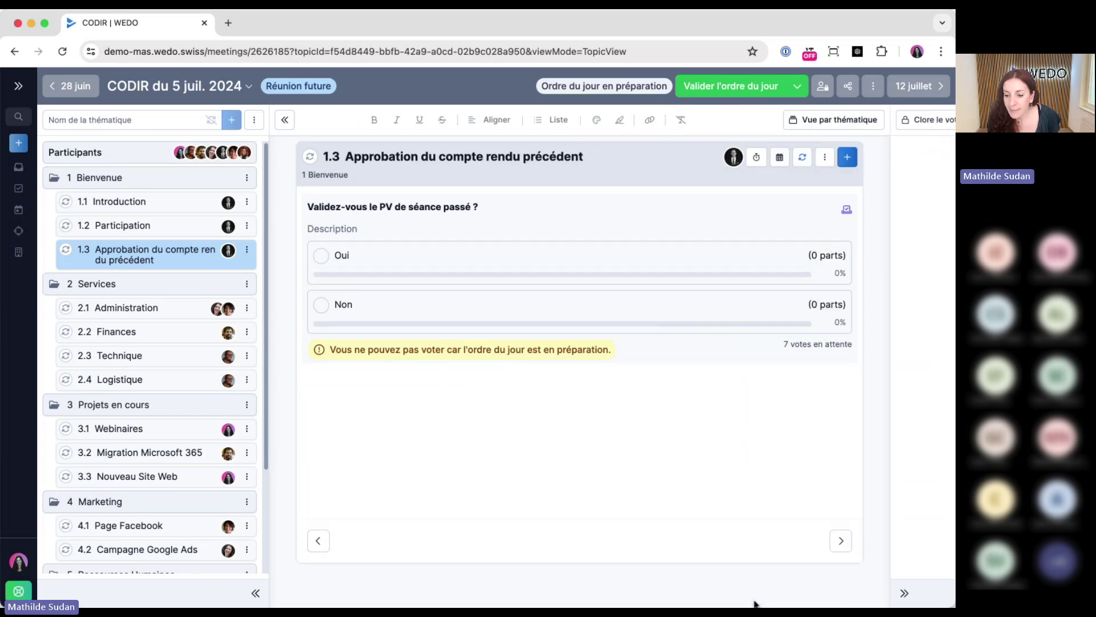
{"action": "left_click", "coordinate": [543, 306]}
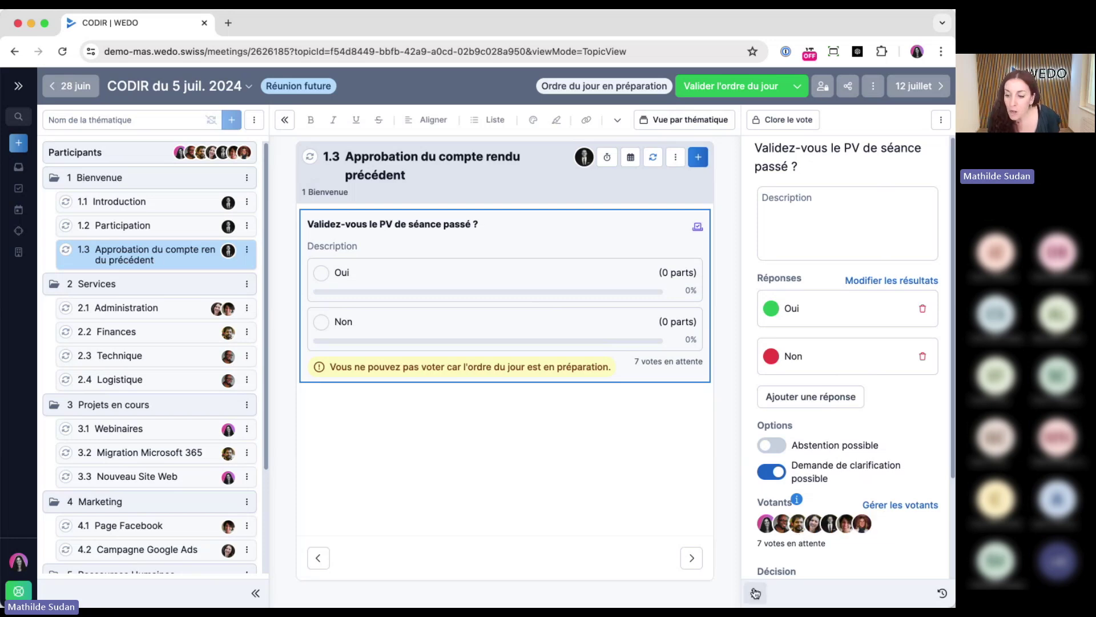
{"action": "left_click", "coordinate": [71, 95]}
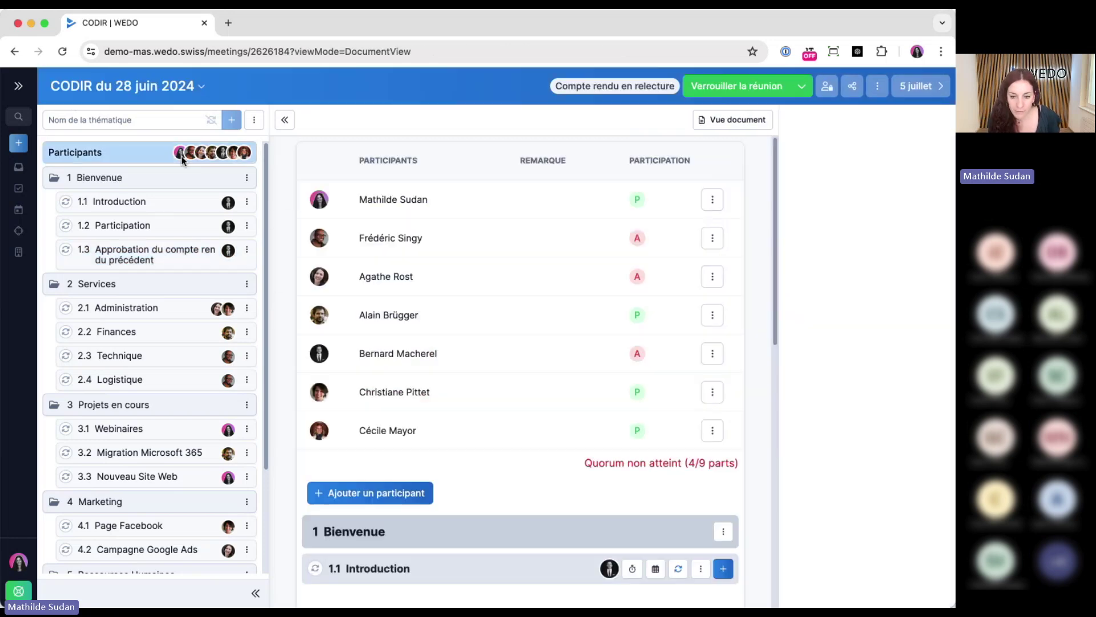
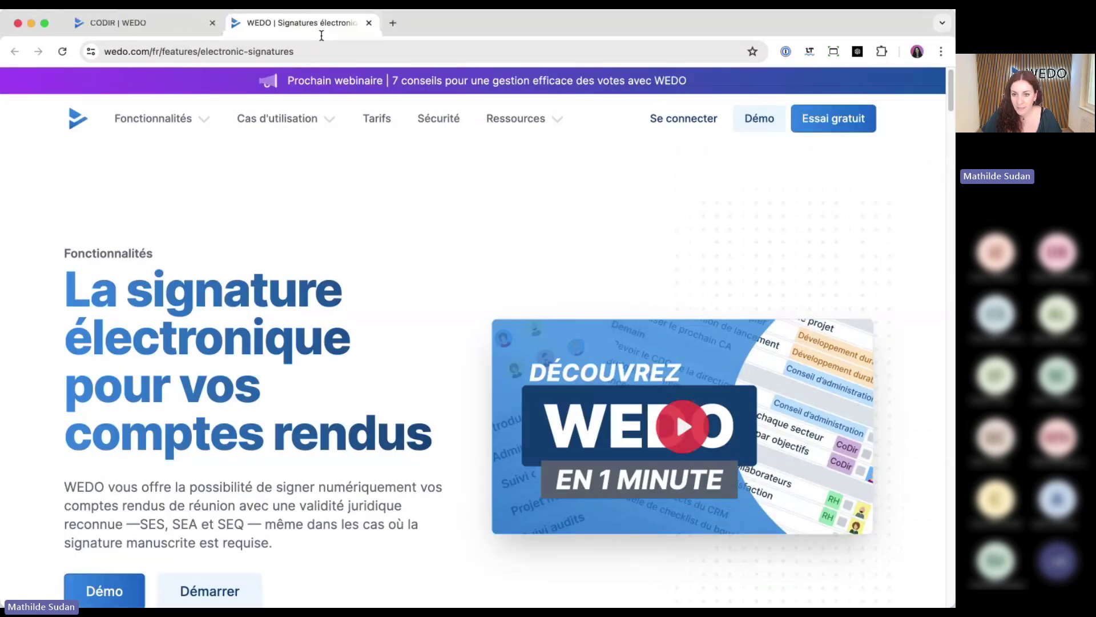
Open the Signatures page from the WEDO website's footer and examine the advantages, regulatory compliance and legal recognition sections
{"action": "scroll", "coordinate": [338, 174], "scroll_direction": "down", "scroll_amount": 20}
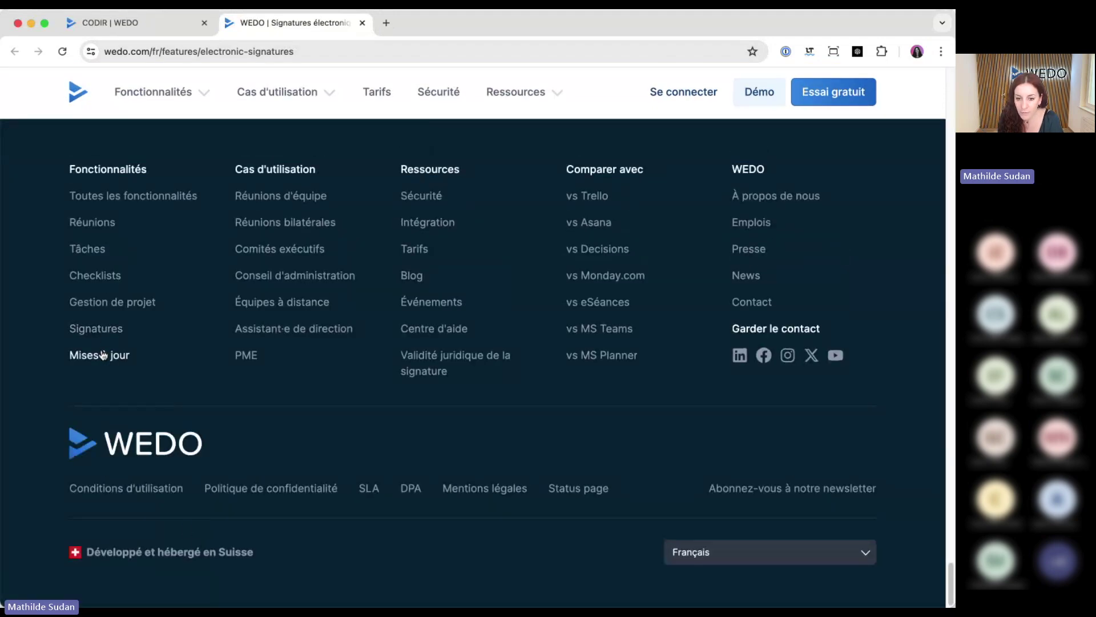
{"action": "left_click", "coordinate": [103, 338]}
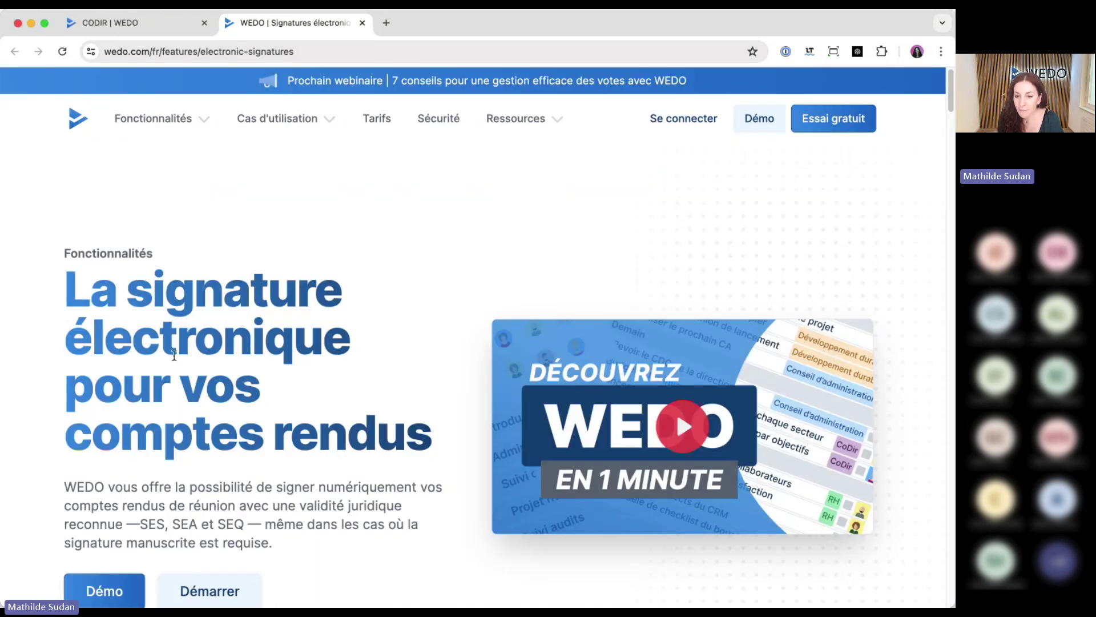
{"action": "scroll", "coordinate": [405, 354], "scroll_direction": "down", "scroll_amount": 4}
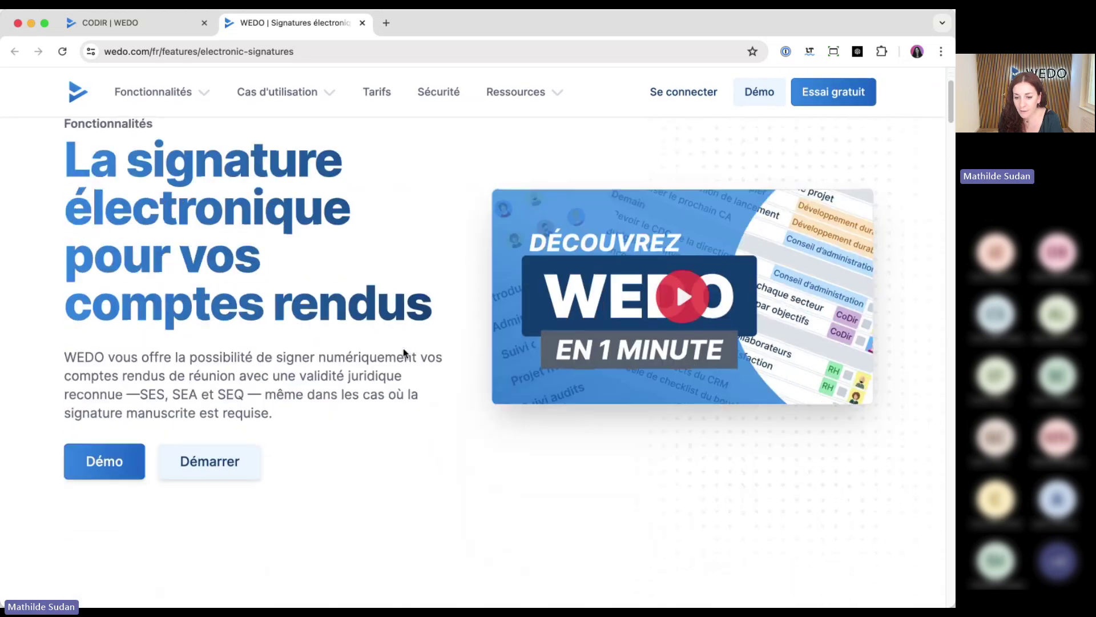
{"action": "scroll", "coordinate": [404, 354], "scroll_direction": "down", "scroll_amount": 10}
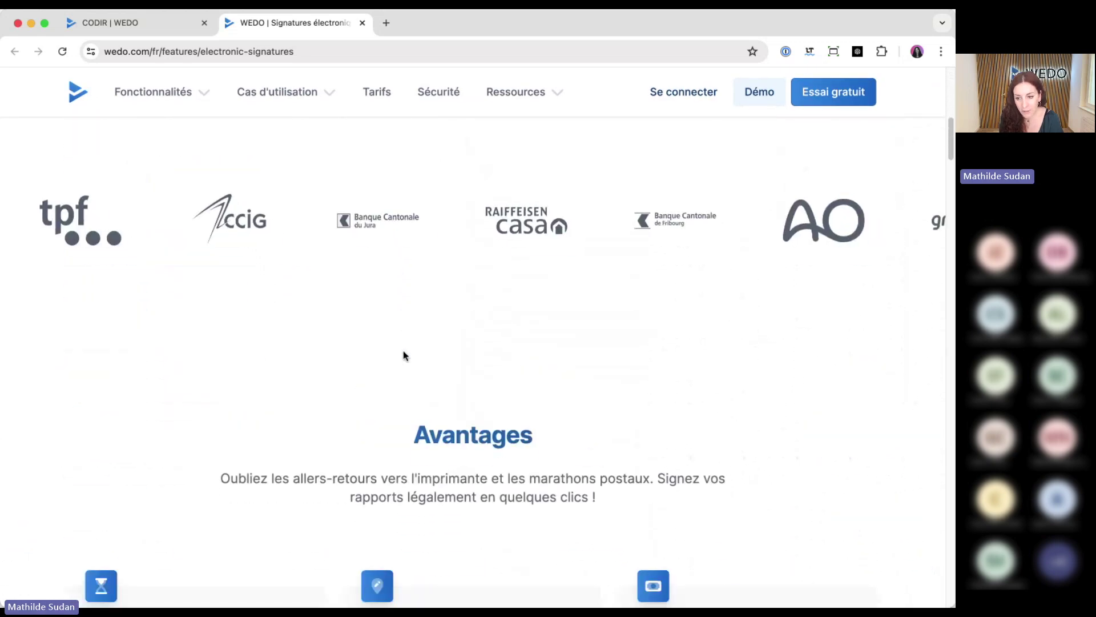
{"action": "scroll", "coordinate": [478, 372], "scroll_direction": "down", "scroll_amount": 1}
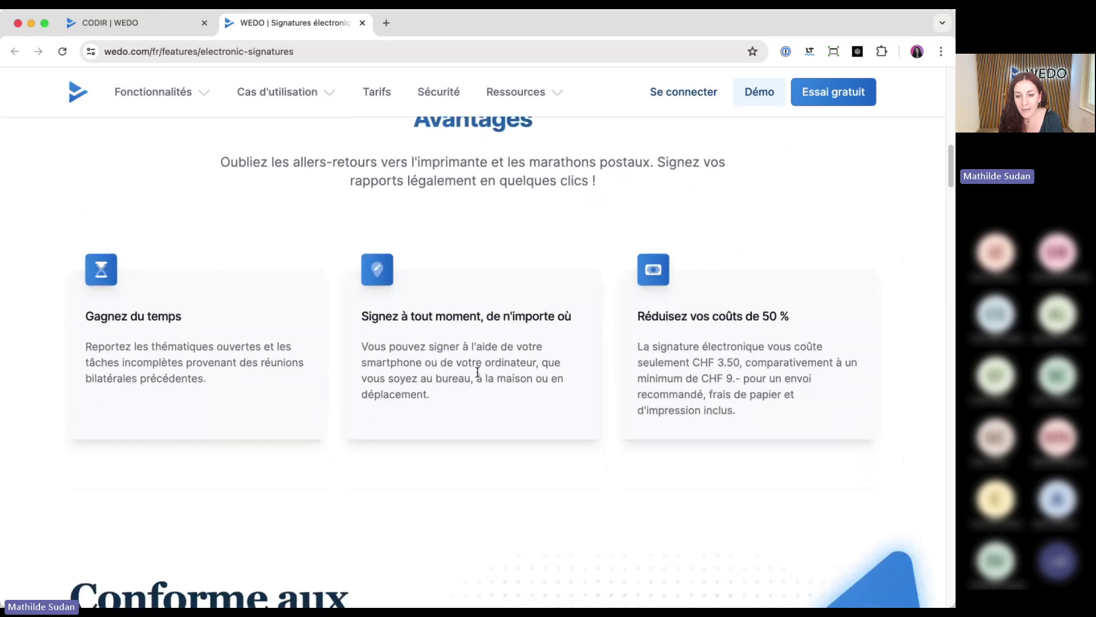
{"action": "scroll", "coordinate": [478, 372], "scroll_direction": "down", "scroll_amount": 10}
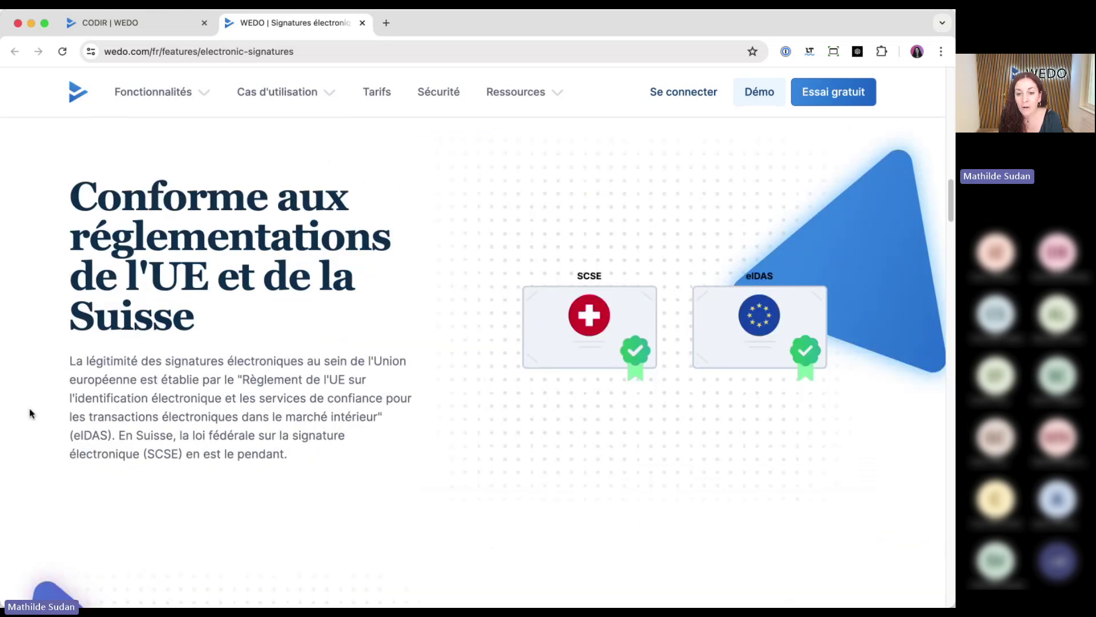
{"action": "scroll", "coordinate": [331, 289], "scroll_direction": "down", "scroll_amount": 1}
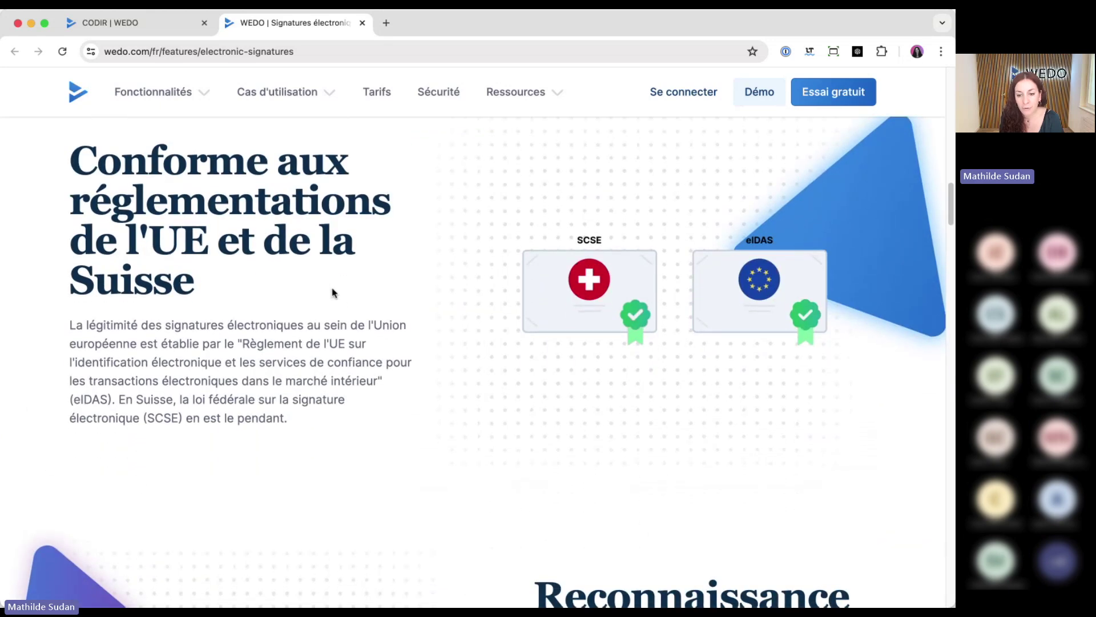
{"action": "scroll", "coordinate": [382, 341], "scroll_direction": "down", "scroll_amount": 8}
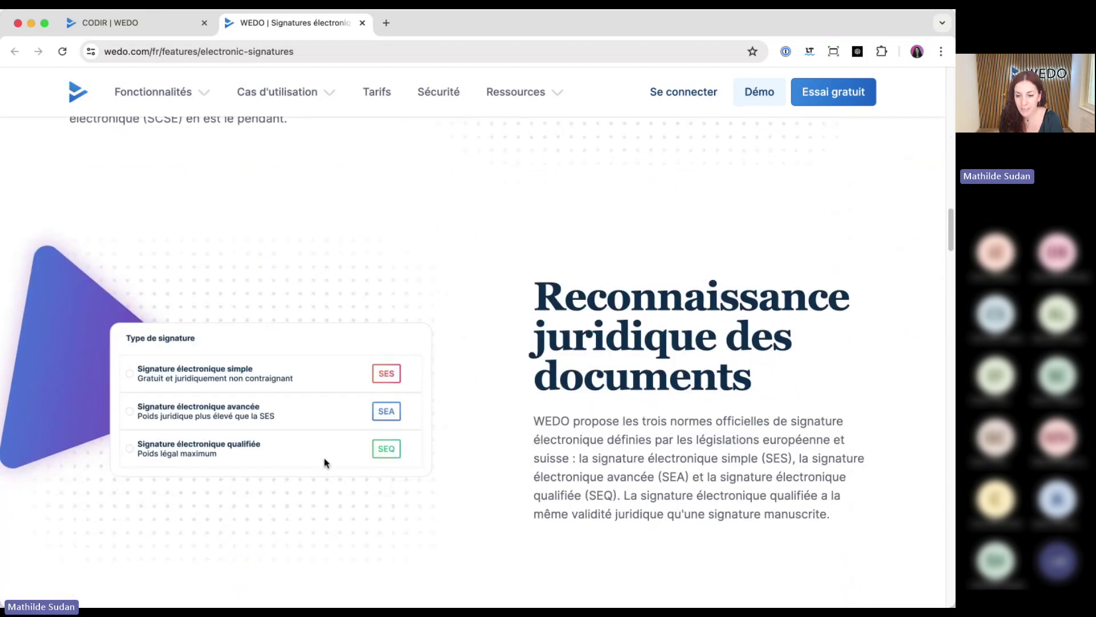
Examine the three electronic signature types, the trust service provider and the signature pricing on the same page
{"action": "scroll", "coordinate": [326, 461], "scroll_direction": "down", "scroll_amount": 6}
{"action": "scroll", "coordinate": [386, 465], "scroll_direction": "down", "scroll_amount": 10}
{"action": "scroll", "coordinate": [587, 383], "scroll_direction": "up", "scroll_amount": 2}
{"action": "scroll", "coordinate": [588, 384], "scroll_direction": "down", "scroll_amount": 12}
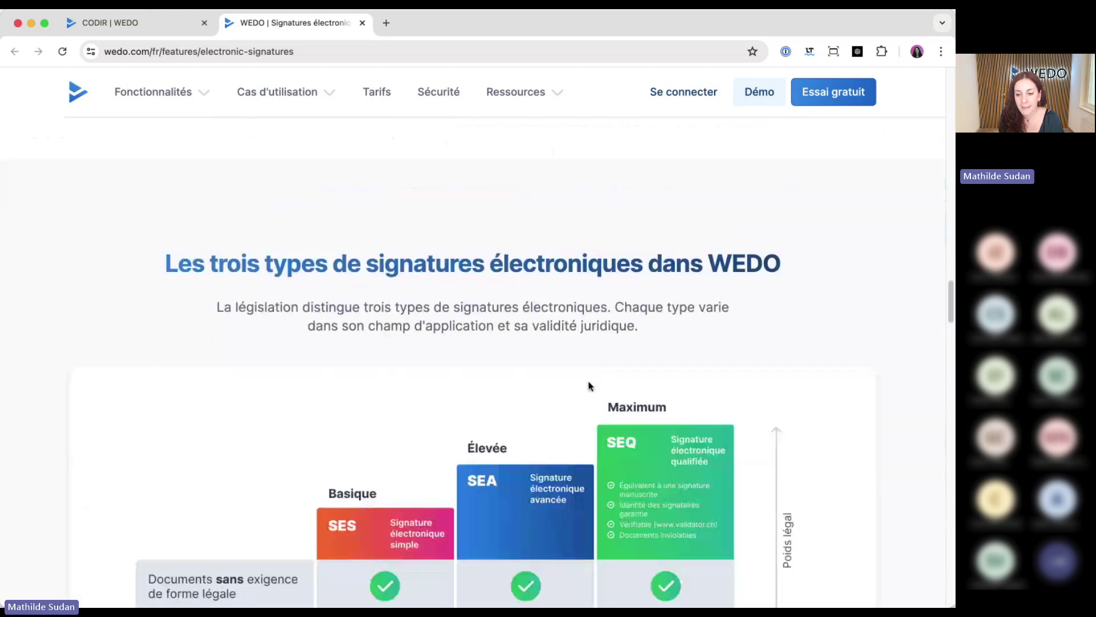
{"action": "scroll", "coordinate": [588, 395], "scroll_direction": "down", "scroll_amount": 20}
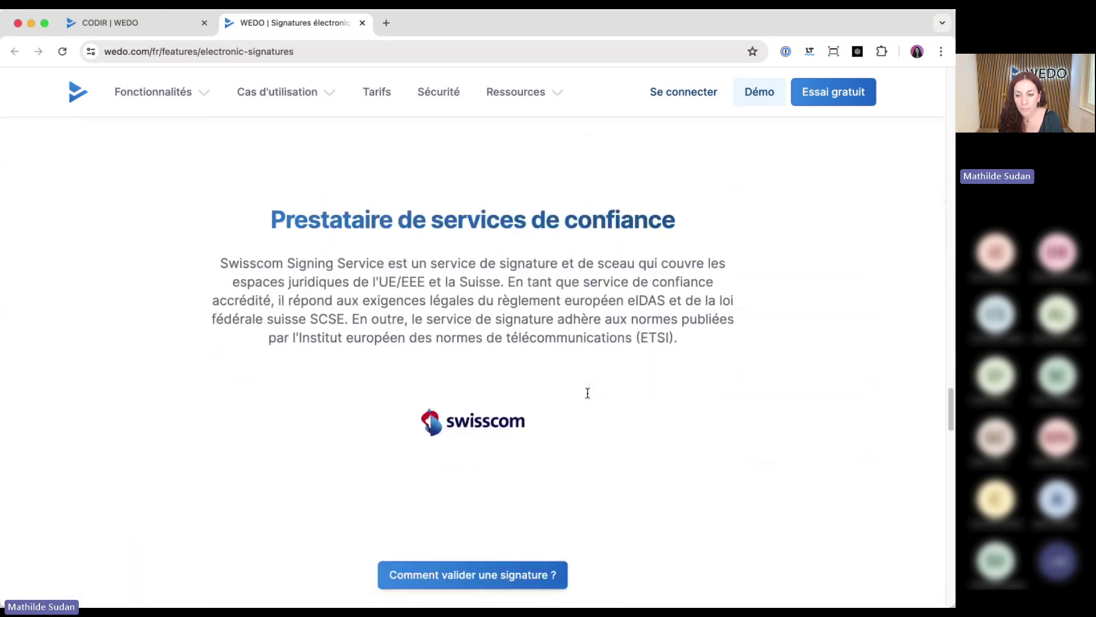
{"action": "scroll", "coordinate": [588, 394], "scroll_direction": "down", "scroll_amount": 6}
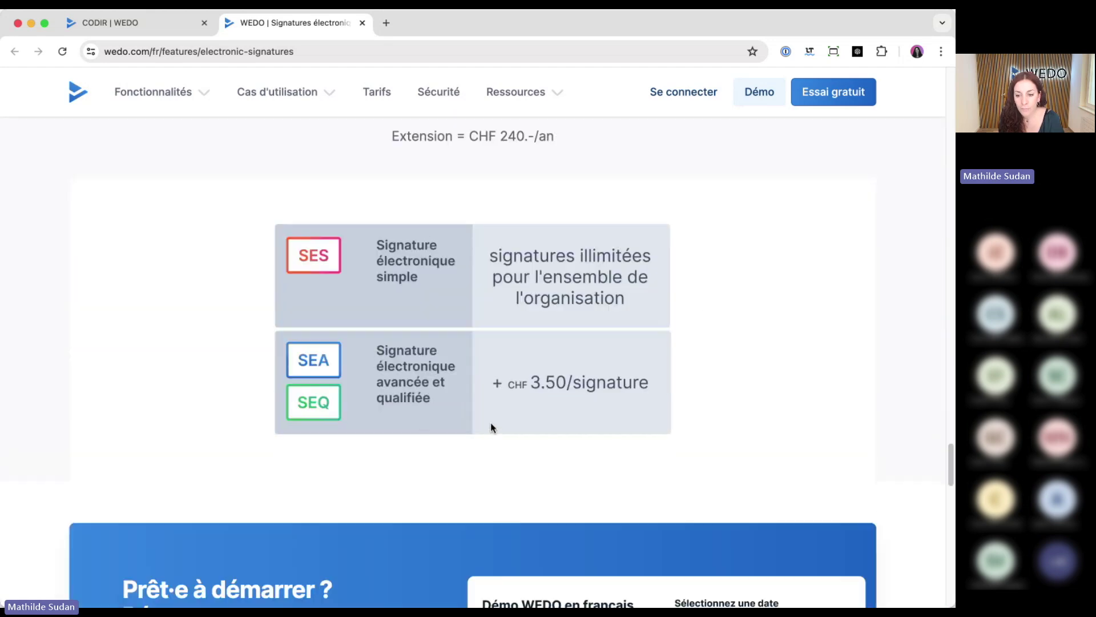
{"action": "scroll", "coordinate": [426, 315], "scroll_direction": "up", "scroll_amount": 8}
{"action": "scroll", "coordinate": [426, 313], "scroll_direction": "up", "scroll_amount": 20}
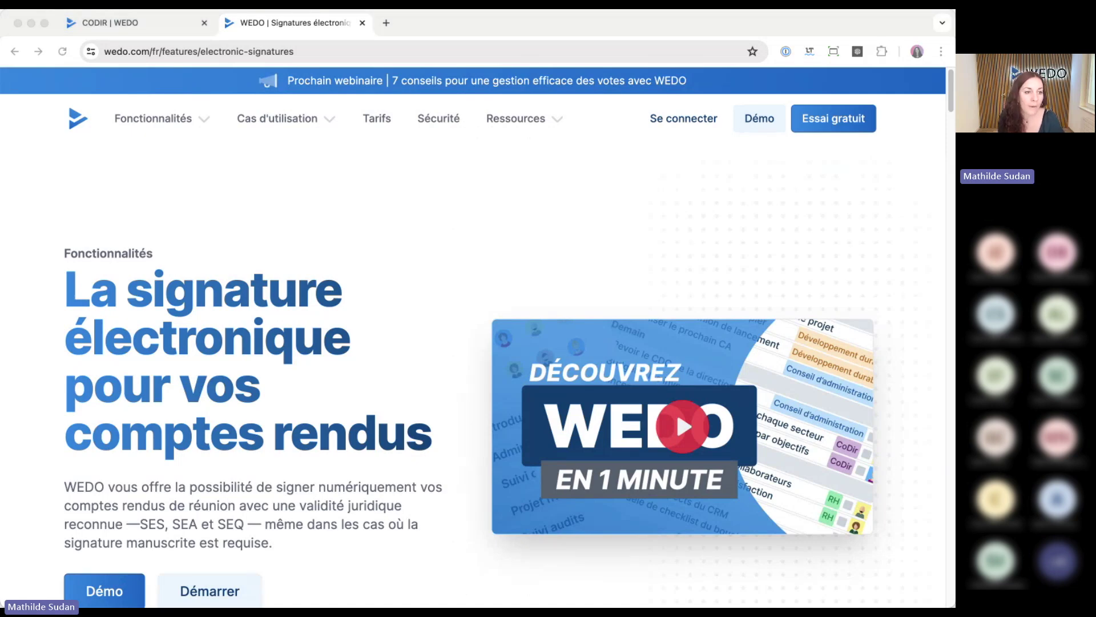
Switch to the YouTube video on electronic signatures, open the WEDO FR channel and examine the WEDO Add on videos
{"action": "left_click", "coordinate": [591, 29]}
{"action": "left_click_drag", "start_coordinate": [591, 29], "coordinate": [550, 29]}
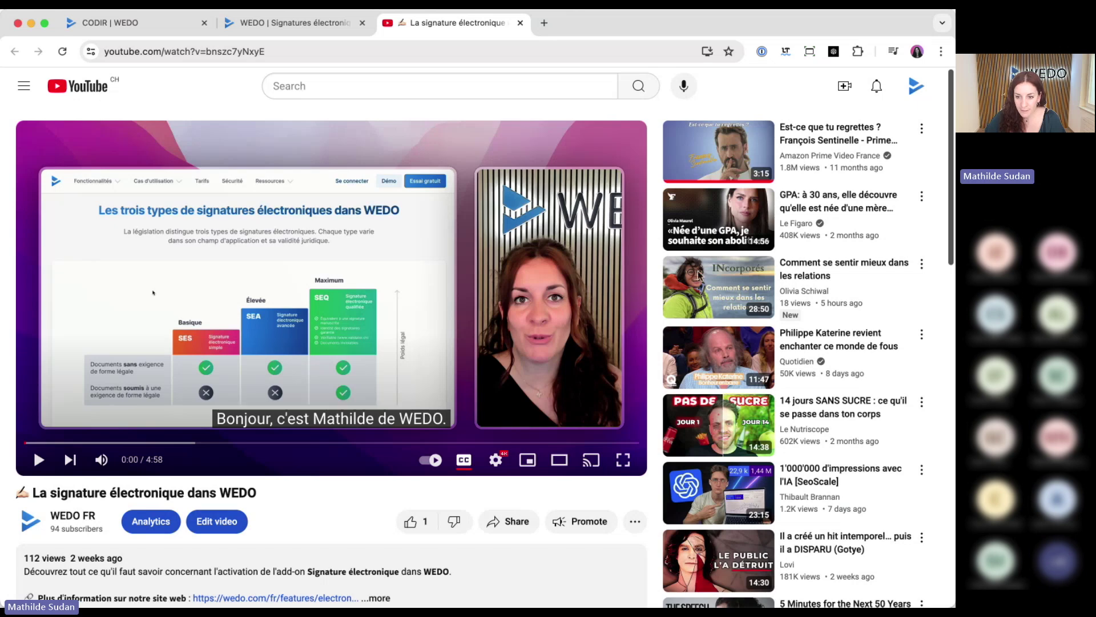
{"action": "left_click", "coordinate": [916, 88]}
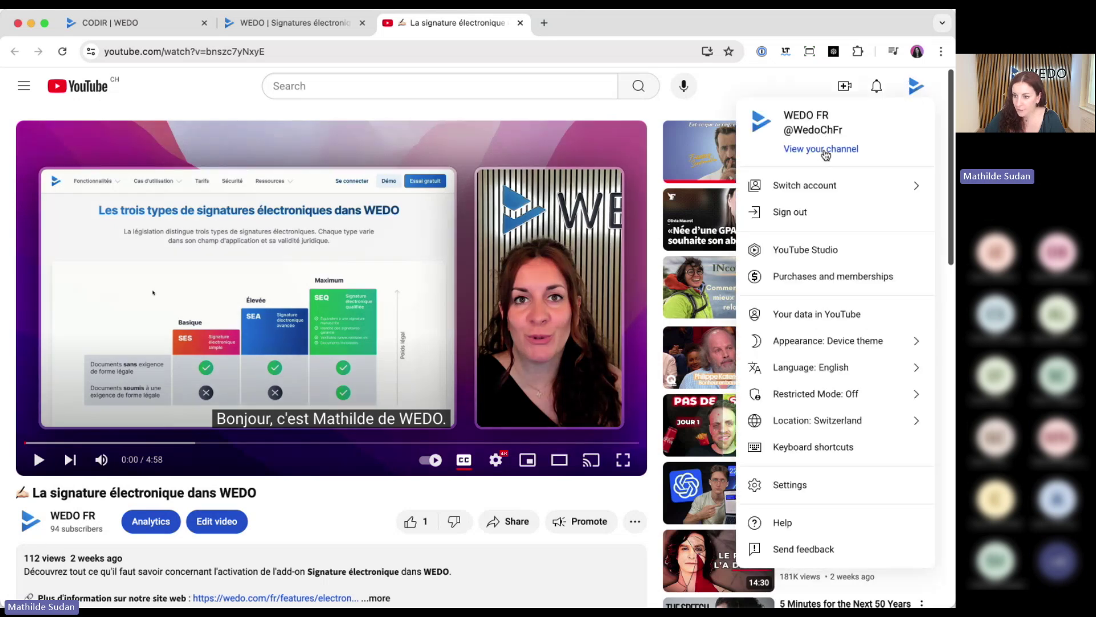
{"action": "left_click", "coordinate": [823, 150]}
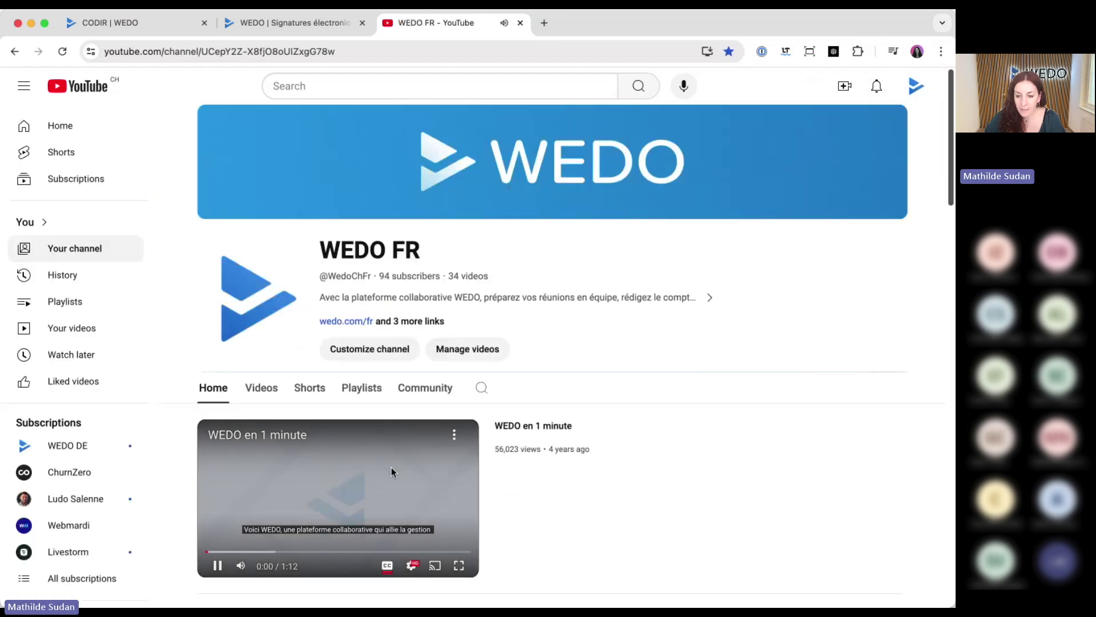
{"action": "scroll", "coordinate": [441, 359], "scroll_direction": "down", "scroll_amount": 10}
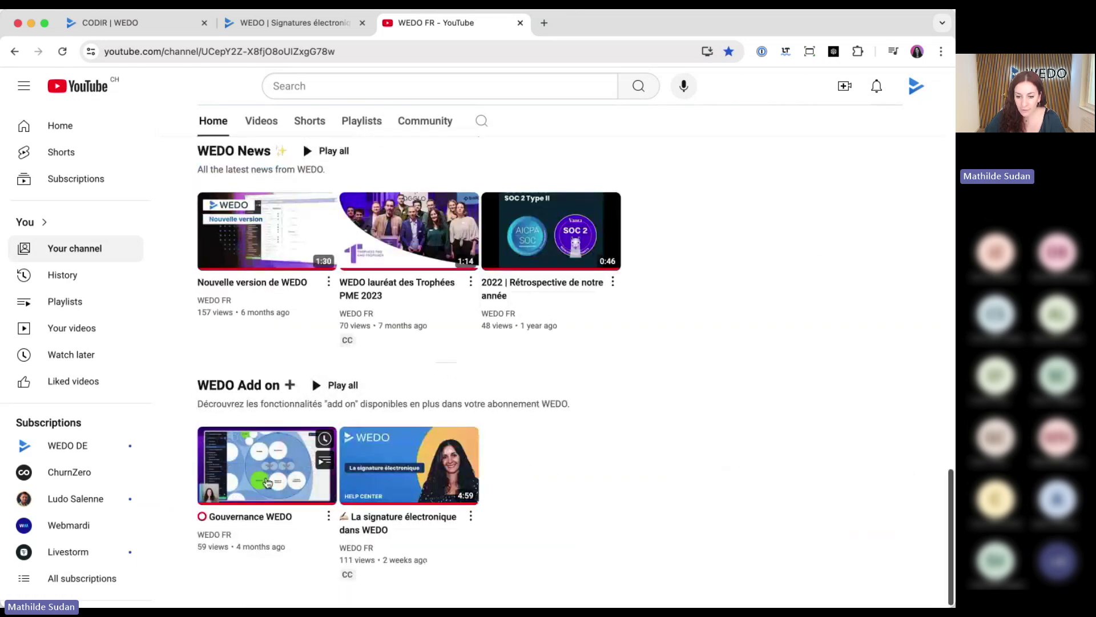
{"action": "mouse_move", "coordinate": [429, 472]}
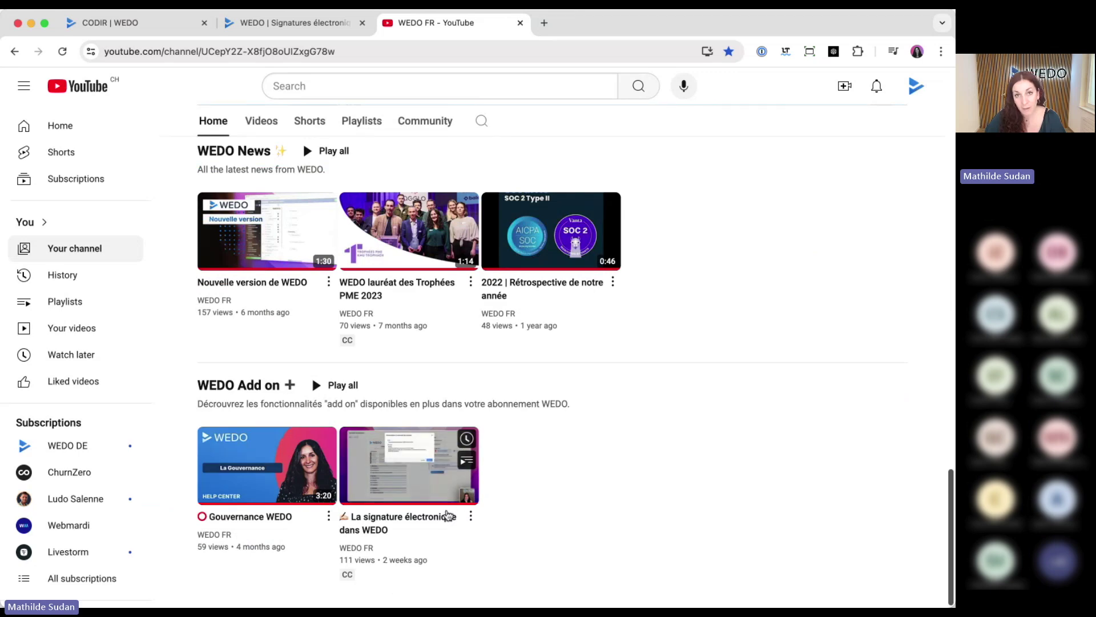
Switch back to the CODIR meeting in WEDO and open the minutes approval vote's settings in topic 1.3 of the 5 July meeting
{"action": "left_click", "coordinate": [117, 29]}
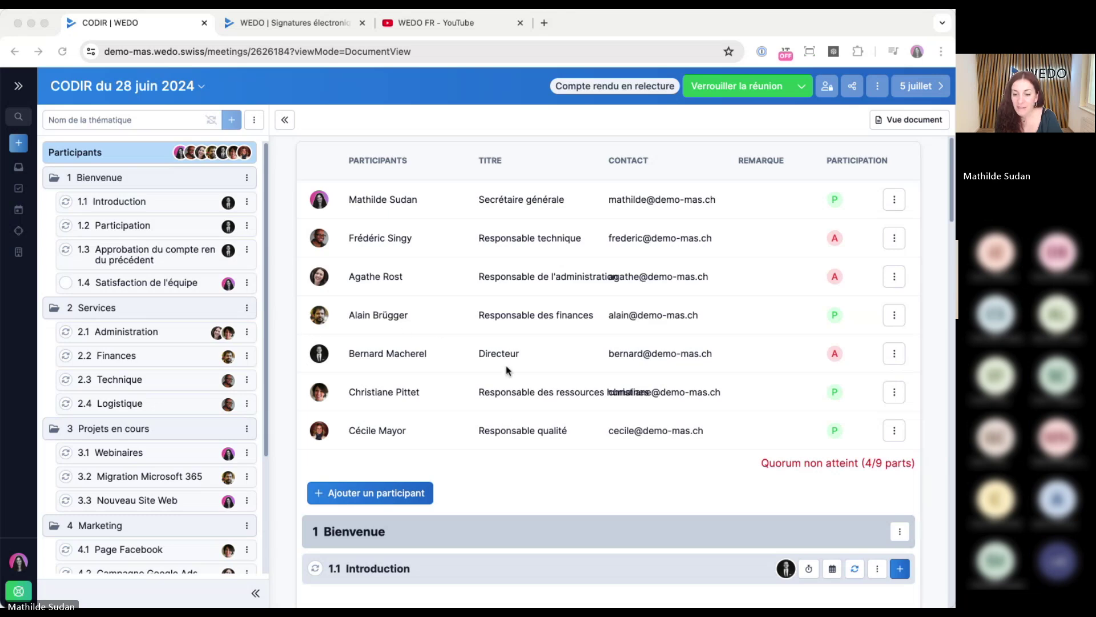
{"action": "left_click", "coordinate": [171, 229]}
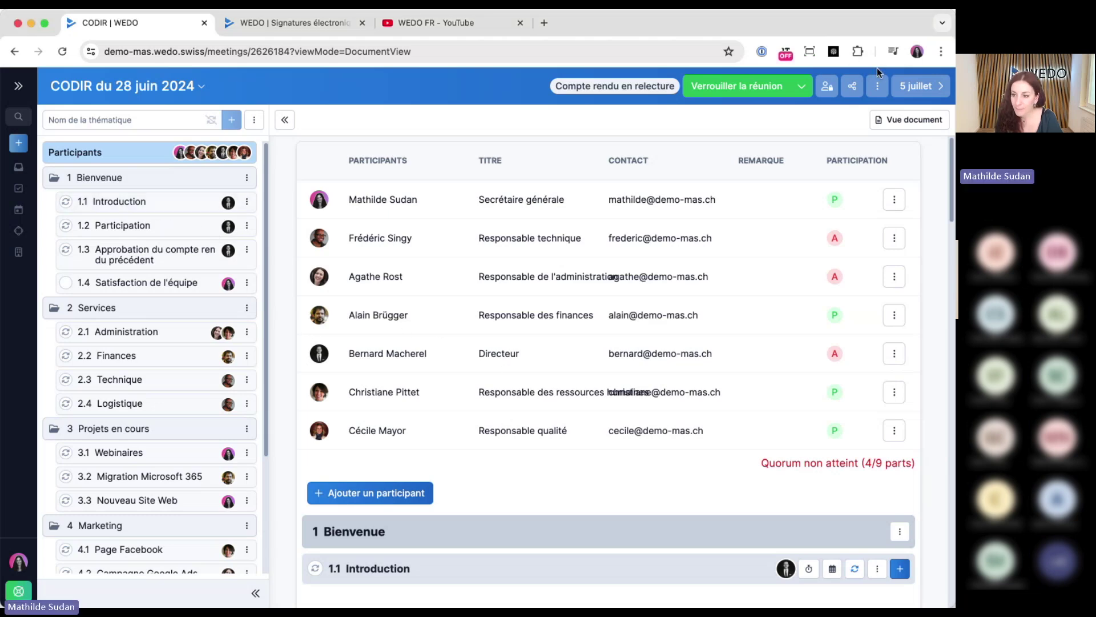
{"action": "left_click", "coordinate": [921, 85]}
{"action": "left_click", "coordinate": [153, 201]}
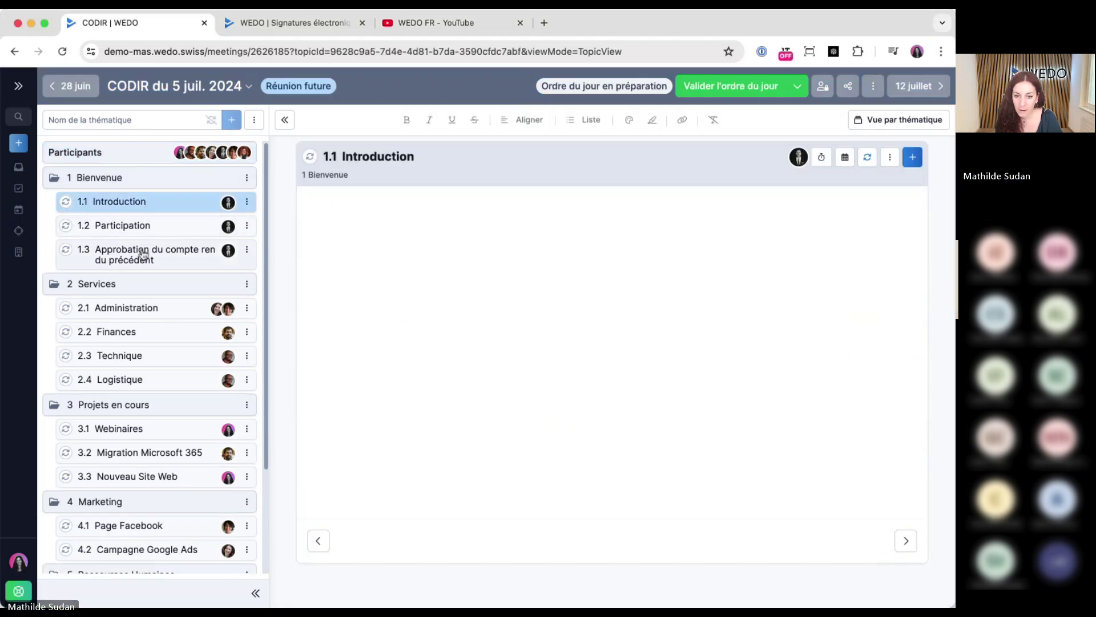
{"action": "left_click", "coordinate": [145, 250]}
{"action": "left_click", "coordinate": [673, 211]}
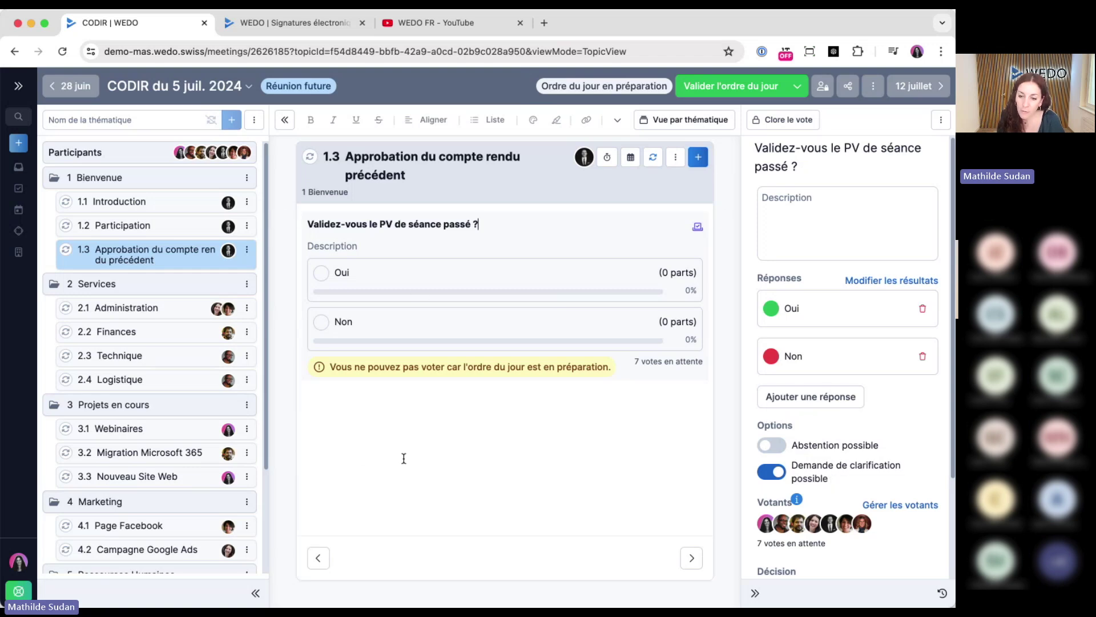
Add the paragraph "Corrections à apporter :" below the vote with the bulleted items "fjsdf", "jfsdk" and "jsdikf"
{"action": "left_click", "coordinate": [428, 412]}
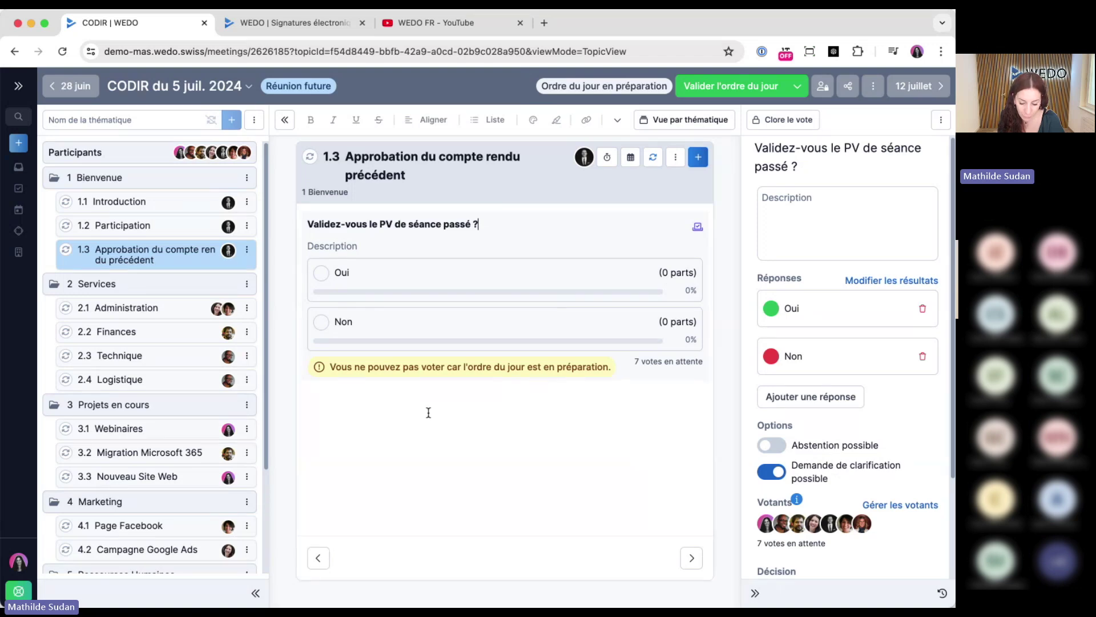
{"action": "left_click", "coordinate": [428, 412]}
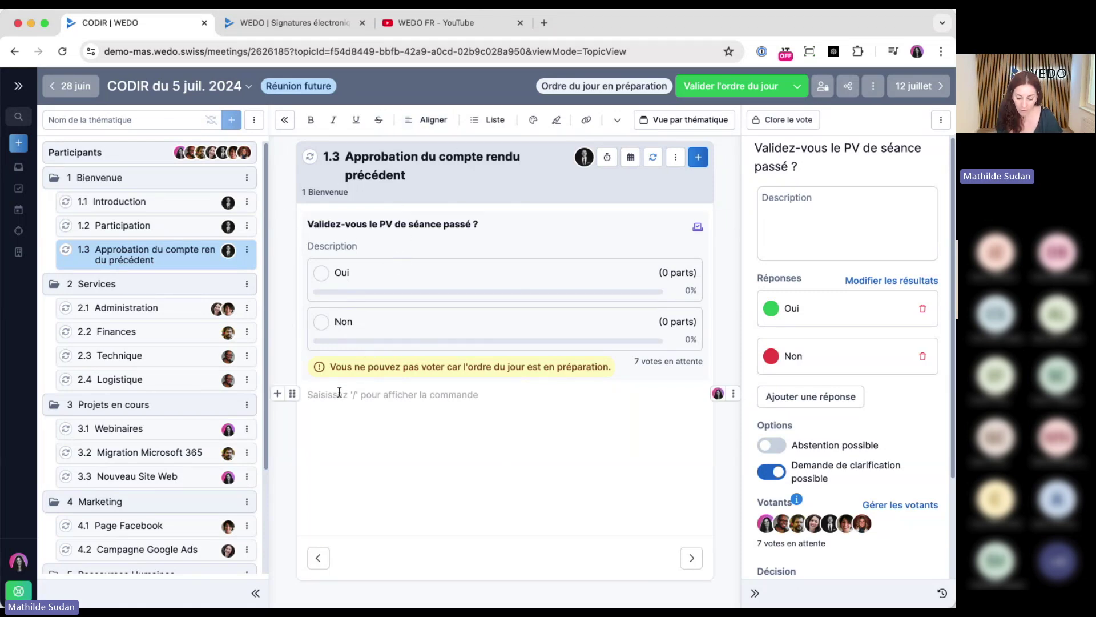
{"action": "type", "text": "Correc"}
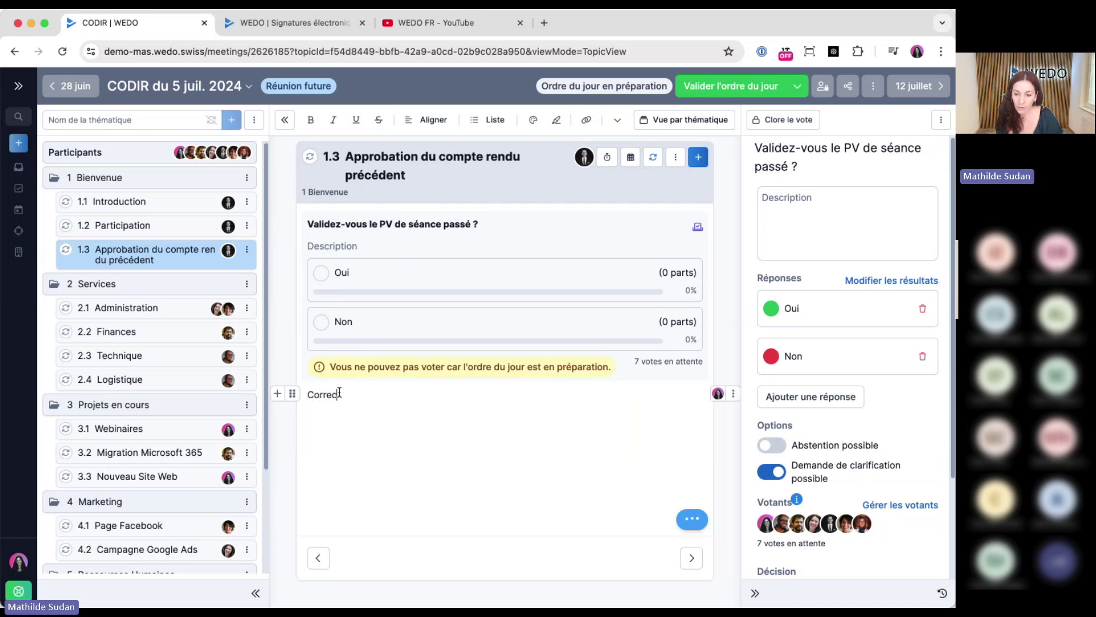
{"action": "type", "text": "tions "}
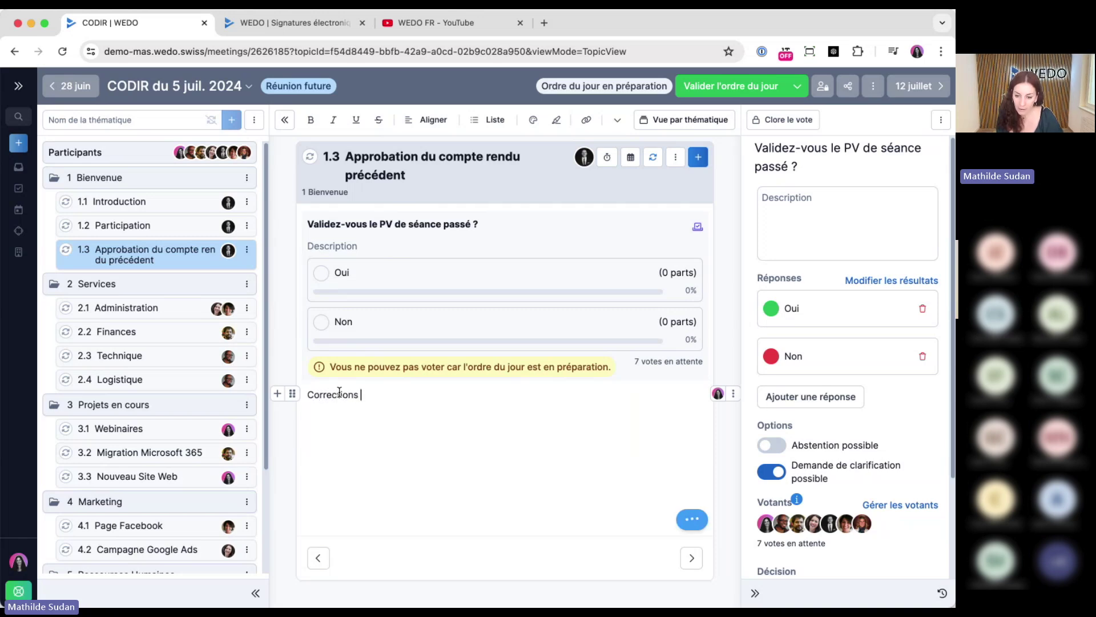
{"action": "type", "text": "à apporter :"}
{"action": "key", "text": "Return"}
{"action": "type", "text": "- fjsdf"}
{"action": "key", "text": "Return"}
{"action": "type", "text": "jfsdk"}
{"action": "key", "text": "Return"}
{"action": "type", "text": "jsdikf"}
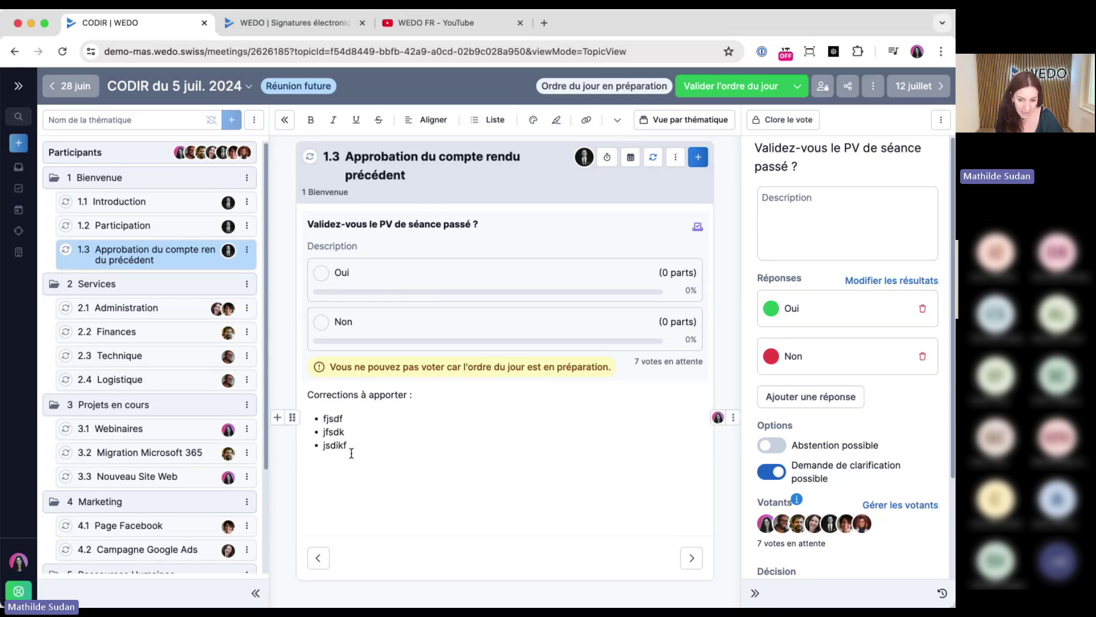
Look at the 28 June meeting again and come back to topic 1.3 of the 5 July meeting
{"action": "left_click", "coordinate": [89, 85]}
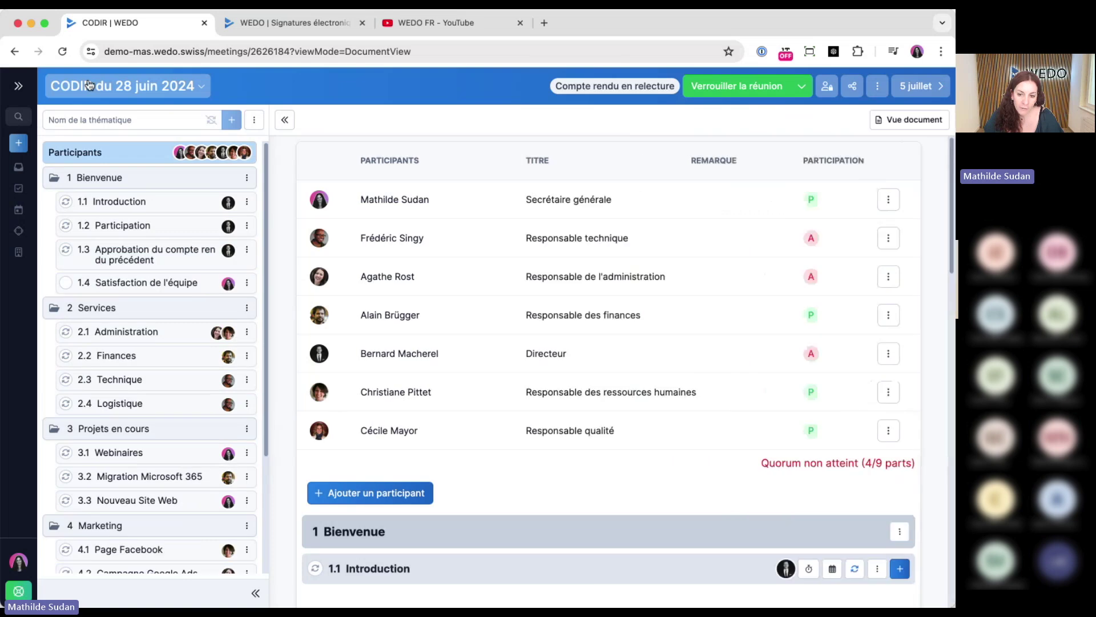
{"action": "left_click", "coordinate": [912, 87]}
{"action": "left_click", "coordinate": [203, 257]}
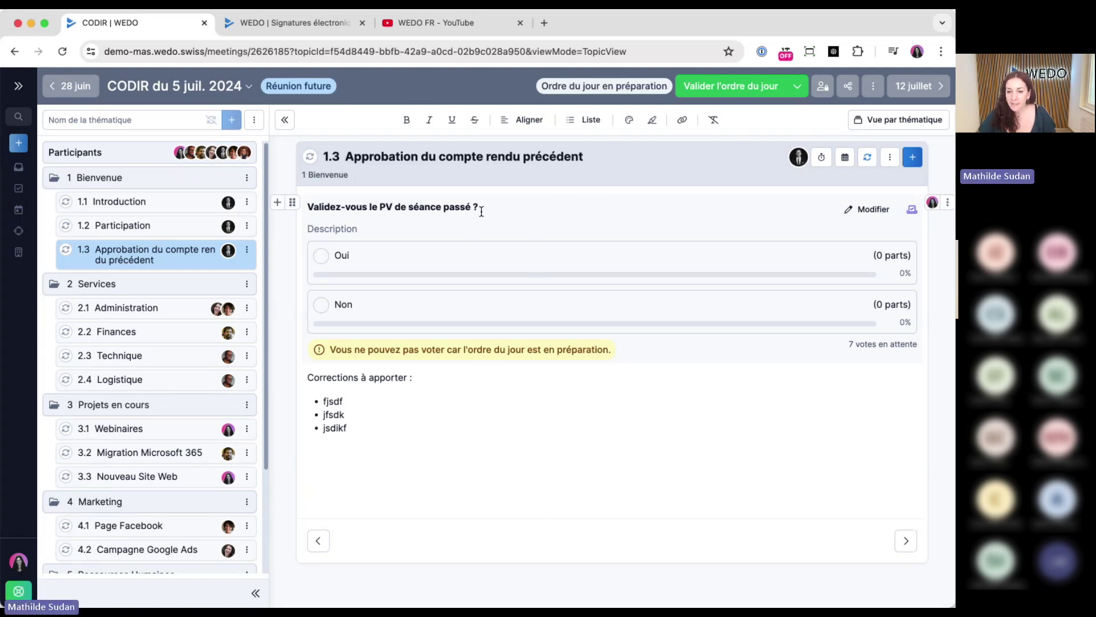
Convert the paragraph "Corrections à apporter :" into a private comment and delete the three bulleted items below it
{"action": "left_click", "coordinate": [912, 157]}
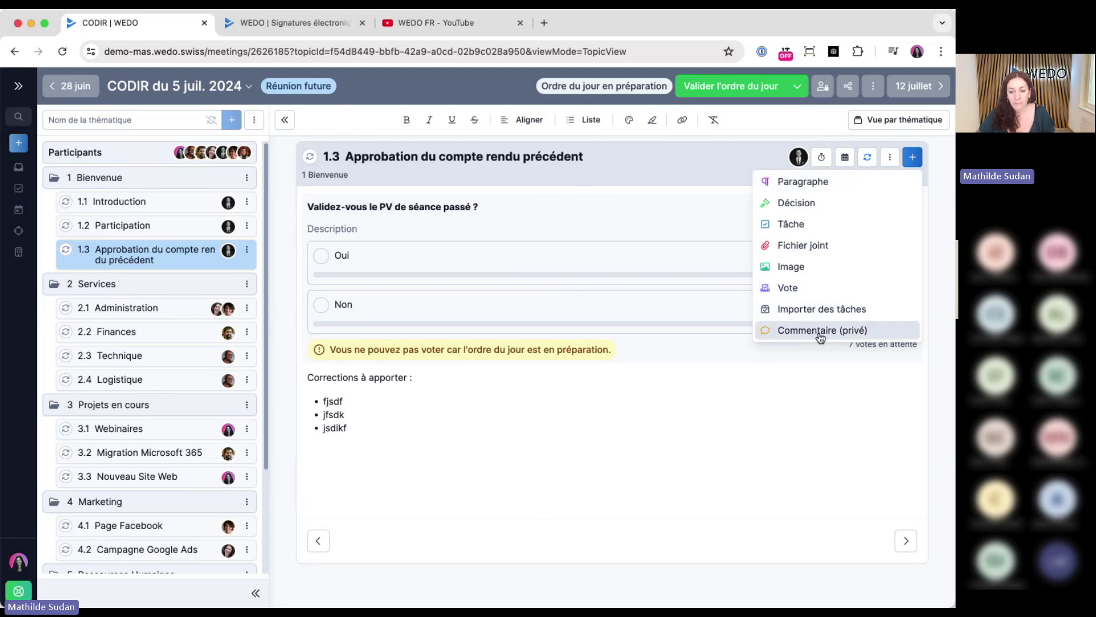
{"action": "left_click", "coordinate": [351, 413]}
{"action": "left_click", "coordinate": [943, 376]}
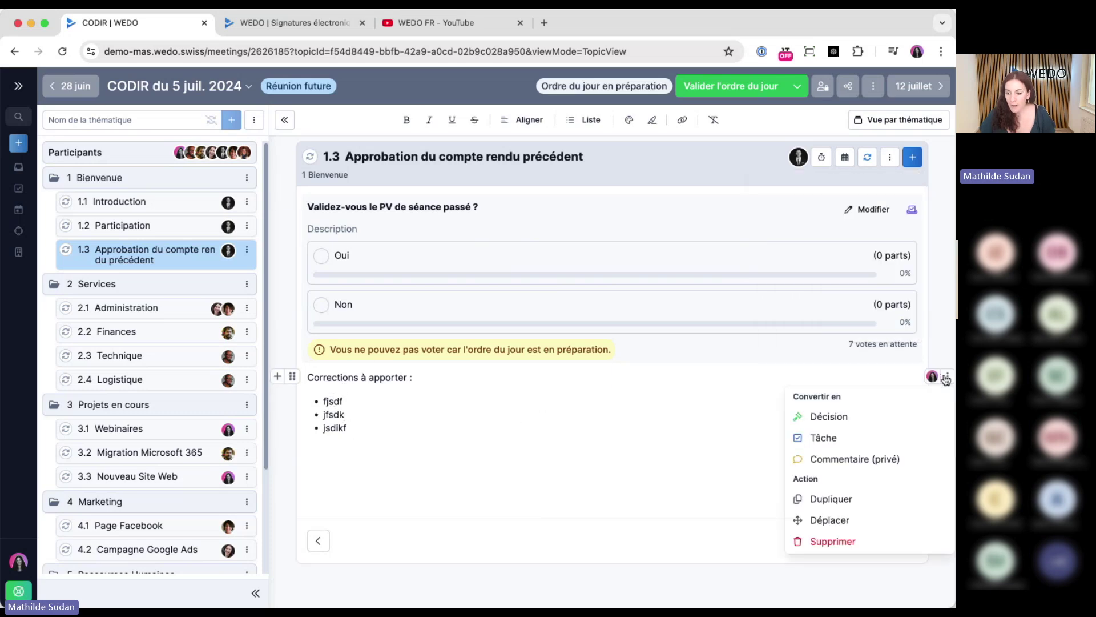
{"action": "left_click", "coordinate": [865, 458]}
{"action": "left_click_drag", "start_coordinate": [366, 474], "coordinate": [318, 434]}
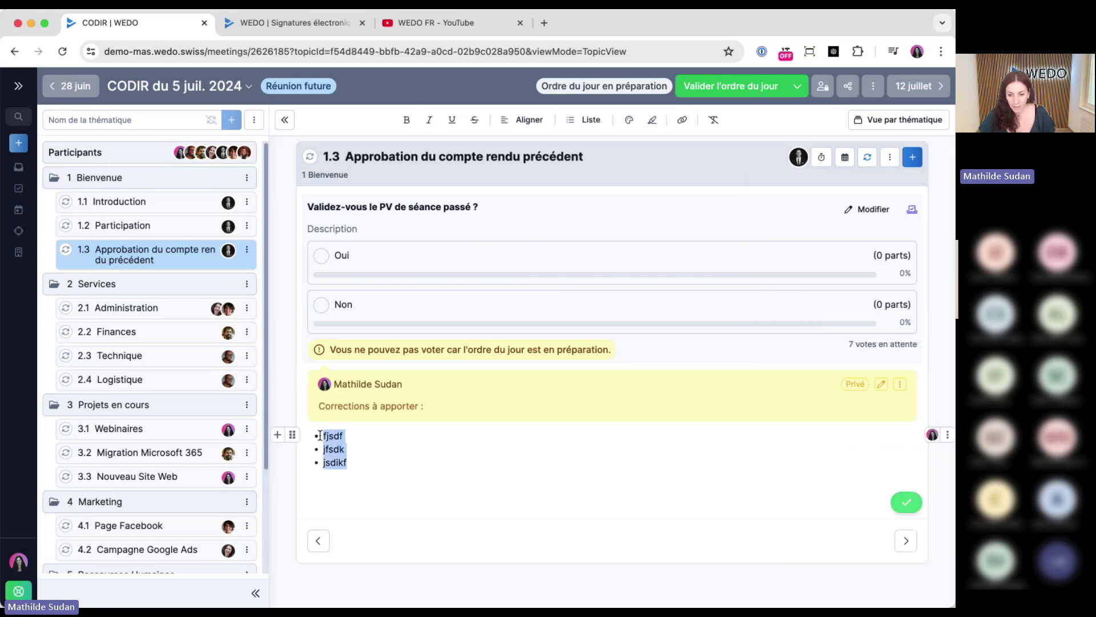
{"action": "key", "text": "BackSpace"}
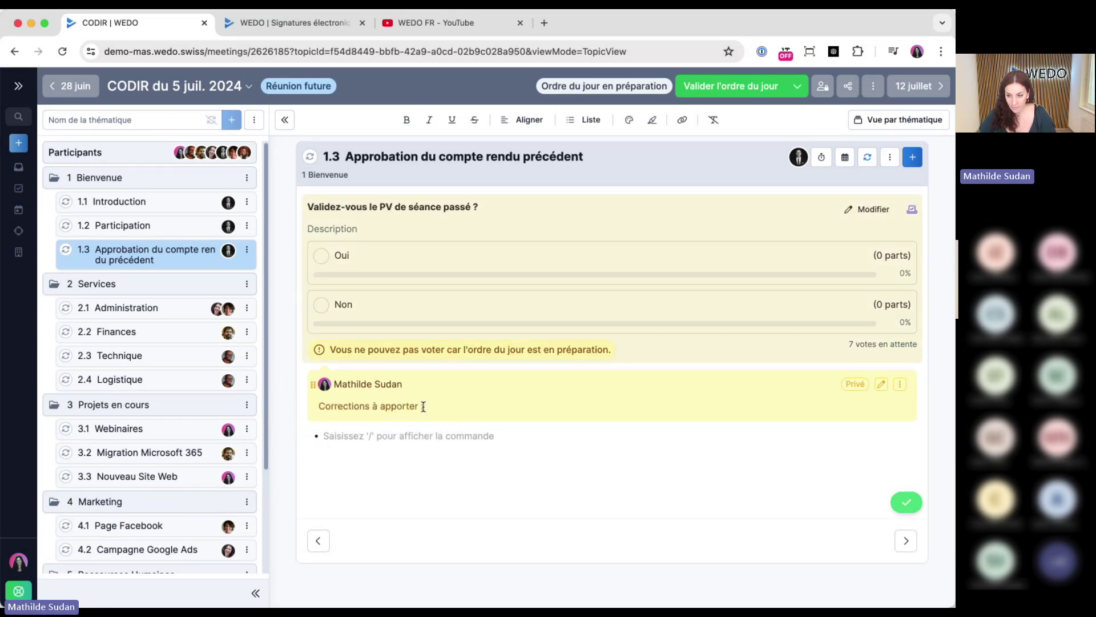
Add the bulleted items "fjsdf", "jfsdk" and "jsdikf" to the private comment, save it and remove the empty bullet below
{"action": "left_click", "coordinate": [881, 385]}
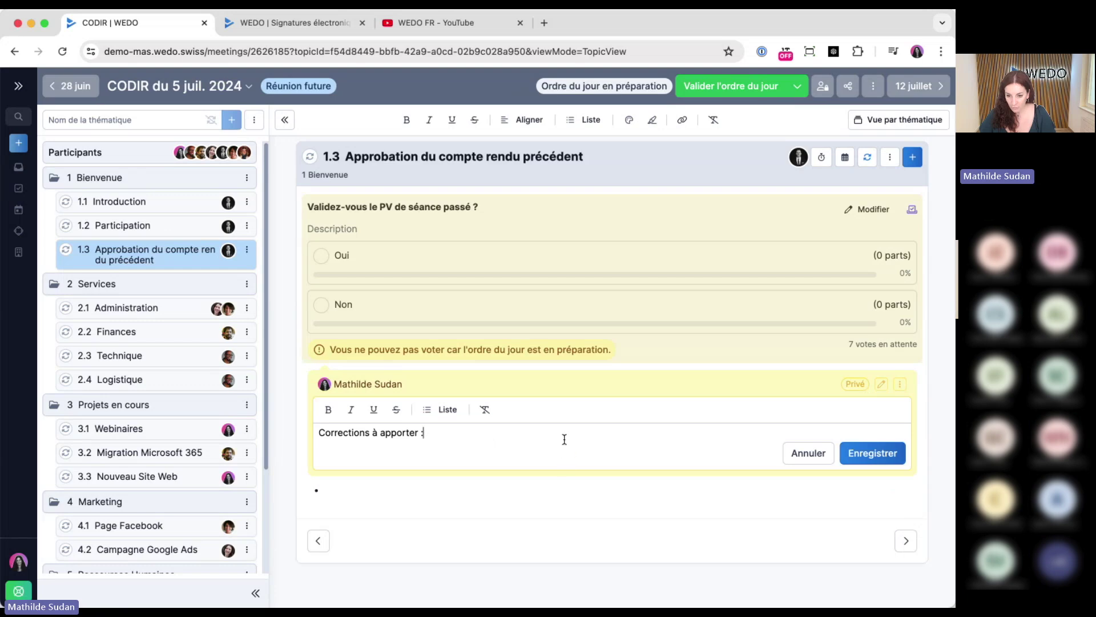
{"action": "key", "text": "Return"}
{"action": "type", "text": "- fjsdf"}
{"action": "key", "text": "Return"}
{"action": "type", "text": "jfsdk"}
{"action": "key", "text": "Return"}
{"action": "type", "text": "jsdikf"}
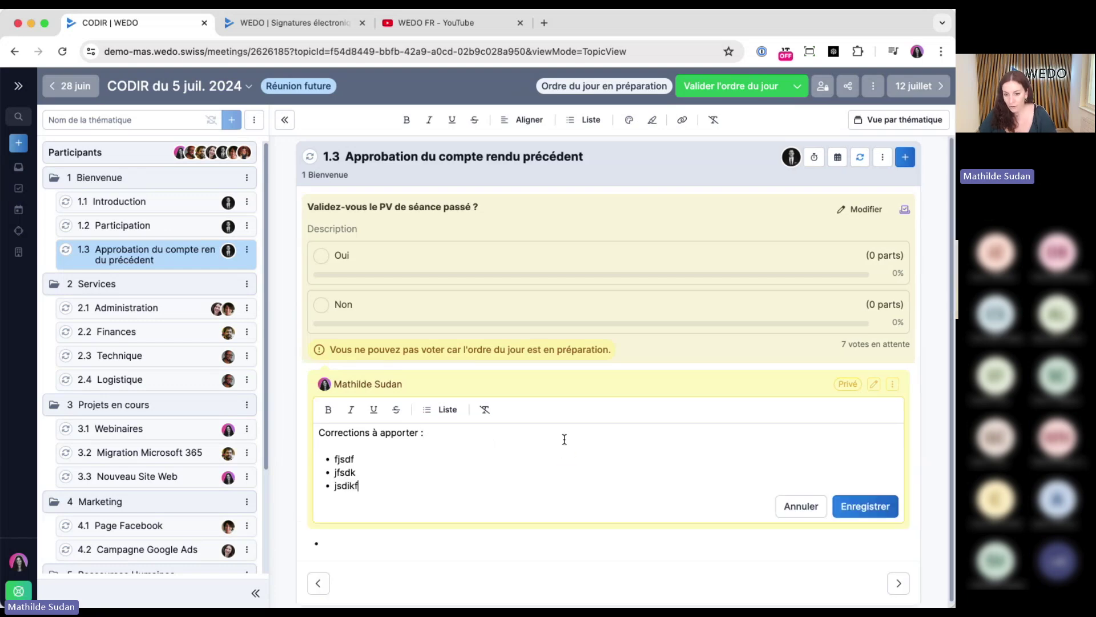
{"action": "left_click", "coordinate": [865, 506]}
{"action": "left_click", "coordinate": [344, 475]}
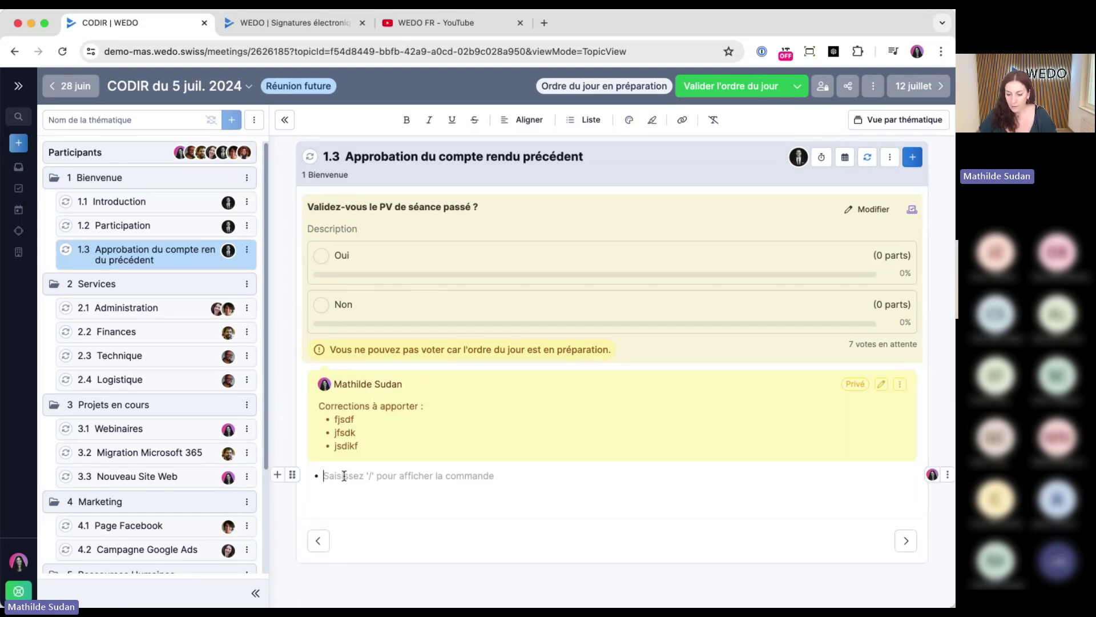
{"action": "key", "text": "BackSpace"}
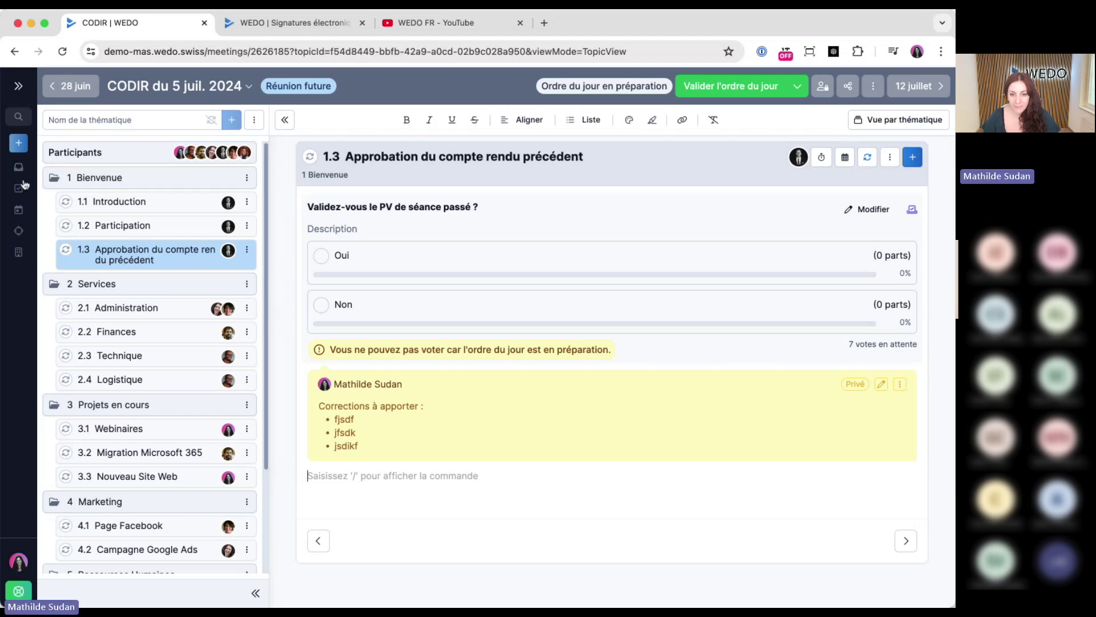
Go back to the 28 June CODIR meeting and look at the circular vote in topic 3.3 Nouveau Site Web
{"action": "left_click", "coordinate": [70, 86]}
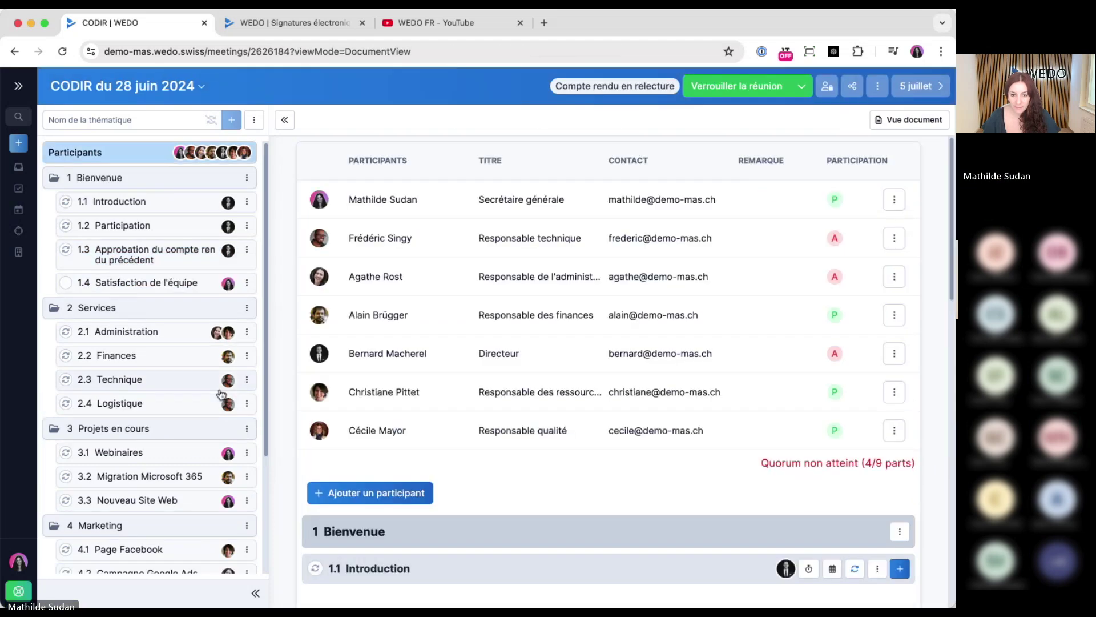
{"action": "left_click", "coordinate": [125, 285]}
{"action": "left_click", "coordinate": [161, 416]}
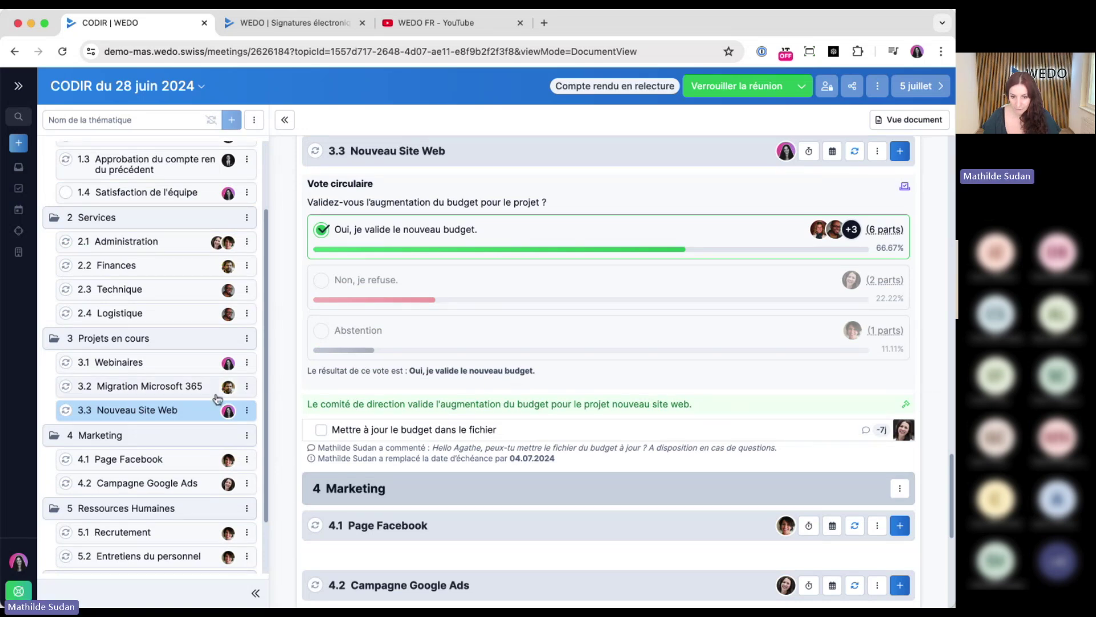
Sign out and sign in with the saved login of the quality manager's demo account
{"action": "left_click", "coordinate": [19, 563]}
{"action": "left_click", "coordinate": [38, 535]}
{"action": "left_click", "coordinate": [196, 254]}
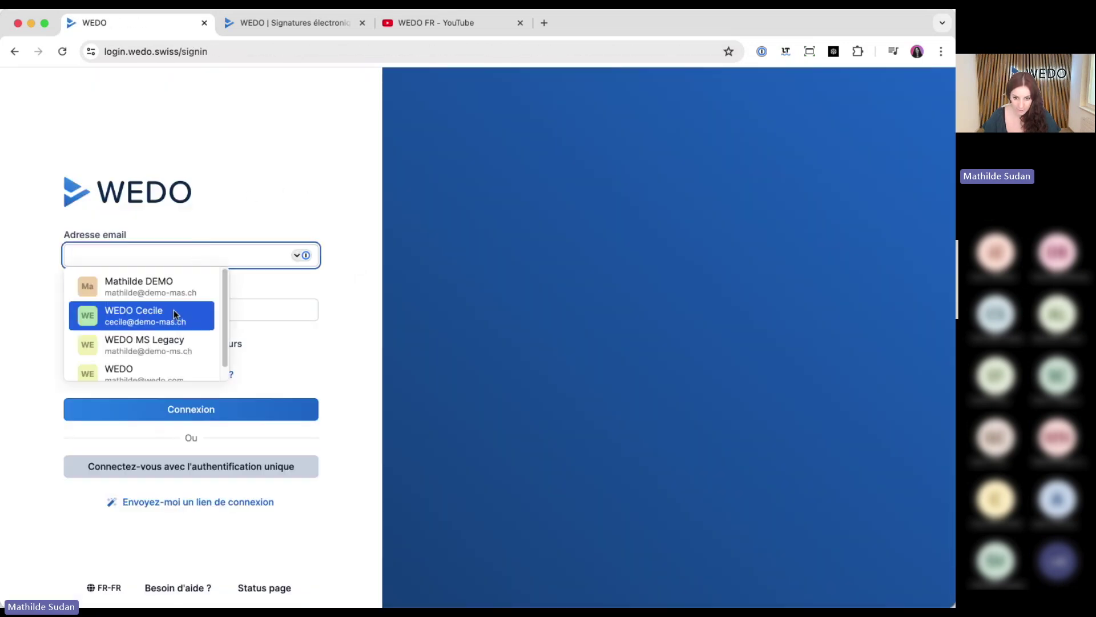
{"action": "left_click", "coordinate": [145, 316]}
{"action": "left_click", "coordinate": [255, 399]}
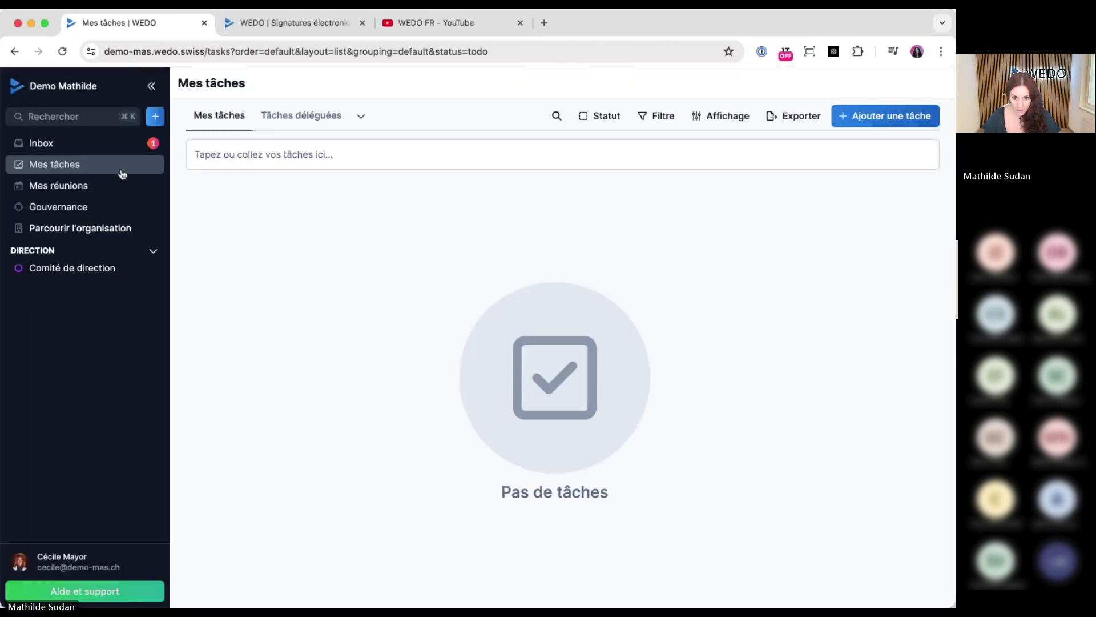
Open the 28 June CODIR meeting from the Comité de direction workspace and examine the circular vote in topic 3.3
{"action": "left_click", "coordinate": [72, 268]}
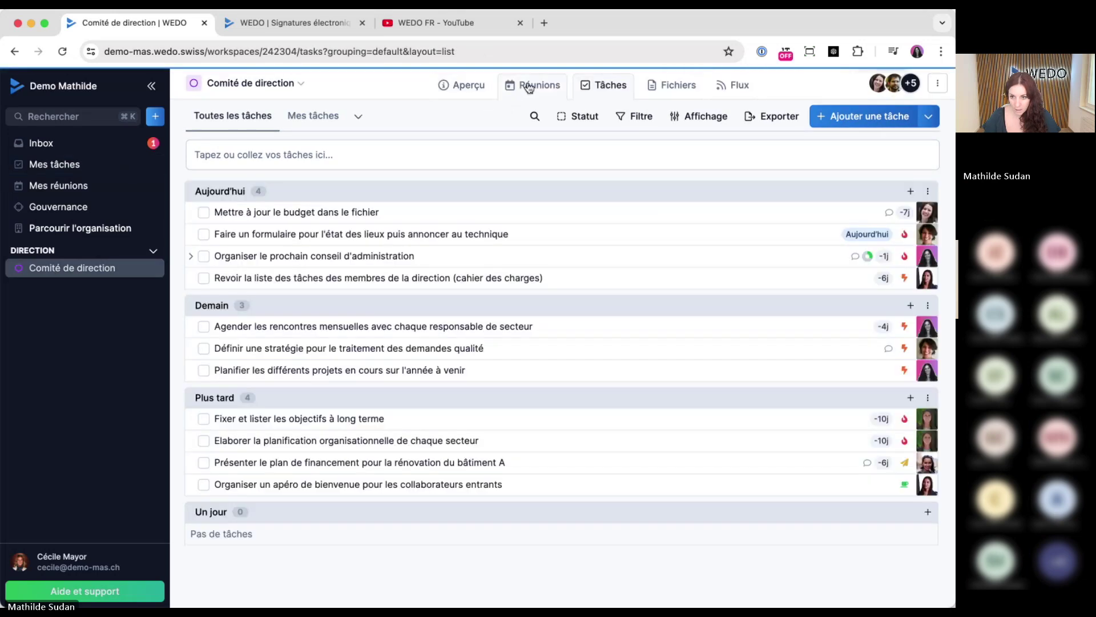
{"action": "left_click", "coordinate": [529, 88]}
{"action": "left_click", "coordinate": [321, 166]}
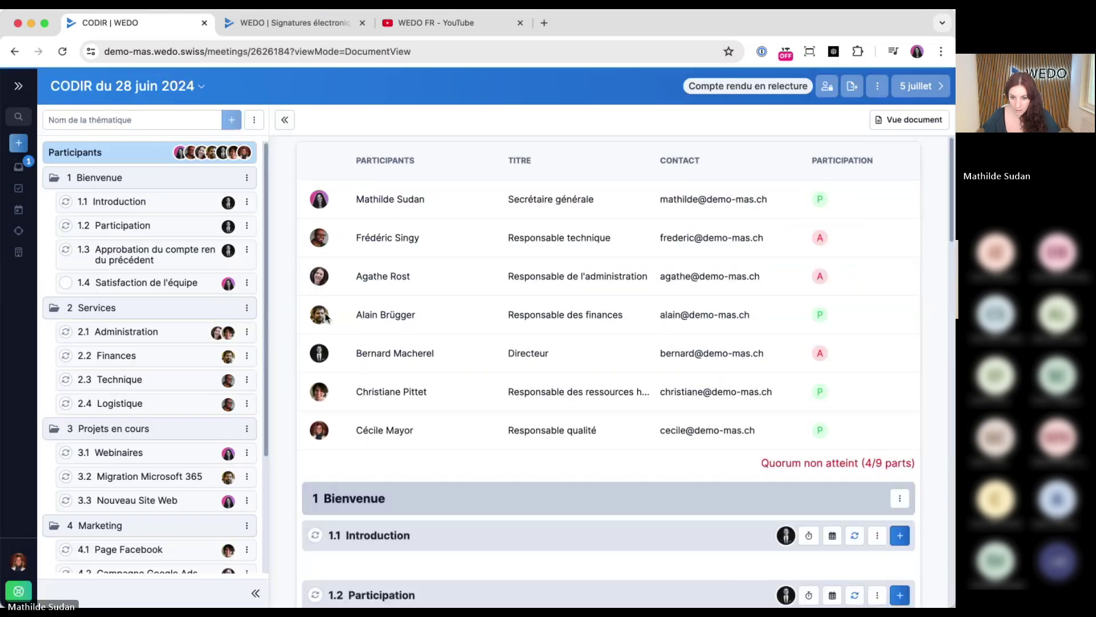
{"action": "left_click", "coordinate": [136, 501]}
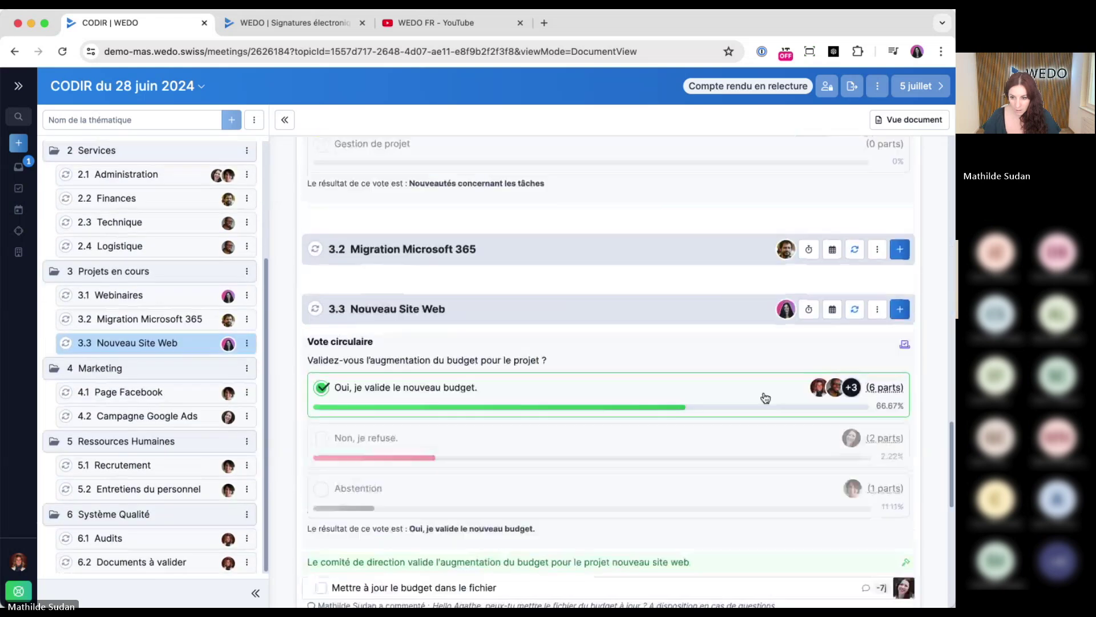
{"action": "left_click", "coordinate": [478, 231]}
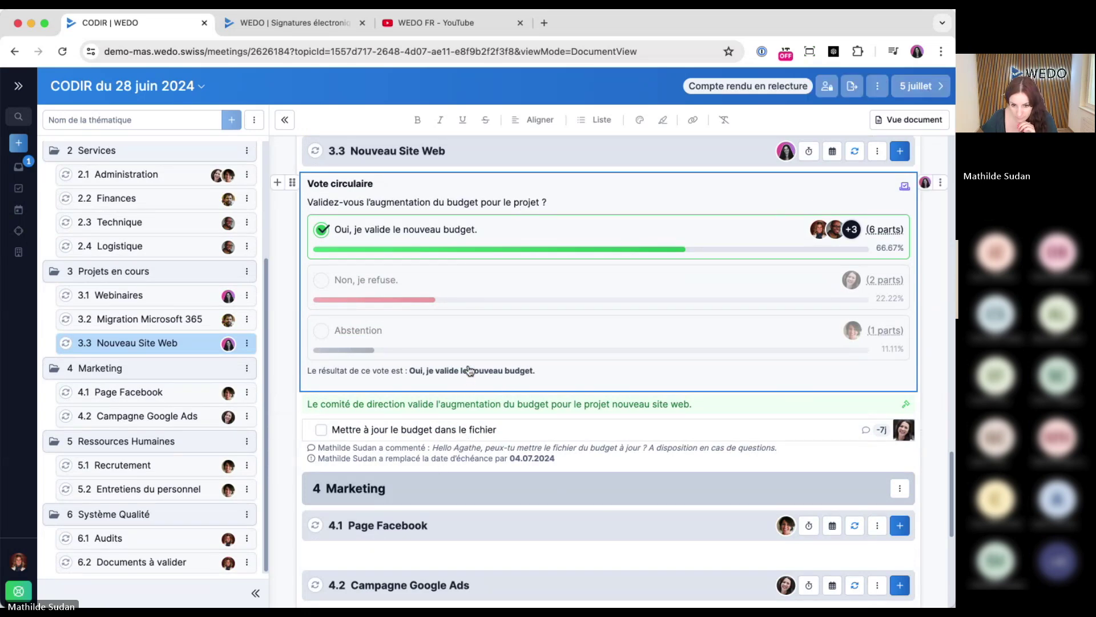
Sign out and sign in once more with the quality manager's saved login
{"action": "left_click", "coordinate": [18, 561]}
{"action": "left_click", "coordinate": [51, 534]}
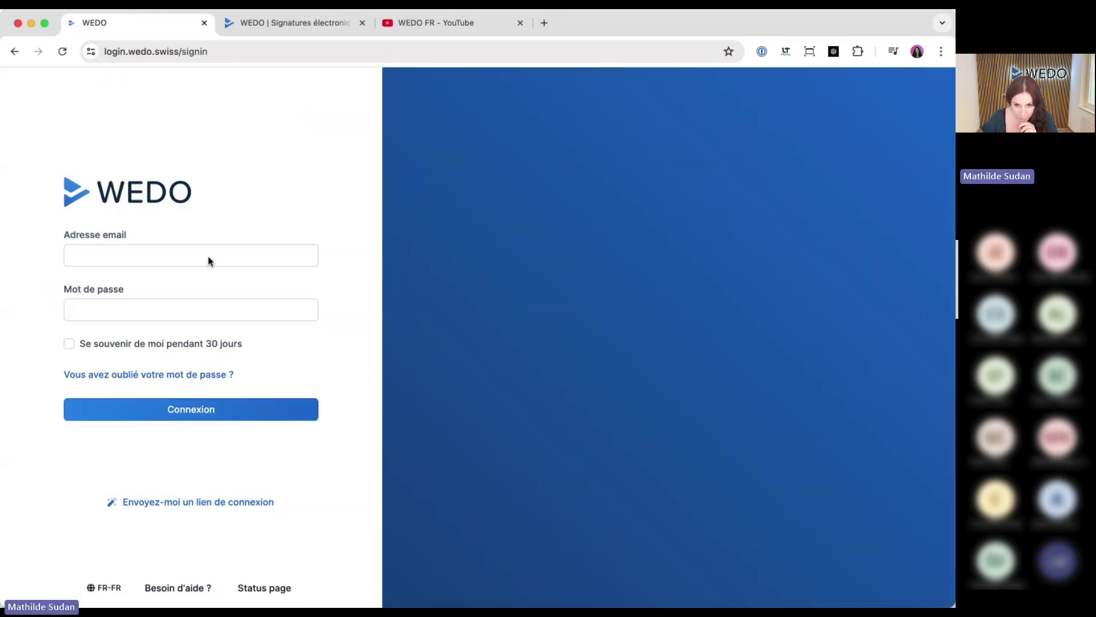
{"action": "left_click", "coordinate": [189, 255]}
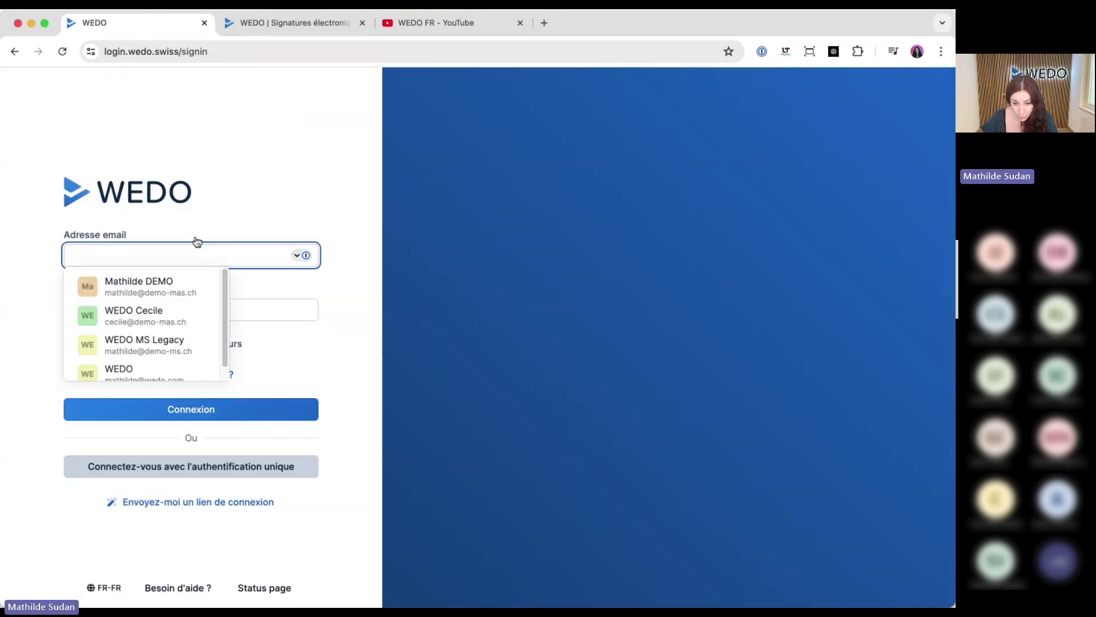
{"action": "left_click", "coordinate": [171, 186]}
{"action": "left_click", "coordinate": [164, 257]}
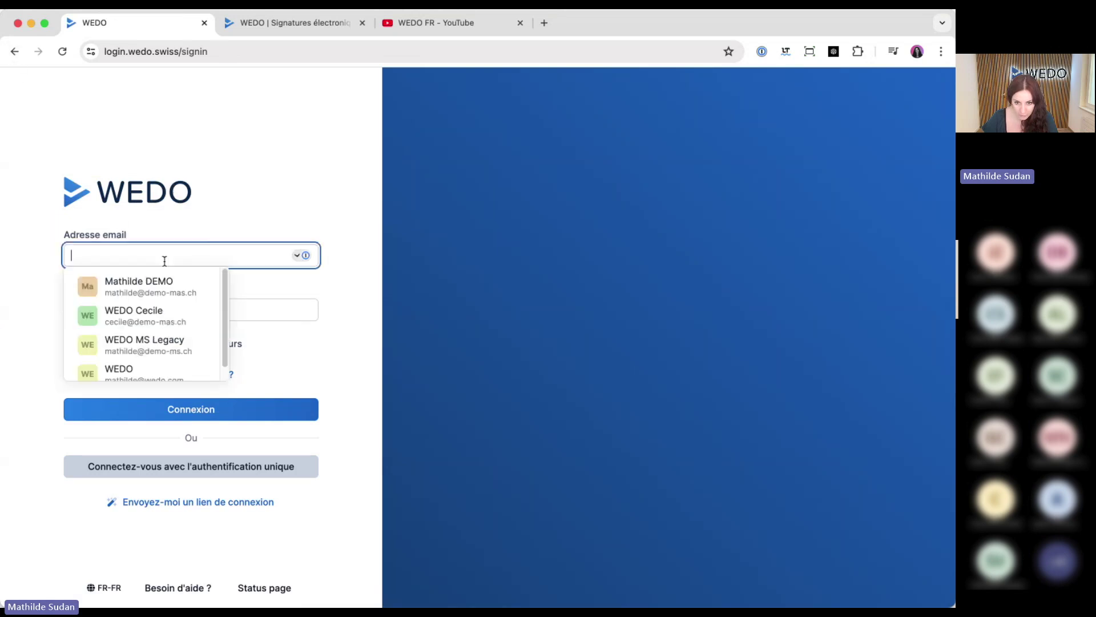
{"action": "left_click", "coordinate": [146, 317]}
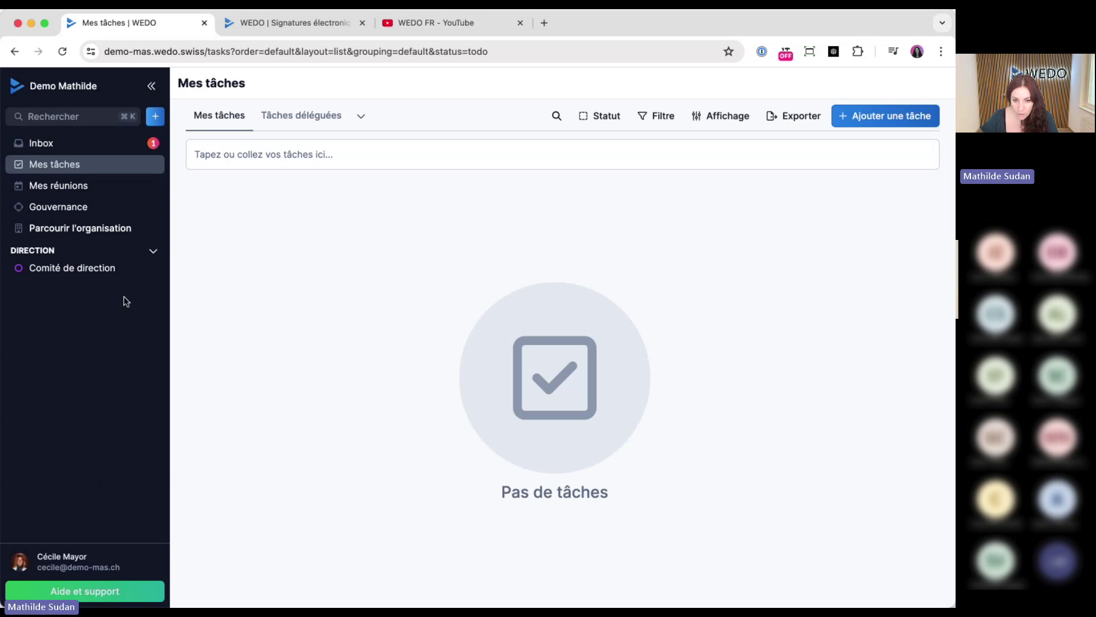
Reopen the 28 June meeting in Comité de direction and check which options the topic 3.3 vote offers this participant
{"action": "left_click", "coordinate": [125, 271]}
{"action": "left_click", "coordinate": [540, 85]}
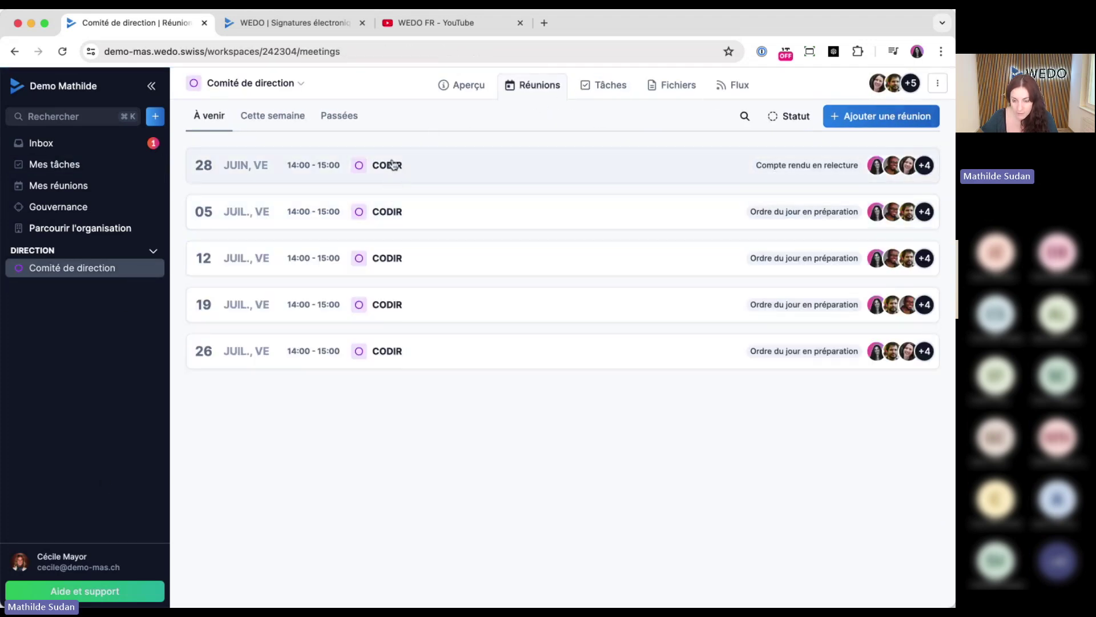
{"action": "left_click", "coordinate": [392, 165]}
{"action": "scroll", "coordinate": [122, 453], "scroll_direction": "down", "scroll_amount": 5}
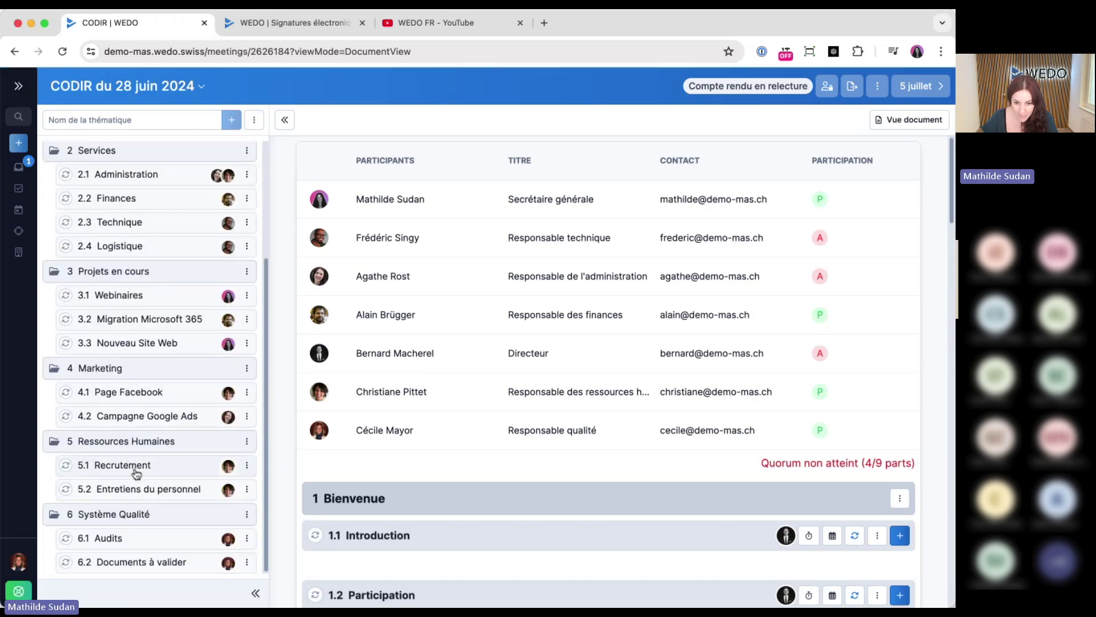
{"action": "left_click", "coordinate": [151, 350]}
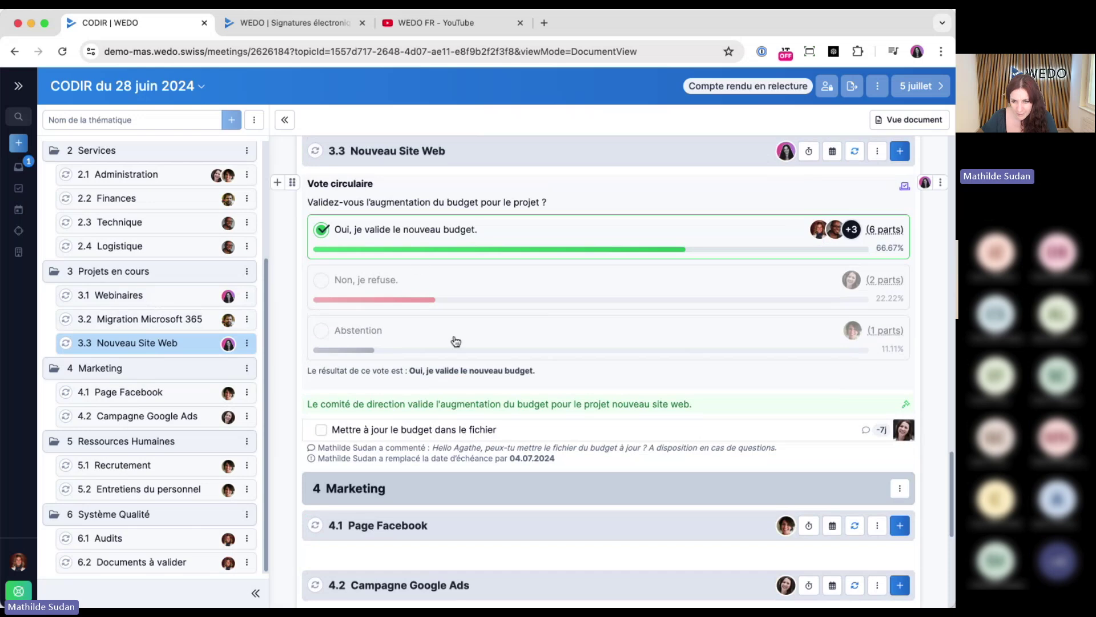
{"action": "left_click", "coordinate": [905, 188]}
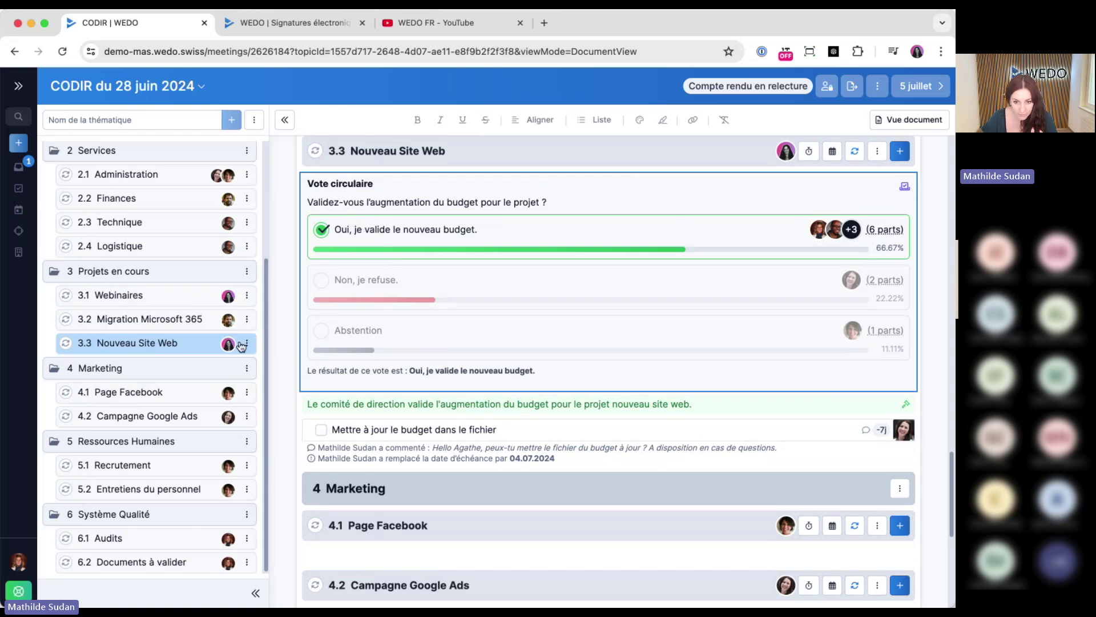
Sign out of the quality manager's account and sign back in with the general secretary's saved login
{"action": "left_click", "coordinate": [18, 563]}
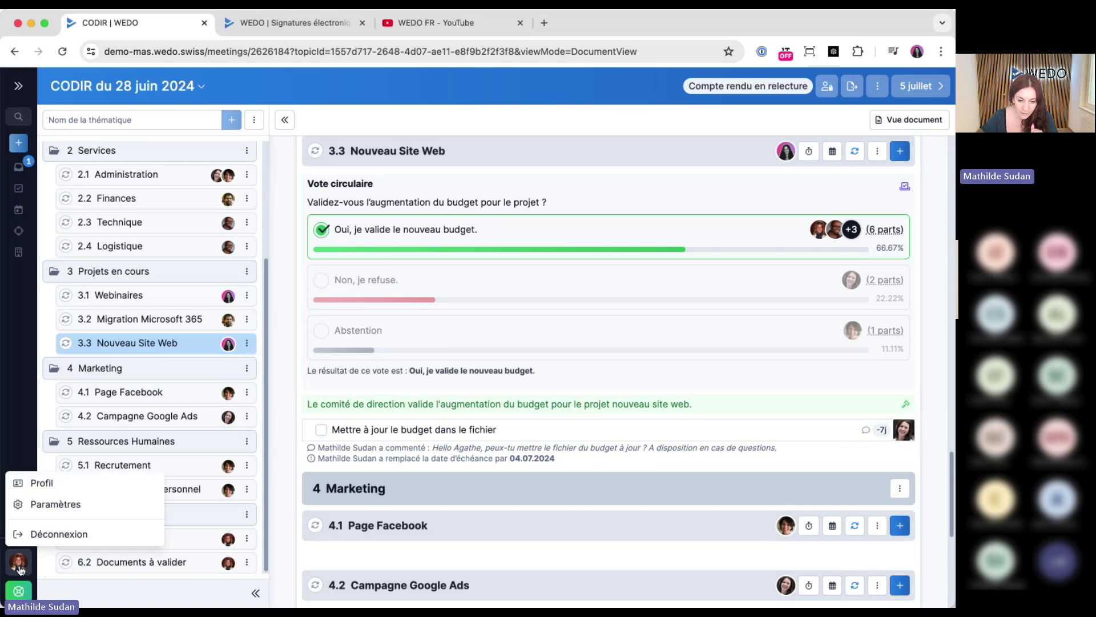
{"action": "left_click", "coordinate": [35, 531]}
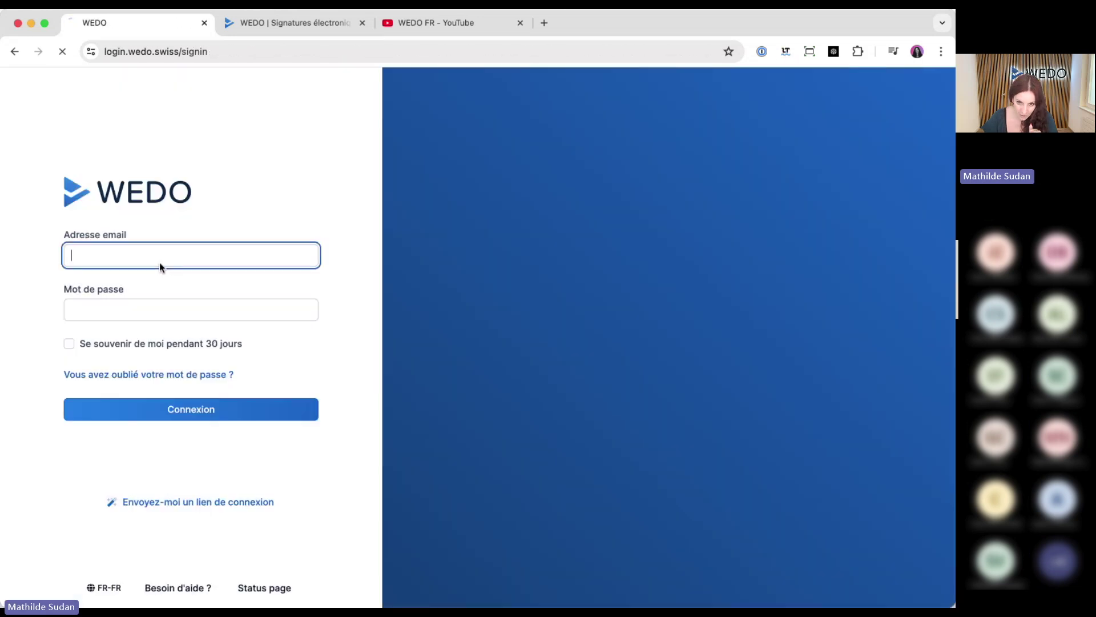
{"action": "left_click", "coordinate": [160, 264]}
{"action": "left_click", "coordinate": [171, 283]}
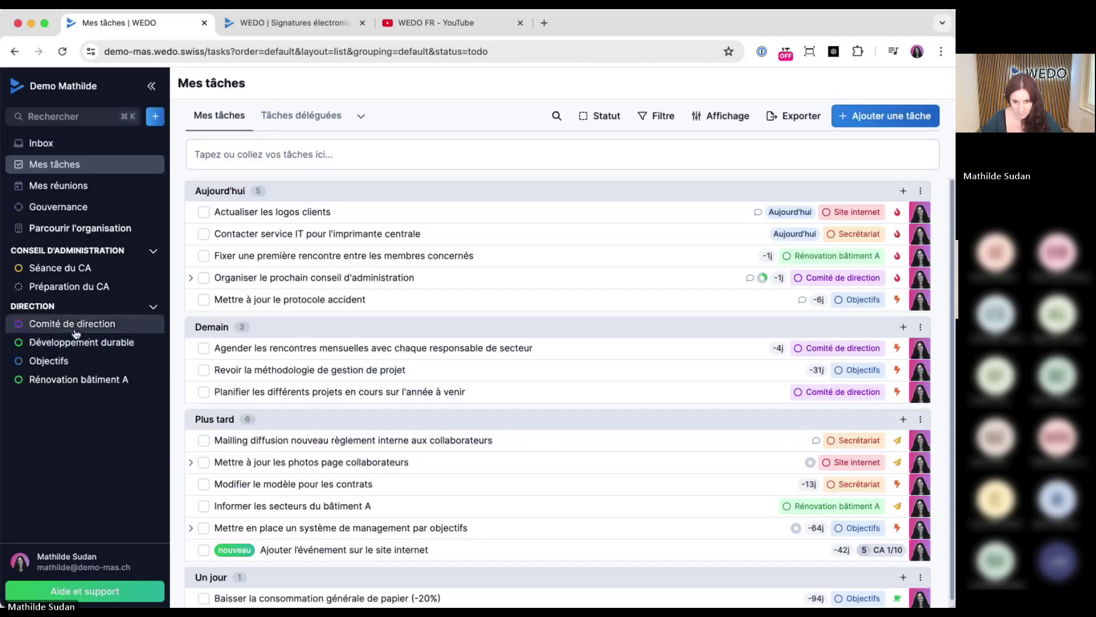
Open the 28 June CODIR meeting in Comité de direction and go on to topic 1.1 Introduction of the 5 July meeting
{"action": "left_click", "coordinate": [75, 330]}
{"action": "left_click", "coordinate": [474, 87]}
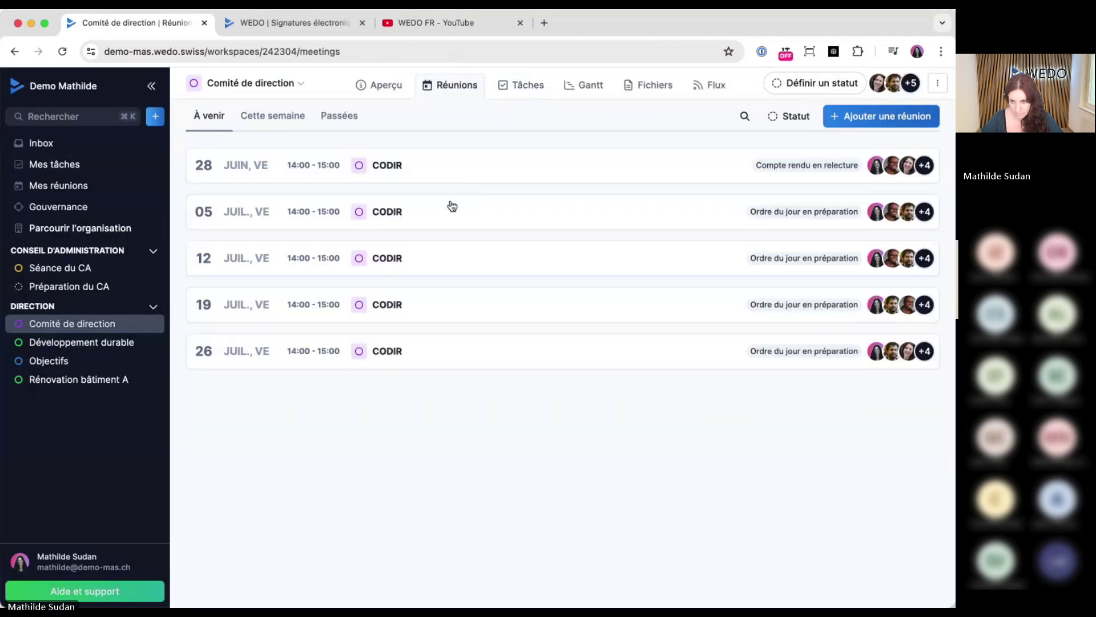
{"action": "left_click", "coordinate": [425, 177]}
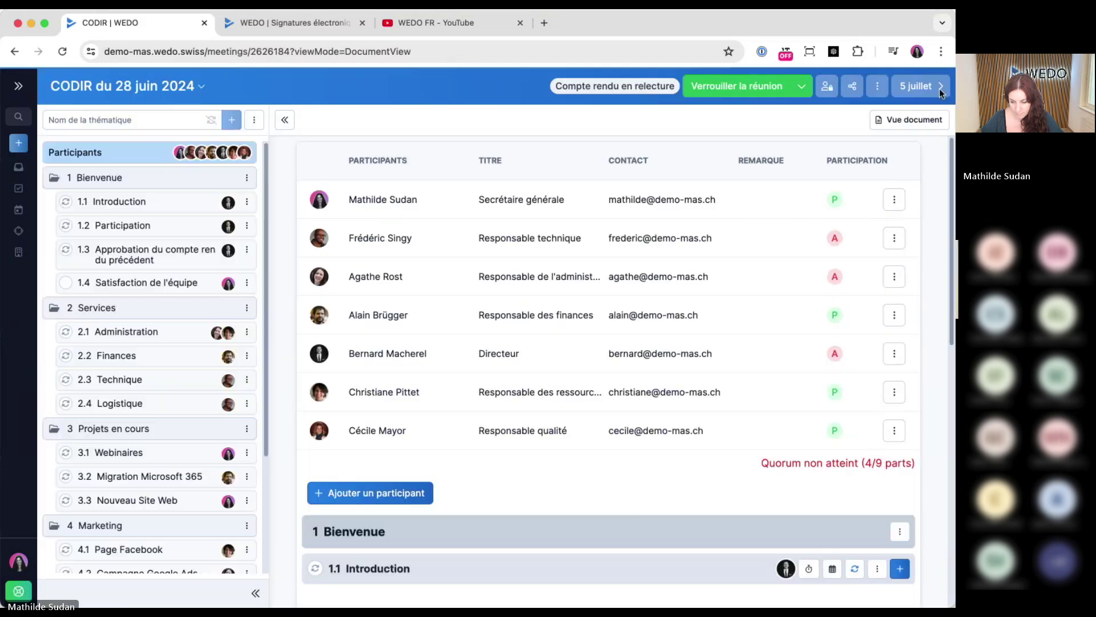
{"action": "left_click", "coordinate": [143, 203]}
Import the previous meeting's content into all empty topics of the 5 July meeting, leaving out the votes
{"action": "left_click", "coordinate": [606, 354]}
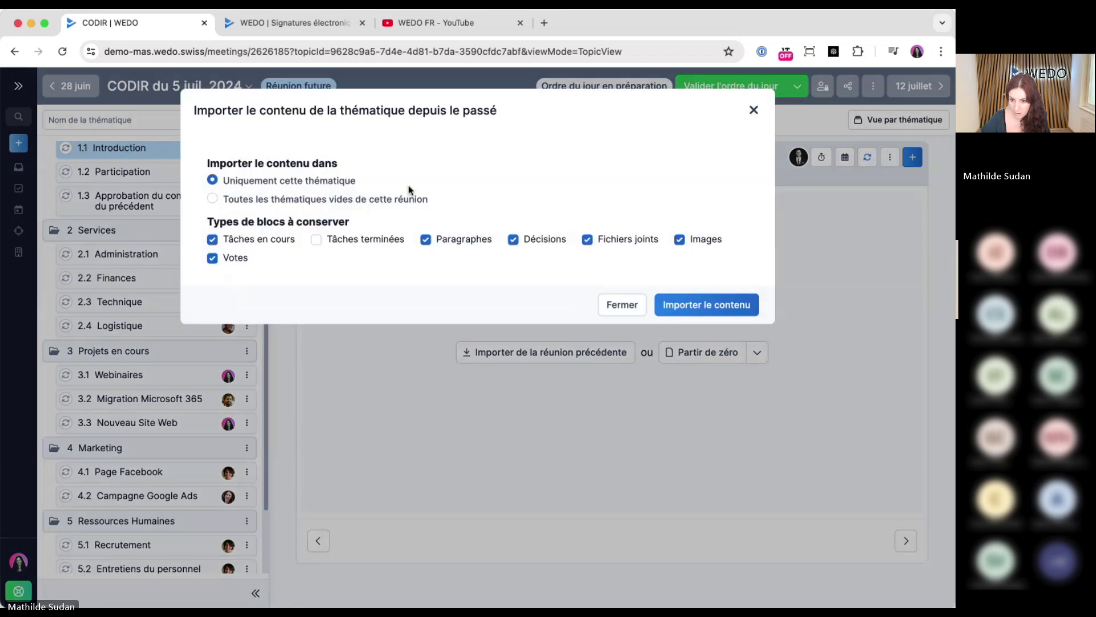
{"action": "left_click", "coordinate": [212, 258]}
{"action": "left_click", "coordinate": [260, 201]}
{"action": "left_click", "coordinate": [692, 309]}
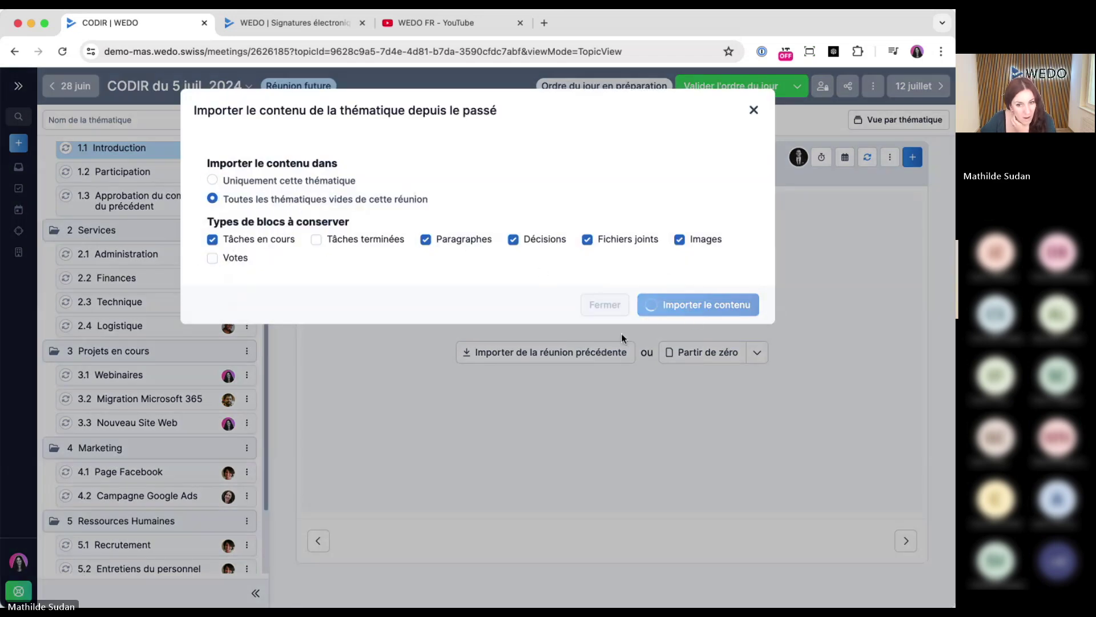
Add a vote to topic 2.1 Administration with the title "Validez-vous le nouveau projet de l'admin ?"
{"action": "scroll", "coordinate": [189, 344], "scroll_direction": "up", "scroll_amount": 2}
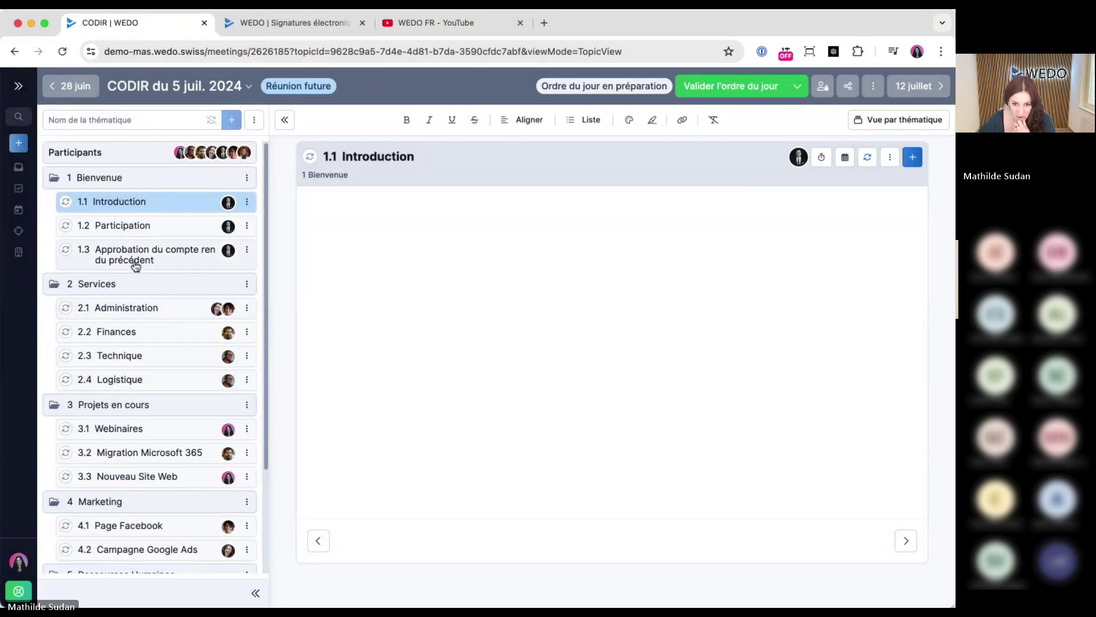
{"action": "left_click", "coordinate": [120, 309]}
{"action": "left_click", "coordinate": [912, 157]}
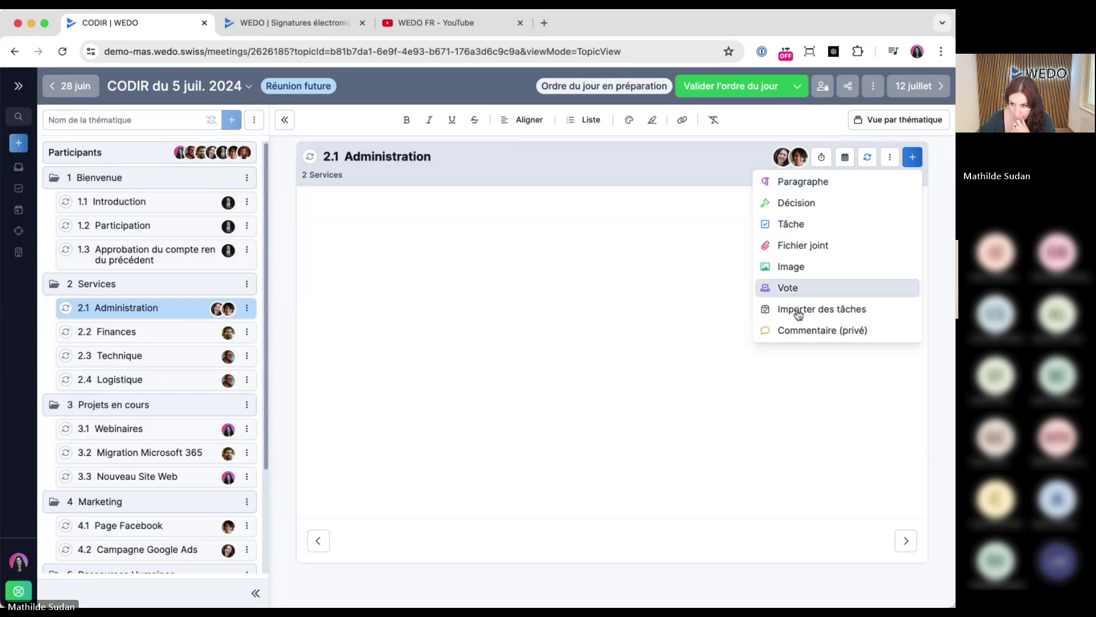
{"action": "left_click", "coordinate": [798, 287]}
{"action": "type", "text": "Val"}
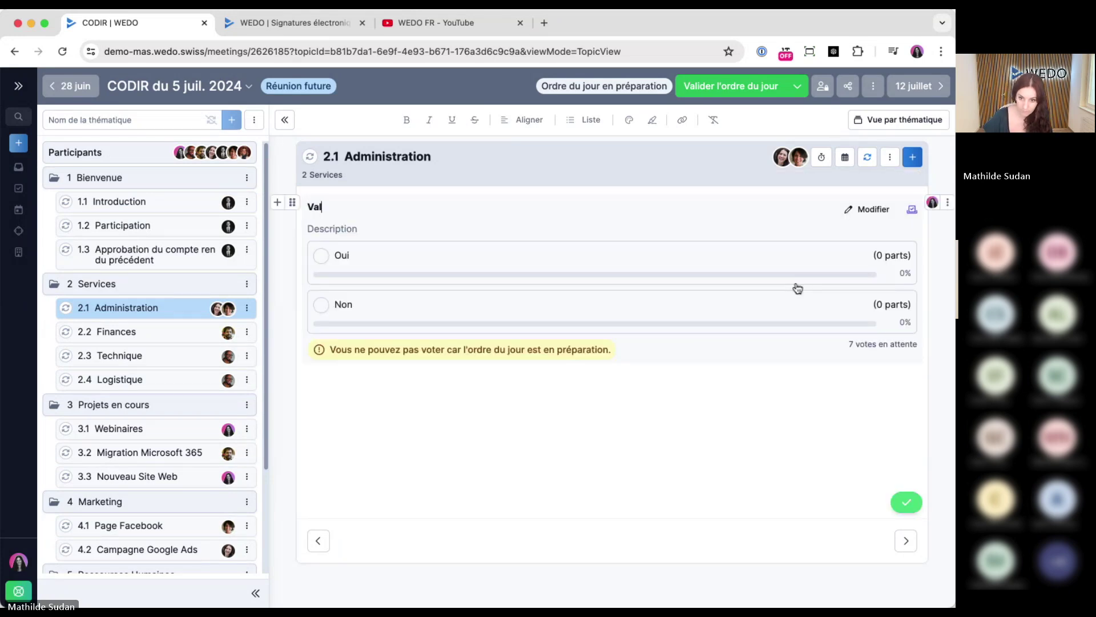
{"action": "type", "text": "ider-vous le nouveau projet de l'admin ?"}
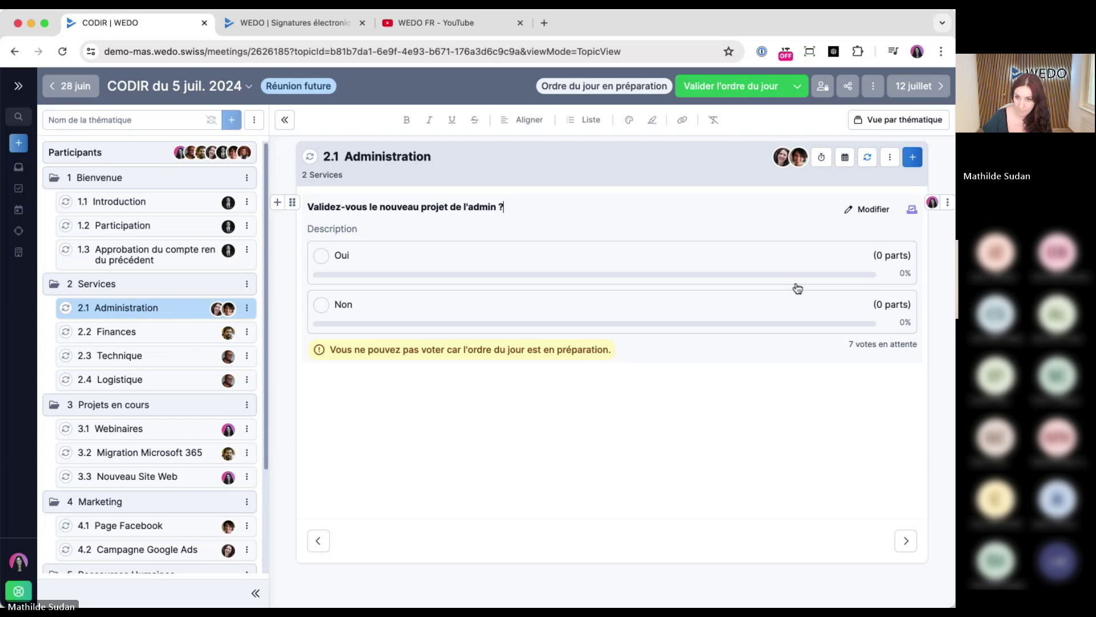
Allow abstention and clarification requests on the admin project vote in topic 2.1 Administration
{"action": "left_click", "coordinate": [866, 209]}
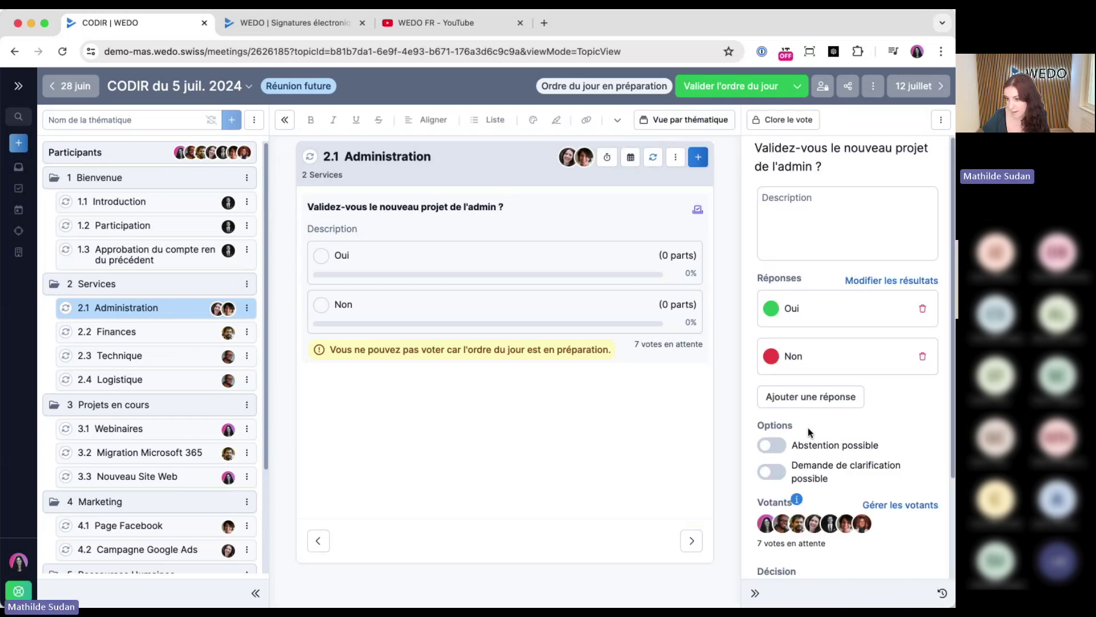
{"action": "left_click", "coordinate": [781, 446]}
{"action": "left_click", "coordinate": [757, 595]}
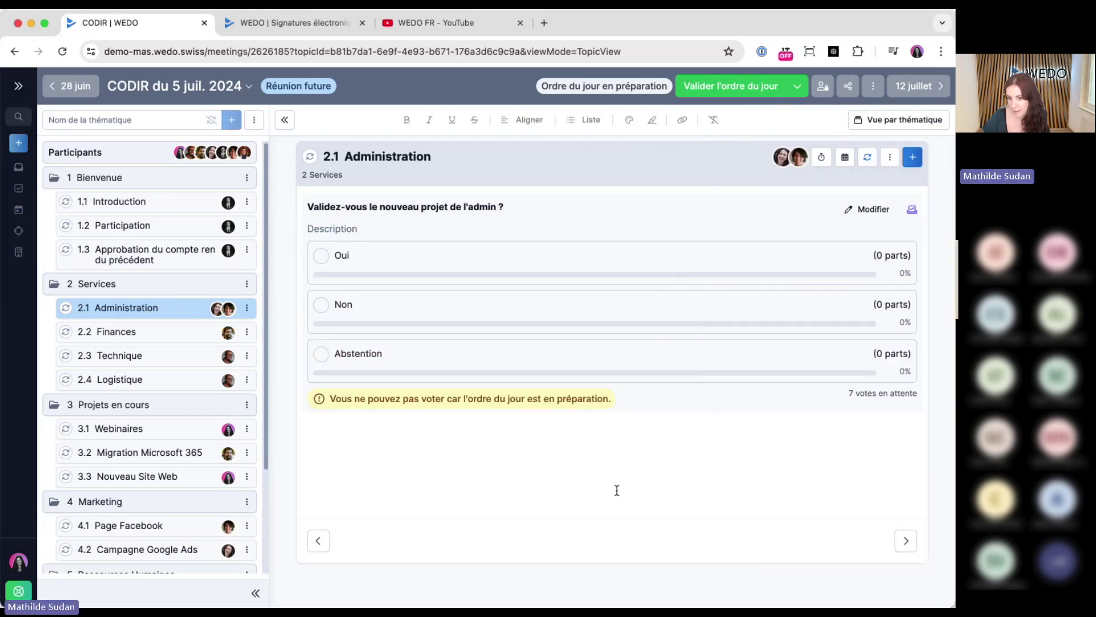
{"action": "left_click", "coordinate": [895, 209]}
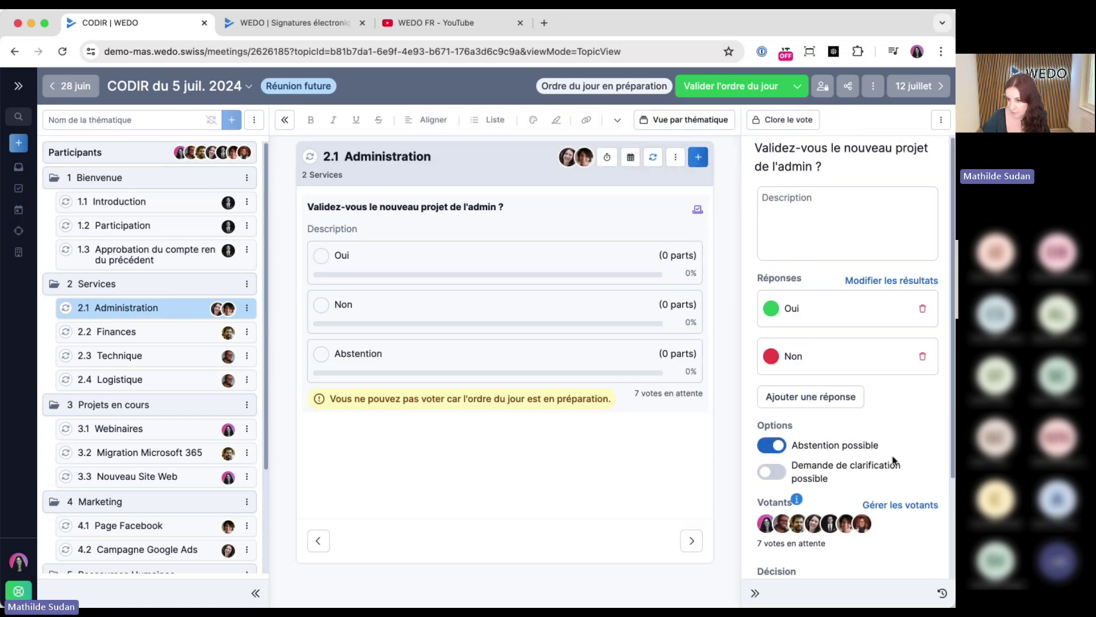
{"action": "left_click", "coordinate": [827, 472]}
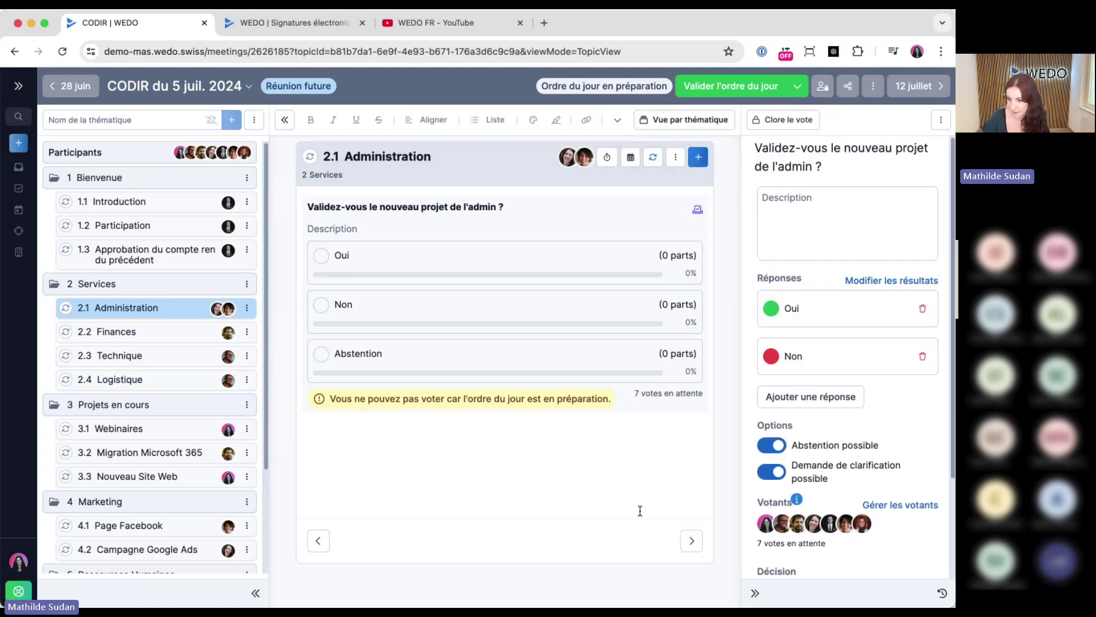
{"action": "left_click", "coordinate": [755, 594]}
Validate the agenda and send a clarification request on the 2.1 Administration vote with the comment "Question détails budgets"
{"action": "key", "text": "super+r"}
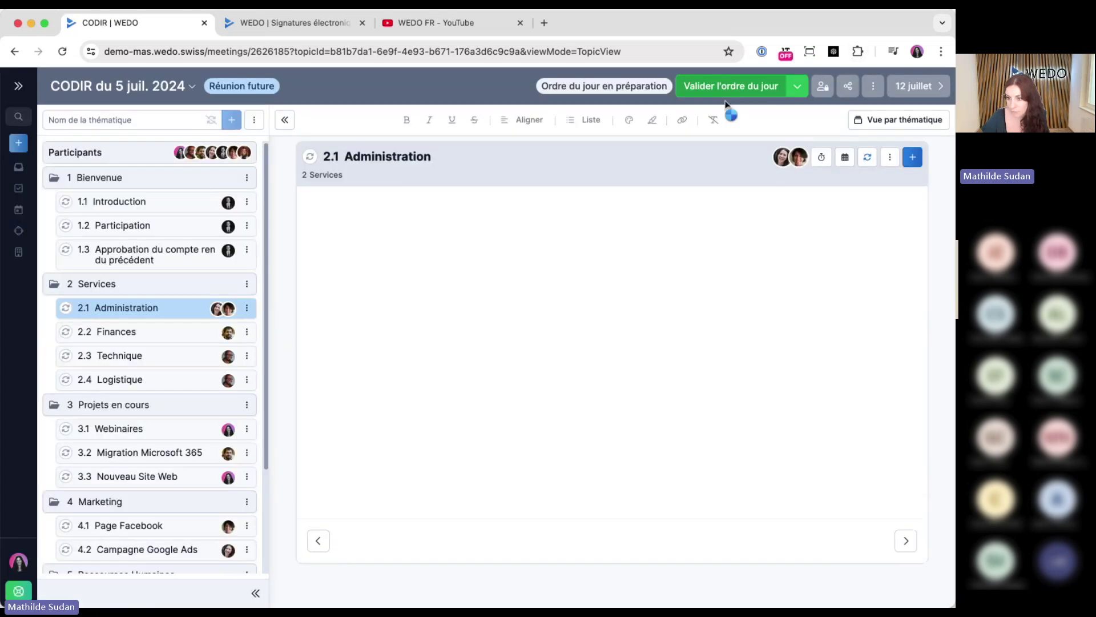
{"action": "left_click", "coordinate": [467, 362]}
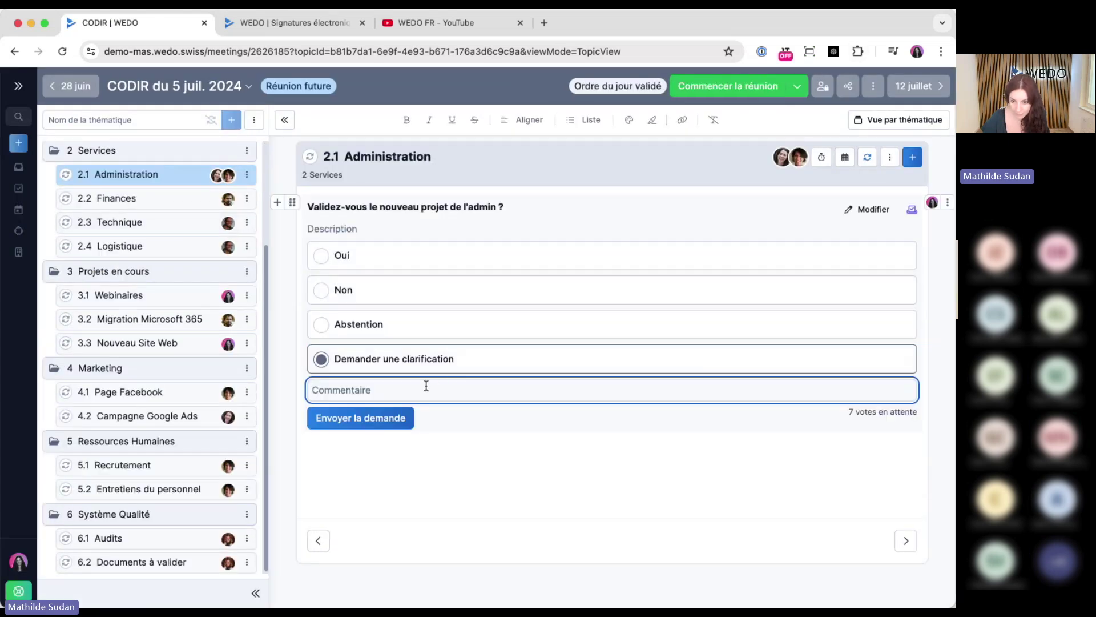
{"action": "type", "text": "Question détails budgets"}
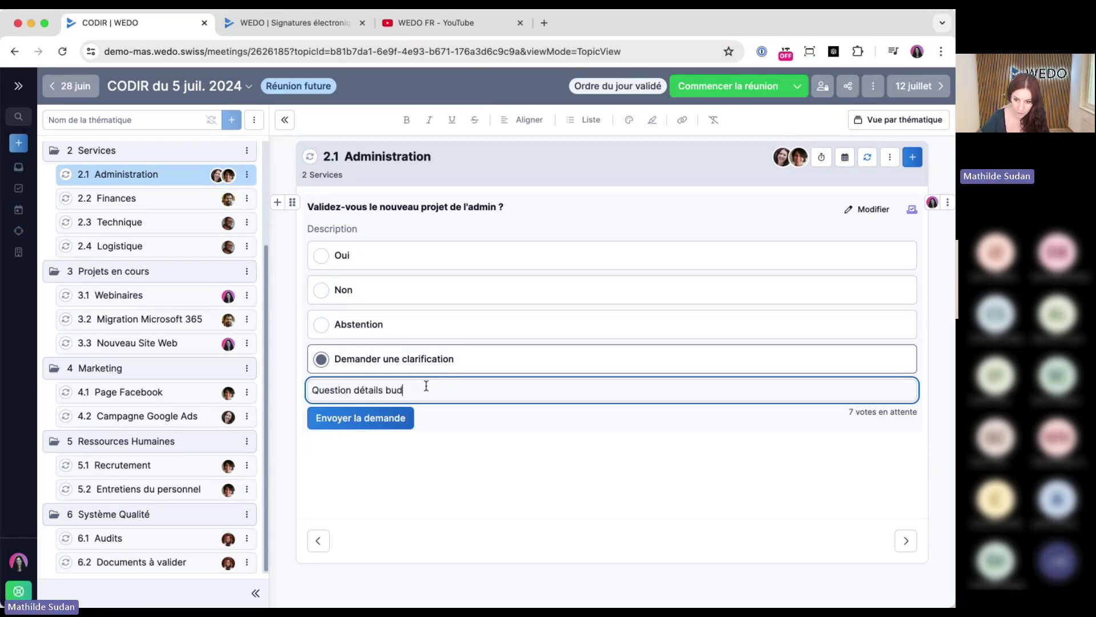
{"action": "left_click", "coordinate": [393, 425]}
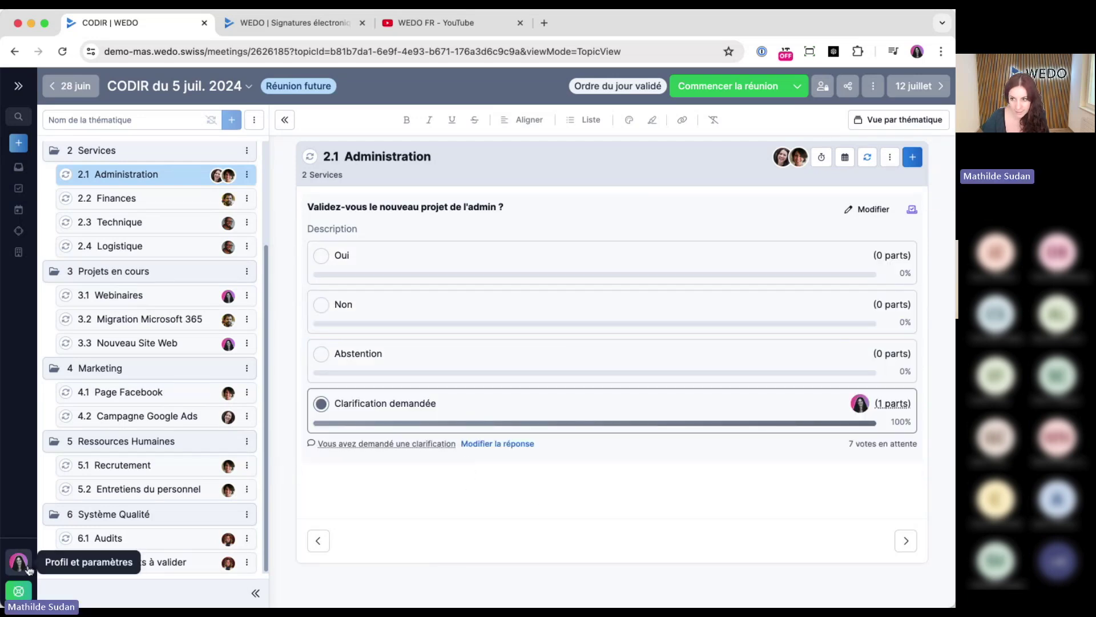
Check the voters and their voting shares in the access settings of the 5 July meeting
{"action": "left_click", "coordinate": [828, 90]}
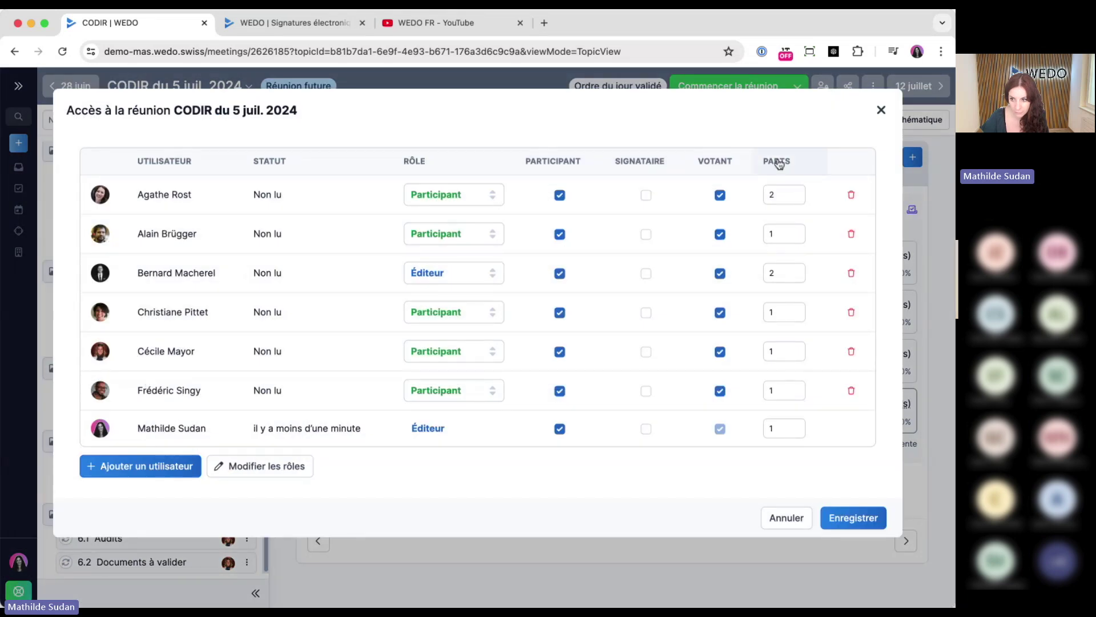
{"action": "left_click", "coordinate": [881, 110]}
Sign out of the general secretary's account and sign in with the quality manager's saved login
{"action": "left_click", "coordinate": [19, 562]}
{"action": "left_click", "coordinate": [40, 540]}
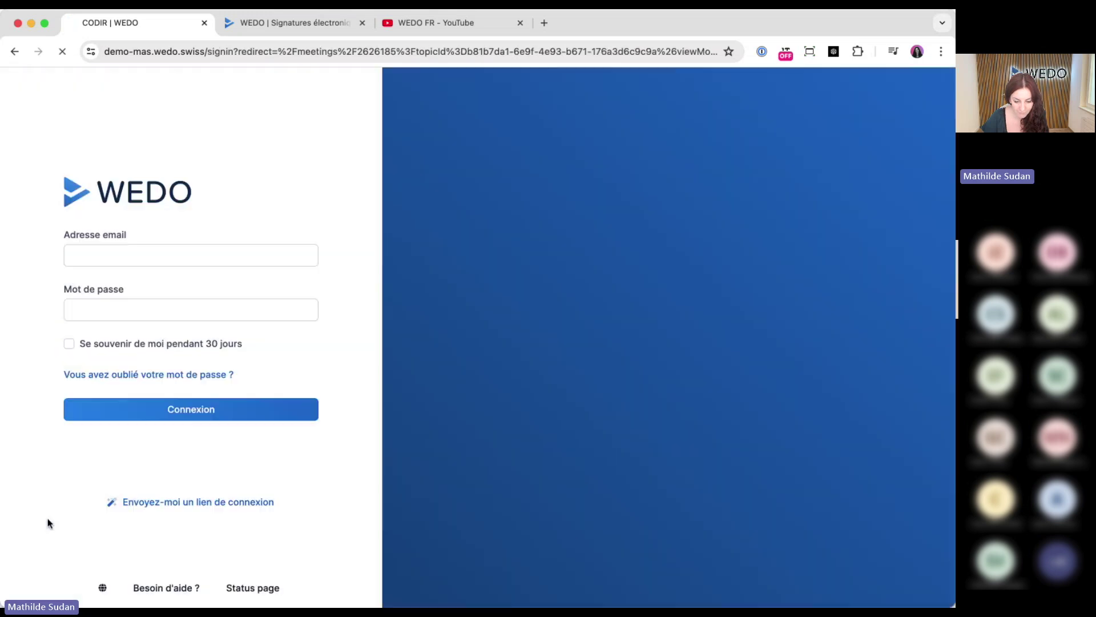
{"action": "left_click", "coordinate": [183, 249]}
{"action": "left_click", "coordinate": [163, 316]}
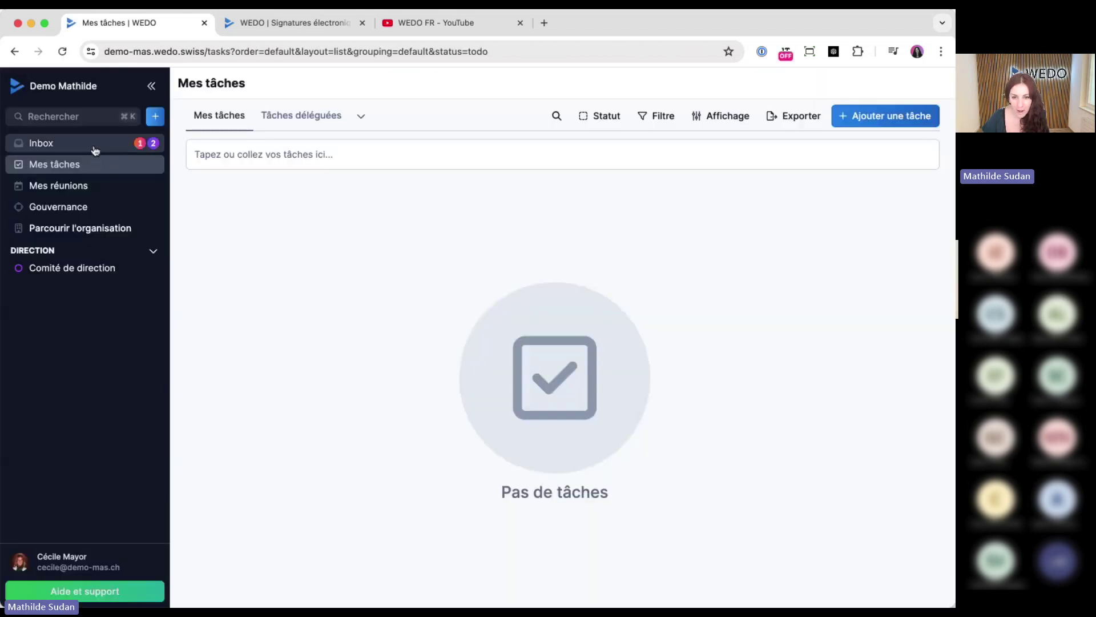
View the pending votes in the inbox and open the 5 July CODIR meeting from the topic 1.3 vote
{"action": "left_click", "coordinate": [95, 148]}
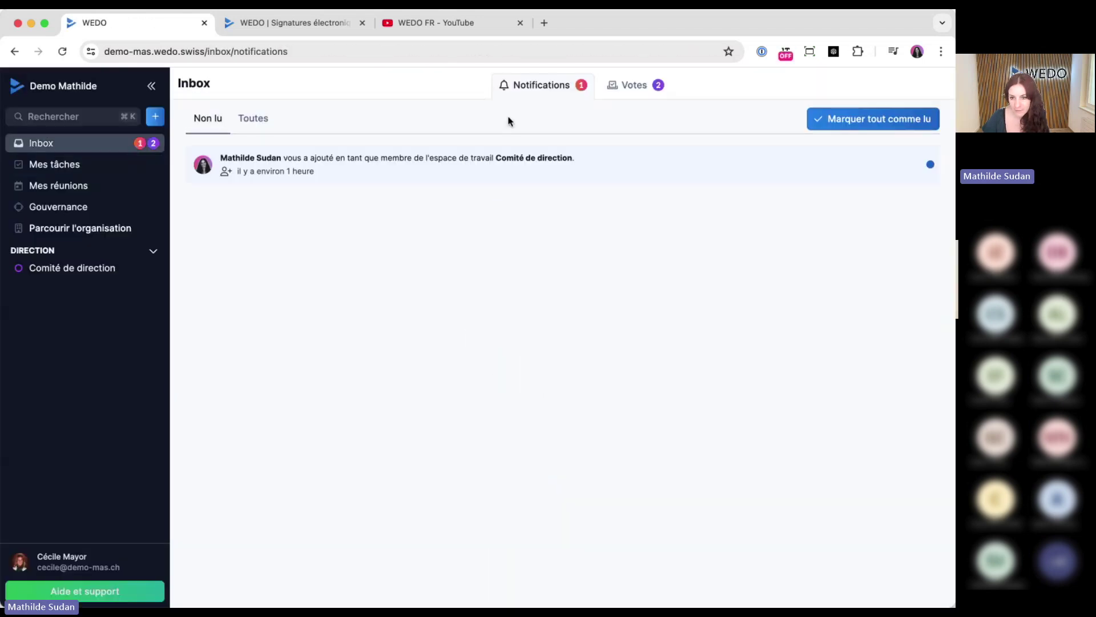
{"action": "left_click", "coordinate": [662, 87]}
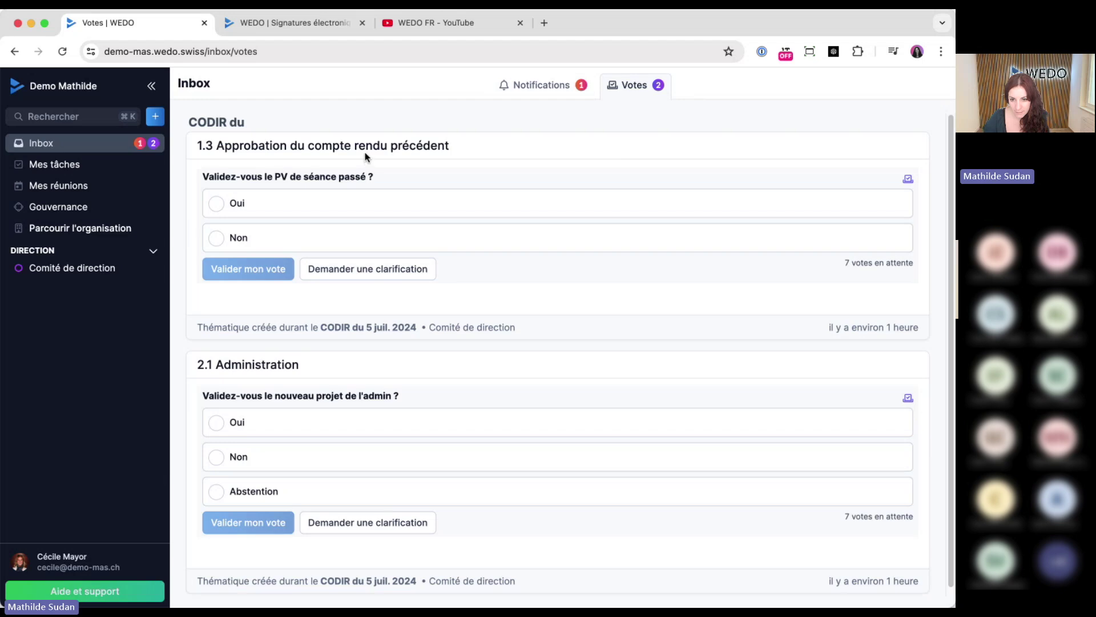
{"action": "left_click", "coordinate": [398, 331]}
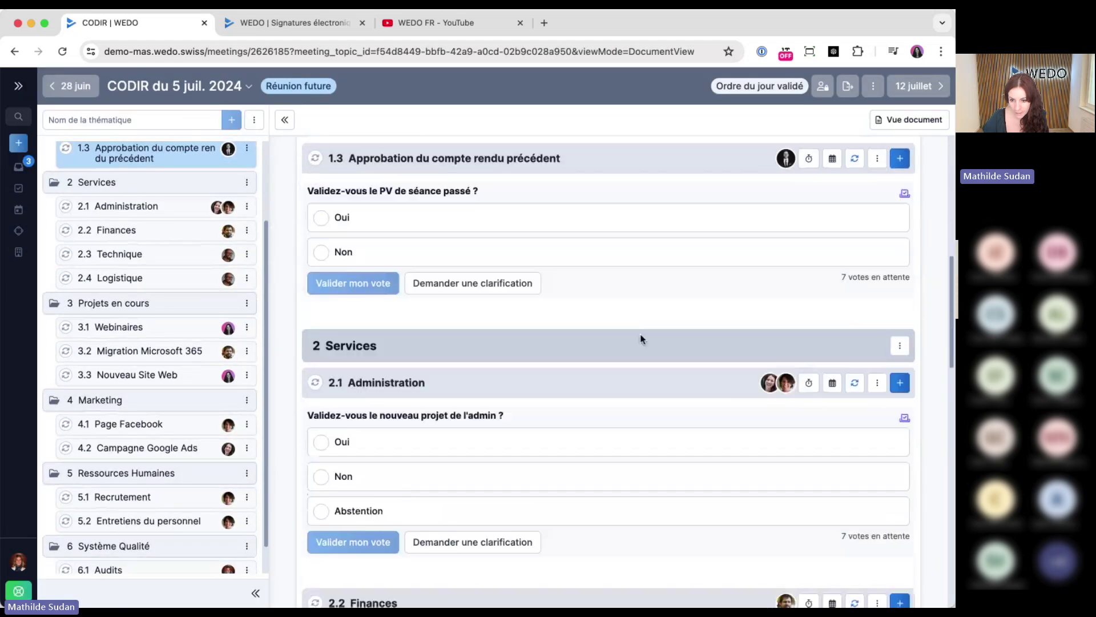
{"action": "left_click", "coordinate": [908, 189]}
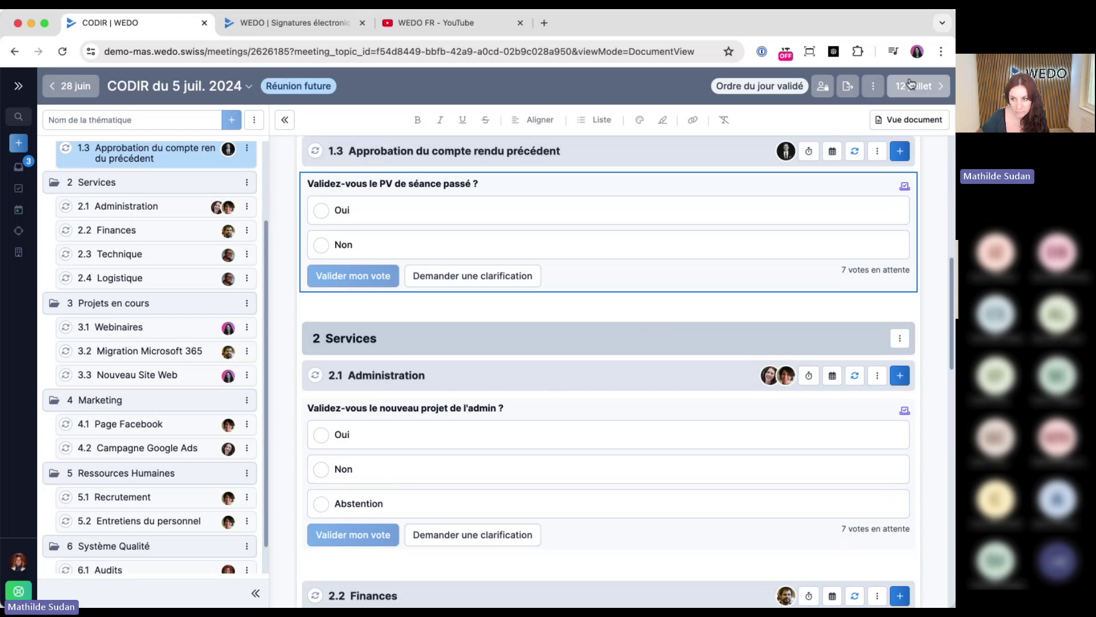
Sign out of the quality manager's account and sign in with the general secretary's saved login
{"action": "left_click", "coordinate": [19, 561]}
{"action": "left_click", "coordinate": [40, 536]}
{"action": "left_click", "coordinate": [173, 255]}
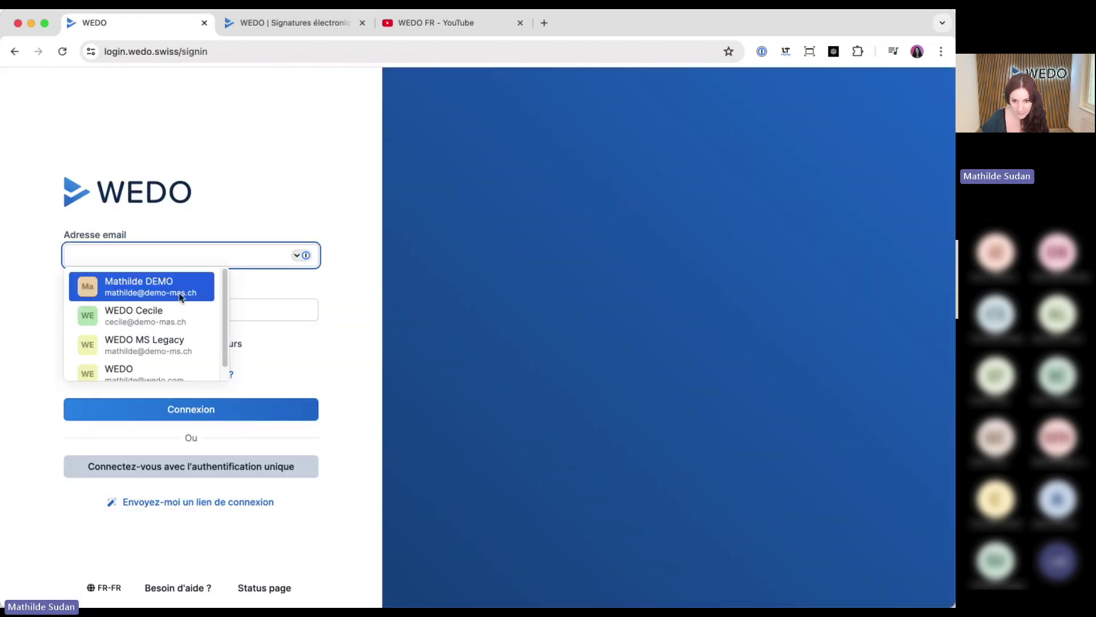
{"action": "left_click", "coordinate": [140, 283]}
{"action": "left_click", "coordinate": [192, 409]}
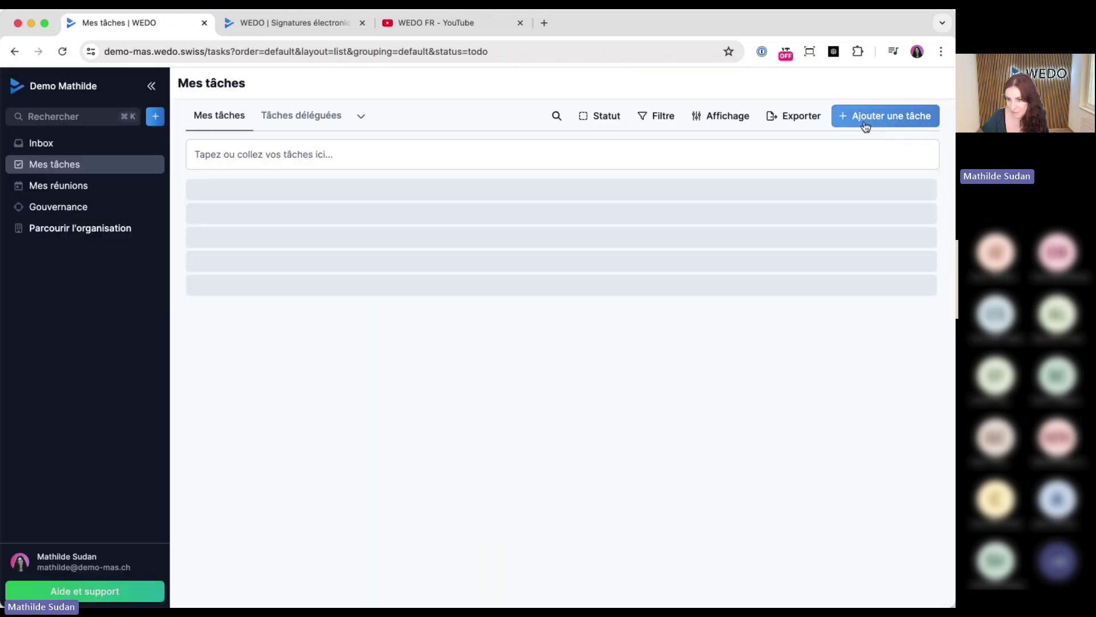
Open the 5 July CODIR meeting from the meetings of Comité de direction
{"action": "left_click", "coordinate": [71, 324]}
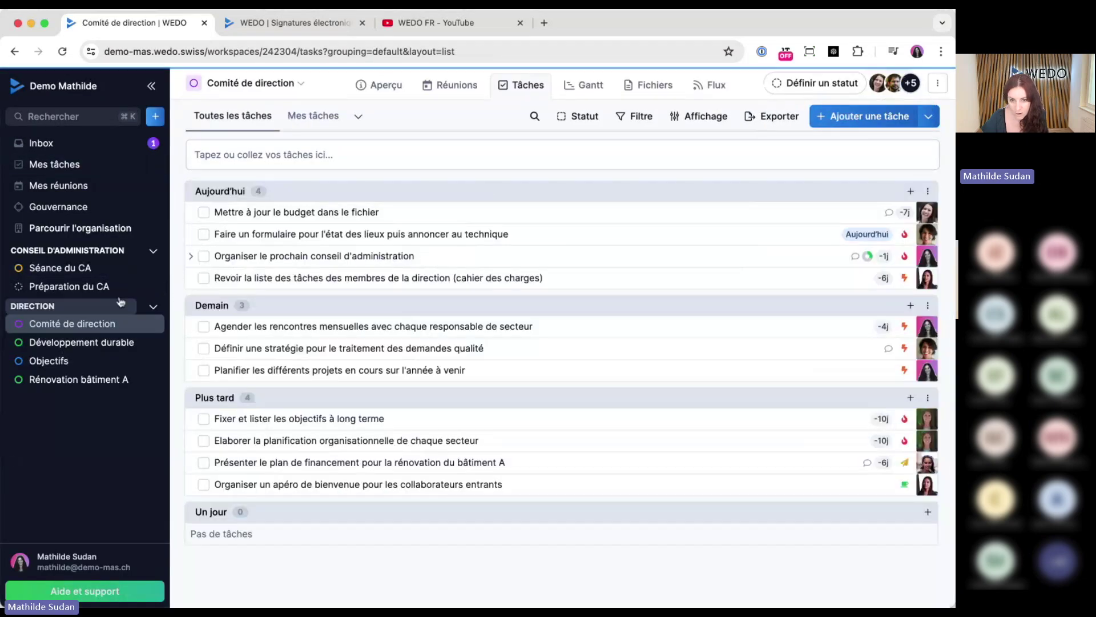
{"action": "left_click", "coordinate": [459, 86]}
{"action": "left_click", "coordinate": [306, 206]}
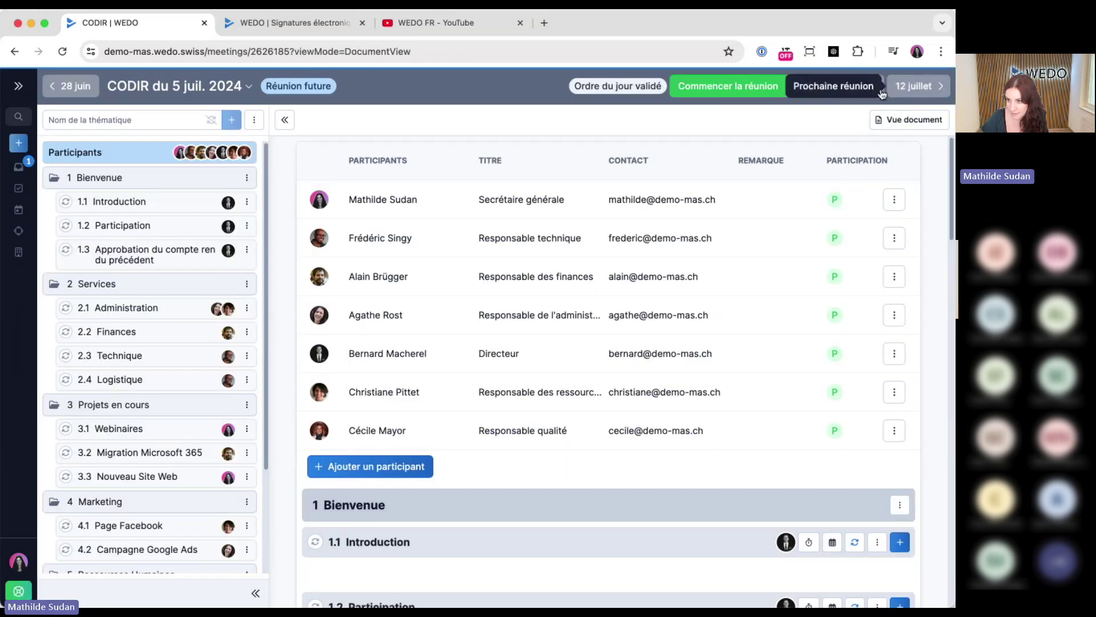
Review the vote options in the 5 July meeting's settings and leave them without saving
{"action": "left_click", "coordinate": [873, 86]}
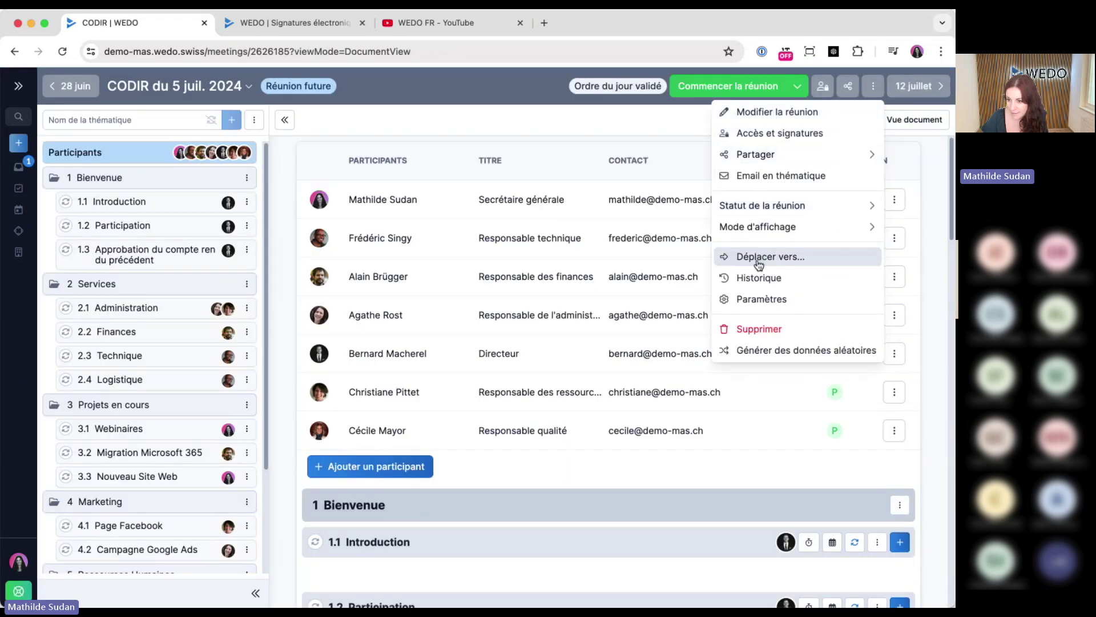
{"action": "left_click", "coordinate": [756, 299]}
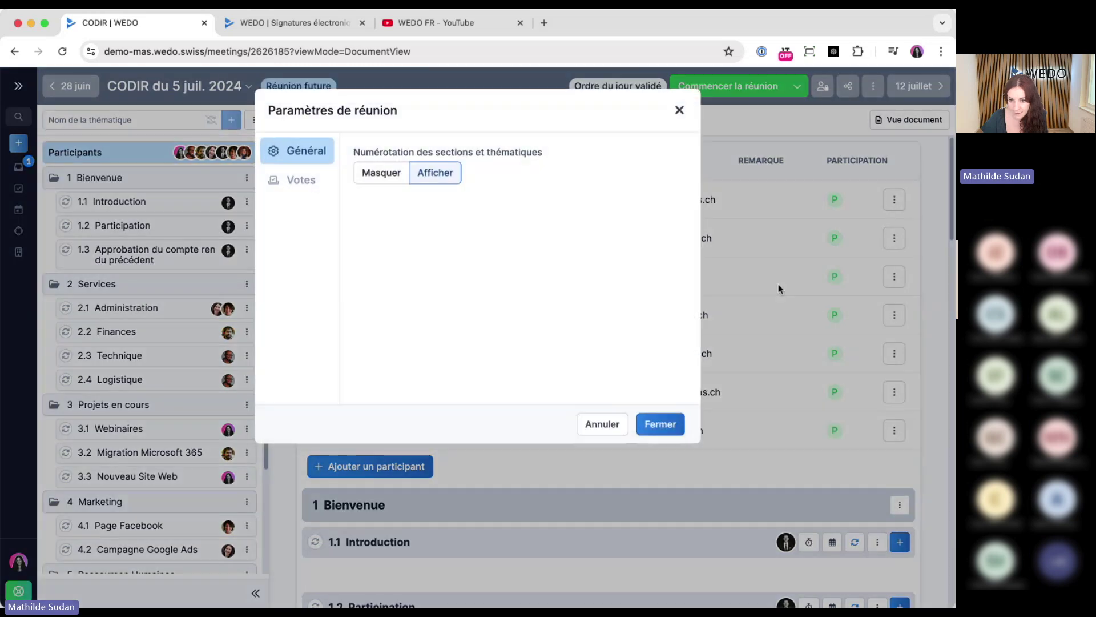
{"action": "left_click", "coordinate": [328, 180]}
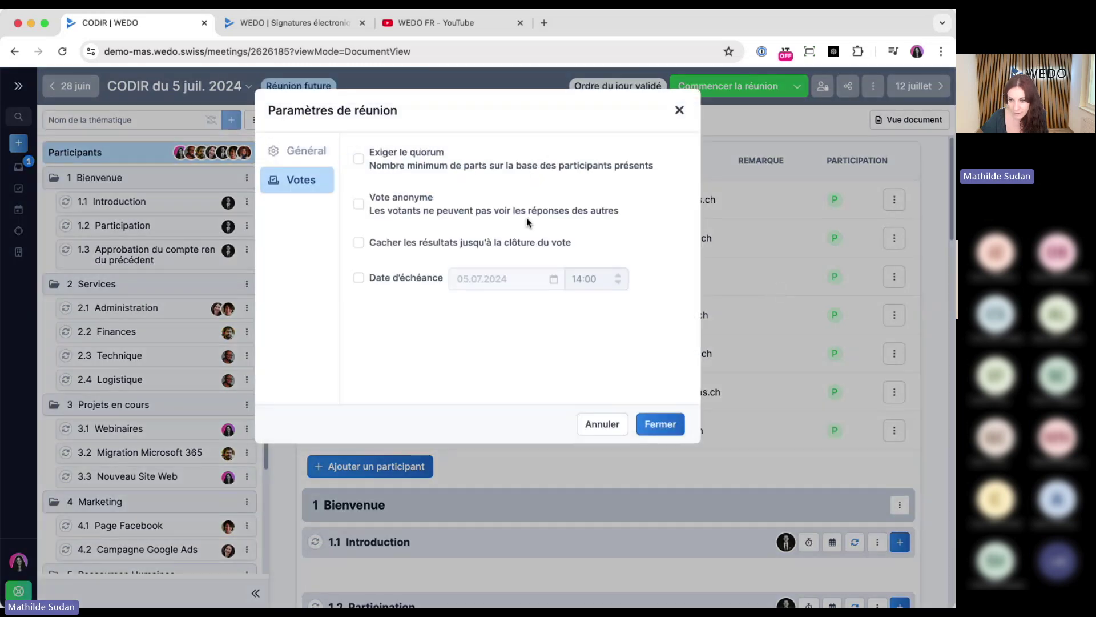
{"action": "left_click", "coordinate": [616, 426]}
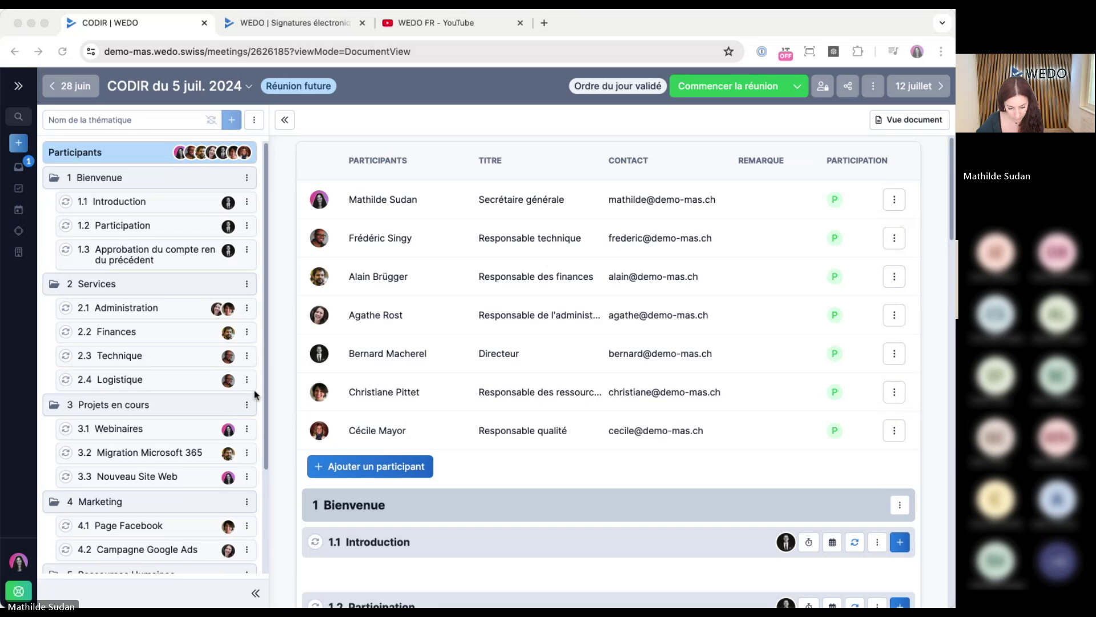
{"action": "scroll", "coordinate": [680, 465], "scroll_direction": "down", "scroll_amount": 7}
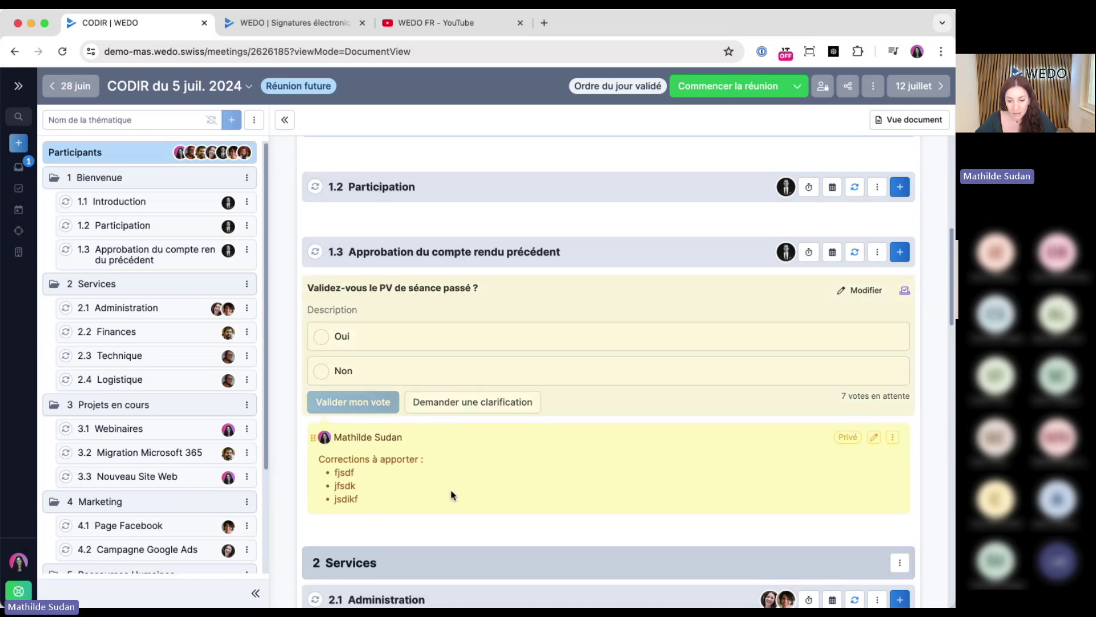
{"action": "scroll", "coordinate": [452, 495], "scroll_direction": "down", "scroll_amount": 5}
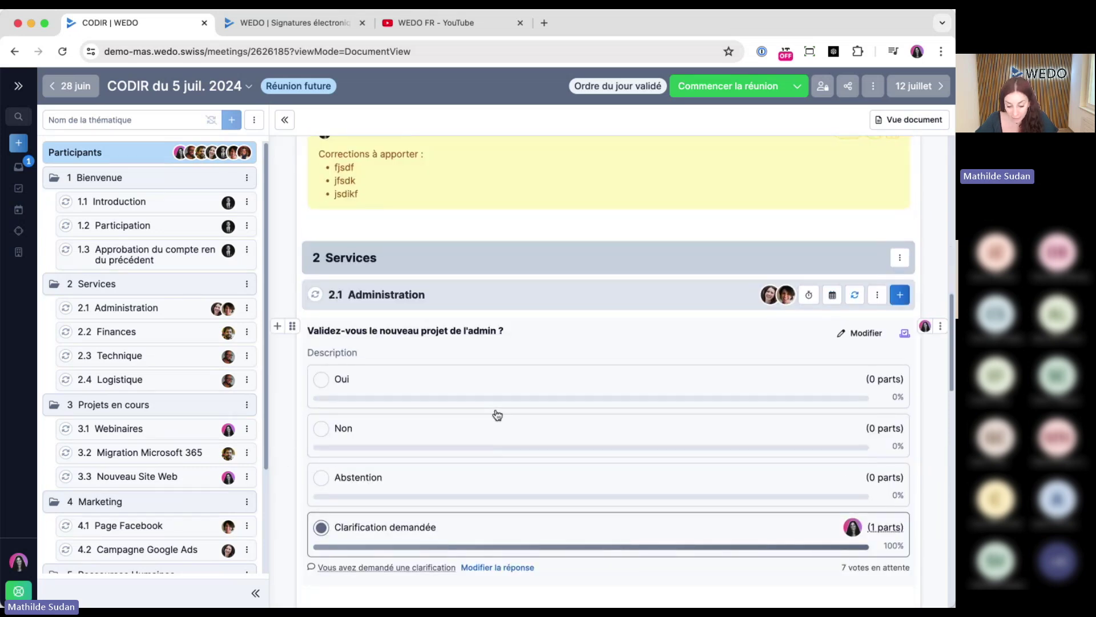
{"action": "scroll", "coordinate": [497, 415], "scroll_direction": "up", "scroll_amount": 2}
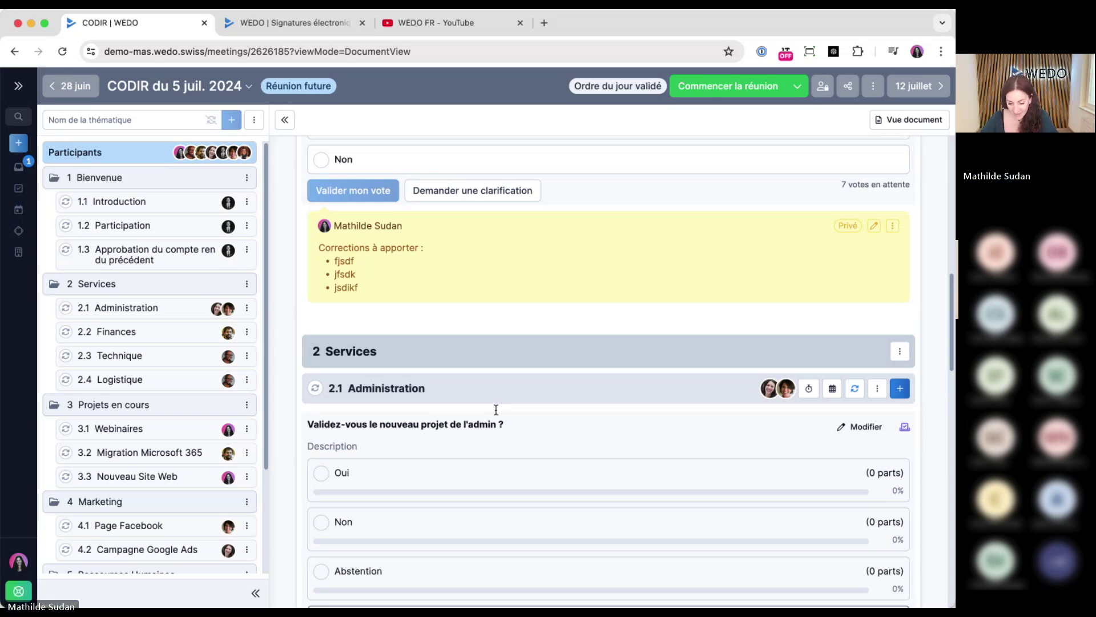
{"action": "scroll", "coordinate": [544, 323], "scroll_direction": "up", "scroll_amount": 10}
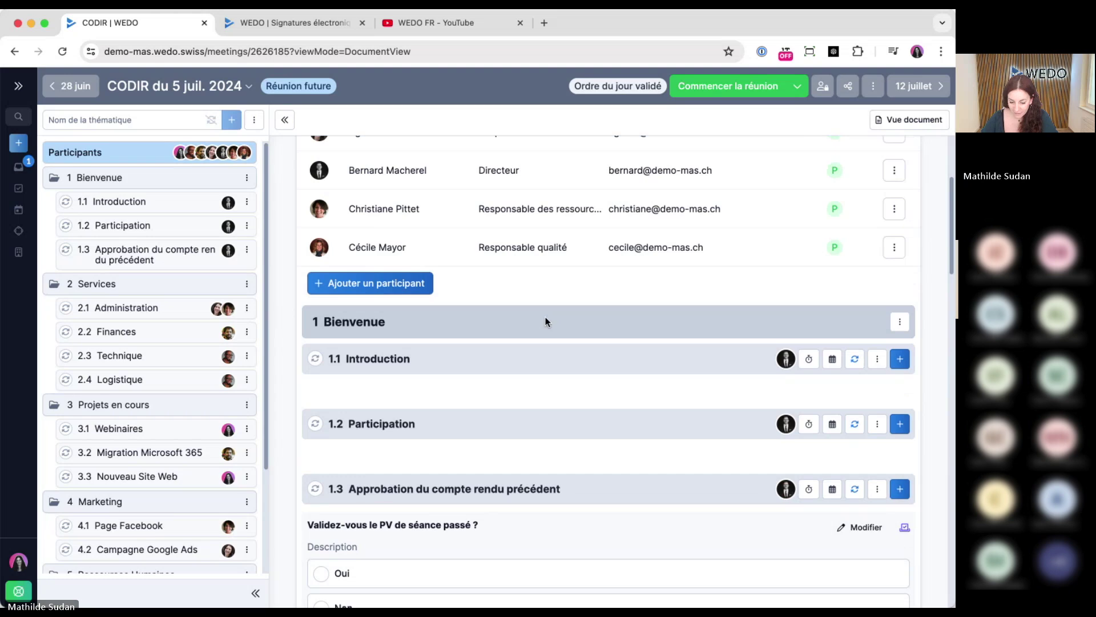
{"action": "scroll", "coordinate": [545, 321], "scroll_direction": "up", "scroll_amount": 1}
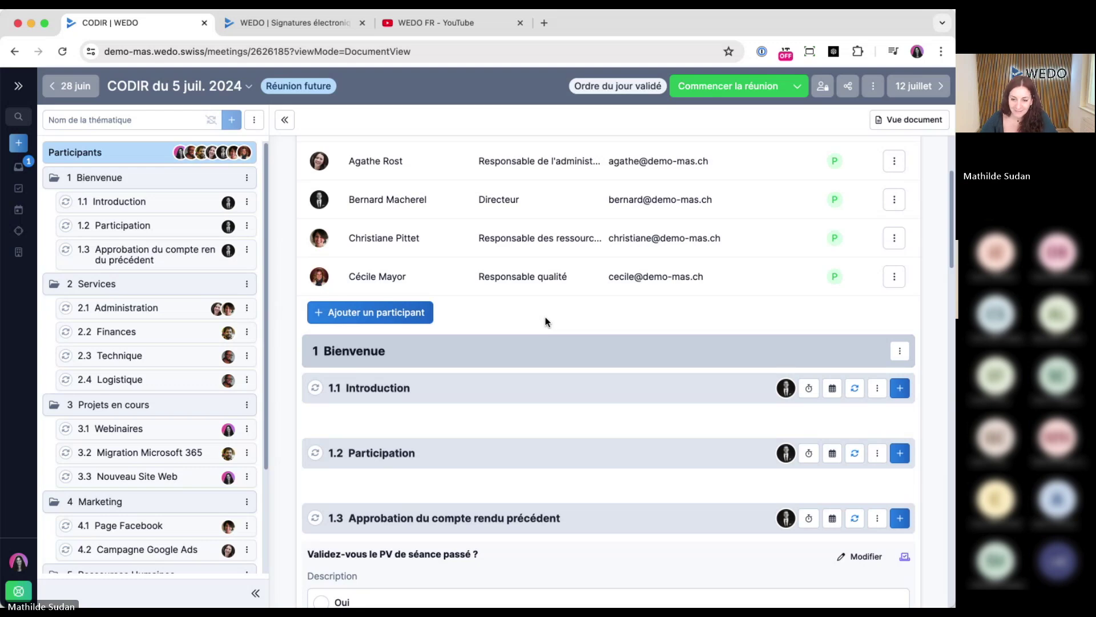
{"action": "scroll", "coordinate": [541, 329], "scroll_direction": "down", "scroll_amount": 3}
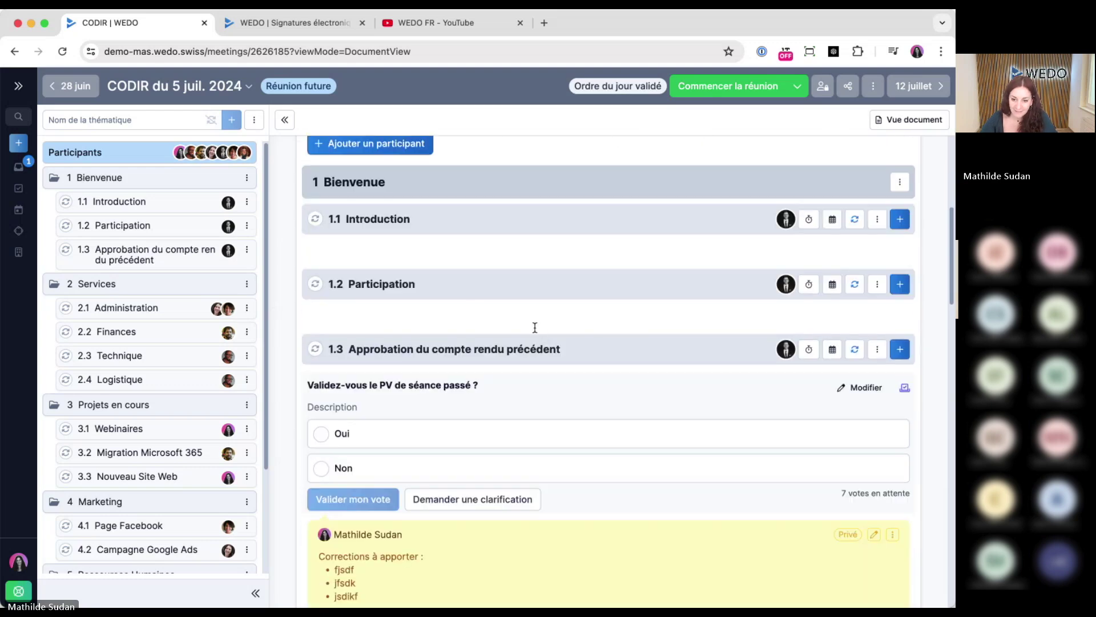
Display the 5 July meeting by topic and look at topics 3.1 Webinaires and 3.3 Nouveau Site Web
{"action": "left_click", "coordinate": [136, 208]}
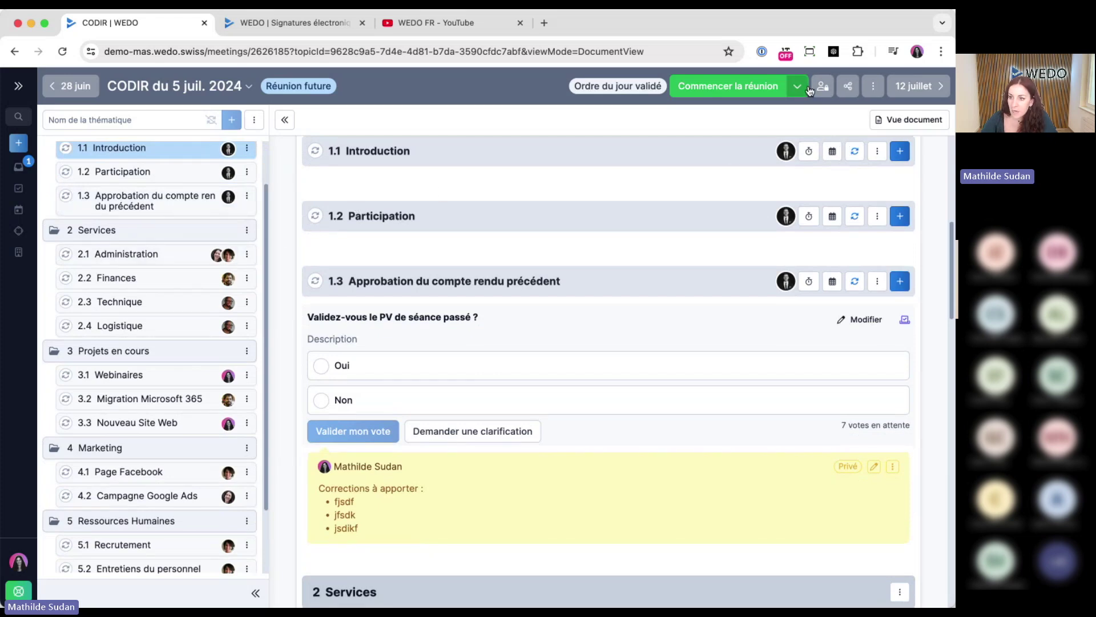
{"action": "left_click", "coordinate": [897, 121]}
{"action": "left_click", "coordinate": [836, 145]}
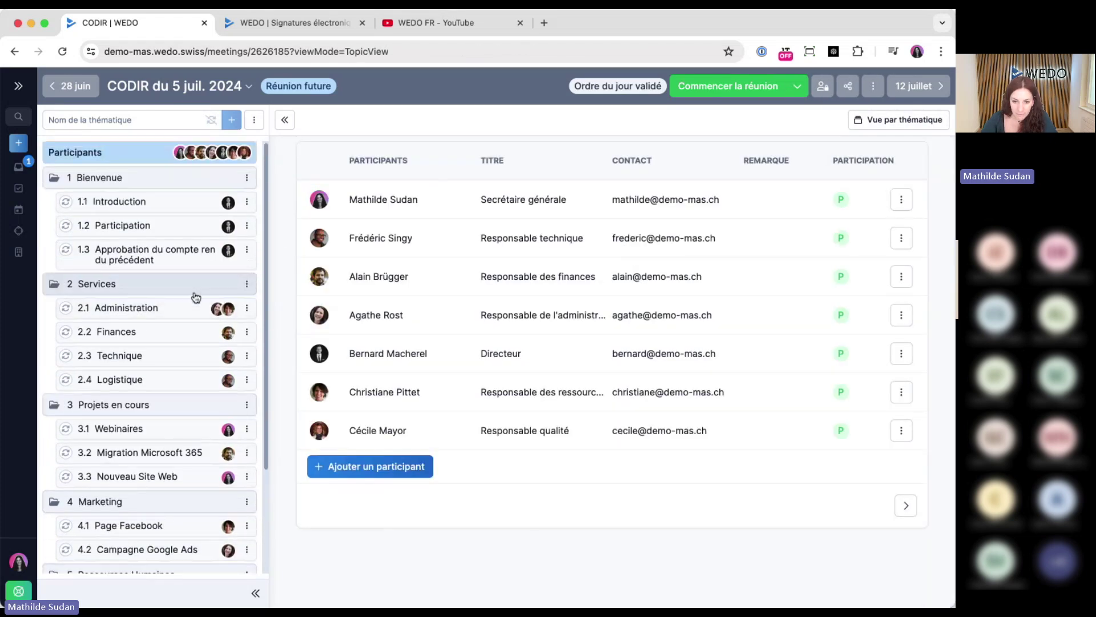
{"action": "left_click", "coordinate": [167, 428]}
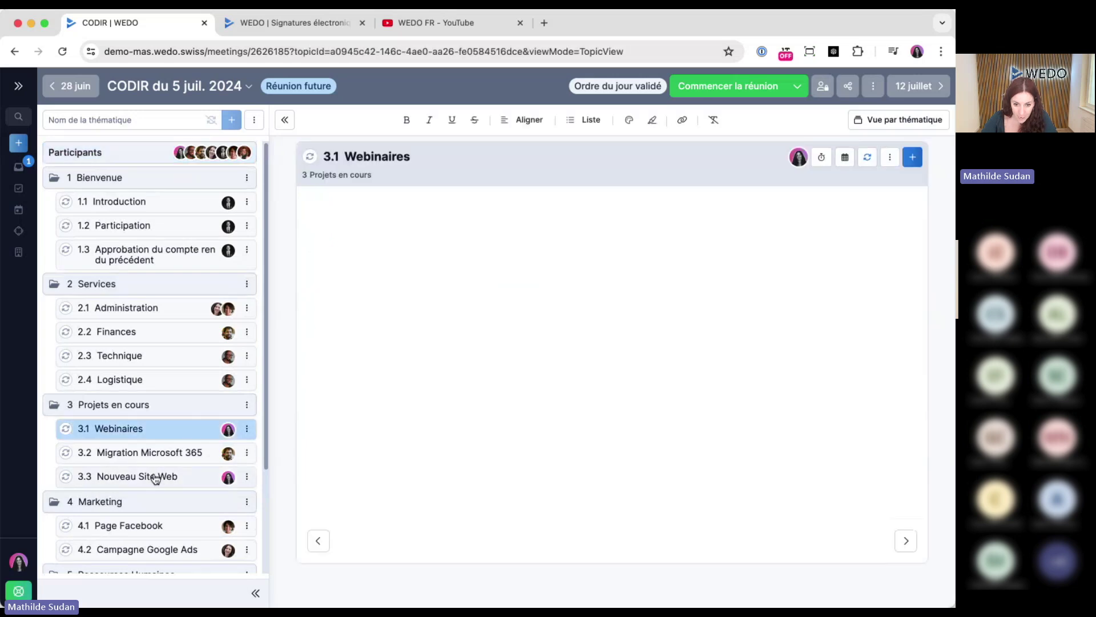
{"action": "left_click", "coordinate": [158, 476]}
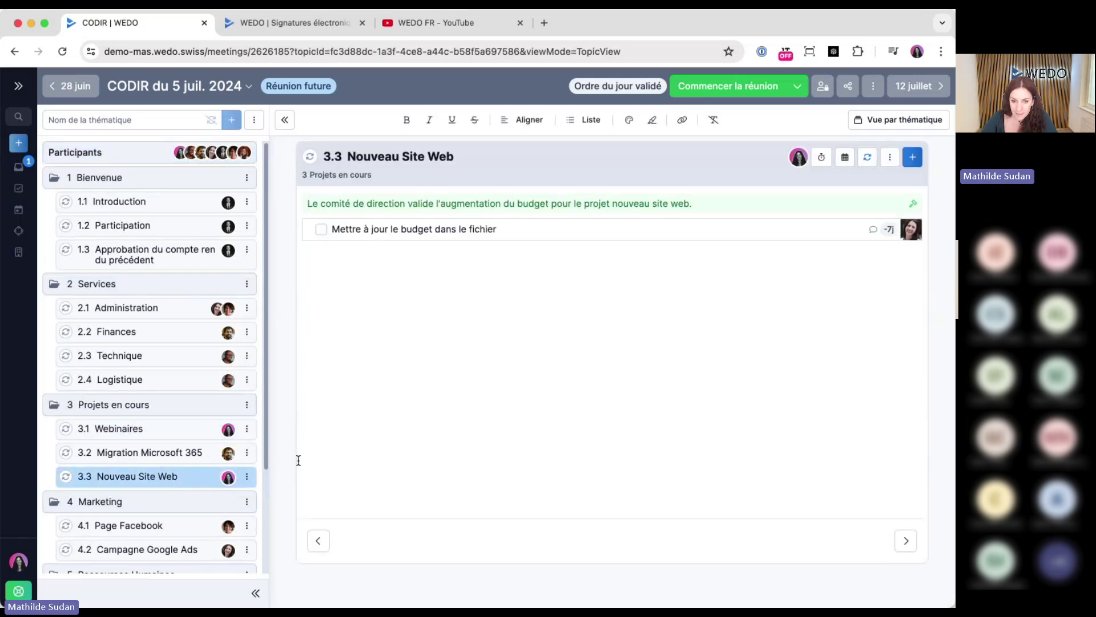
Go back to the 28 June CODIR meeting and show its topic 3.3 Nouveau Site Web
{"action": "left_click", "coordinate": [71, 86]}
{"action": "scroll", "coordinate": [125, 486], "scroll_direction": "down", "scroll_amount": 3}
{"action": "scroll", "coordinate": [125, 486], "scroll_direction": "up", "scroll_amount": 3}
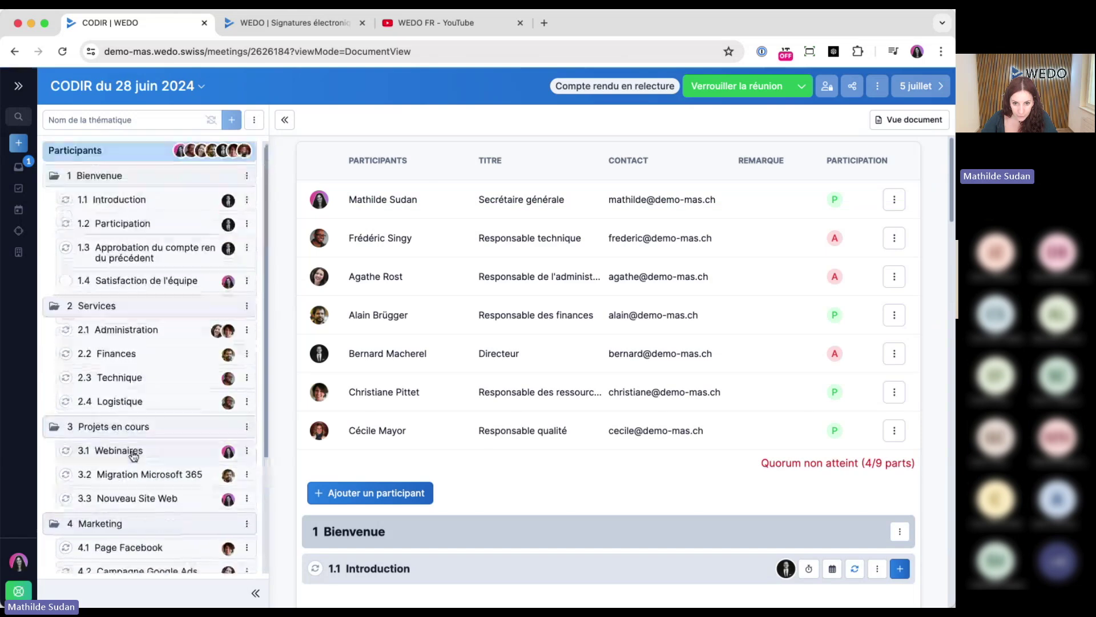
{"action": "left_click", "coordinate": [136, 486]}
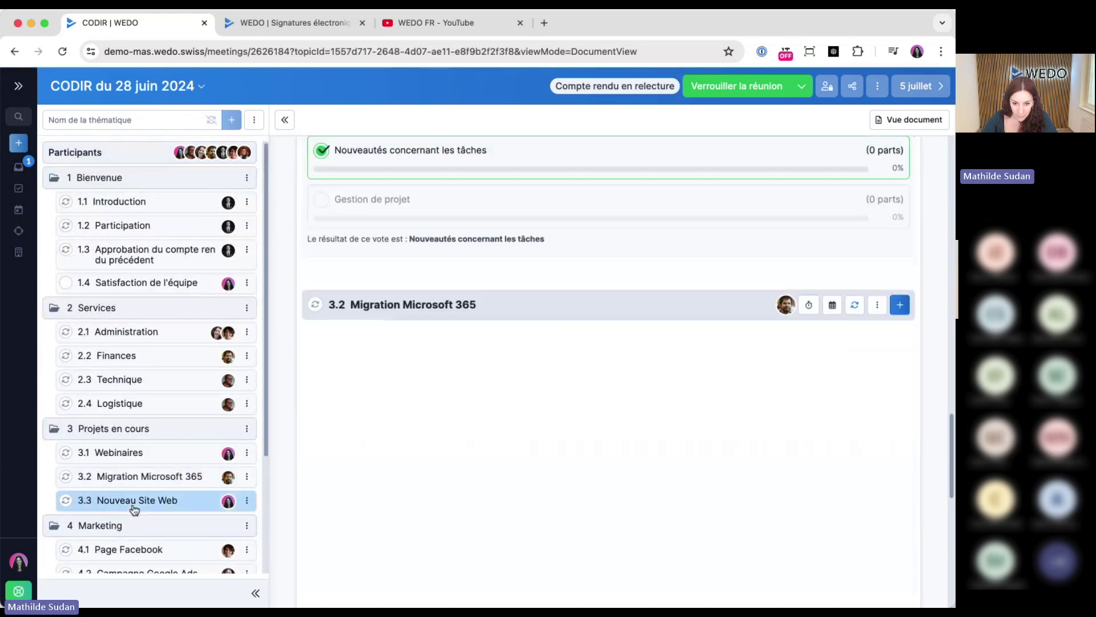
Switch the 28 June meeting to the view by topic, look at 3.1 Webinaires and open 3.3 Nouveau Site Web
{"action": "left_click", "coordinate": [135, 502]}
{"action": "left_click", "coordinate": [911, 119]}
{"action": "left_click", "coordinate": [845, 142]}
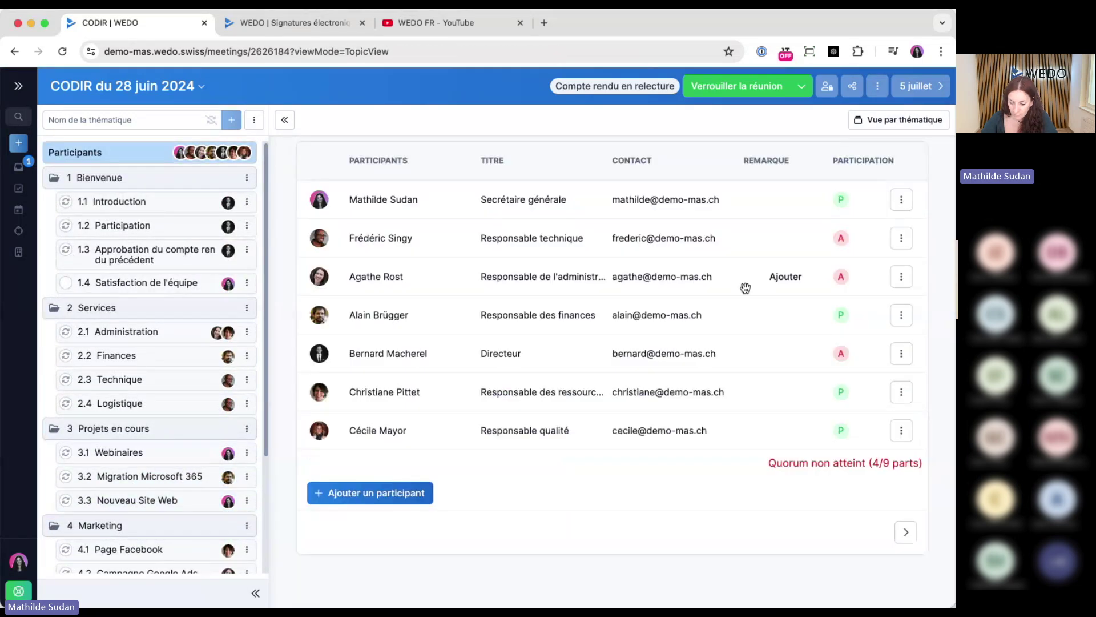
{"action": "left_click", "coordinate": [160, 483]}
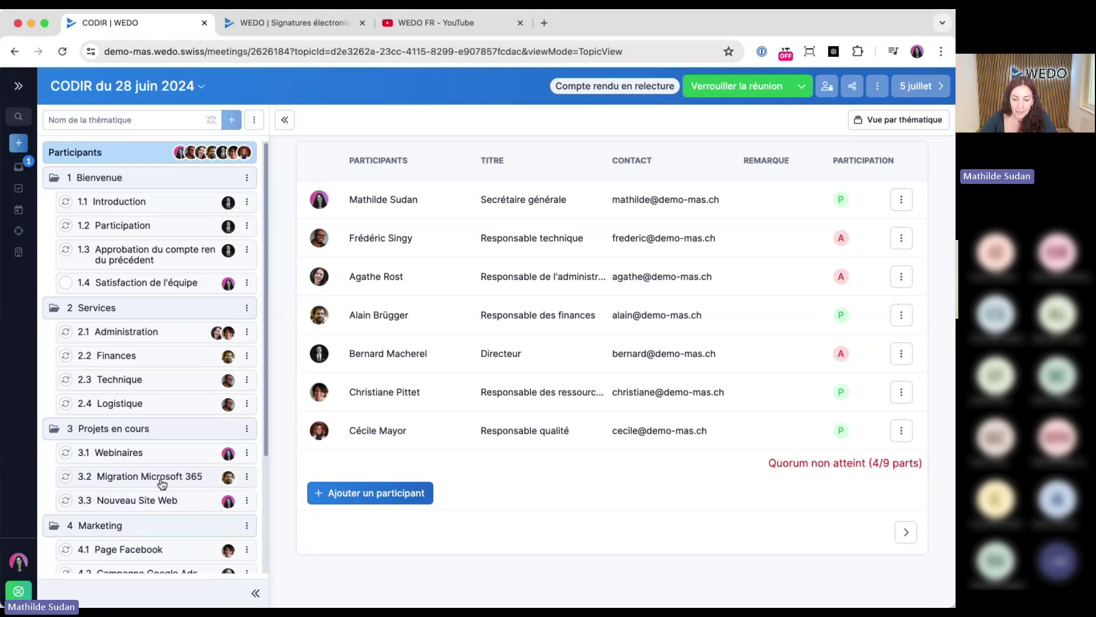
{"action": "left_click", "coordinate": [145, 457]}
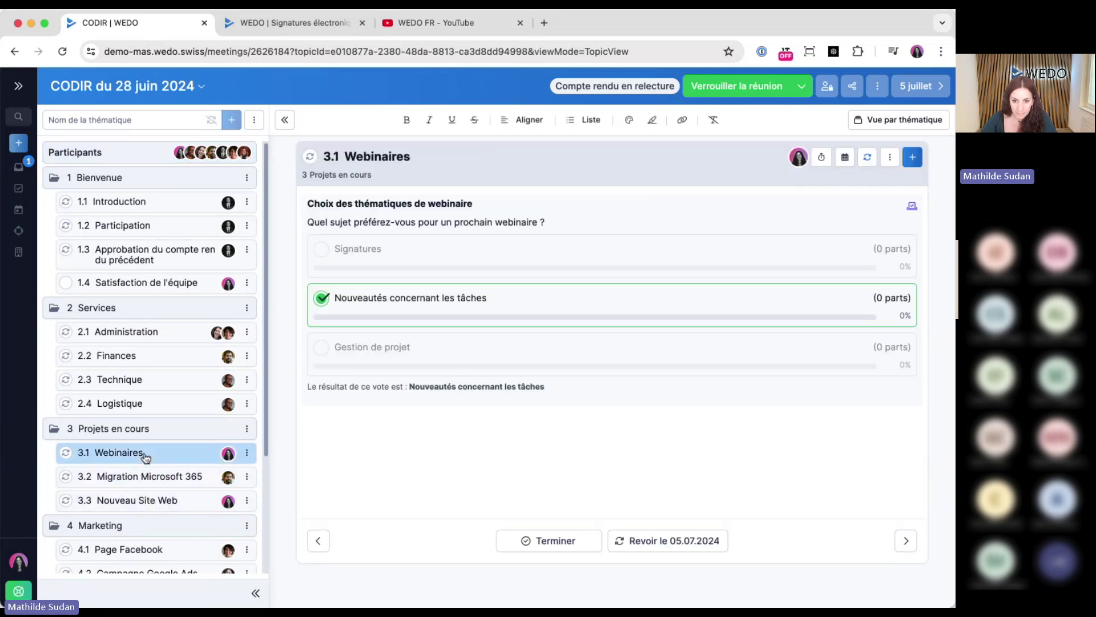
{"action": "mouse_move", "coordinate": [51, 491]}
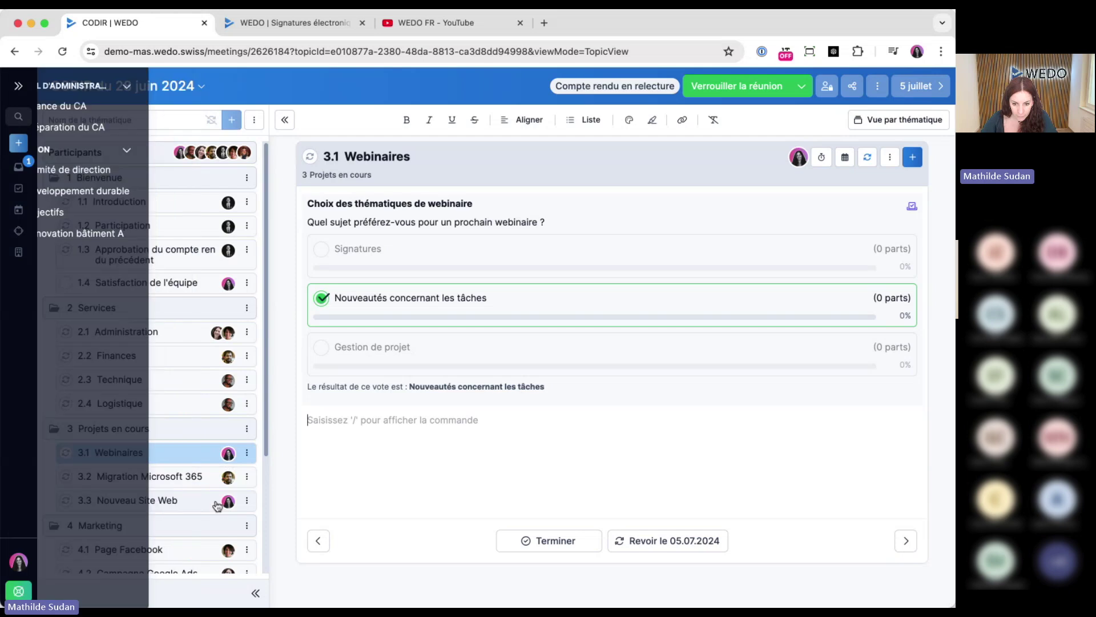
{"action": "left_click", "coordinate": [145, 500]}
Add the line "Commentaire : Pourquoi extension du budget ?" below the budget task in topic 3.3 Nouveau Site Web
{"action": "left_click", "coordinate": [442, 501]}
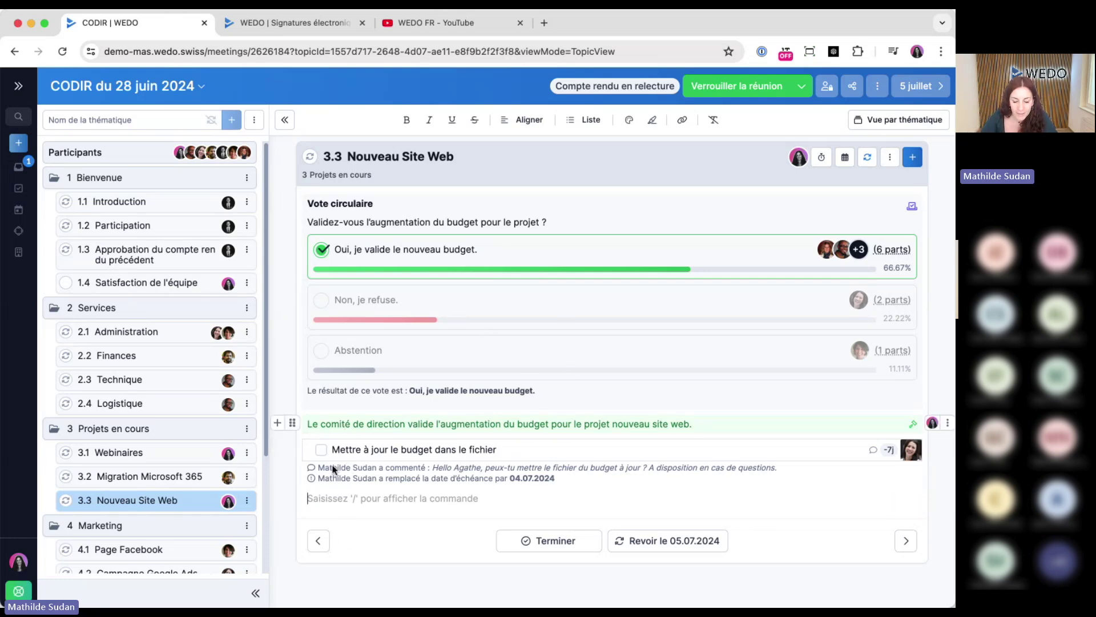
{"action": "type", "text": "qomen"}
{"action": "key", "text": "BackSpace"}
{"action": "type", "text": "ment"}
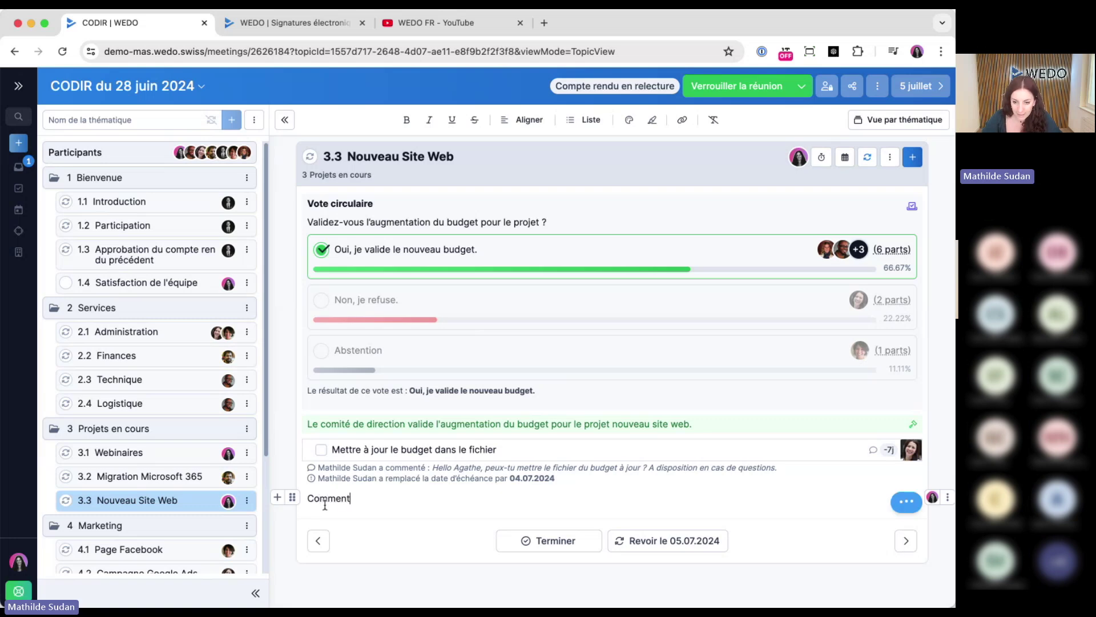
{"action": "type", "text": "aire : Pourquoi extension du "}
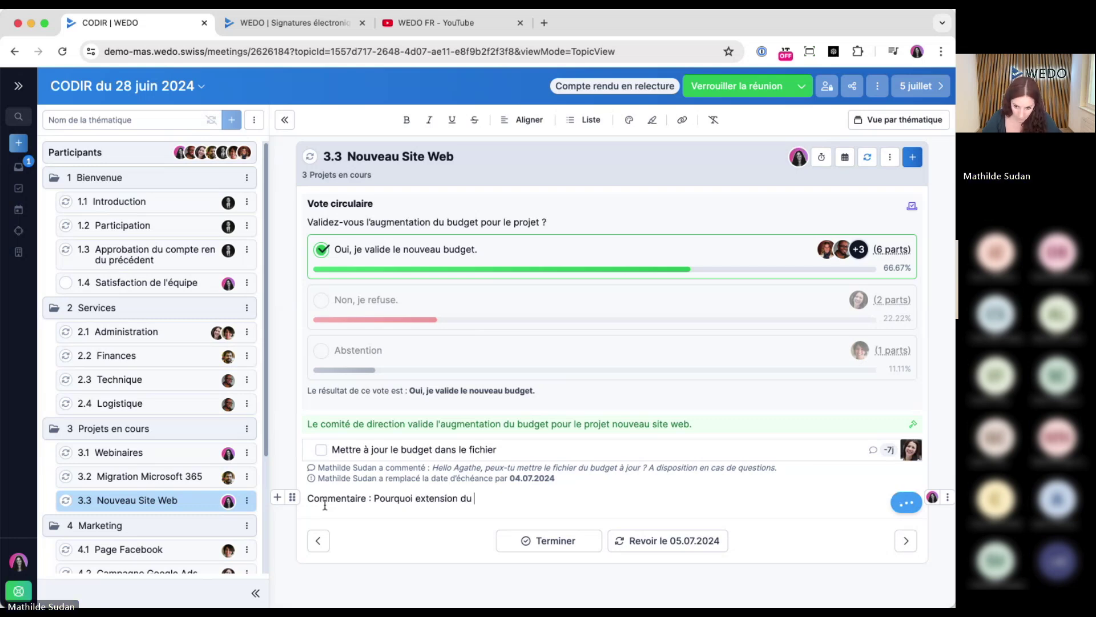
{"action": "type", "text": "budget ?"}
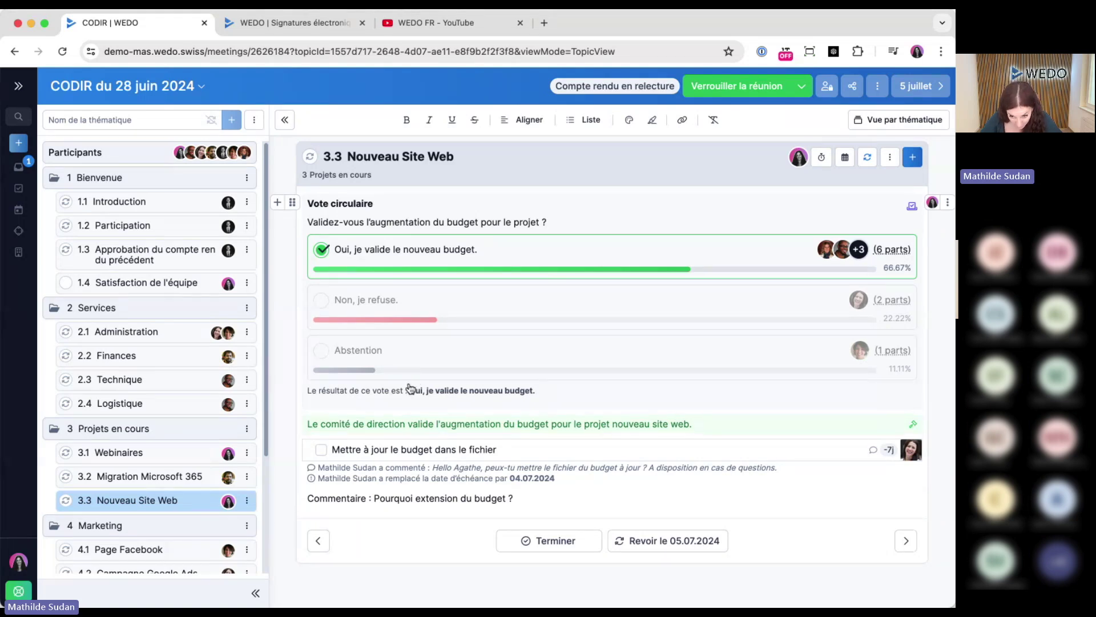
Format the comment line about the budget extension in bold with the text colour Fuchsia
{"action": "triple_click", "coordinate": [430, 498]}
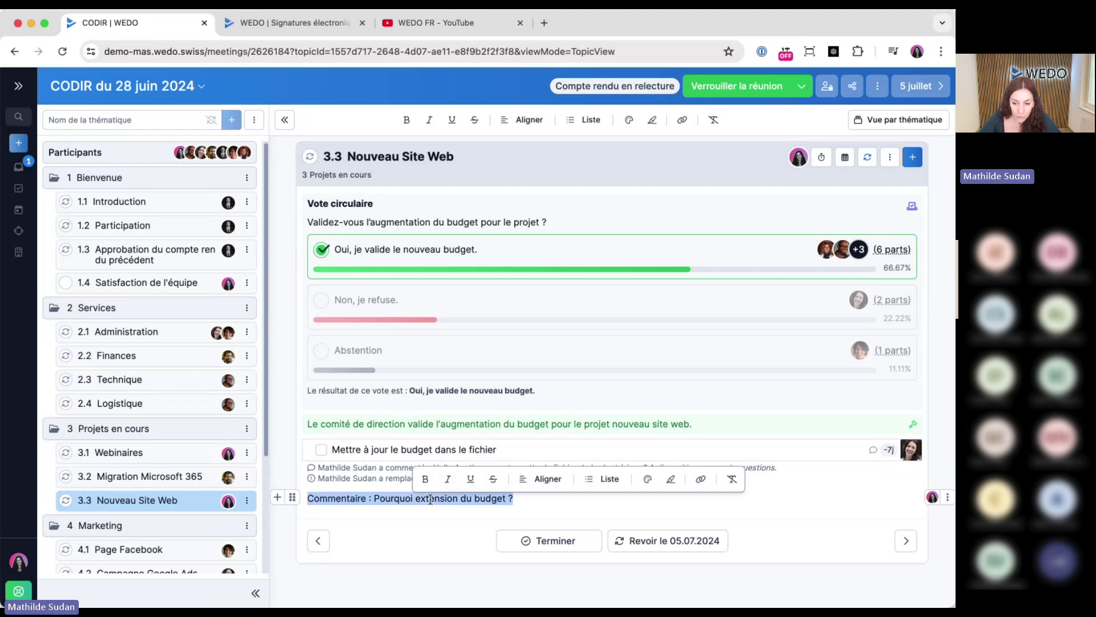
{"action": "key", "text": "super+b"}
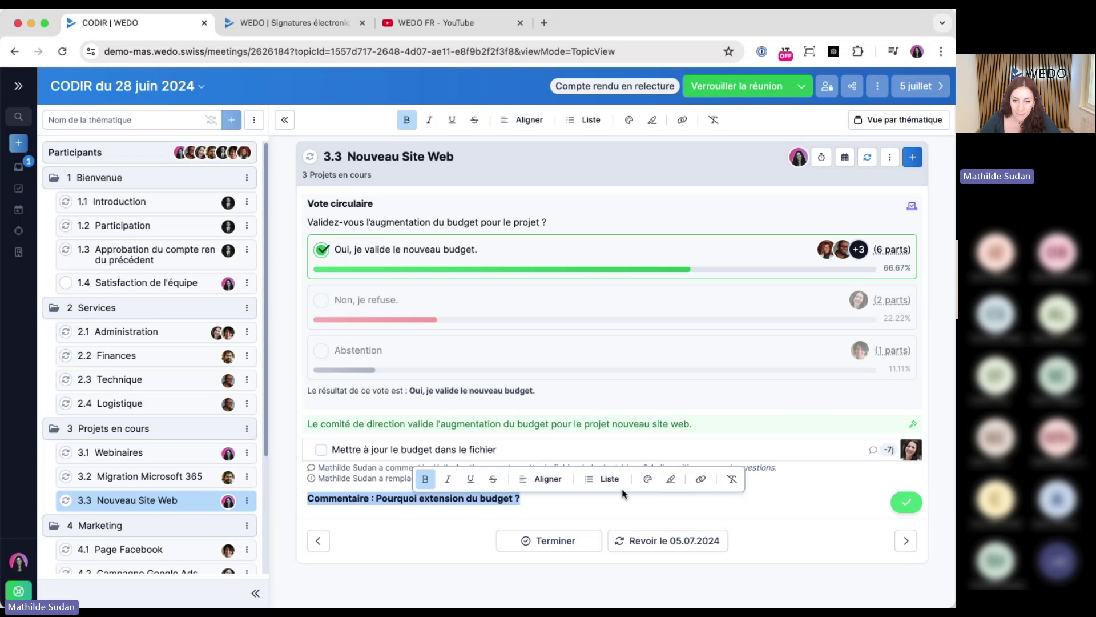
{"action": "triple_click", "coordinate": [371, 497]}
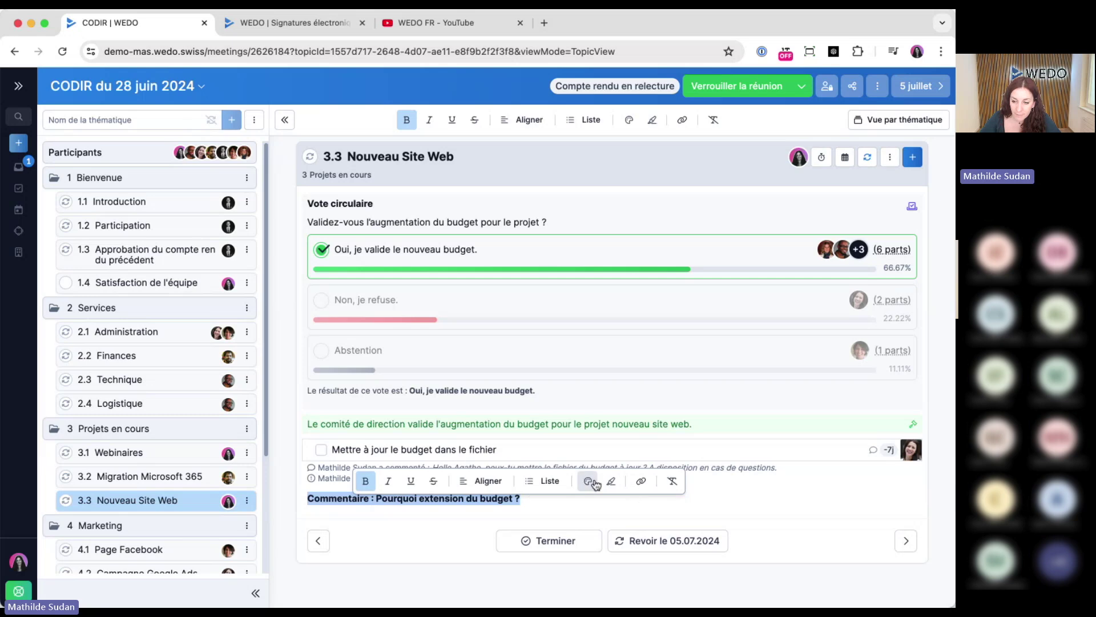
{"action": "left_click", "coordinate": [594, 481]}
{"action": "scroll", "coordinate": [614, 551], "scroll_direction": "down", "scroll_amount": 5}
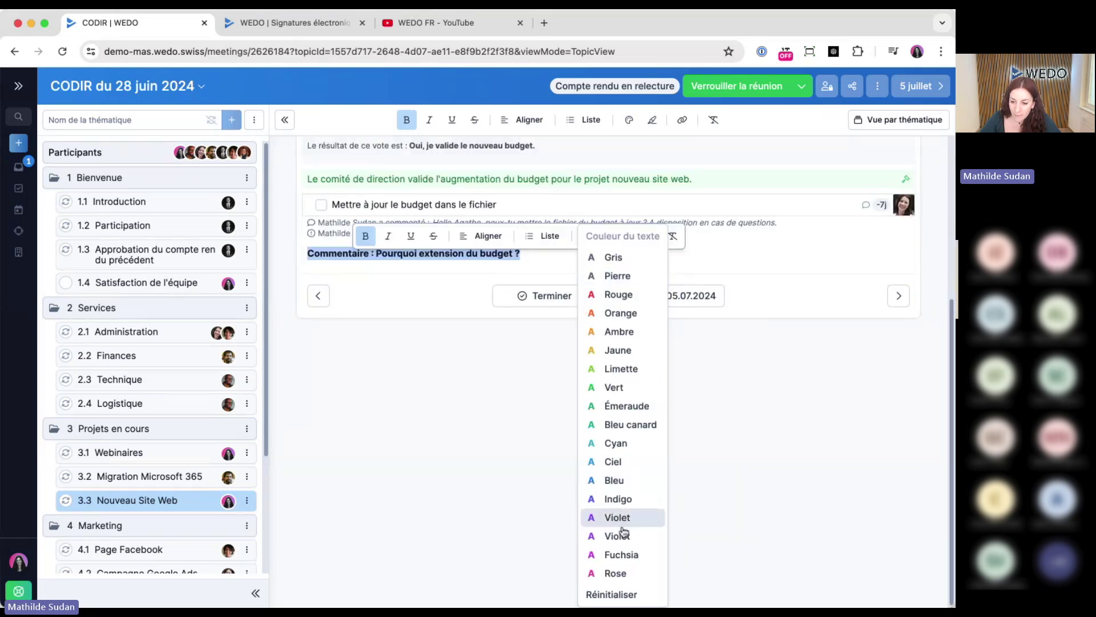
{"action": "left_click", "coordinate": [619, 553]}
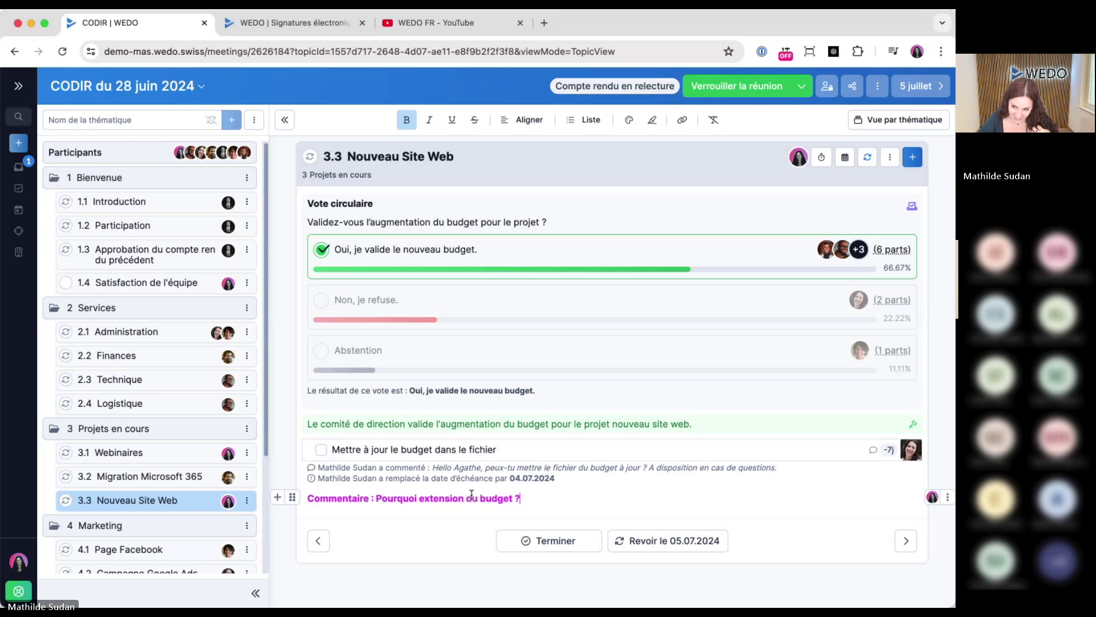
Add a private note to topic 3.3 Nouveau Site Web containing a copy of the comment line, and save it
{"action": "left_click", "coordinate": [913, 157]}
{"action": "left_click", "coordinate": [822, 329]}
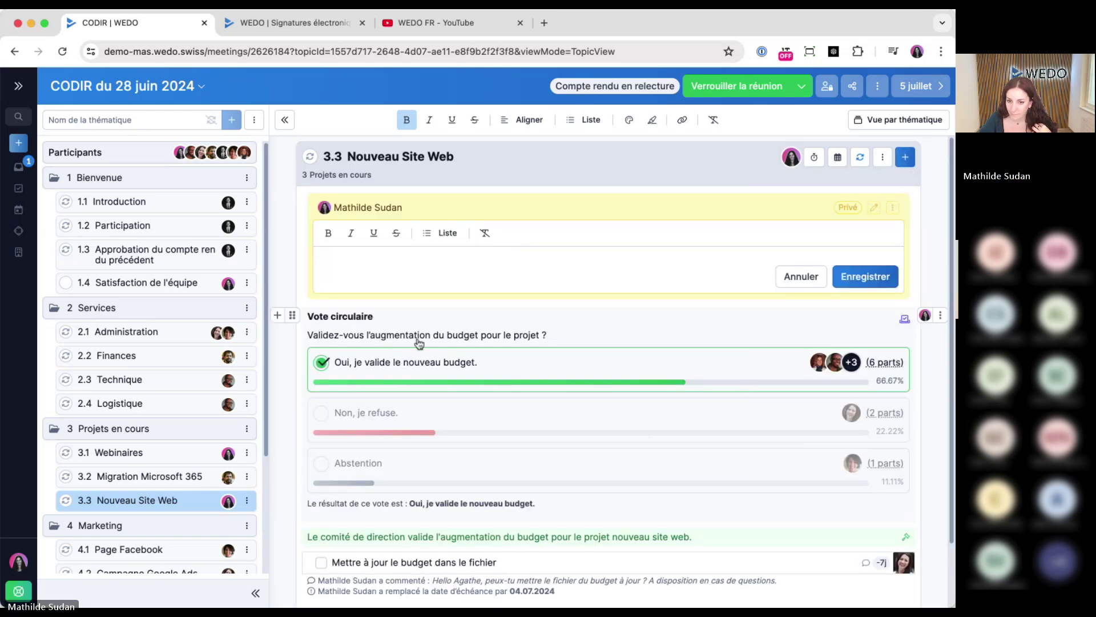
{"action": "scroll", "coordinate": [399, 351], "scroll_direction": "down", "scroll_amount": 2}
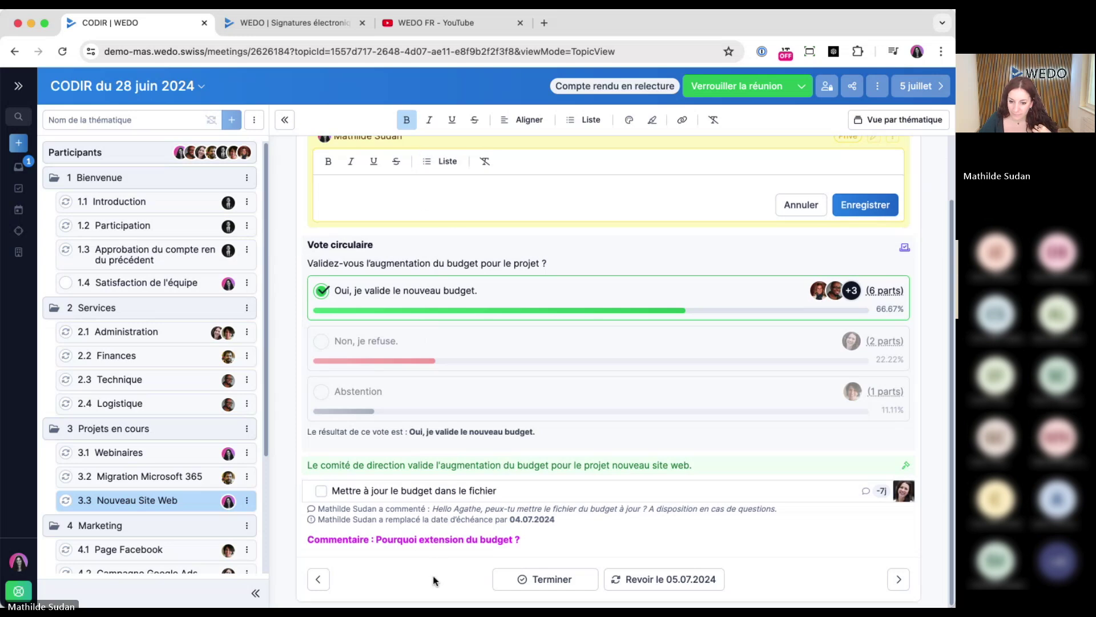
{"action": "triple_click", "coordinate": [433, 540]}
{"action": "key", "text": "super+c"}
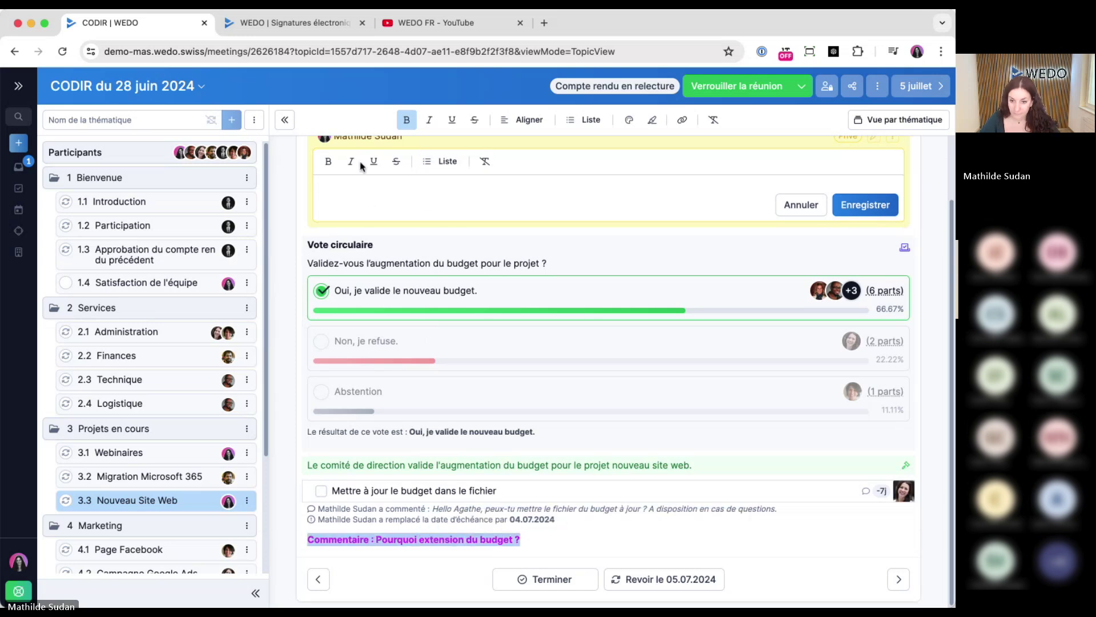
{"action": "left_click", "coordinate": [352, 195]}
{"action": "key", "text": "super+v"}
{"action": "left_click", "coordinate": [865, 204]}
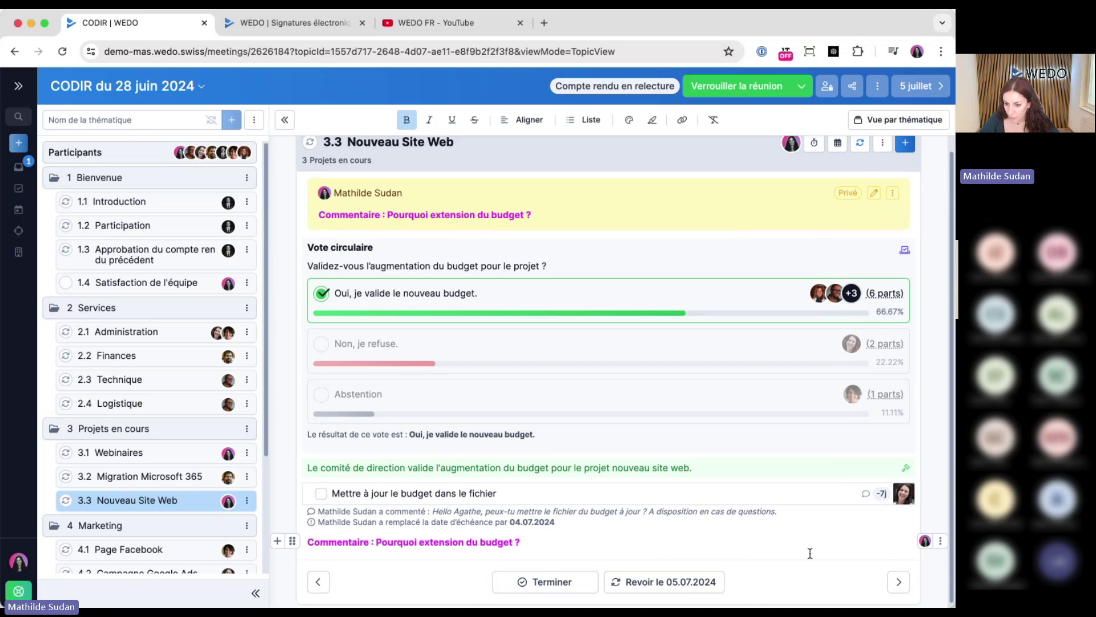
Start a new private note attached directly to the fuchsia comment line in topic 3.3
{"action": "left_click", "coordinate": [277, 540]}
{"action": "left_click", "coordinate": [302, 521]}
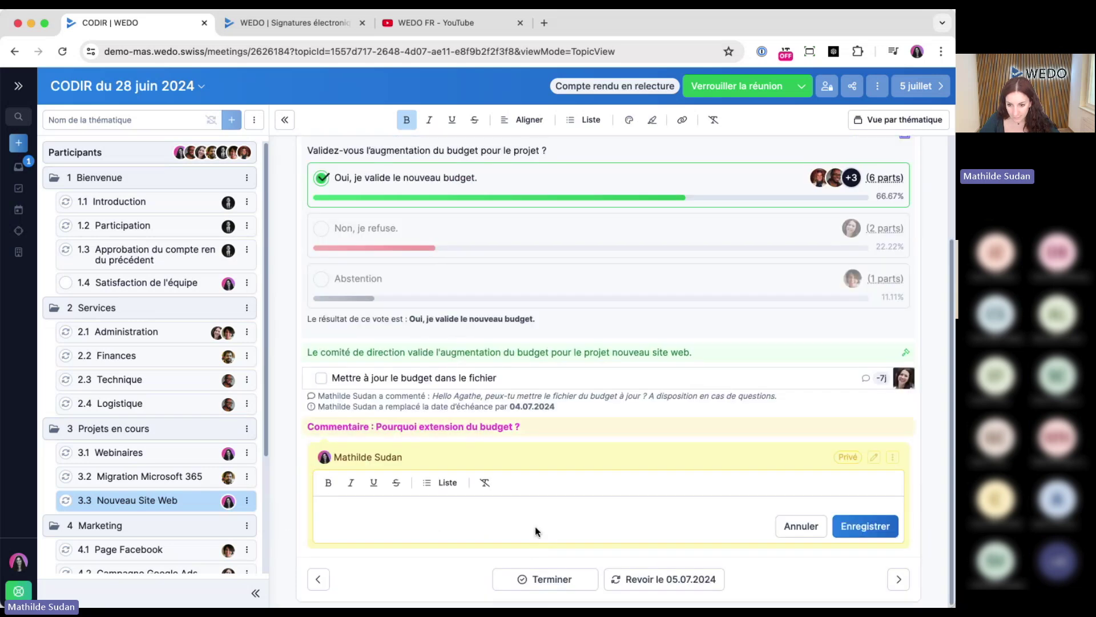